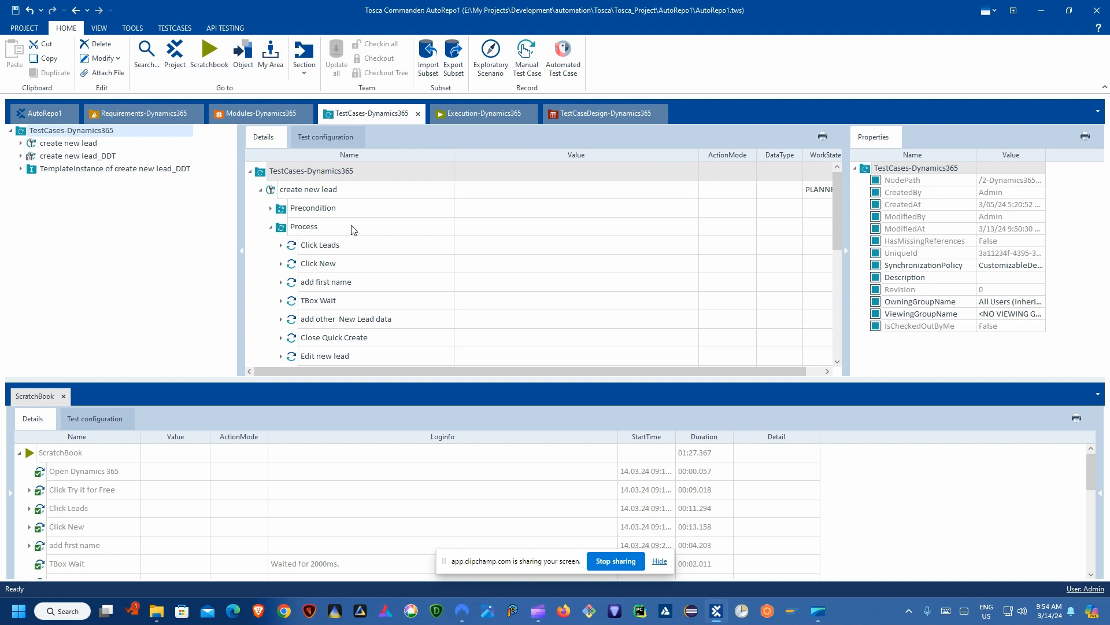
- Examine the create new lead test case and the test steps in its Process folder
click(272, 228)
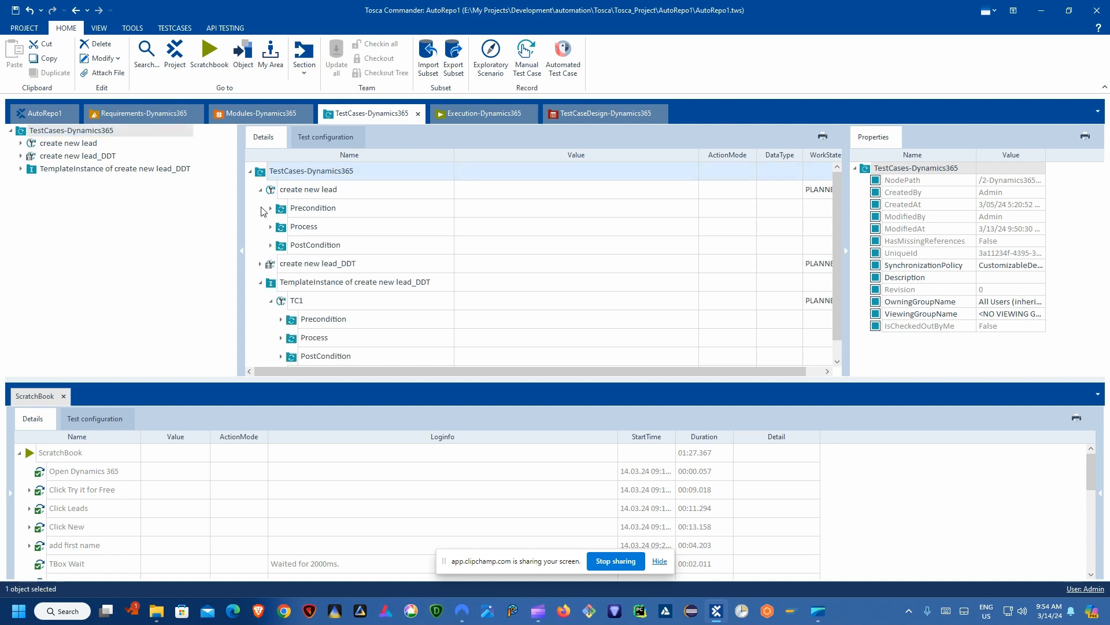
click(262, 190)
click(260, 226)
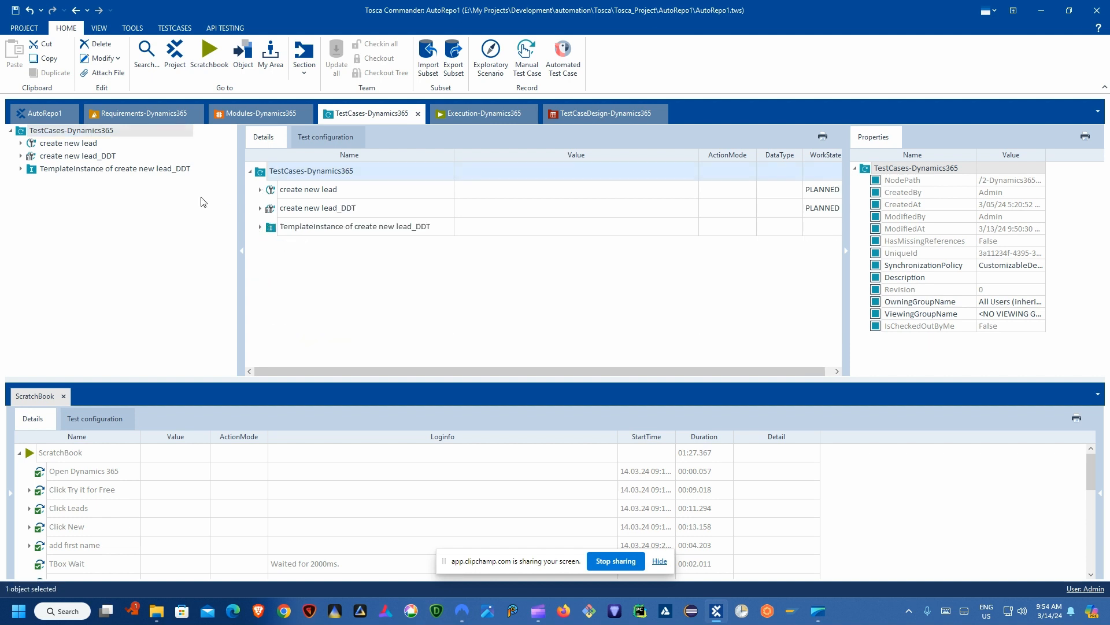
click(64, 145)
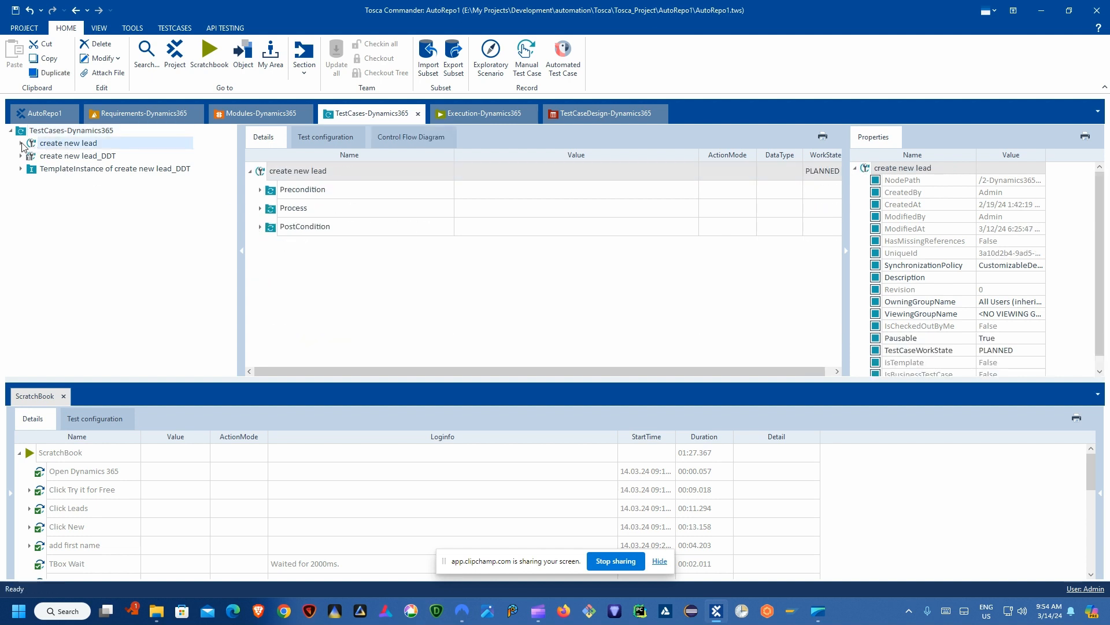
click(20, 144)
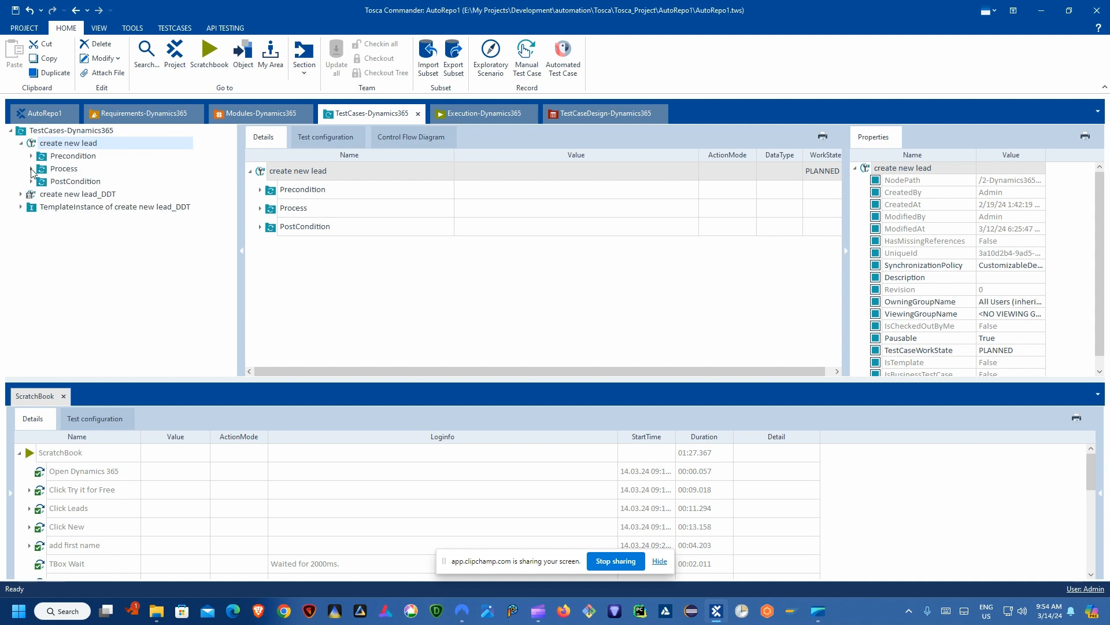
click(31, 168)
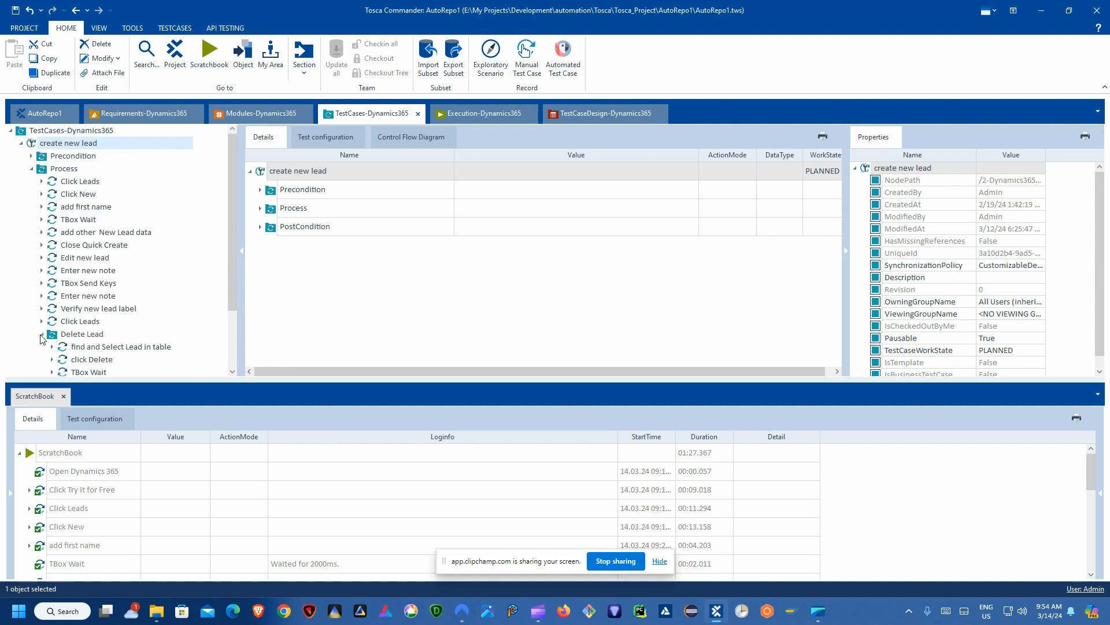
scroll(64, 256, down, 1)
click(42, 309)
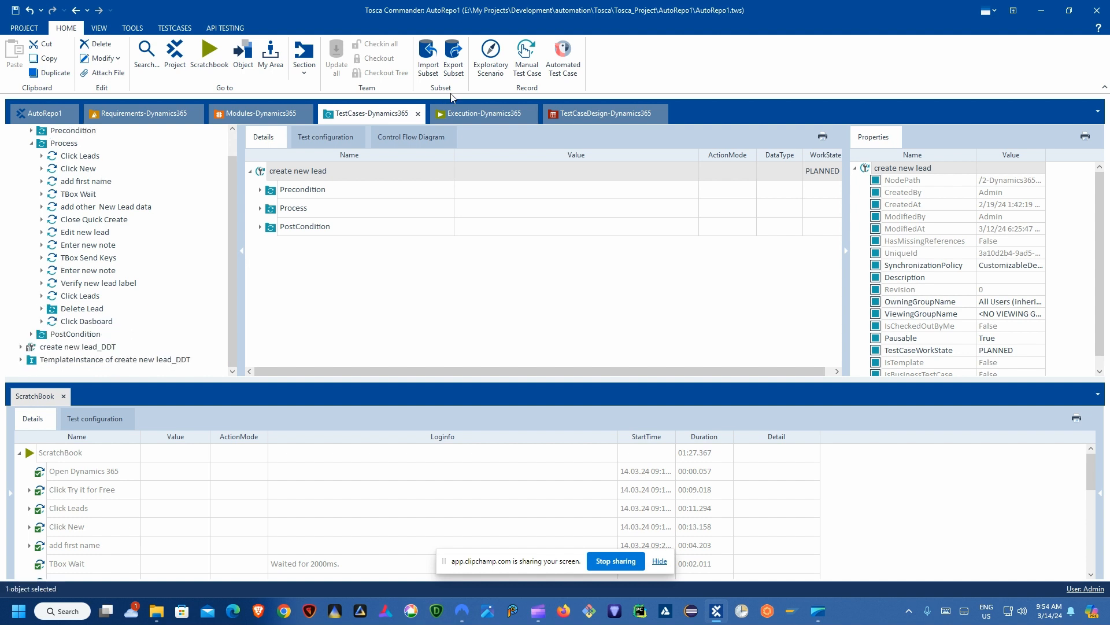
- Examine the Create Test Lead sheet in TestCaseDesign-Dynamics365 and compare it with the test cases in TestCases-Dynamics365
click(561, 114)
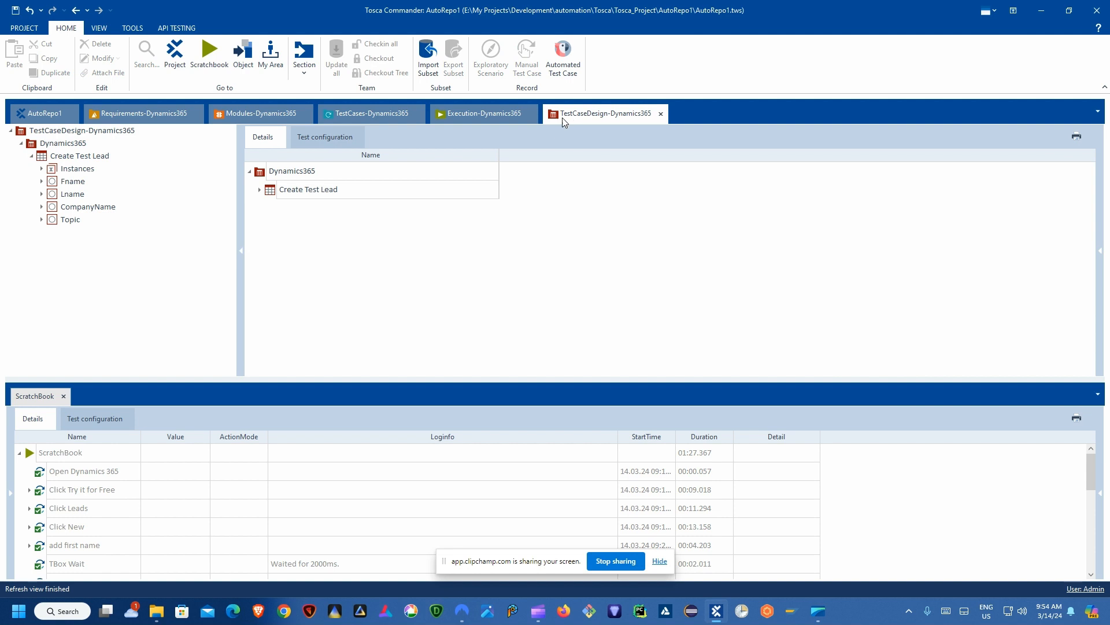
double_click(71, 155)
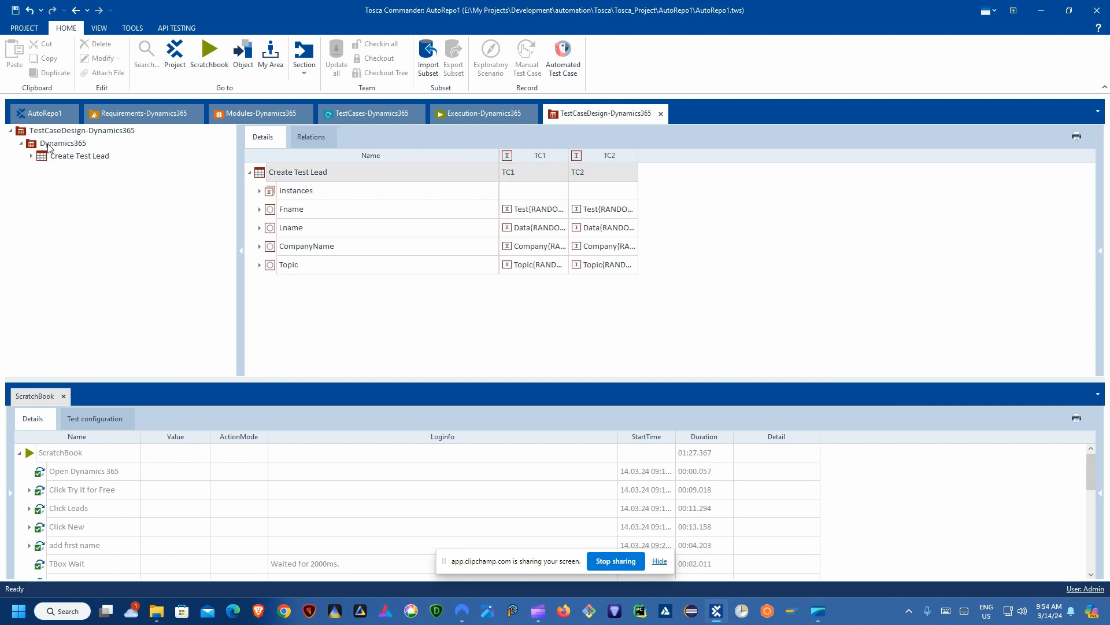
click(74, 131)
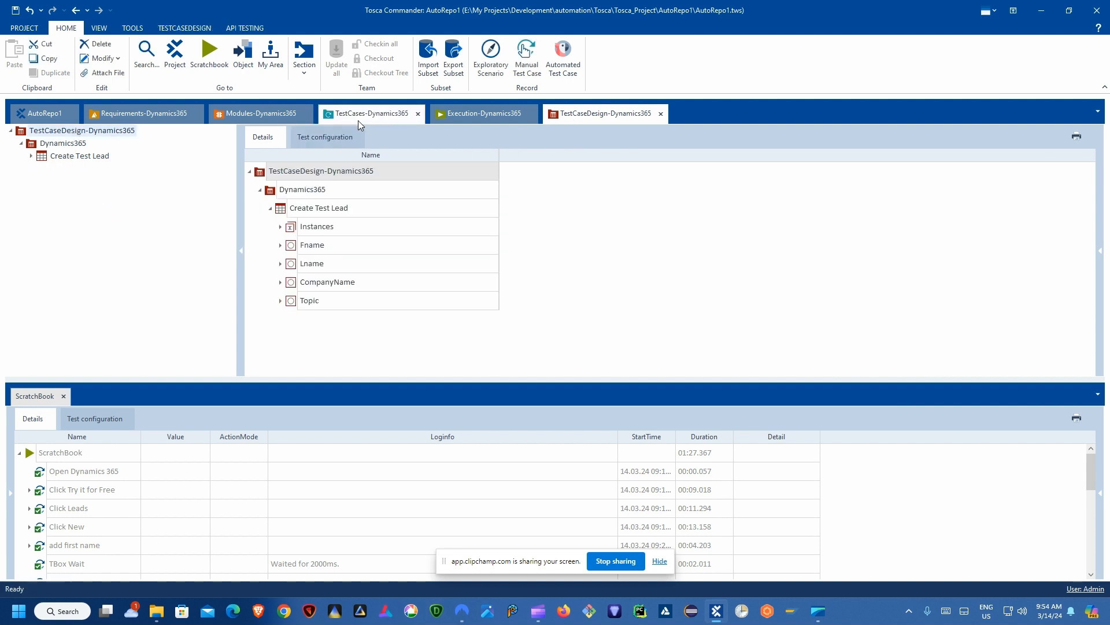
click(259, 189)
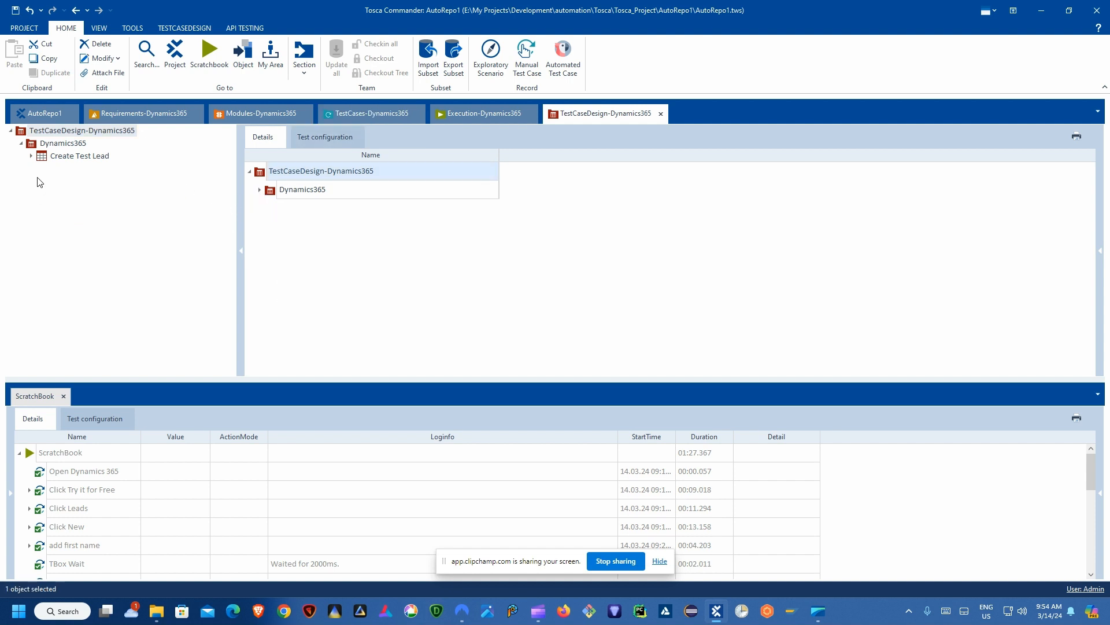
click(360, 113)
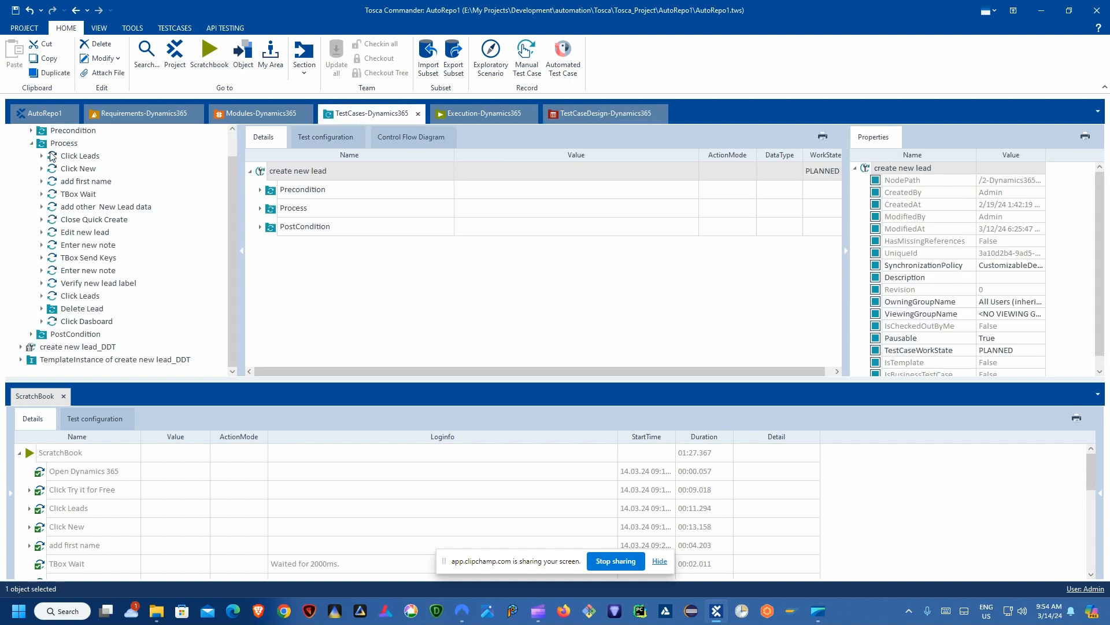
click(31, 143)
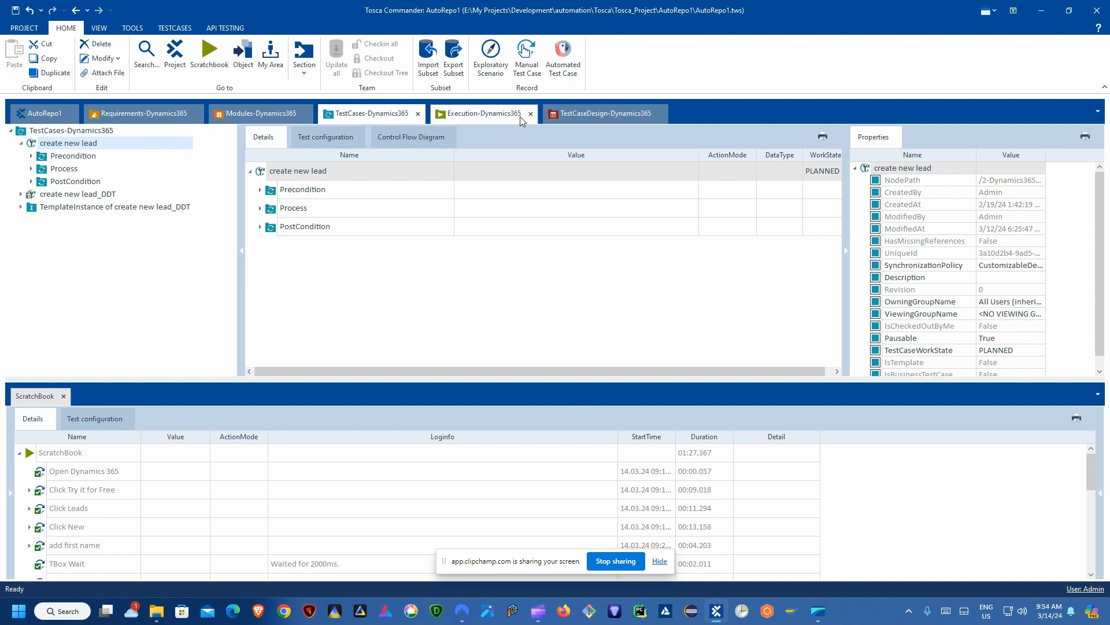
click(560, 115)
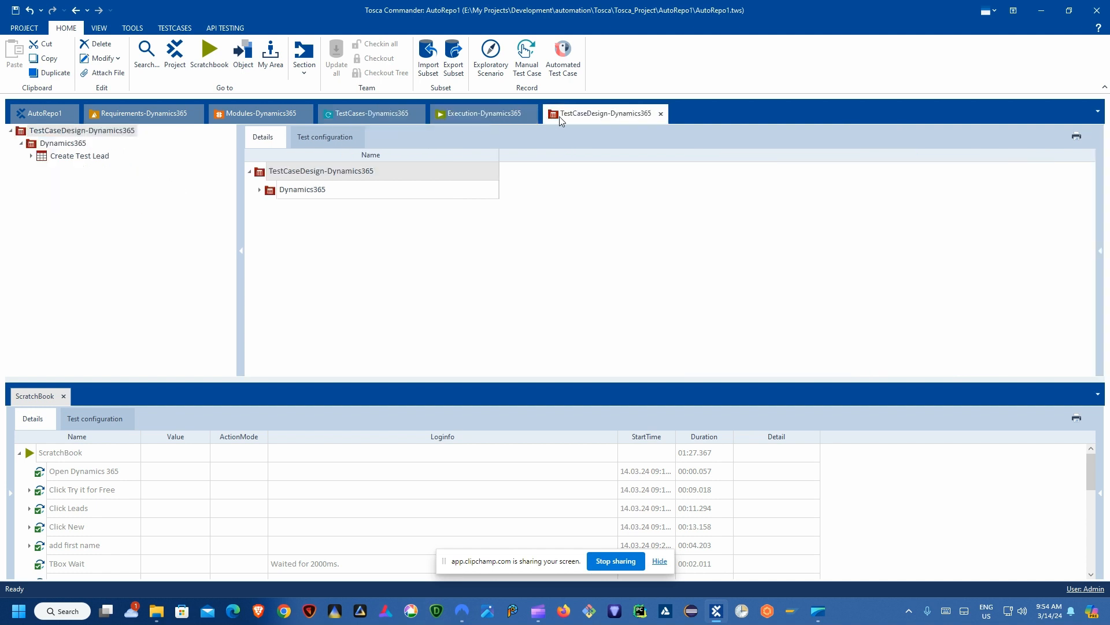
click(353, 116)
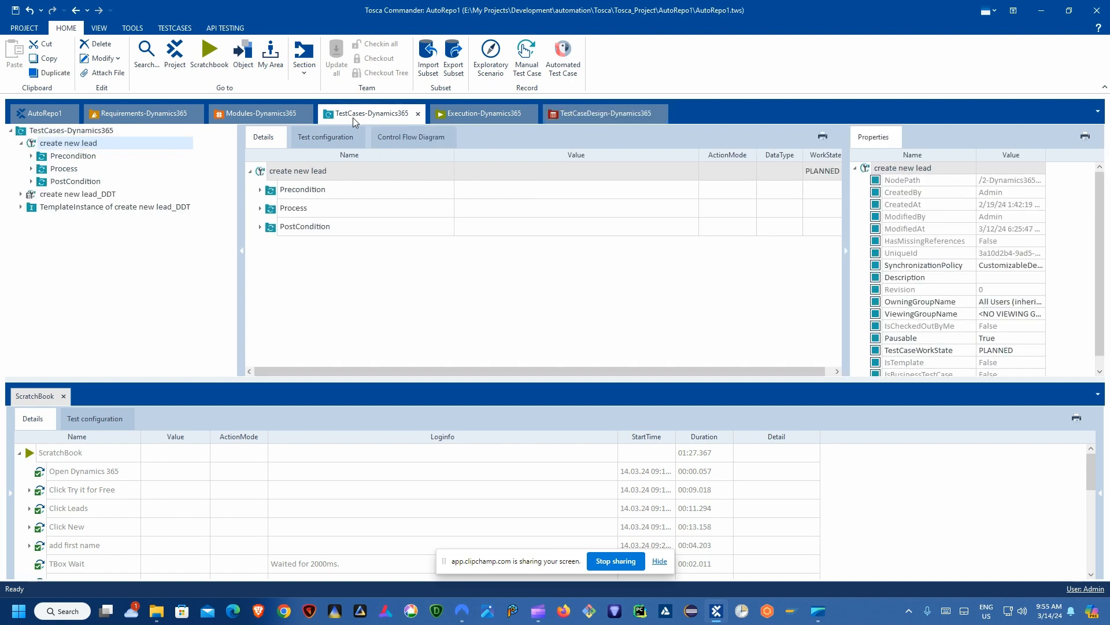
click(20, 144)
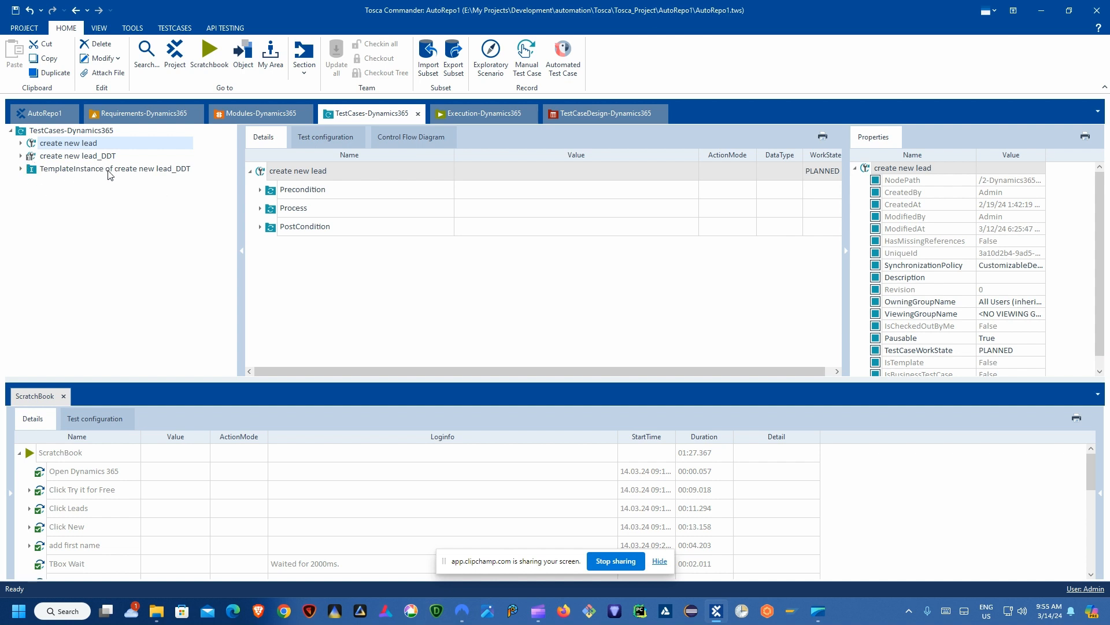
- Copy the create new lead test case into the TestCases-Dynamics365 folder and rename the copy create new lead_DDT1
right_click(69, 143)
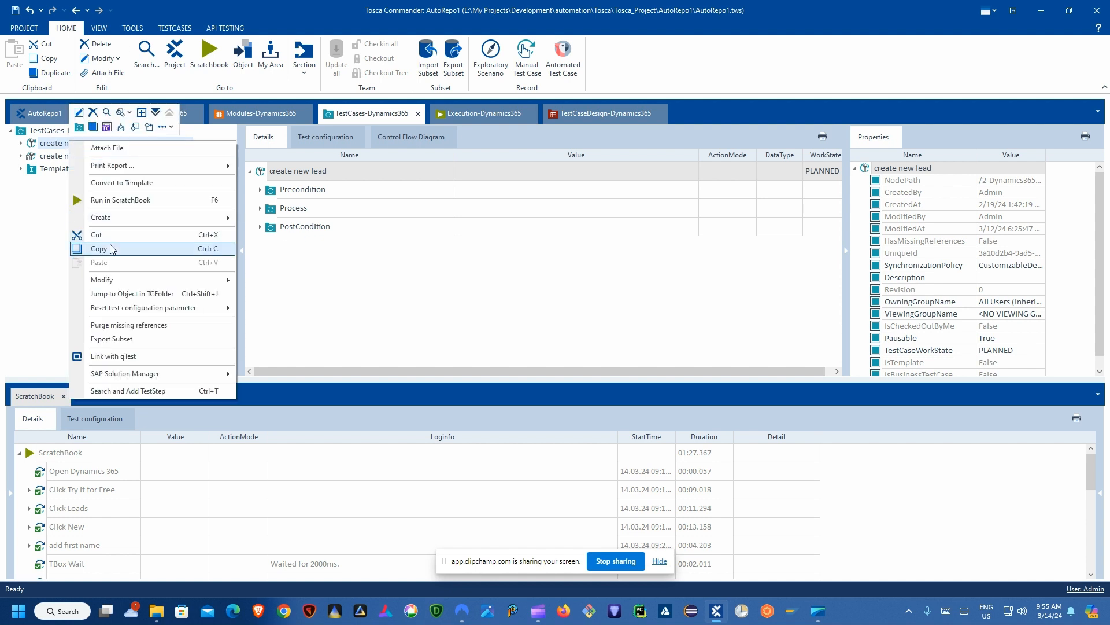
click(110, 249)
right_click(56, 132)
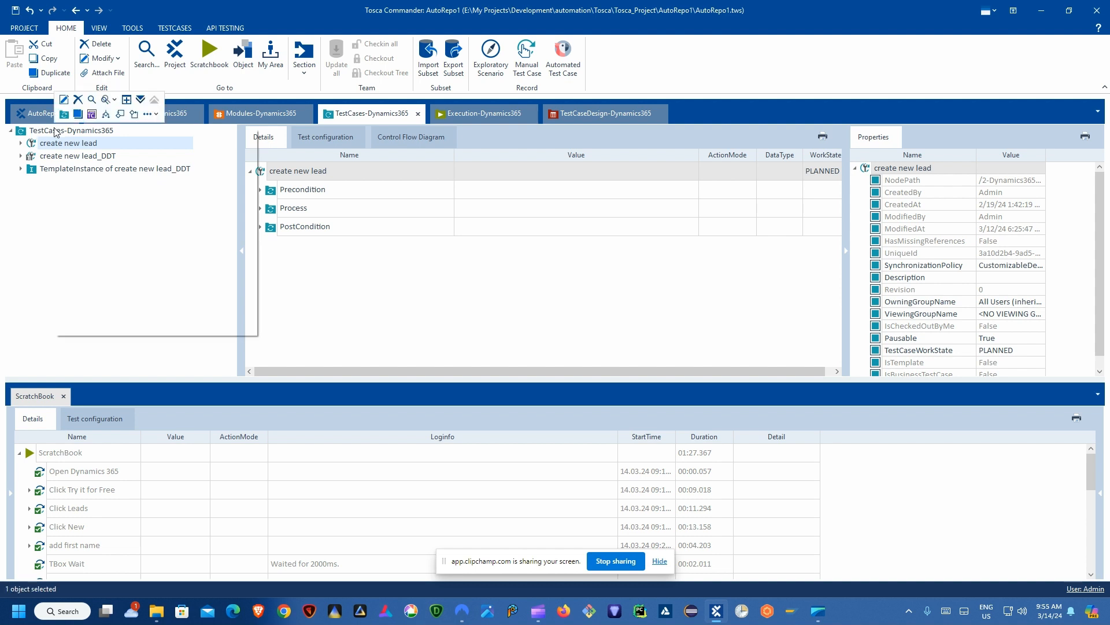
click(93, 232)
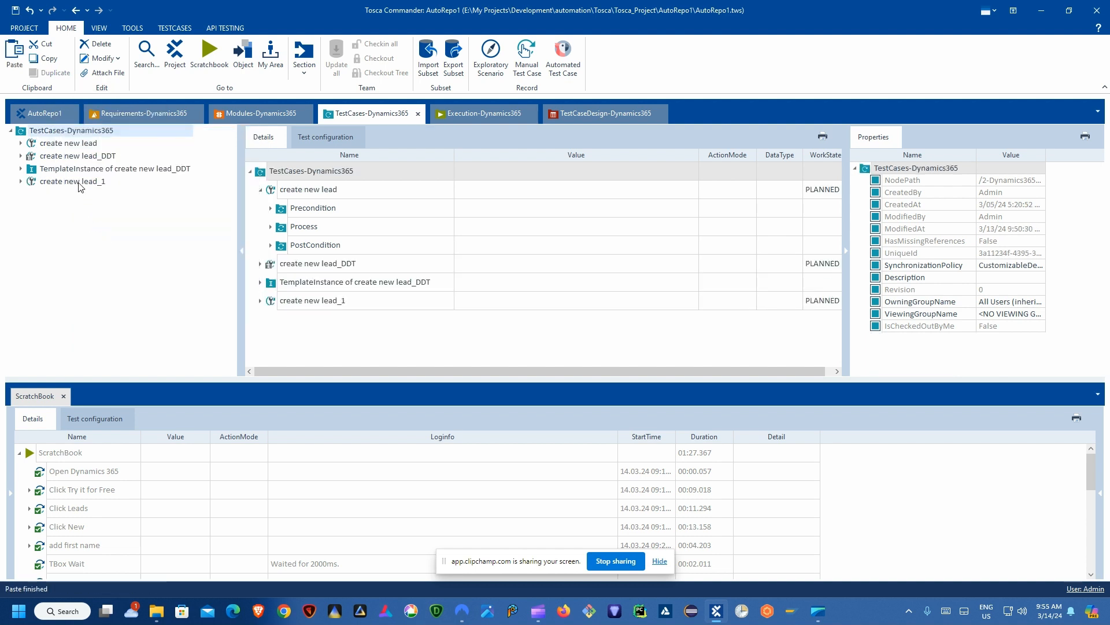
click(103, 182)
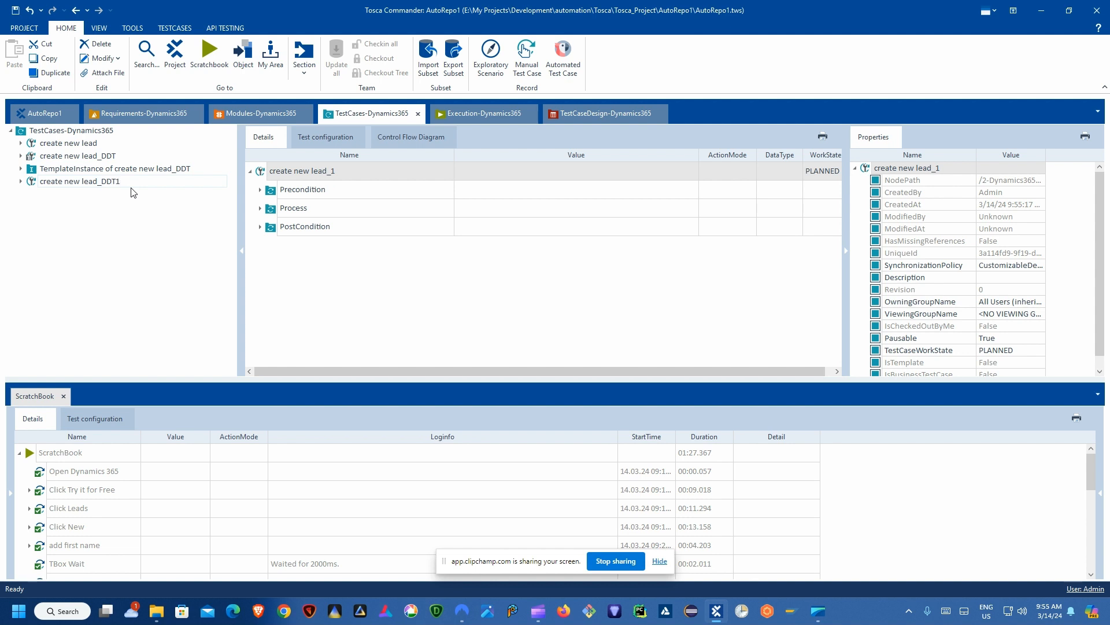
key(Return)
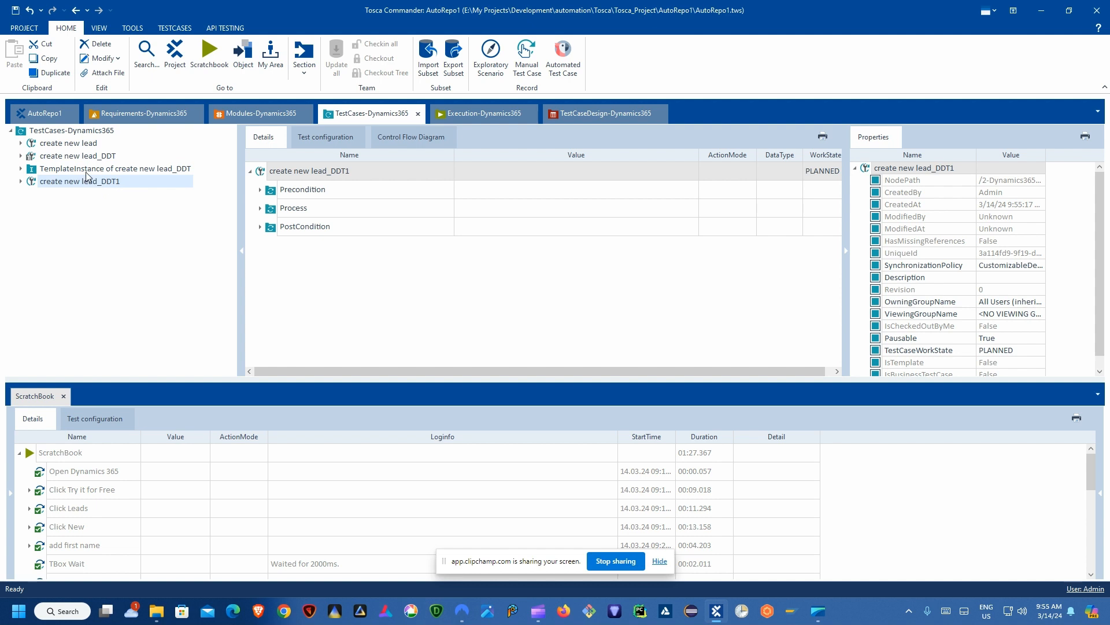
- Set the WorkState of create new lead_DDT1 to COMPLETED and convert the test case to a template
click(21, 181)
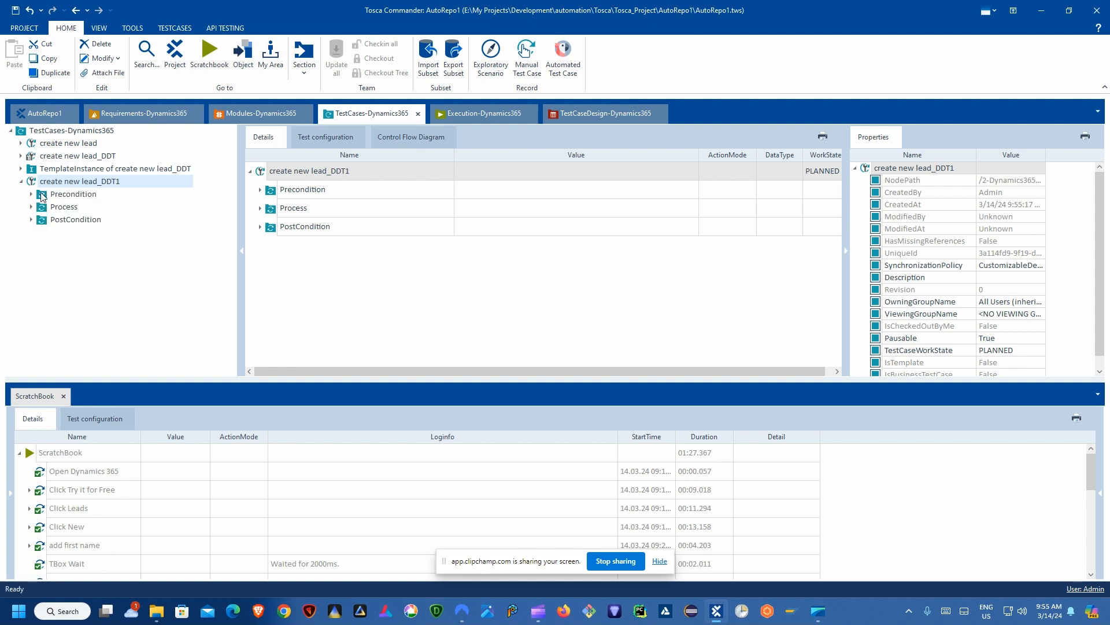
click(21, 182)
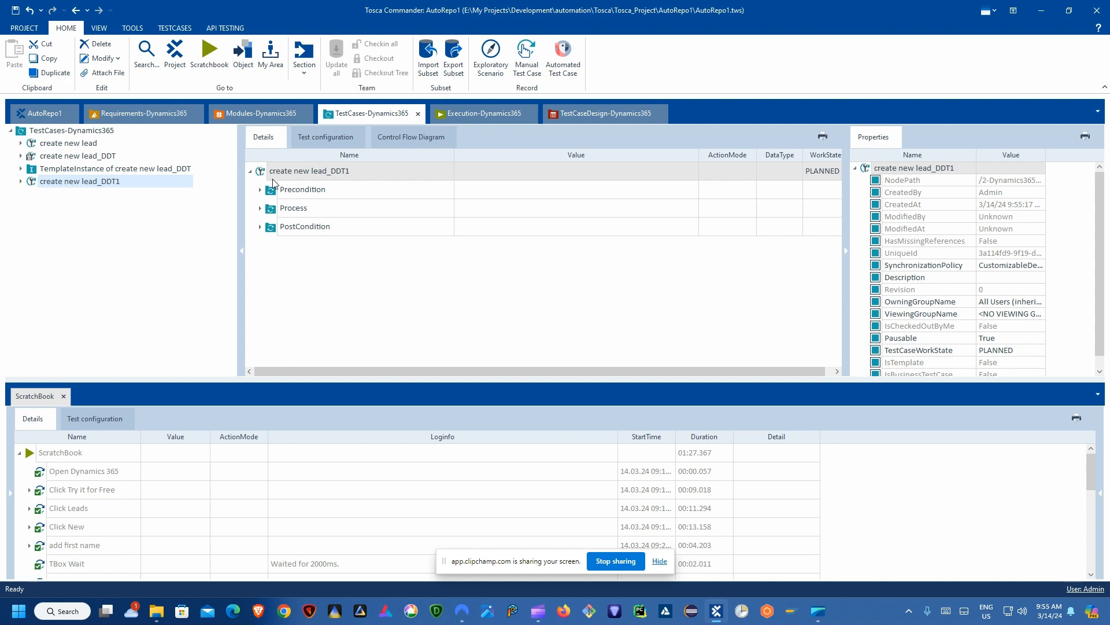
click(838, 174)
click(838, 172)
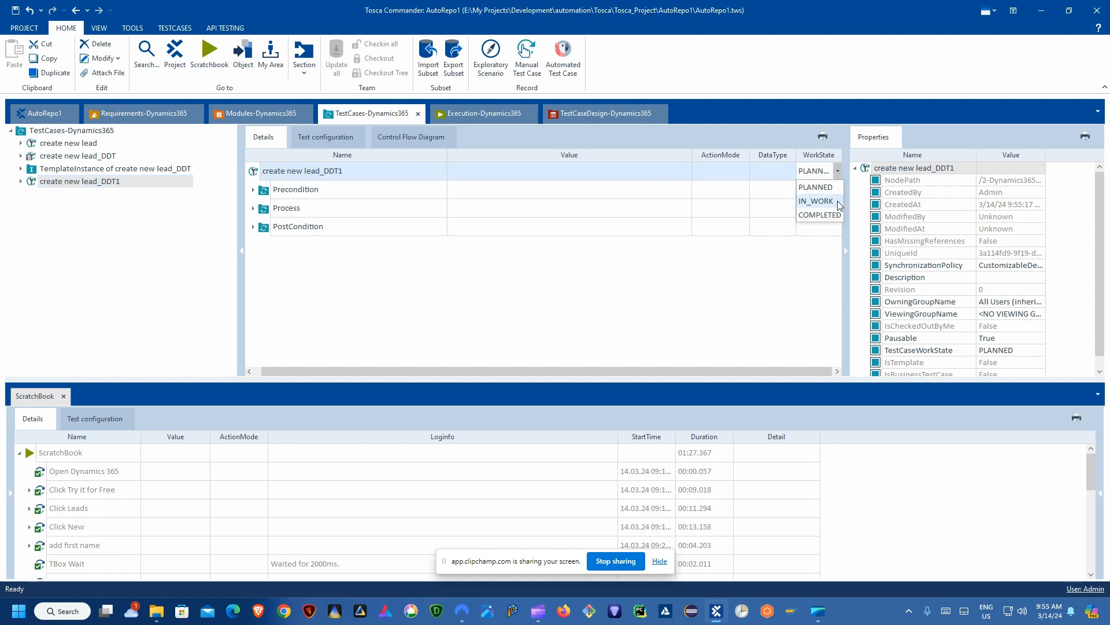
click(833, 215)
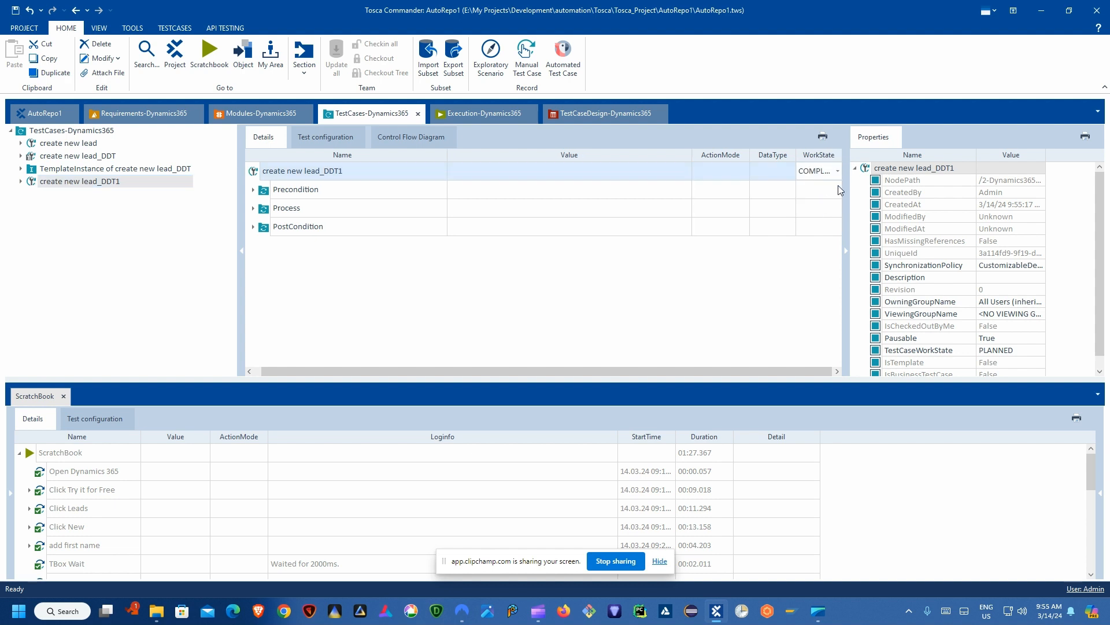
right_click(72, 184)
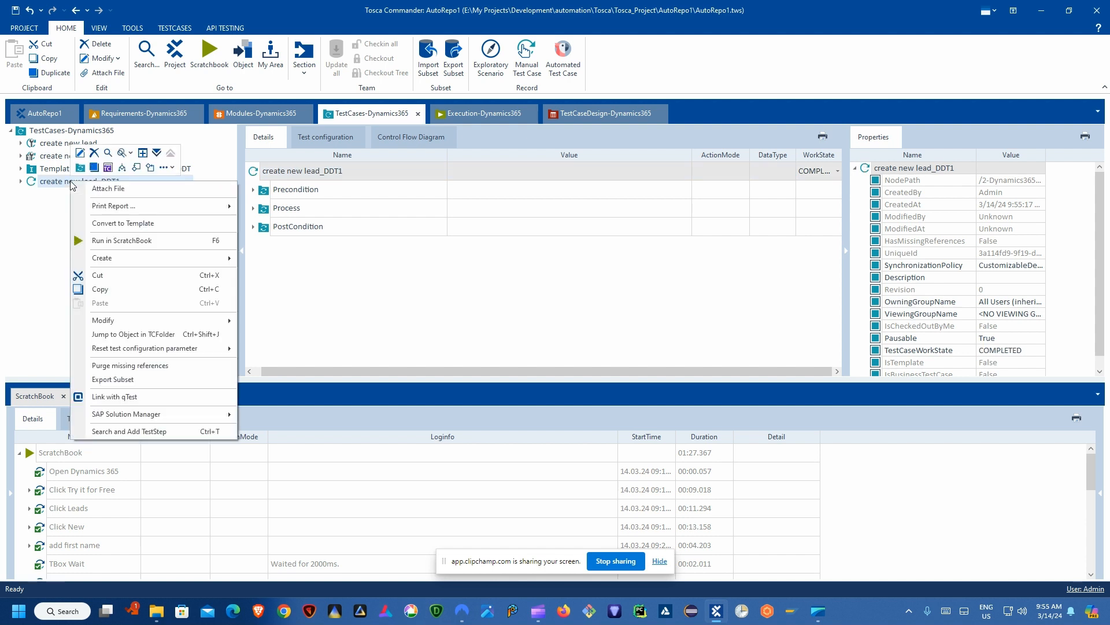
click(144, 224)
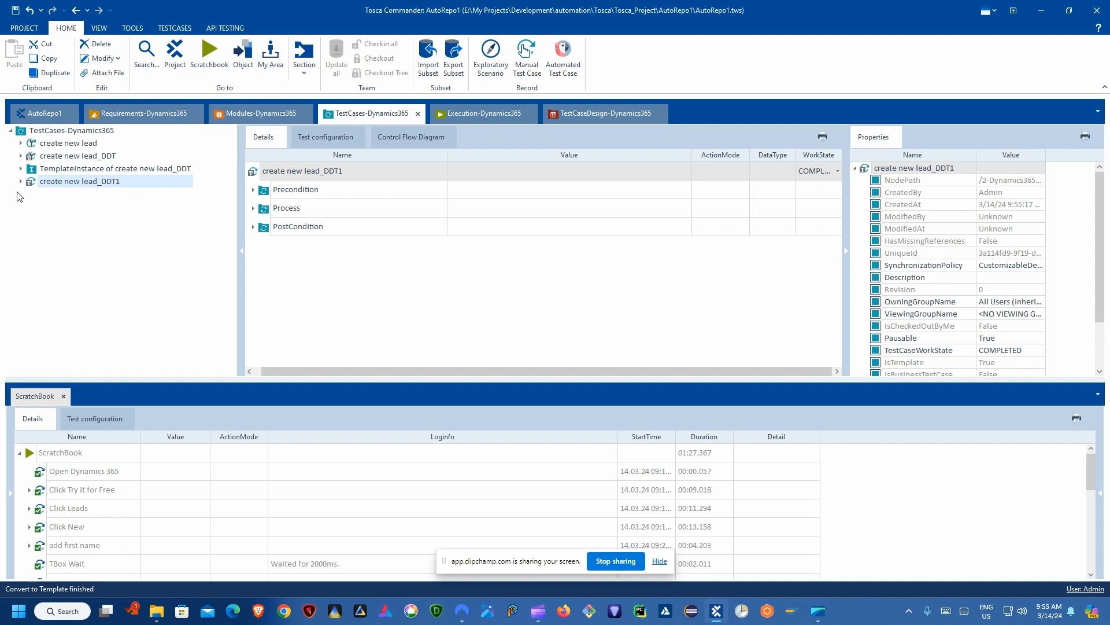
- Create a new test sheet in the Dynamics365 folder of TestCaseDesign-Dynamics365 and name it Create Test Lead_1
click(584, 111)
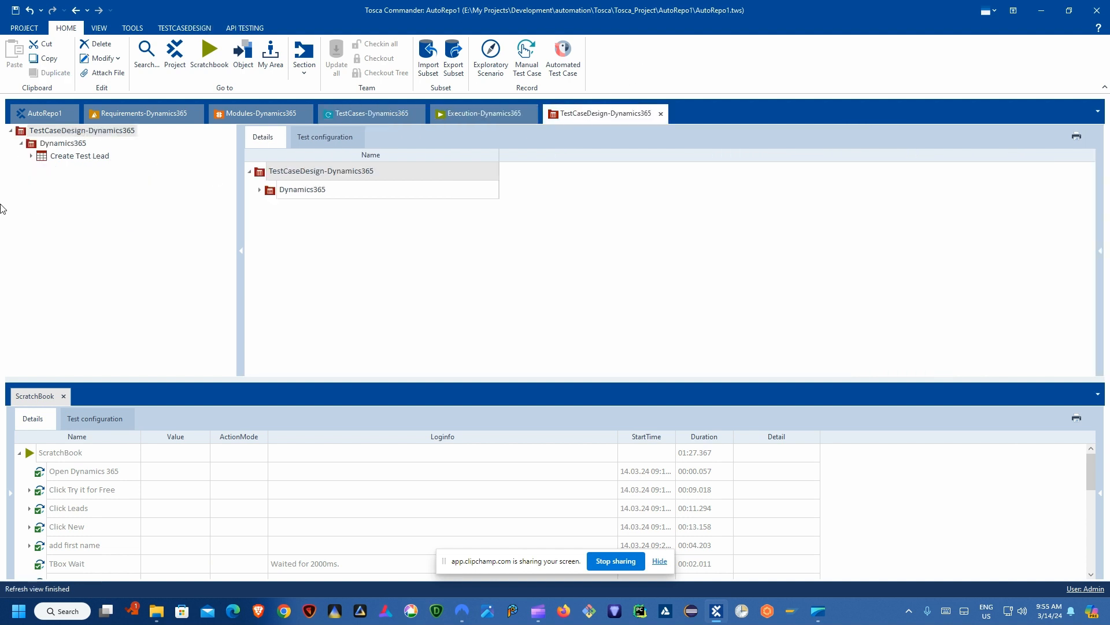
right_click(59, 143)
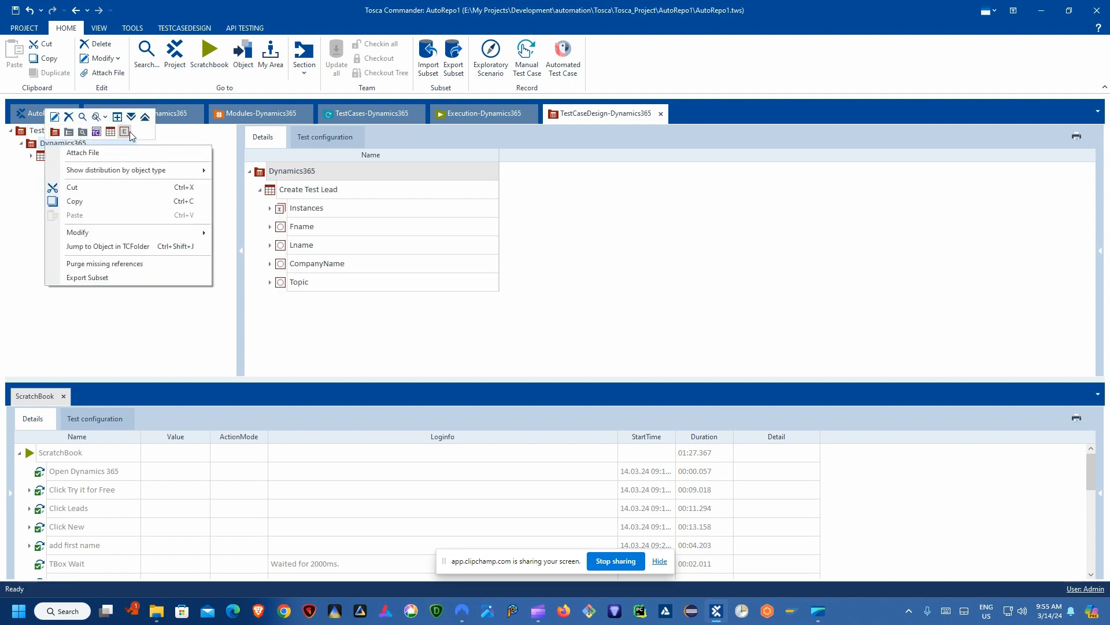
click(110, 133)
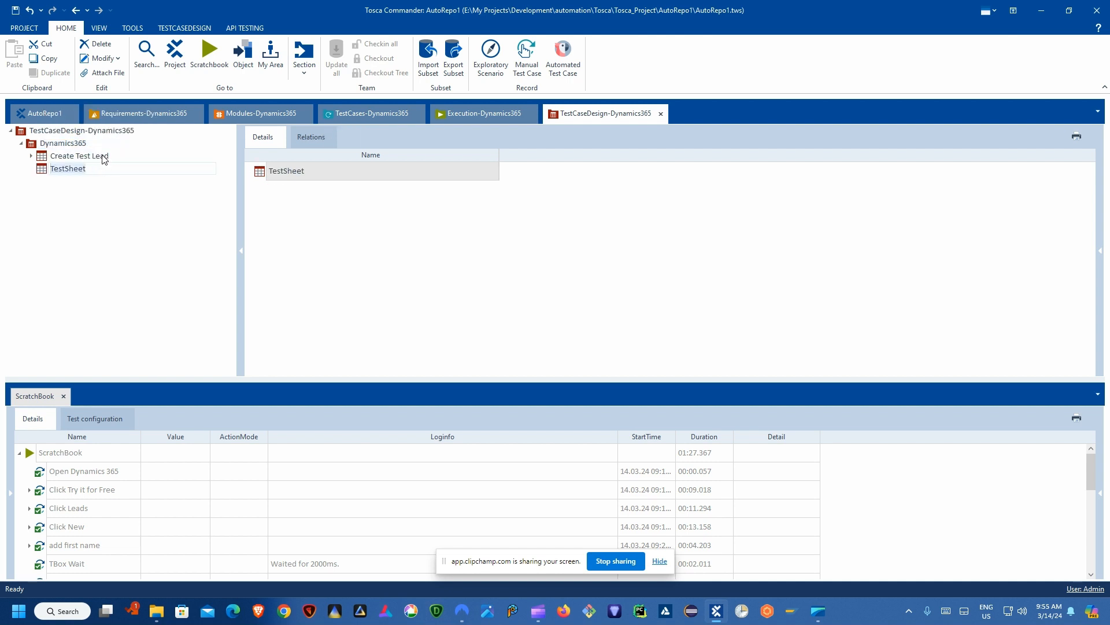
click(104, 157)
drag(119, 155, 1, 156)
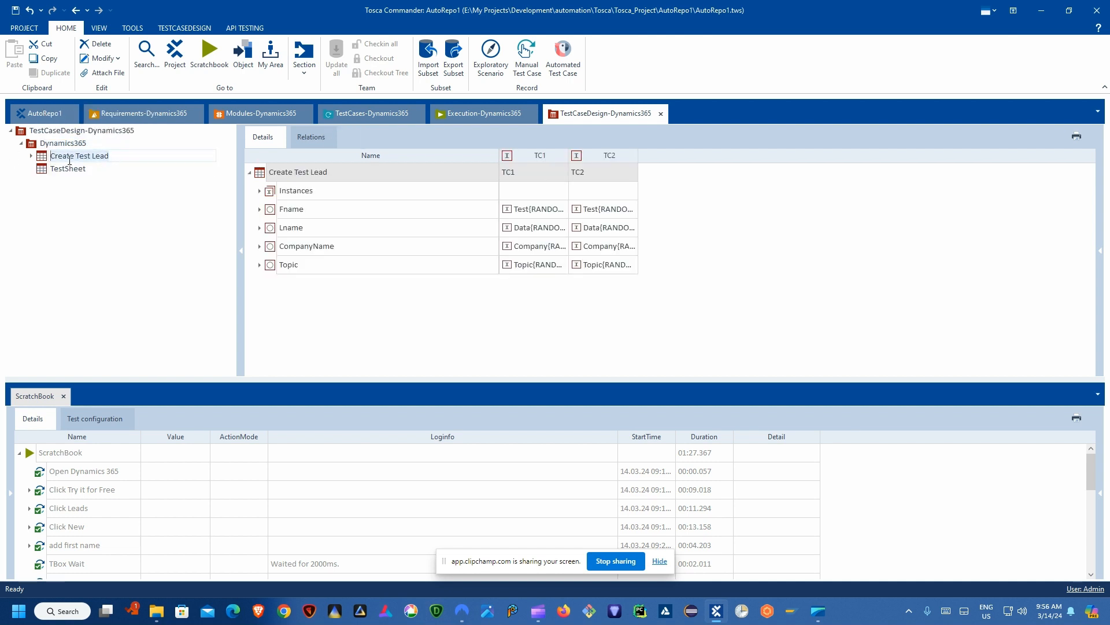
click(69, 169)
click(70, 170)
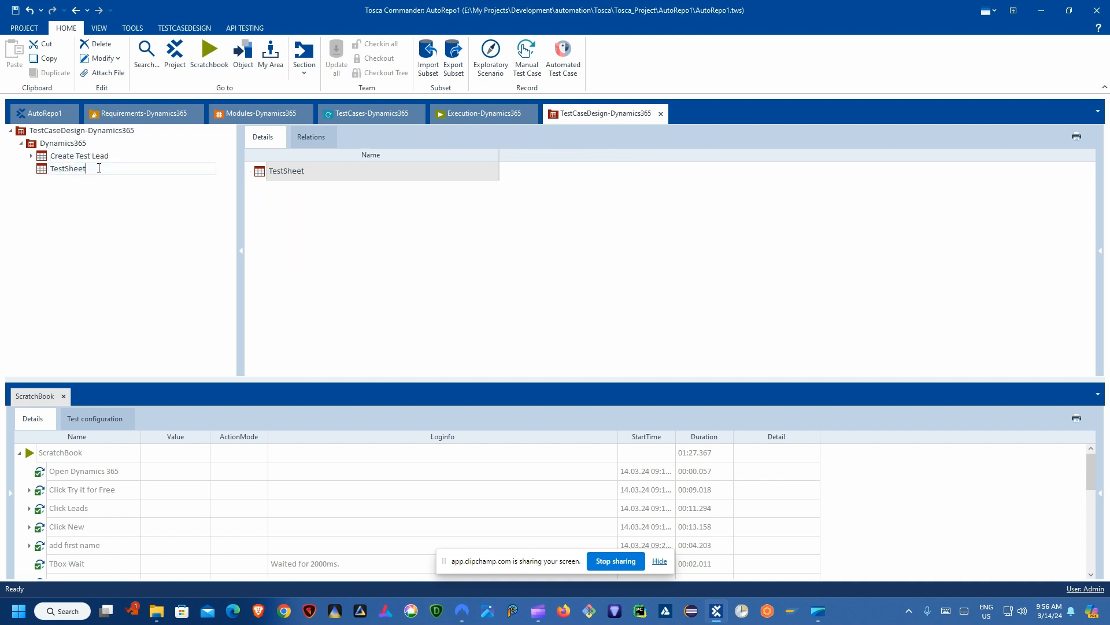
key(ctrl+v)
click(41, 171)
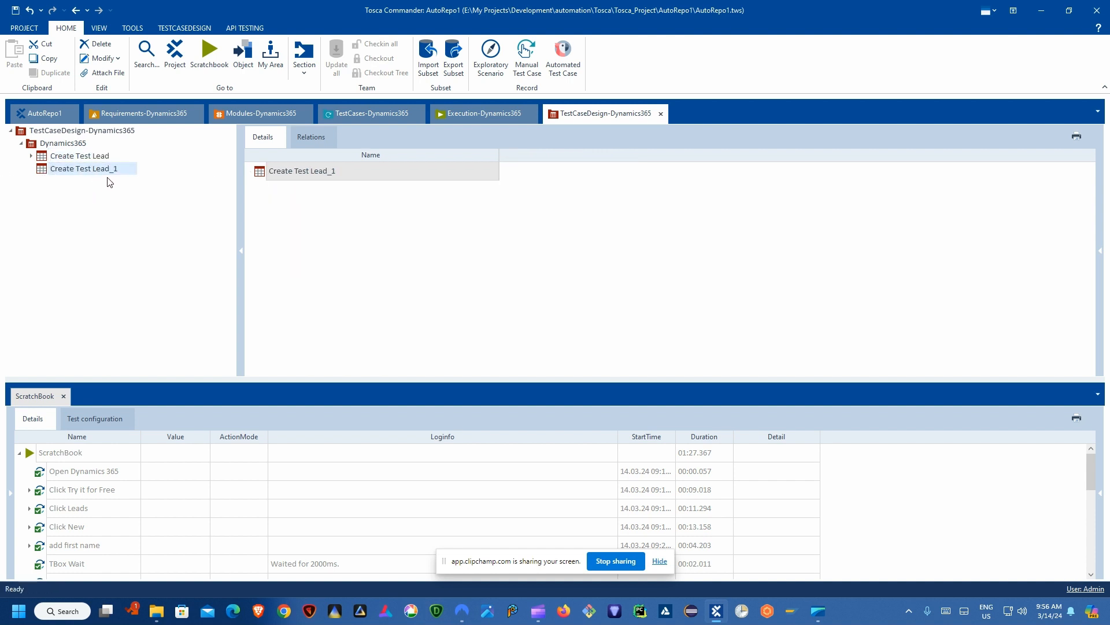
- Add an instance to the Create Test Lead_1 sheet and bring up the existing Create Test Lead sheet for reference
right_click(68, 172)
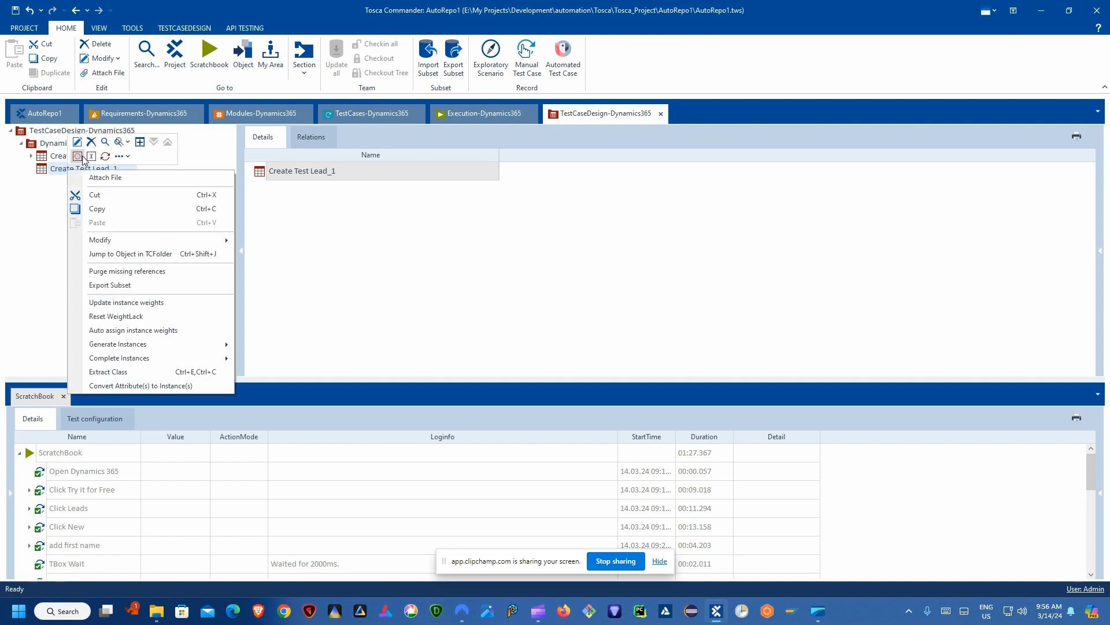
click(91, 156)
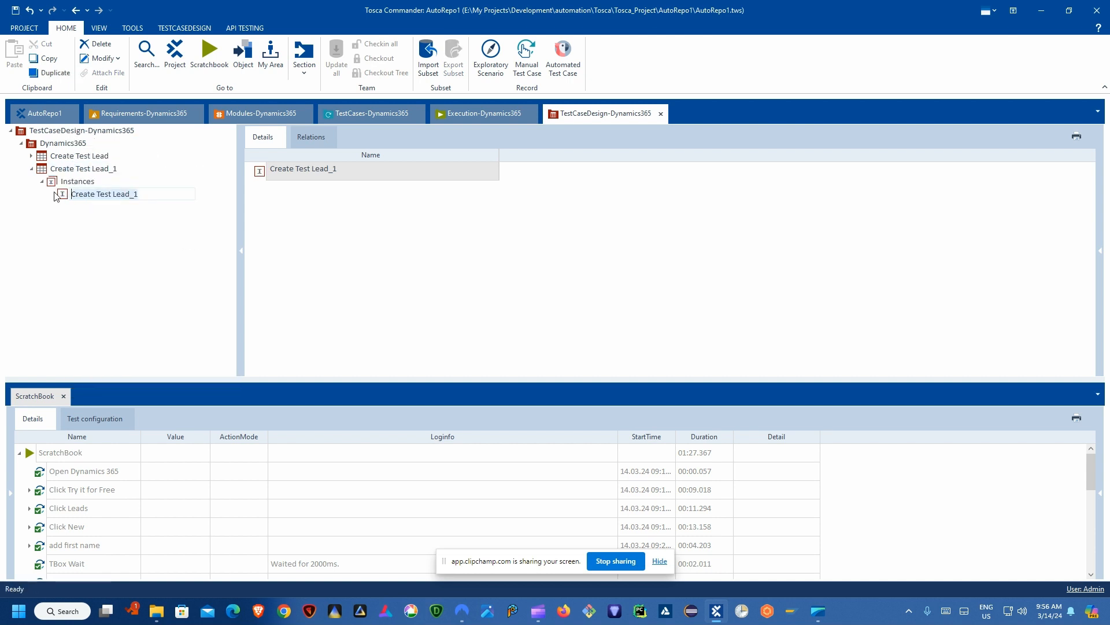
click(42, 181)
click(79, 156)
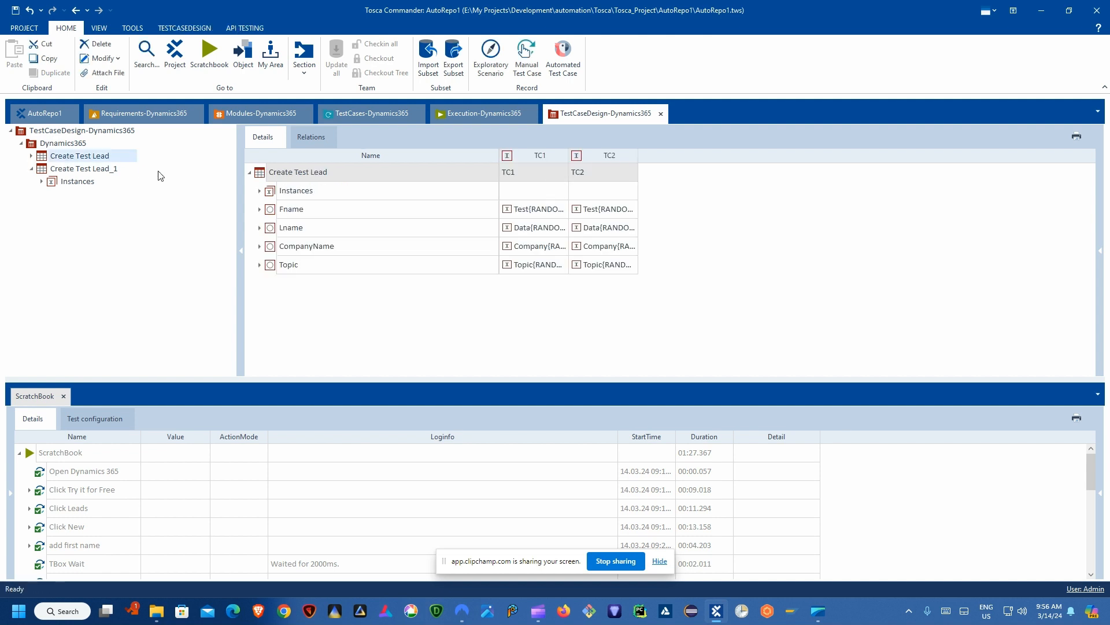
- Check how the instances of the Create Test Lead sheet are named, and rename the Create Test Lead_1 sheet's instance tc1
click(260, 191)
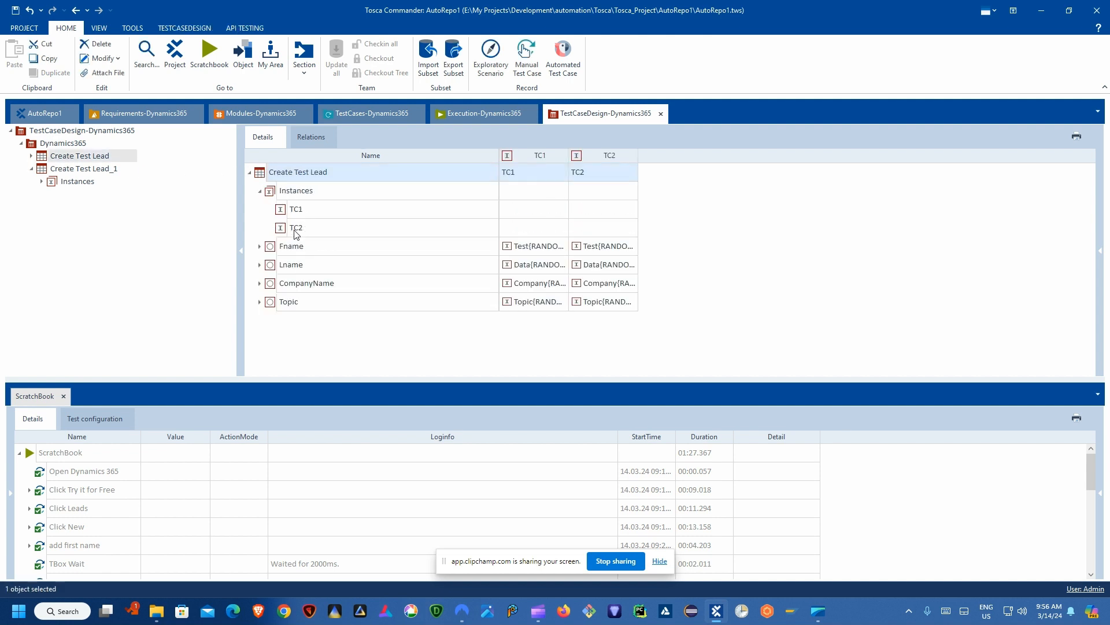
click(41, 181)
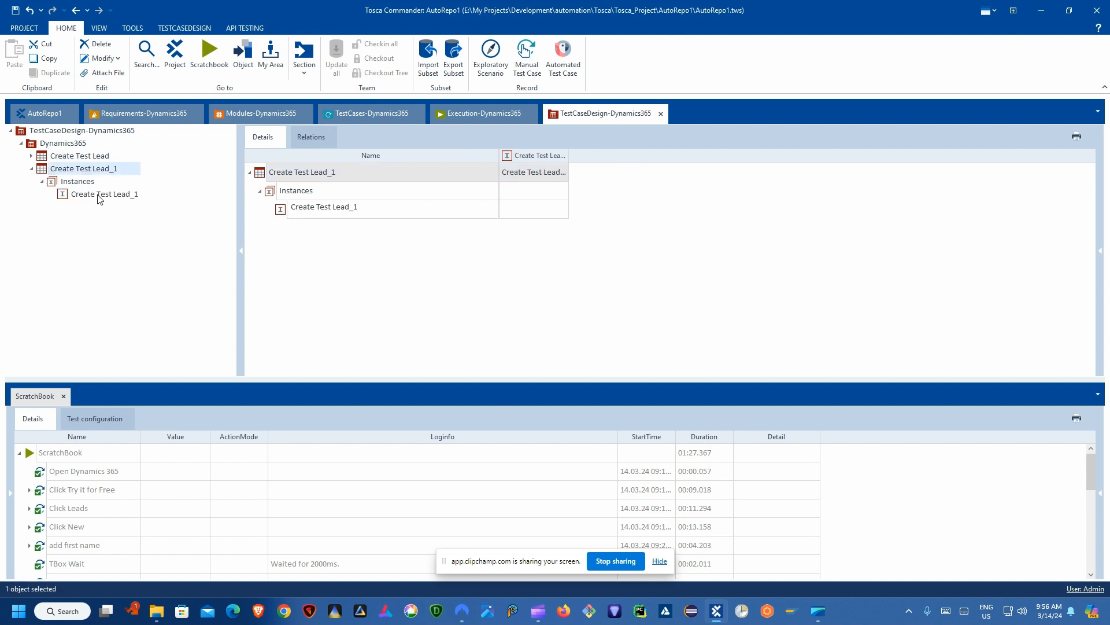
click(98, 195)
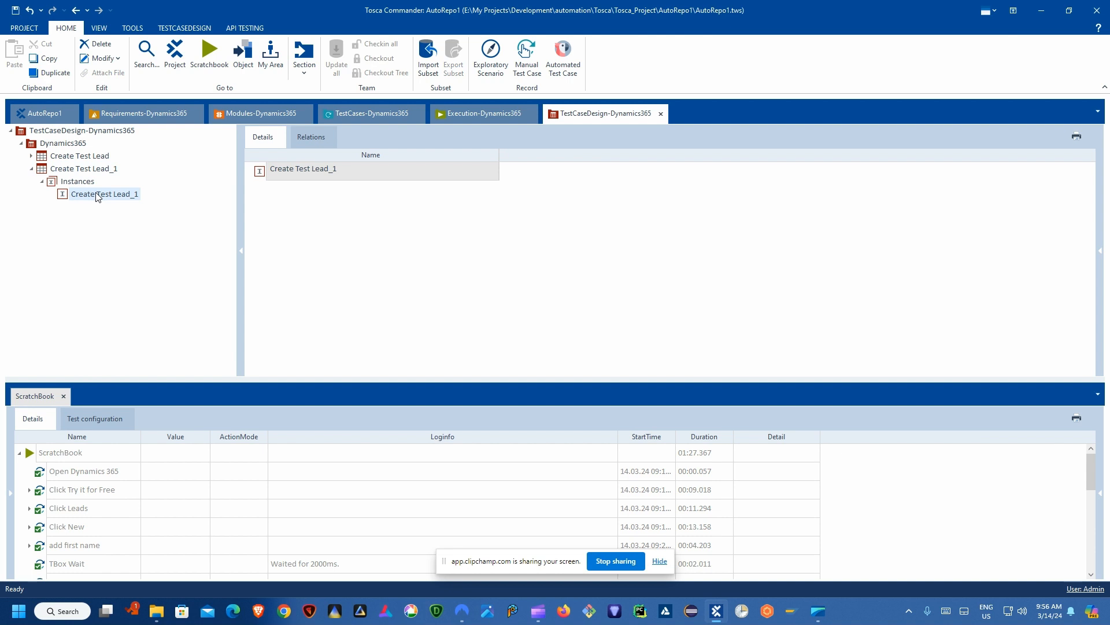
click(99, 196)
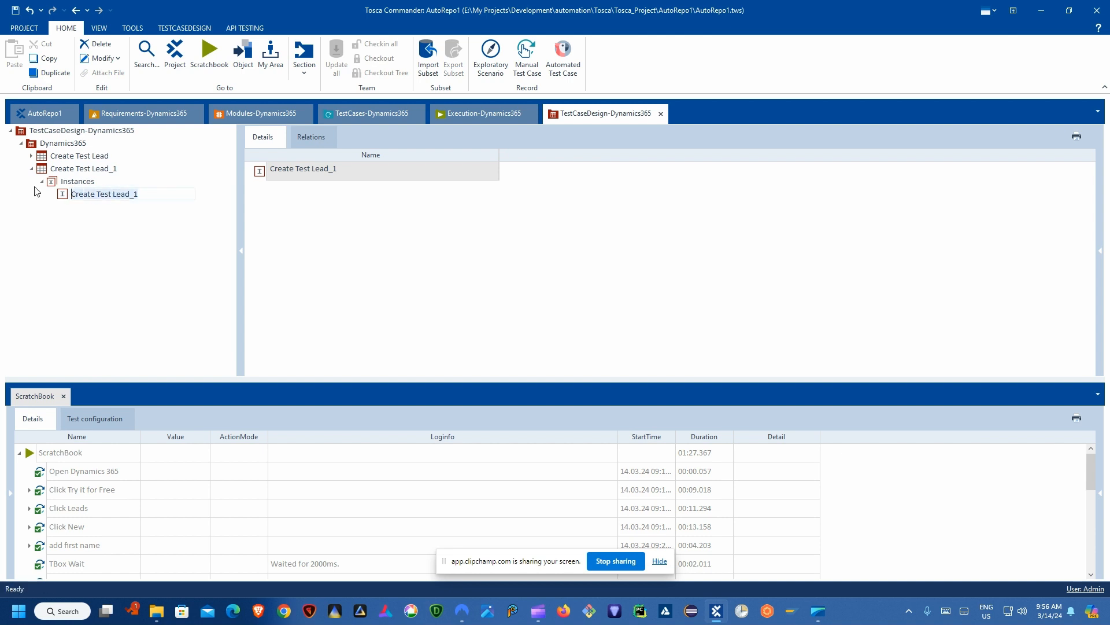
text(tc1)
key(Return)
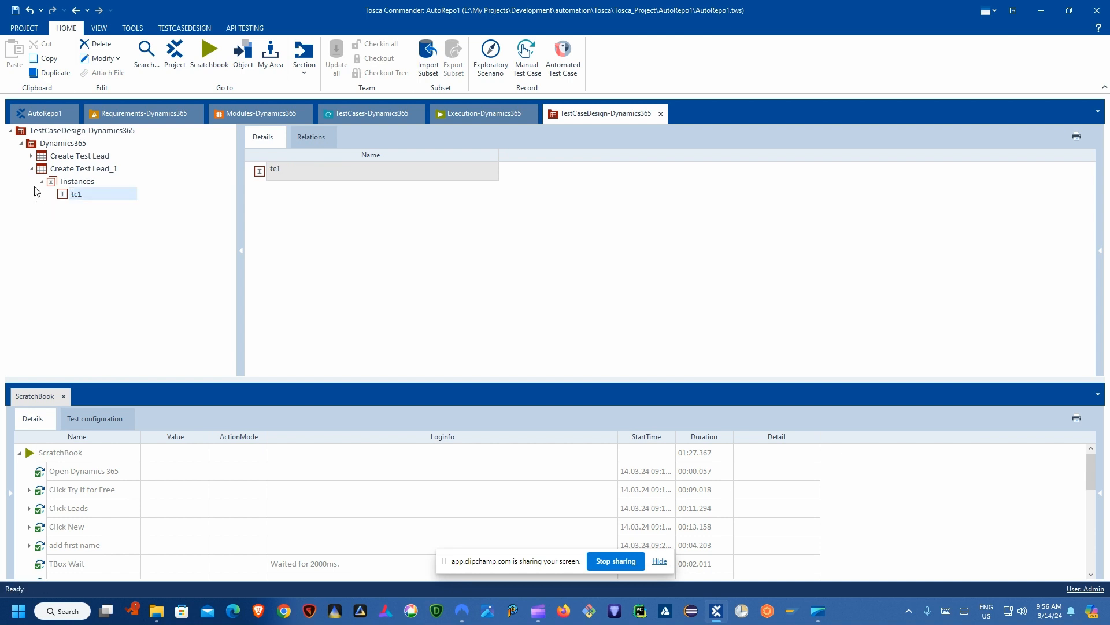
- Add a second instance named tc2 to the Create Test Lead_1 sheet and collapse its Instances node
right_click(85, 180)
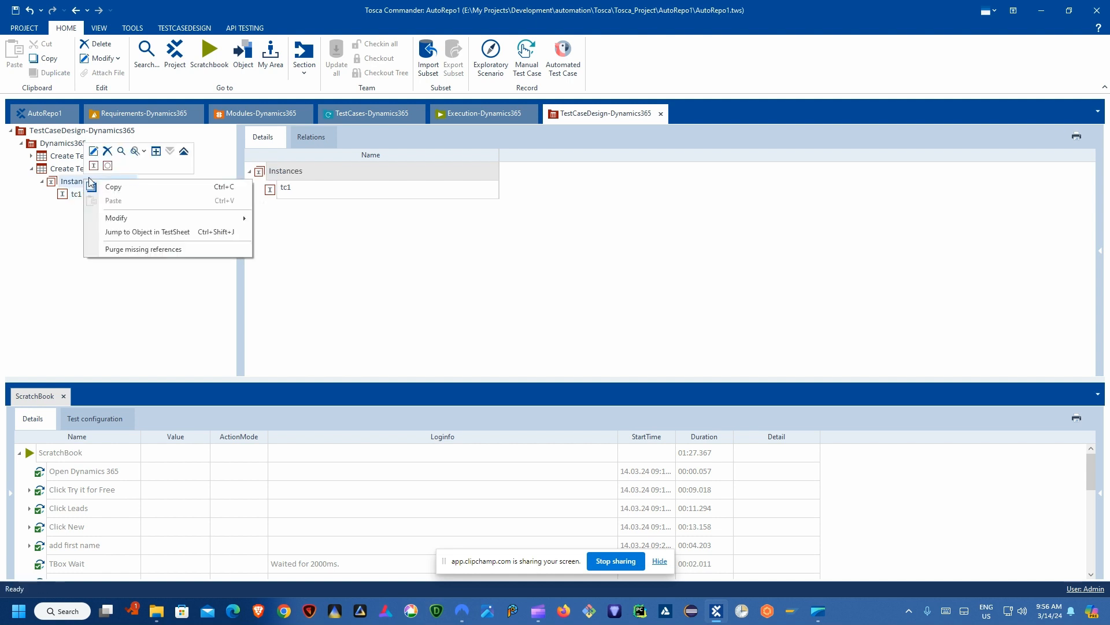
click(93, 167)
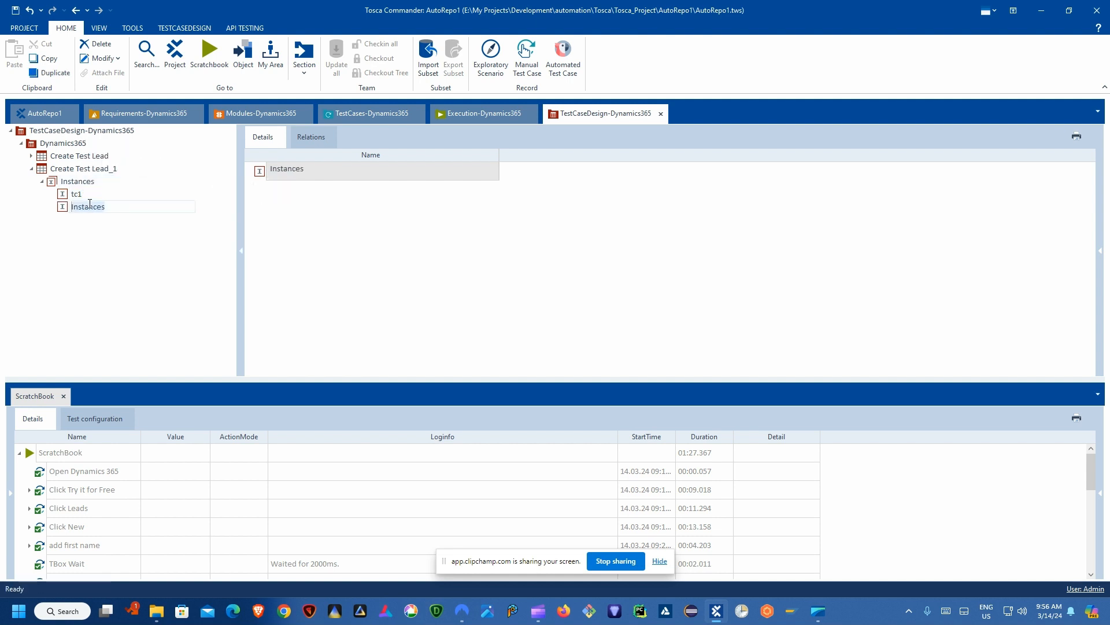
text(tc2)
key(Return)
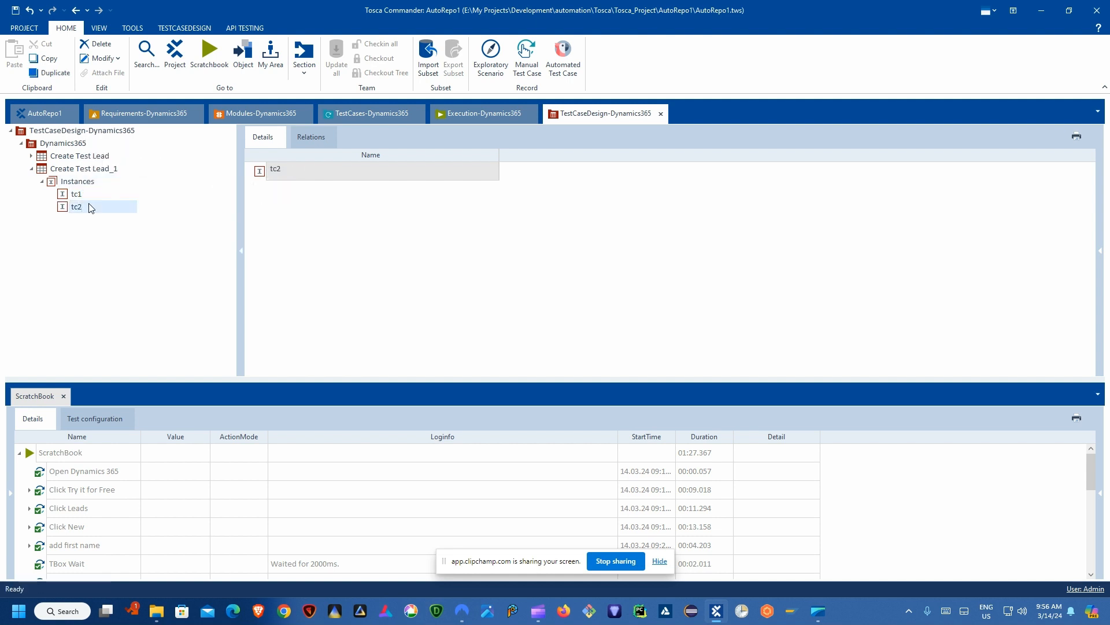
click(42, 182)
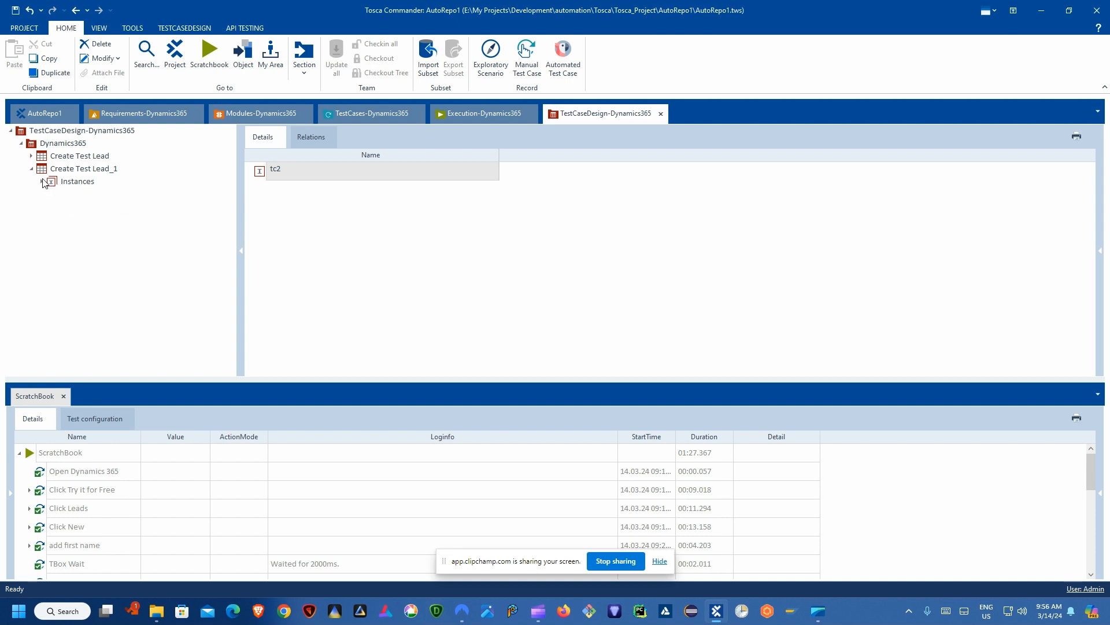
- Create an attribute in the Create Test Lead_1 sheet and expand the Create Test Lead sheet down to its Fname attribute for reference
right_click(63, 172)
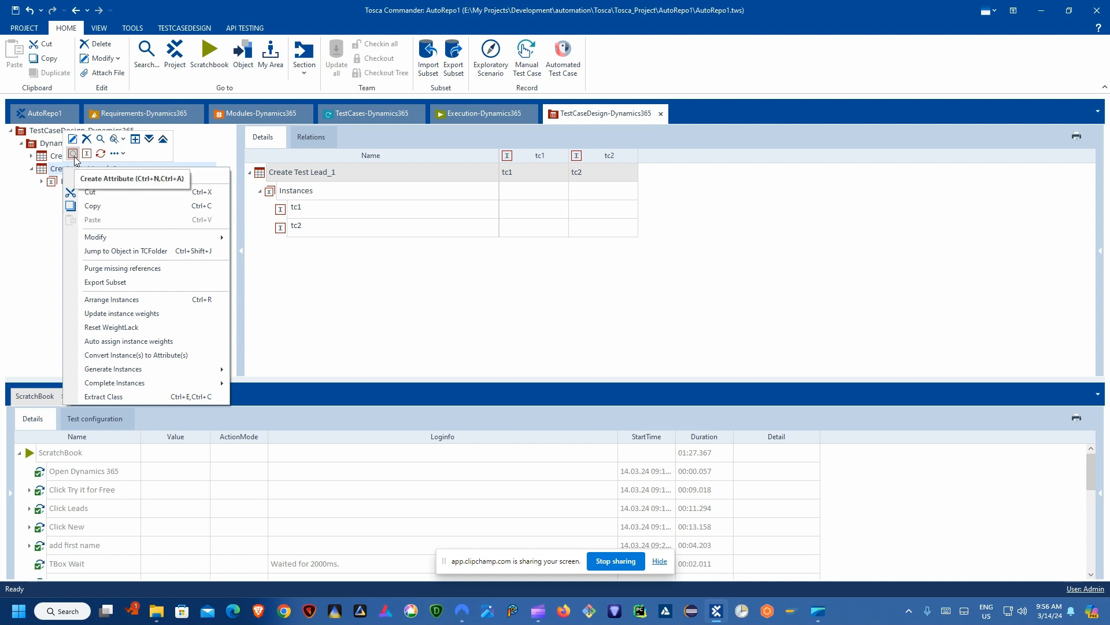
click(73, 154)
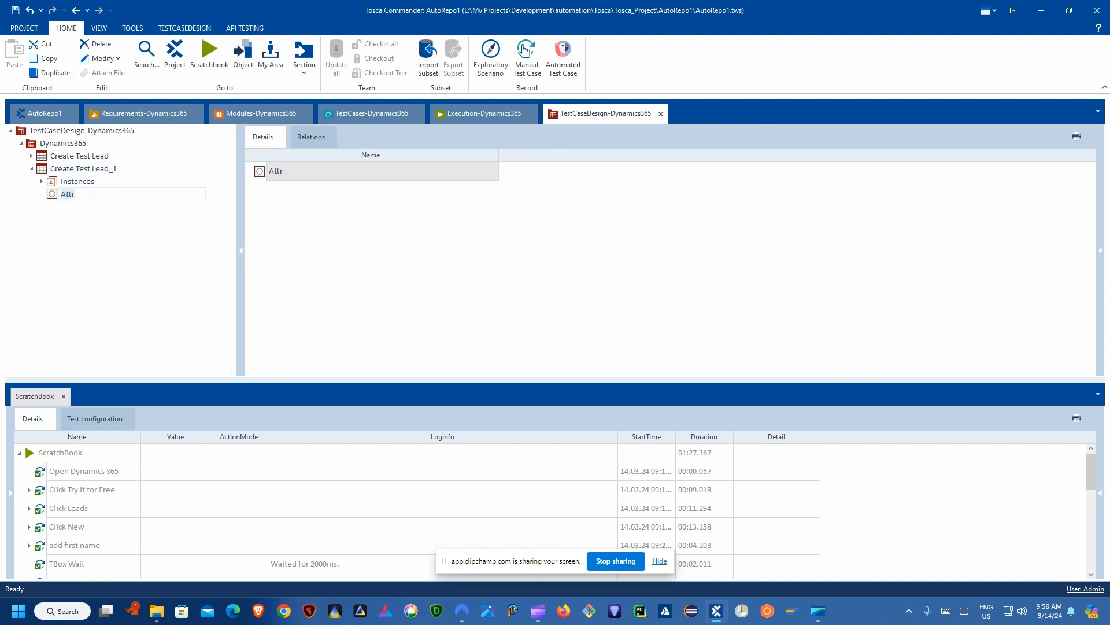
click(32, 156)
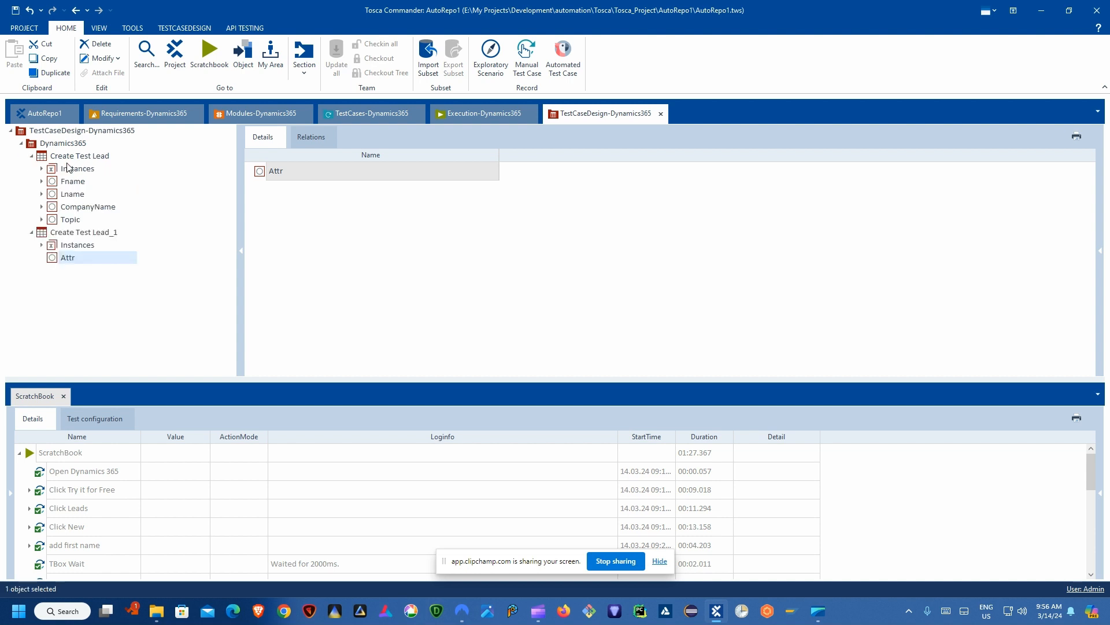
click(42, 181)
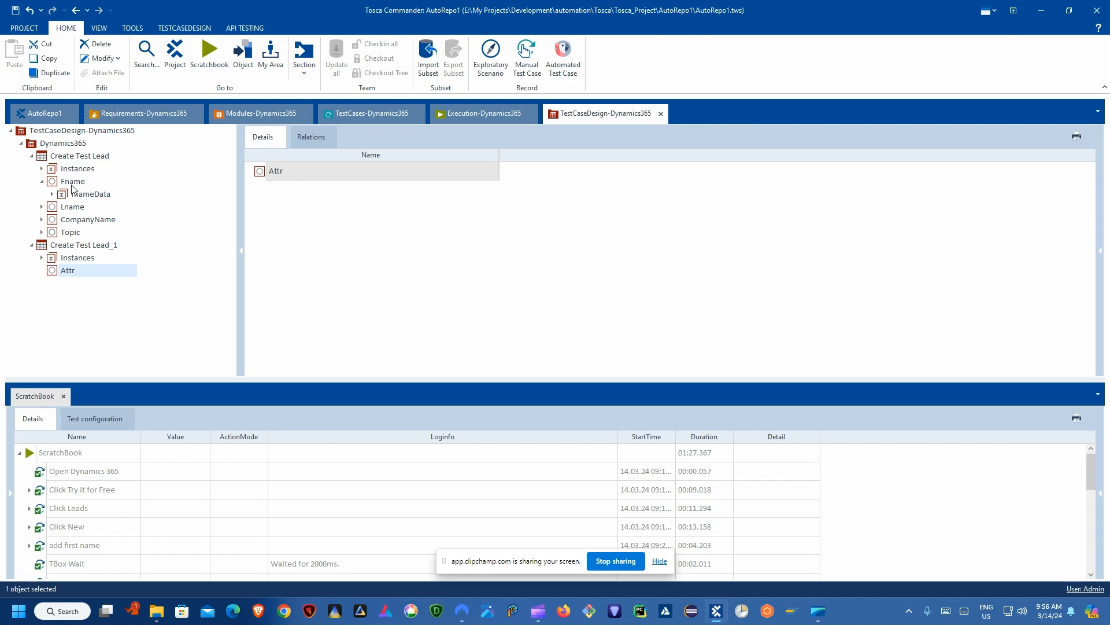
- Examine the input values of the add first name and add other New Lead data steps in create new lead_DDT1
click(360, 118)
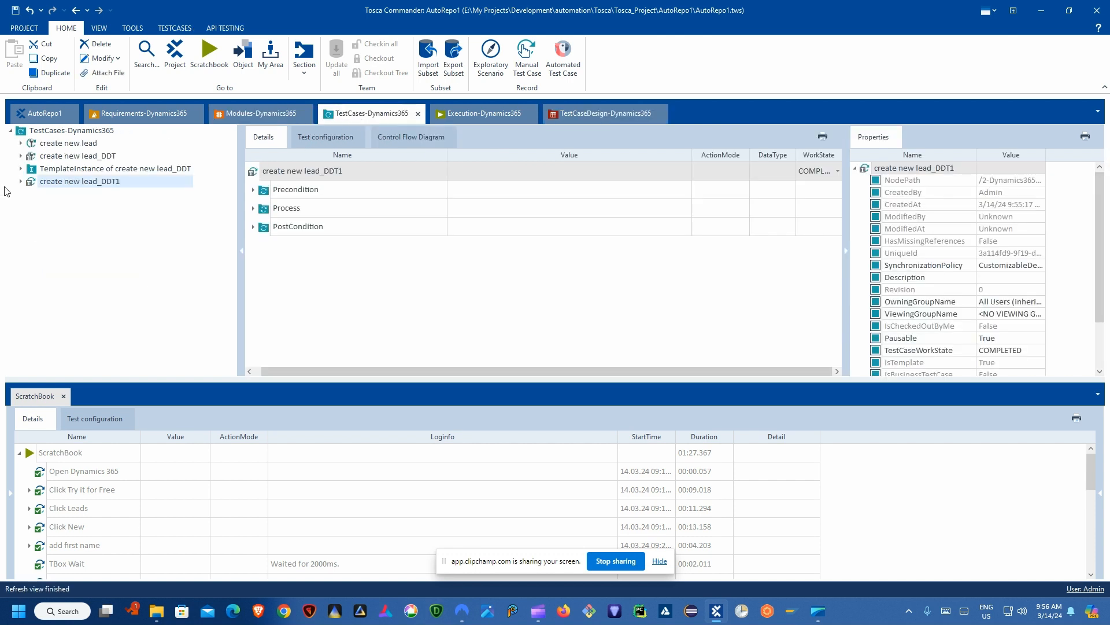
click(21, 182)
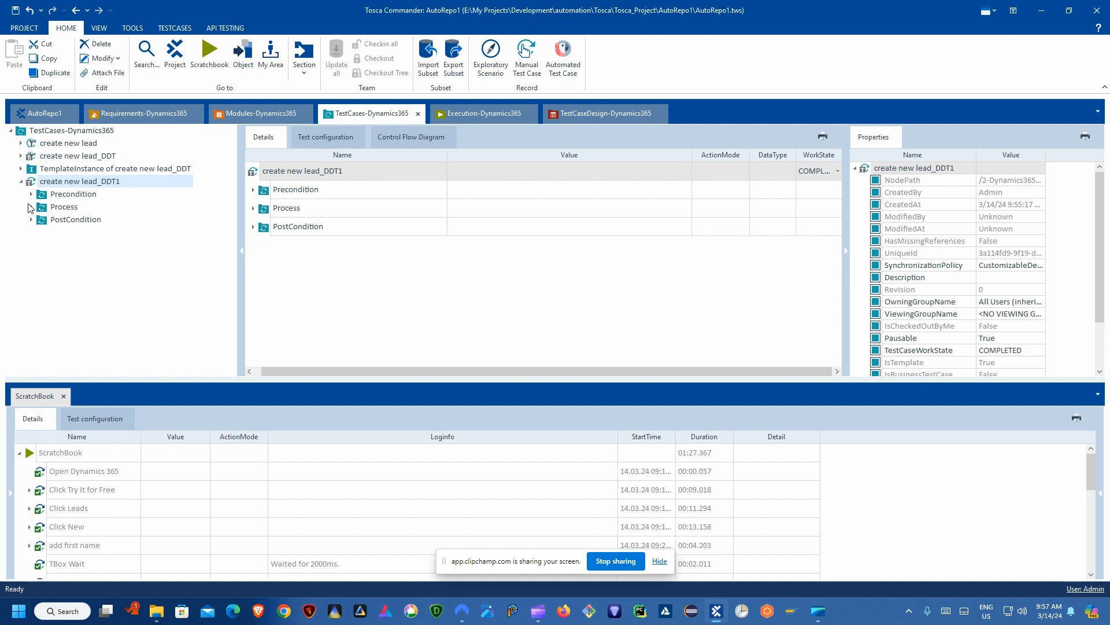
click(32, 207)
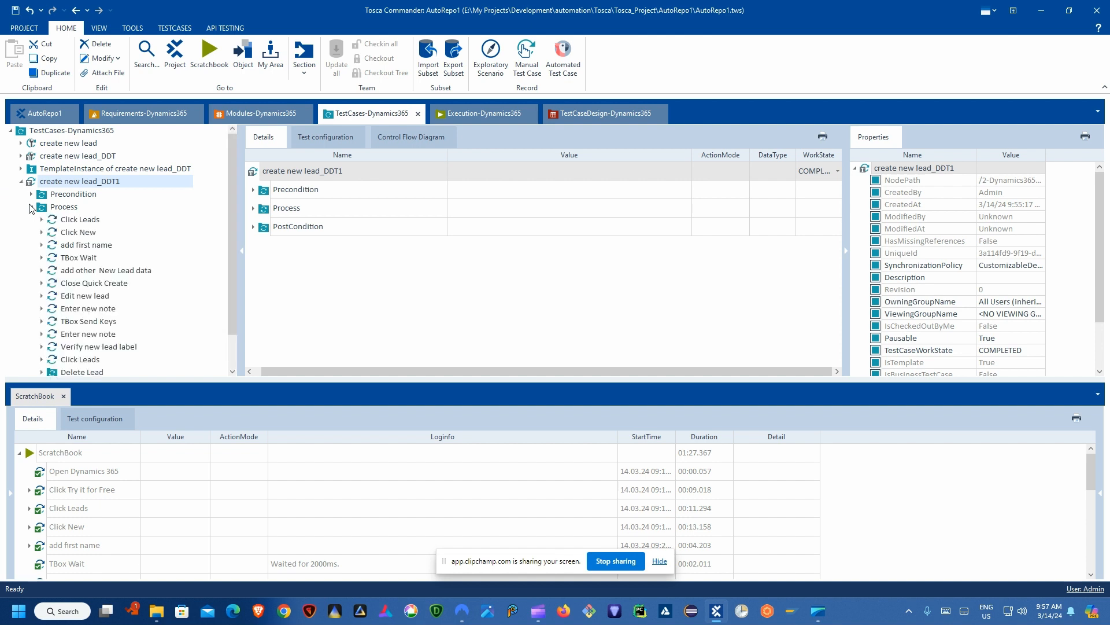
click(77, 247)
click(42, 245)
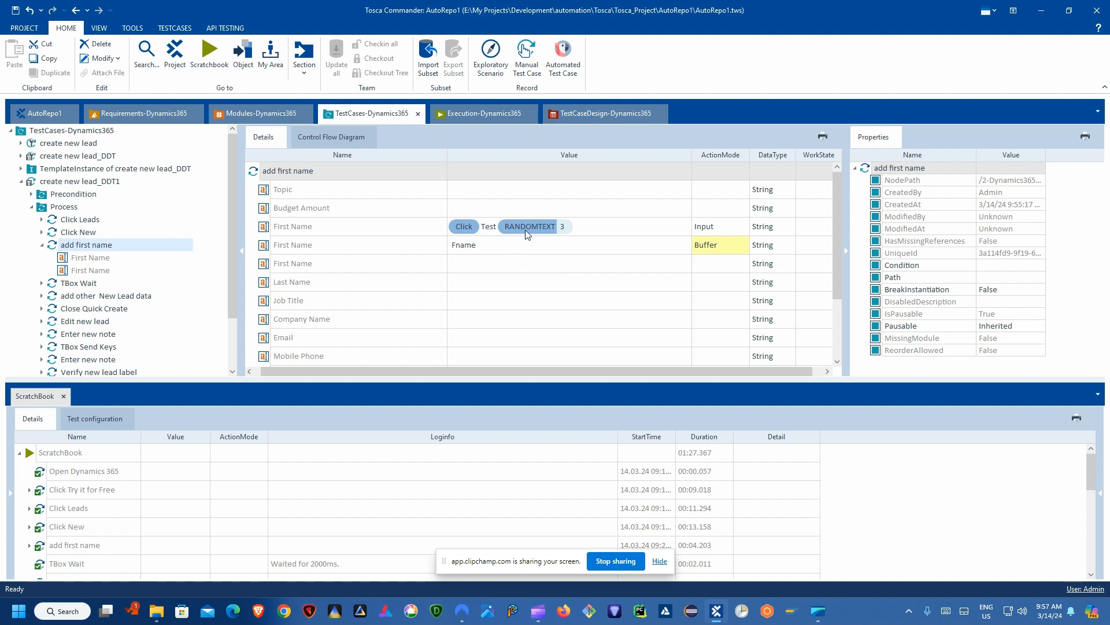
click(44, 297)
scroll(113, 291, down, 3)
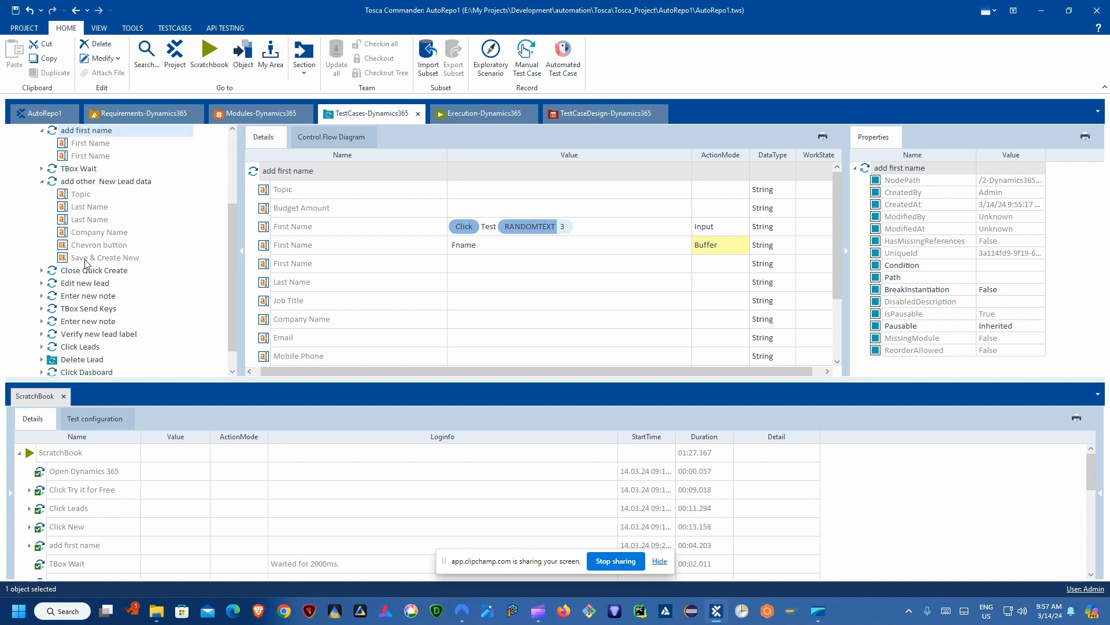
click(81, 181)
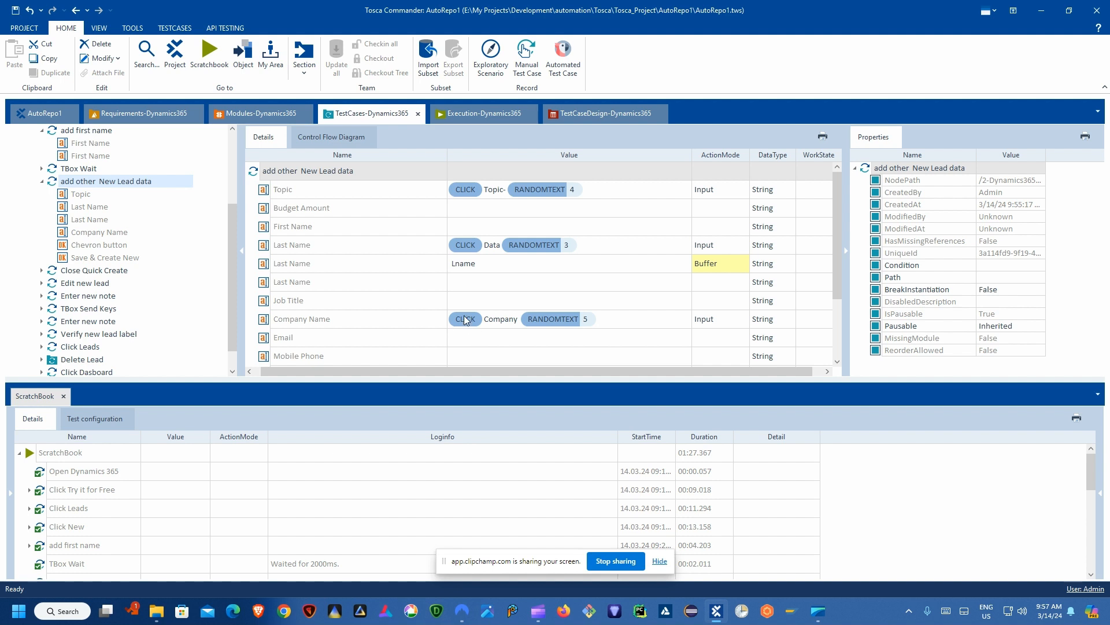
scroll(466, 320, down, 2)
scroll(416, 280, up, 2)
click(43, 182)
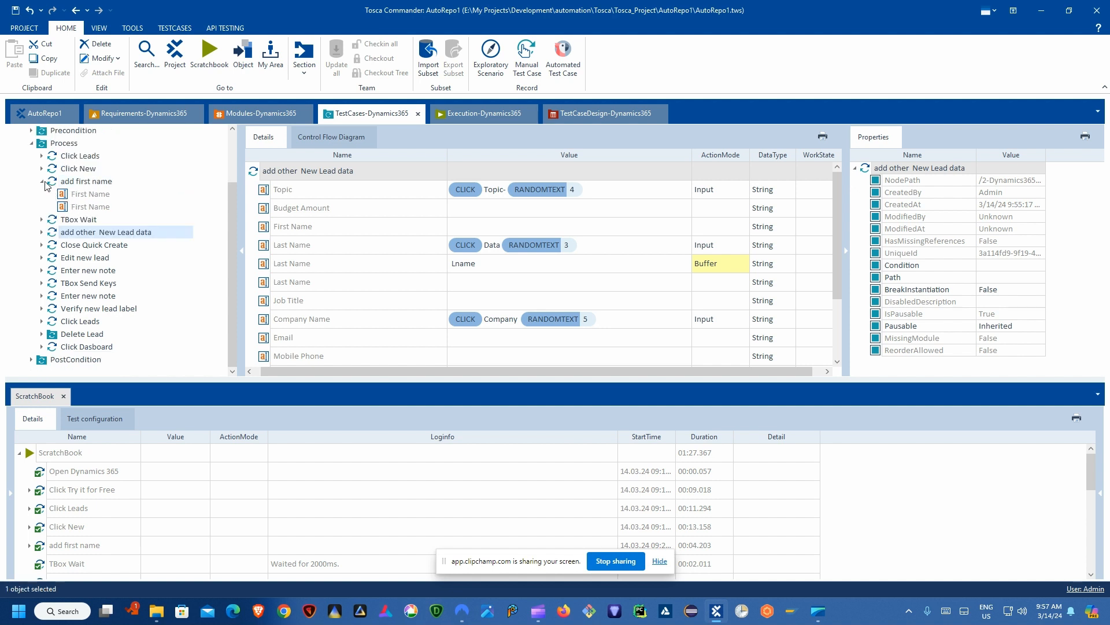
click(43, 182)
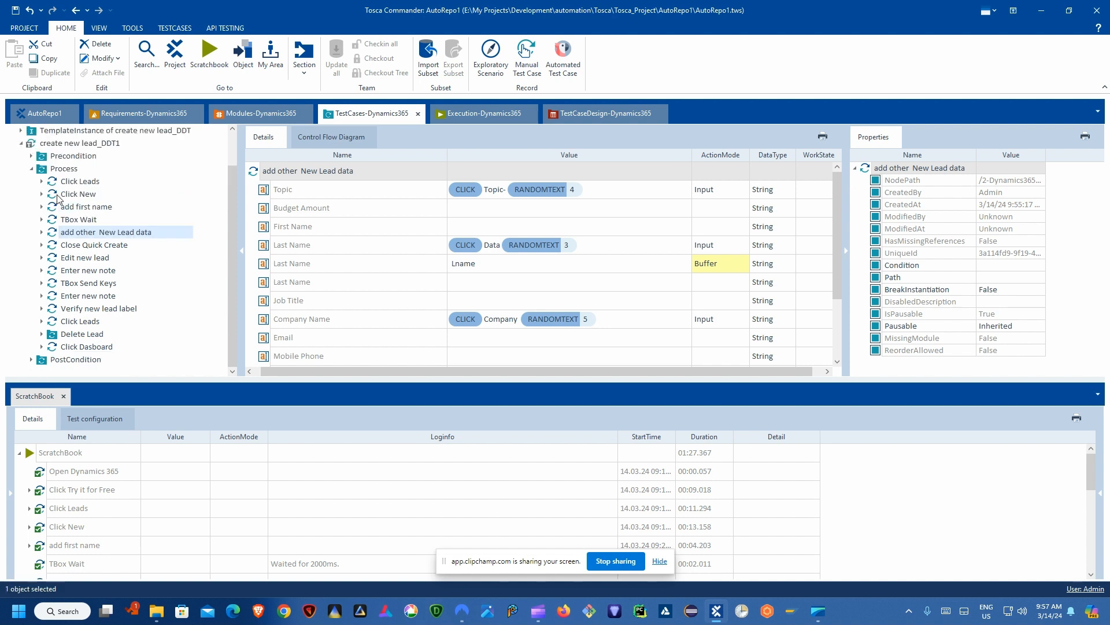
click(33, 168)
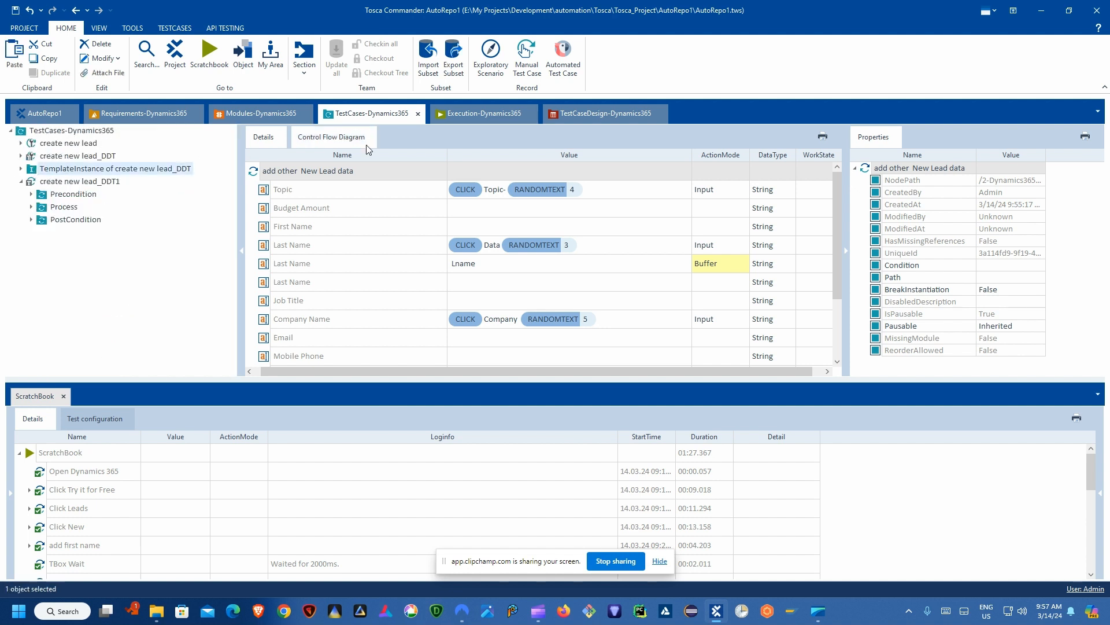
- Return to TestCaseDesign-Dynamics365 and rename the new attribute of the Create Test Lead_1 sheet fName
click(606, 114)
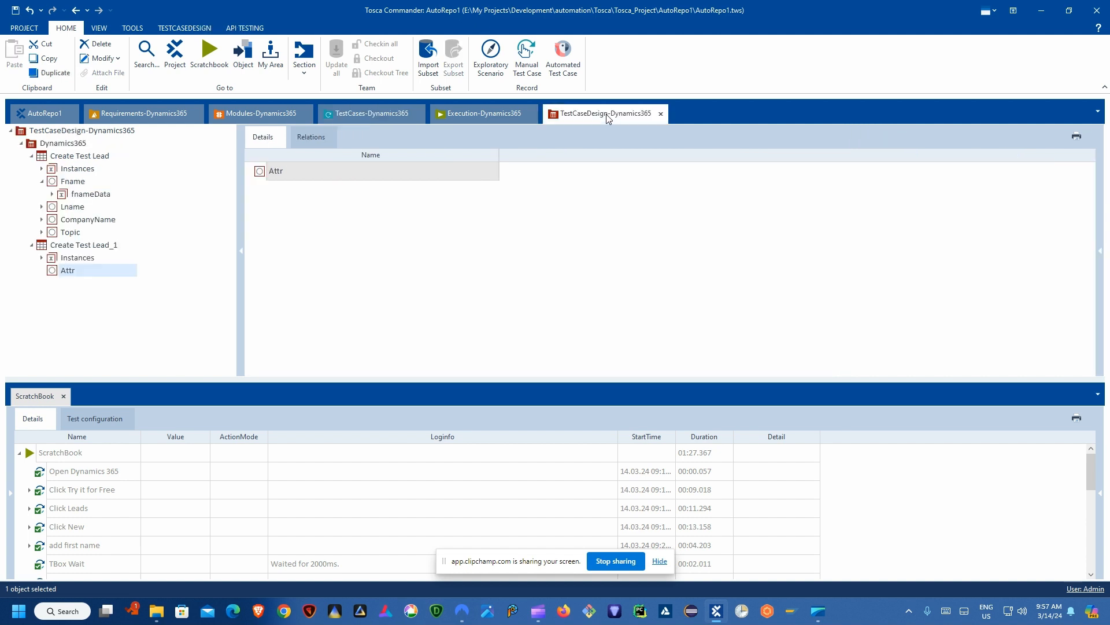
click(67, 270)
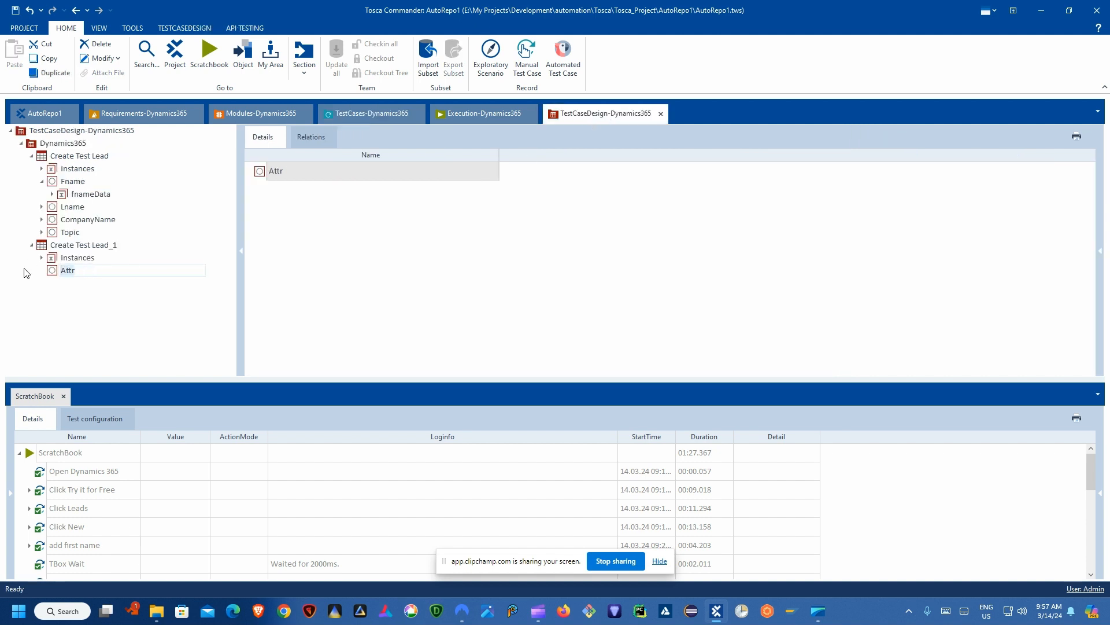
text(fName)
key(Return)
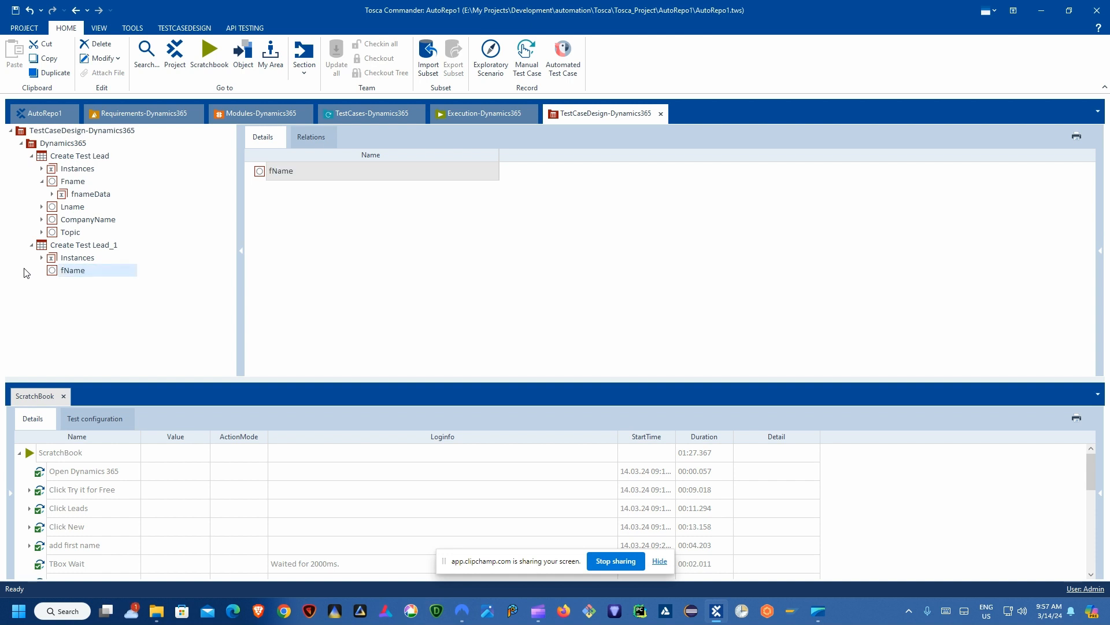
- Add a second attribute named Lname to the Create Test Lead_1 sheet
right_click(59, 245)
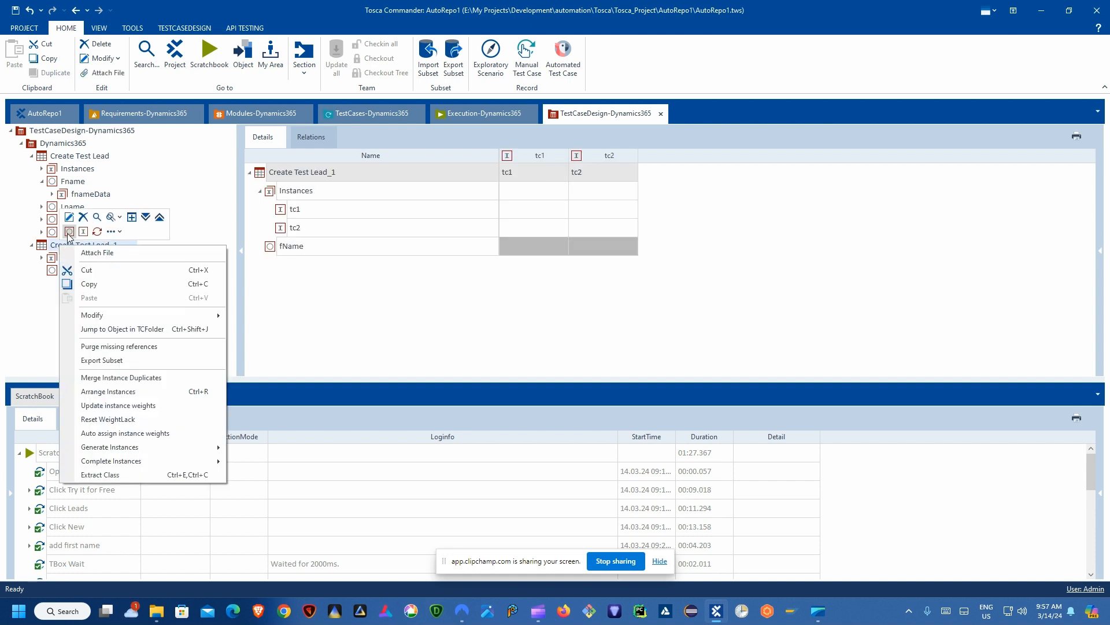
click(69, 231)
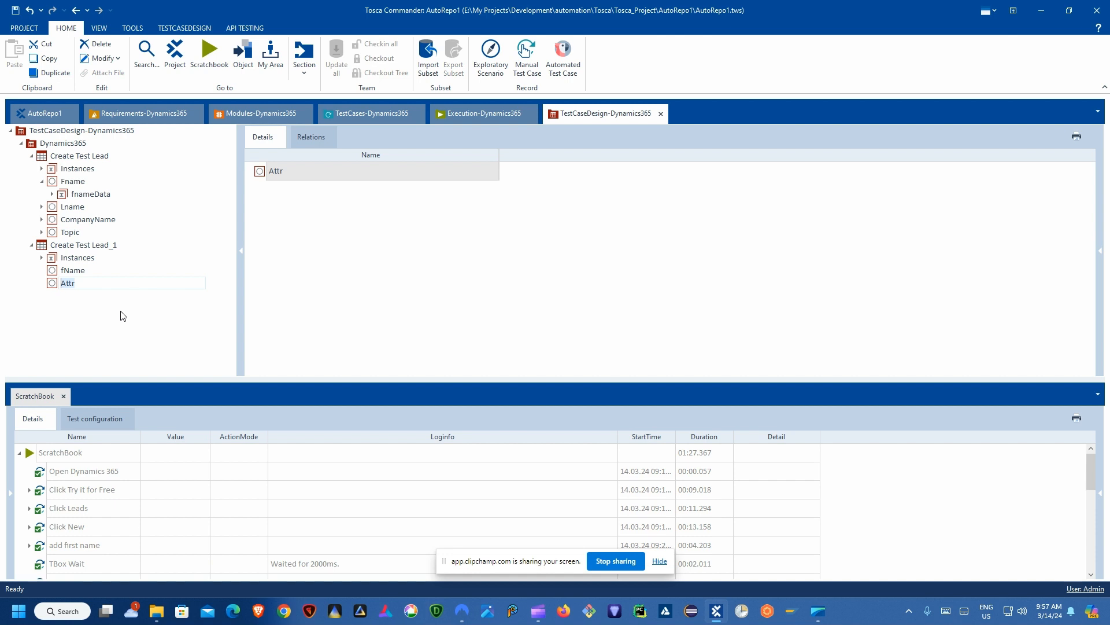
text(l)
key(Return)
- Rename the first-name attribute of the Create Test Lead_1 sheet Fname
click(76, 270)
click(83, 270)
key(ctrl+a)
text(Fname)
key(Return)
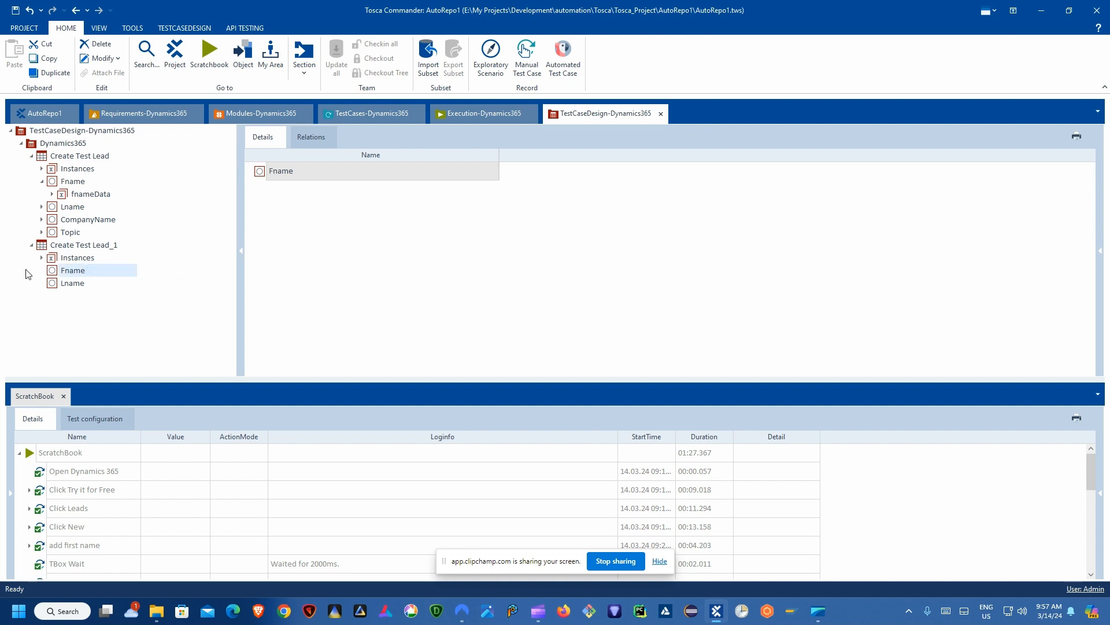
- Add an attribute named Topic to the Create Test Lead_1 sheet
right_click(77, 248)
click(98, 253)
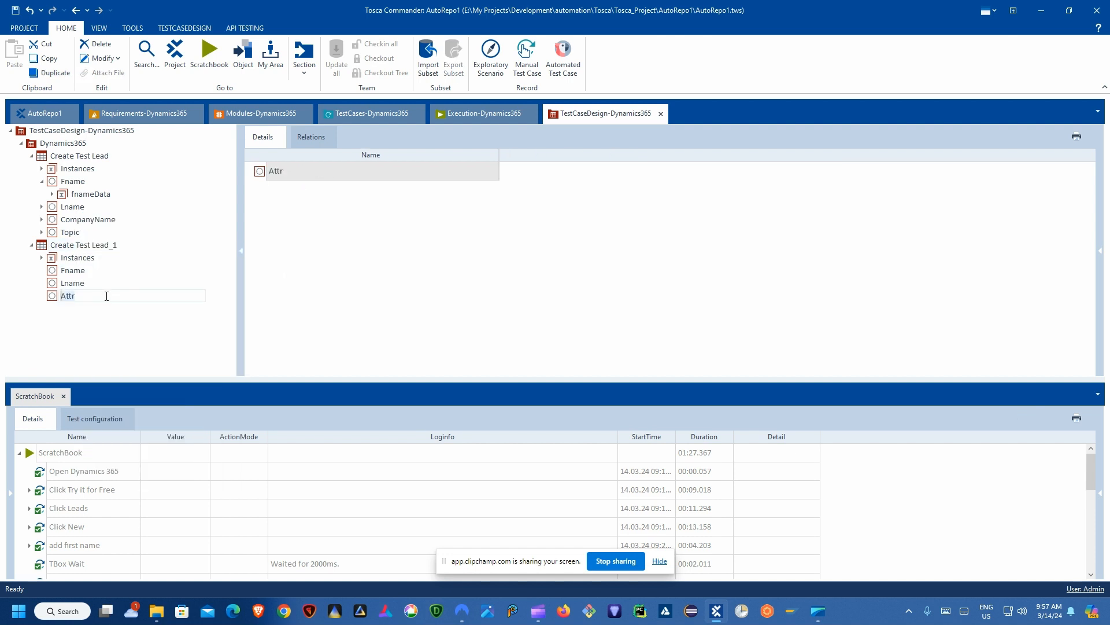
text(Topic)
key(Return)
- Add an attribute named Company to the Create Test Lead_1 sheet
right_click(81, 244)
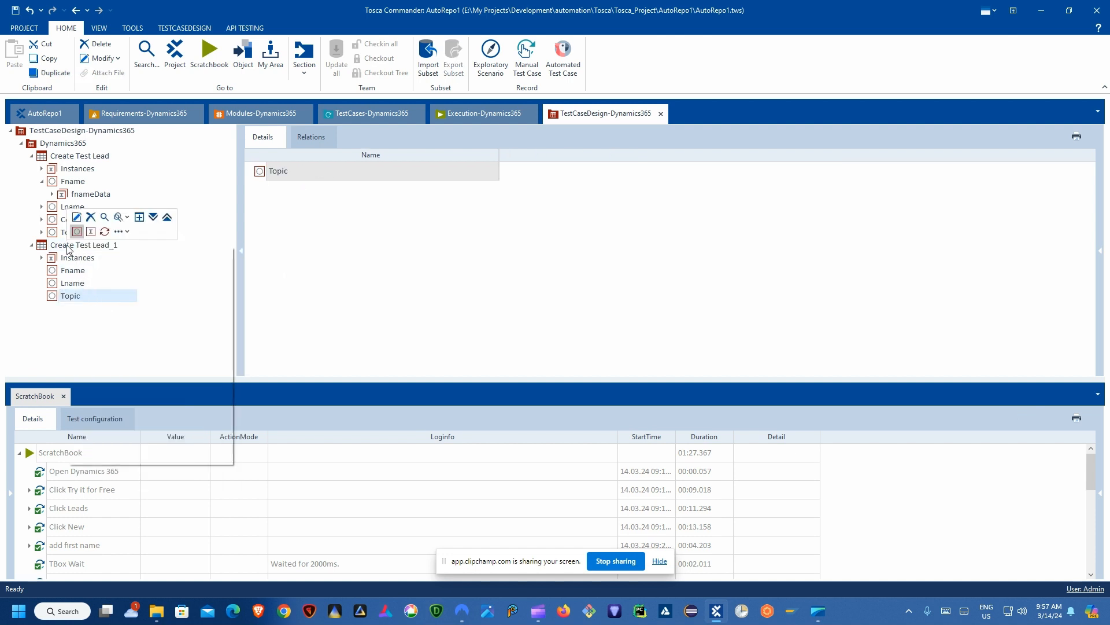
click(77, 233)
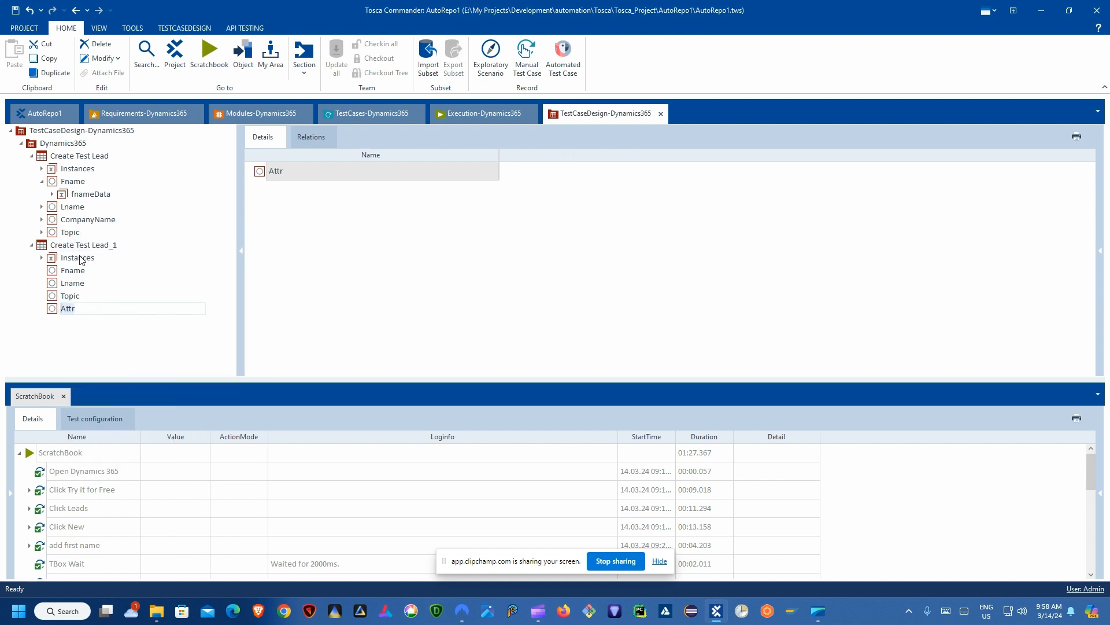
text(Compan)
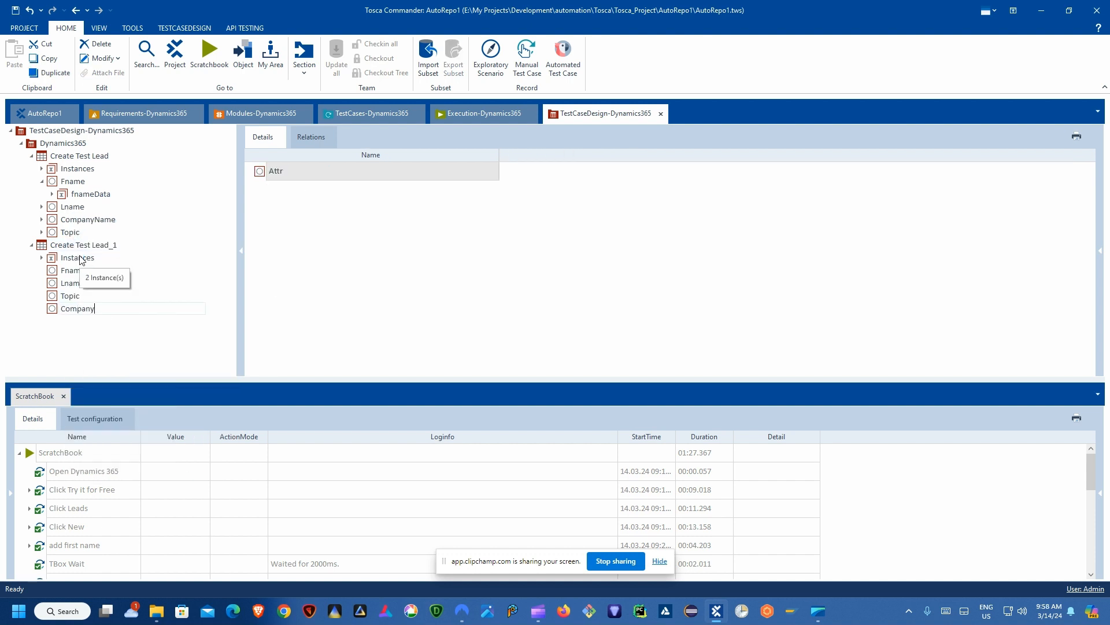
text(y)
key(Return)
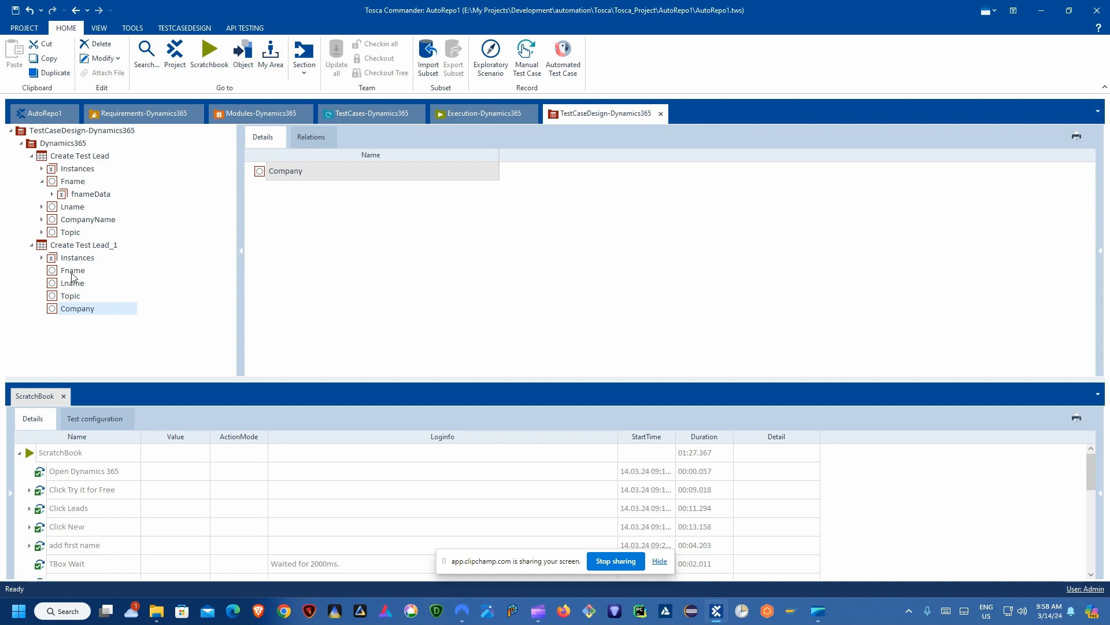
- Add an instance collection to the Fname attribute of the Create Test Lead_1 sheet
click(65, 272)
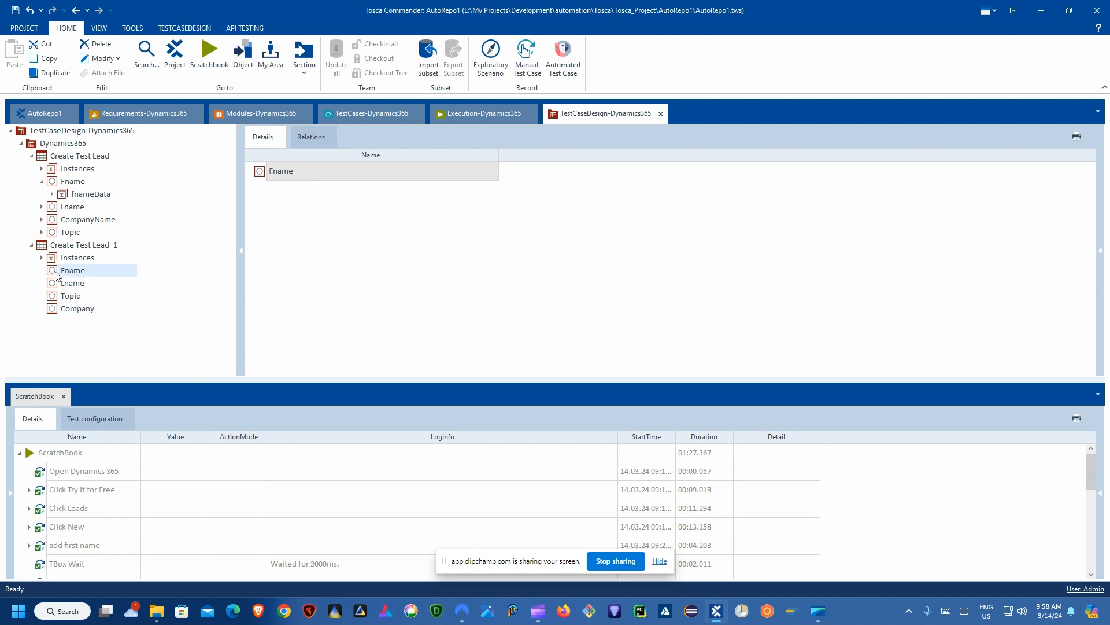
right_click(55, 274)
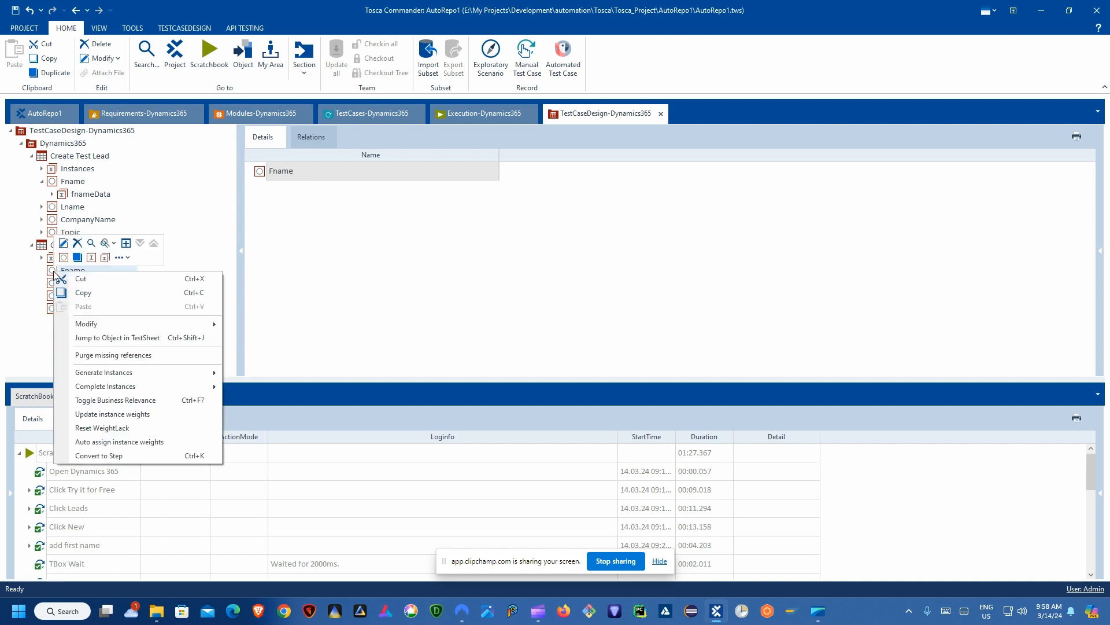
click(105, 258)
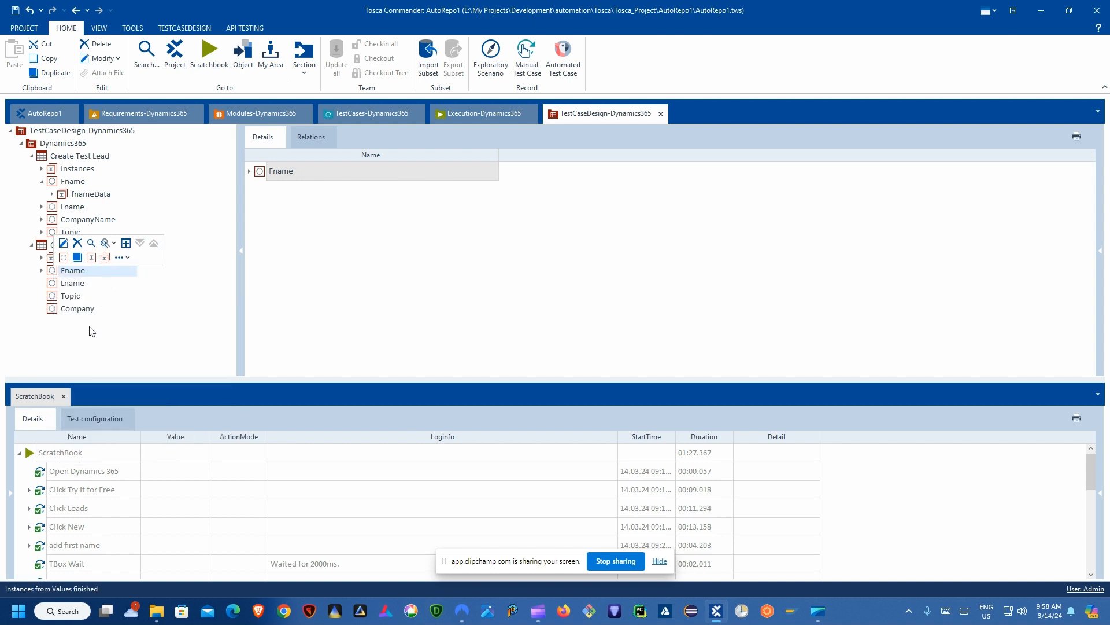
click(87, 284)
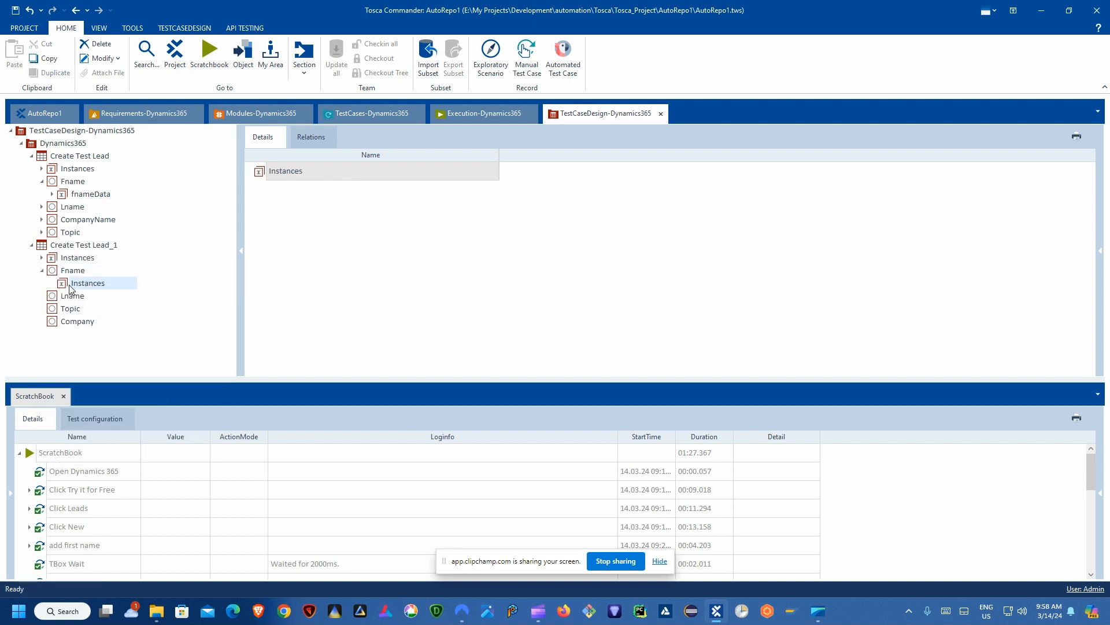
- Copy the Test{RANDOMTEXT[3]} expression from the fnameData collection in Create Test Lead and use it to name a new instance under Create Test Lead_1's Fname
click(53, 195)
click(124, 206)
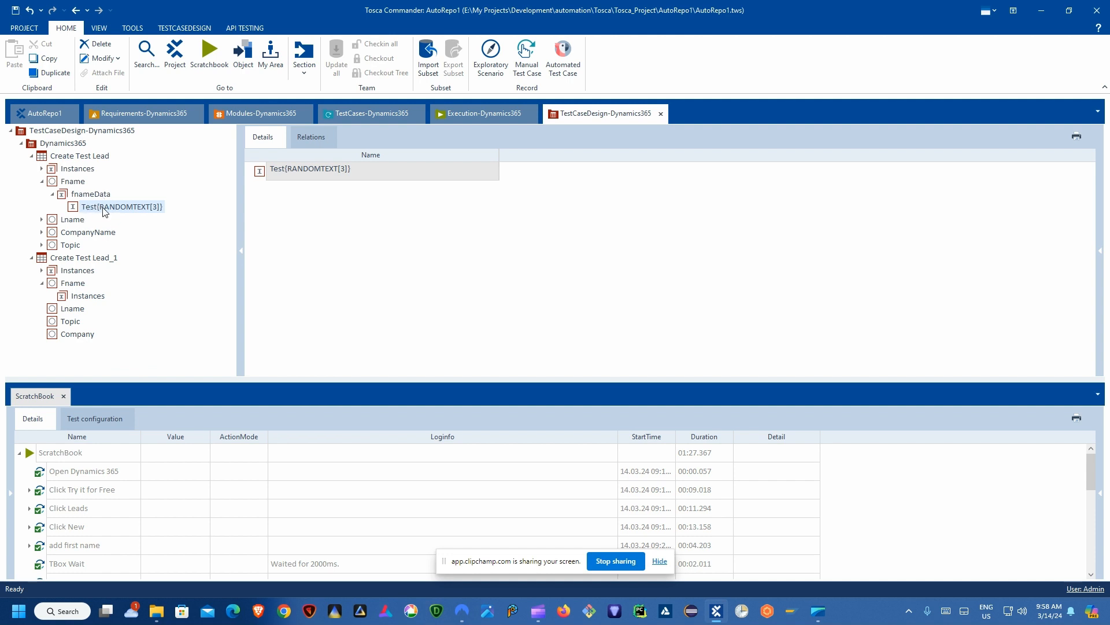
click(104, 210)
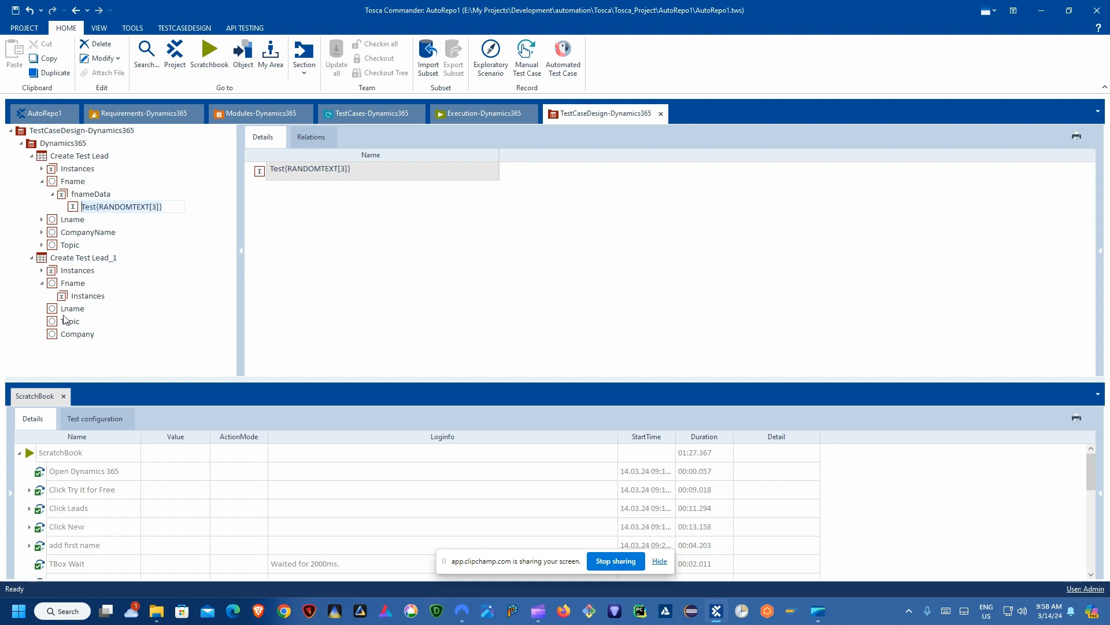
click(90, 298)
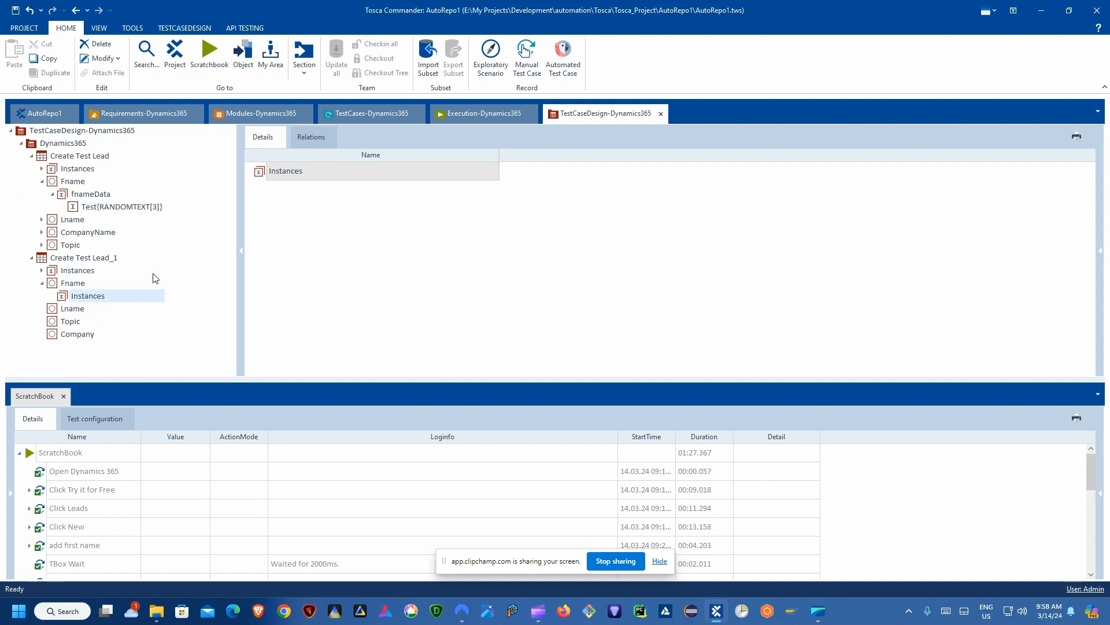
click(65, 285)
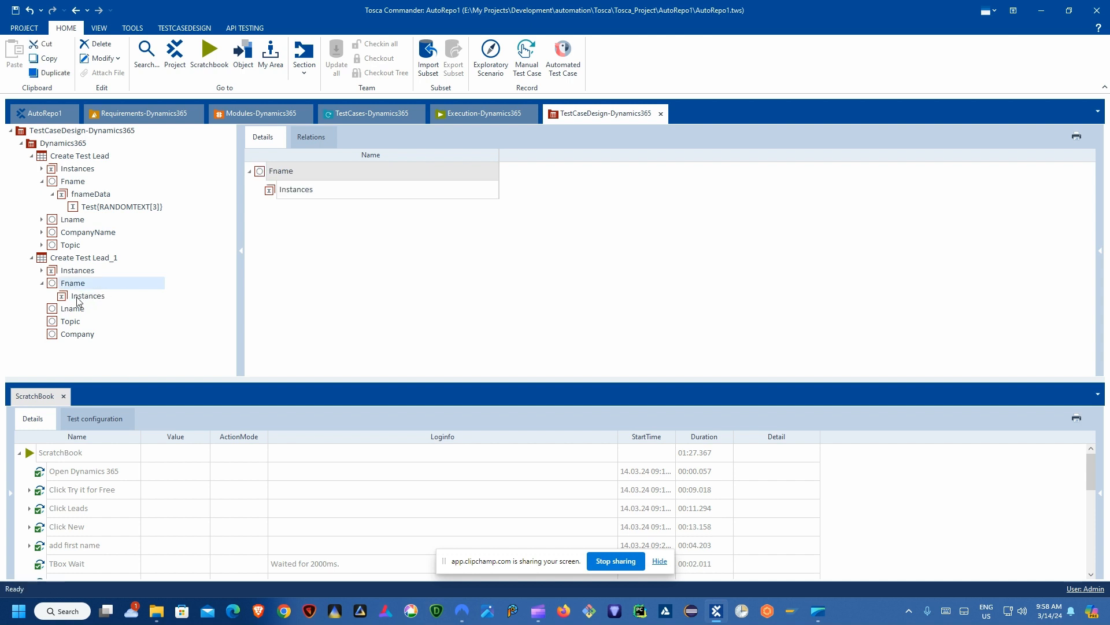
right_click(82, 299)
click(90, 267)
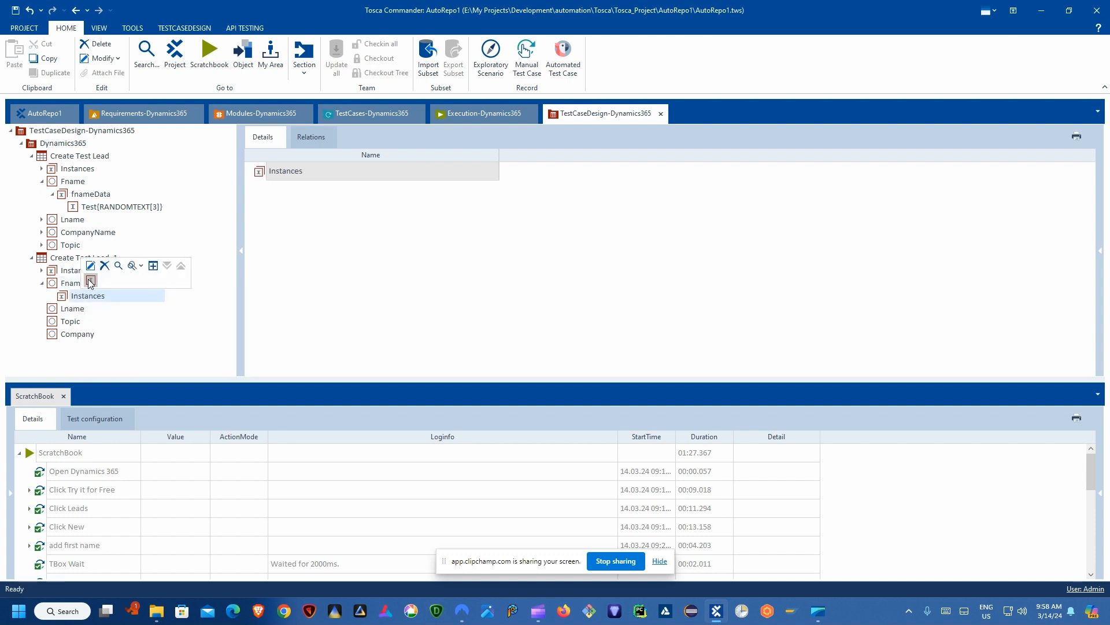
text(Test{RANDOMTEXT[3]})
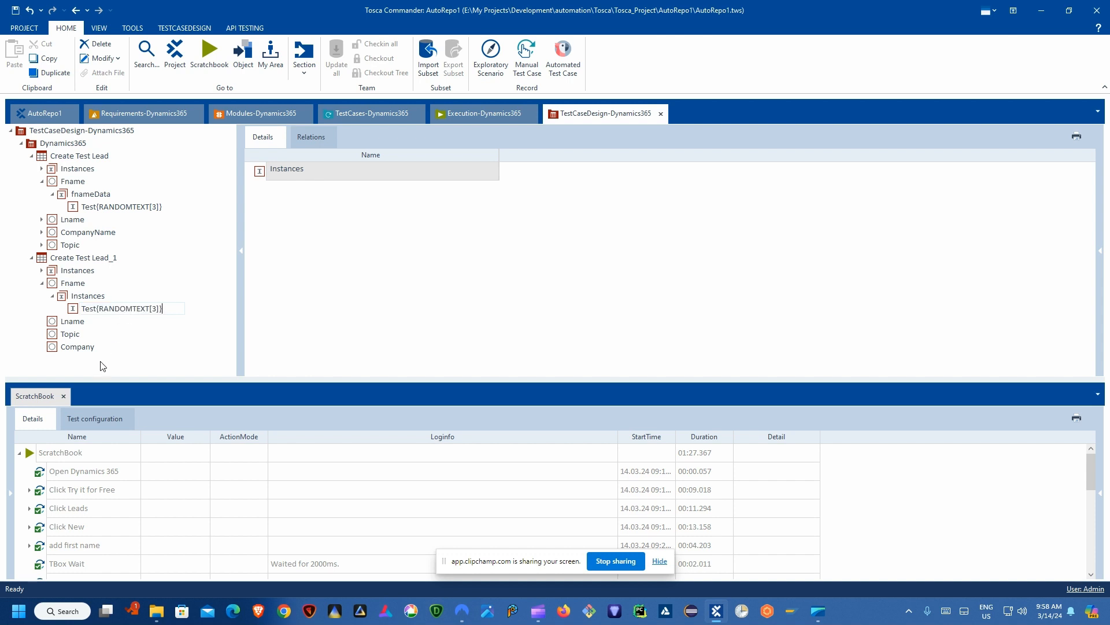
- Rename the instance collection under the Fname attribute of Create Test Lead_1 fName Data
click(87, 297)
click(92, 296)
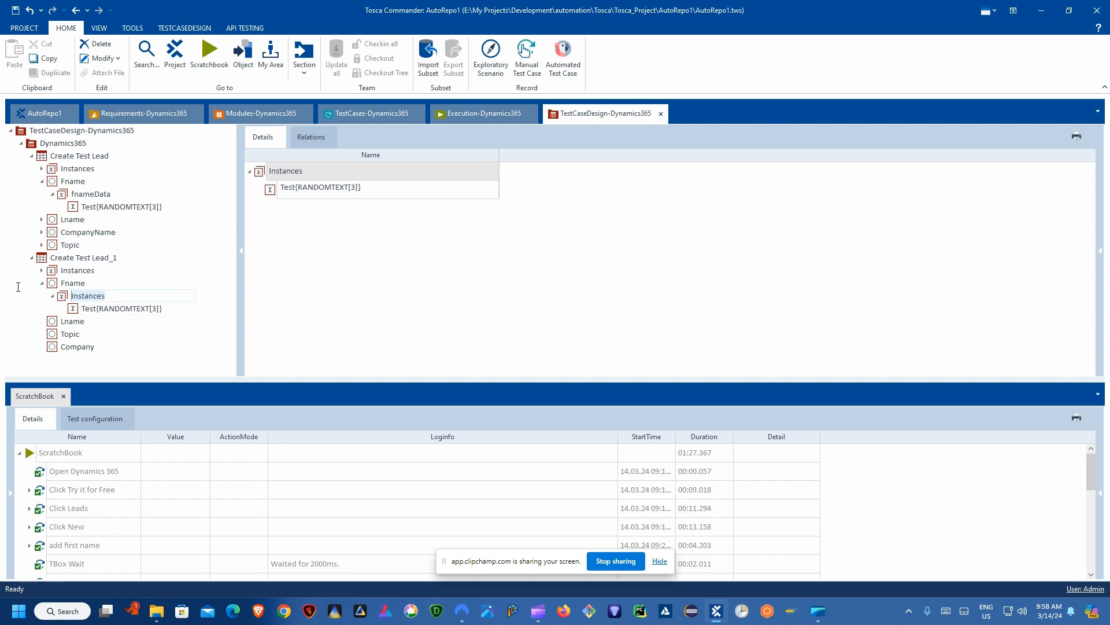
text(fNam)
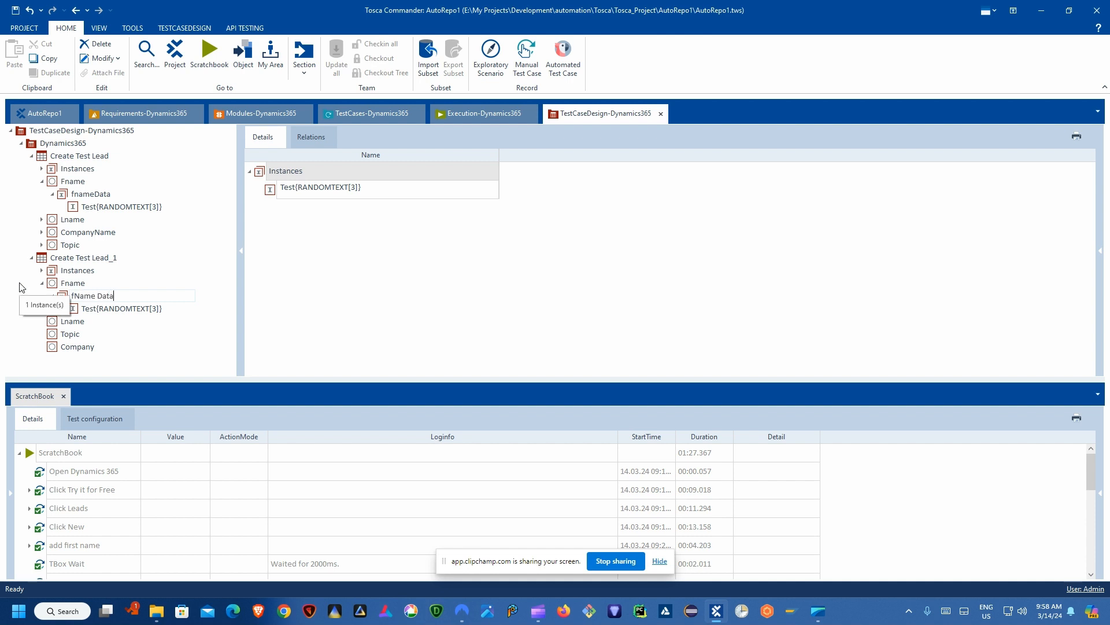
text(e Data)
key(Return)
click(42, 282)
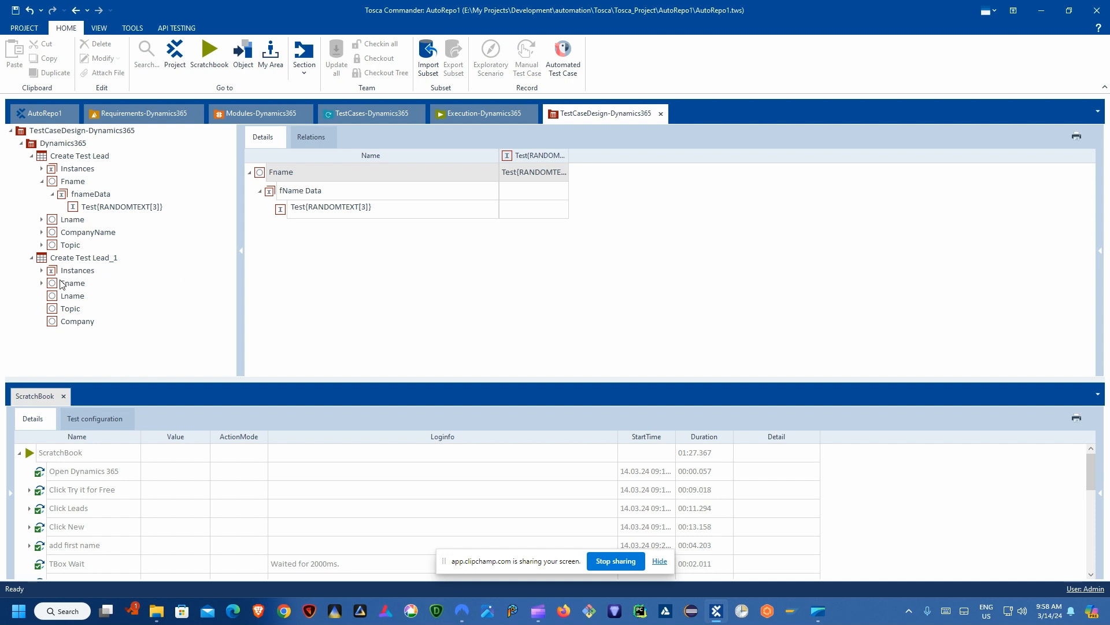
- Assign Test{RANDOMTEXT[3]} as the Fname value for both tc1 and tc2 in the Create Test Lead_1 sheet
click(65, 260)
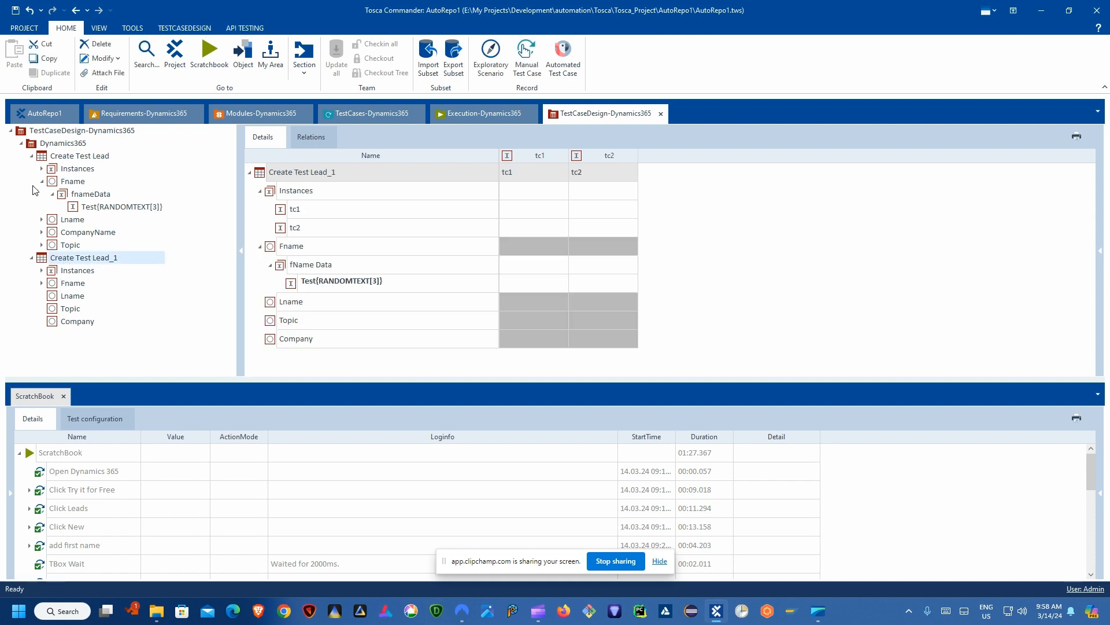
click(31, 156)
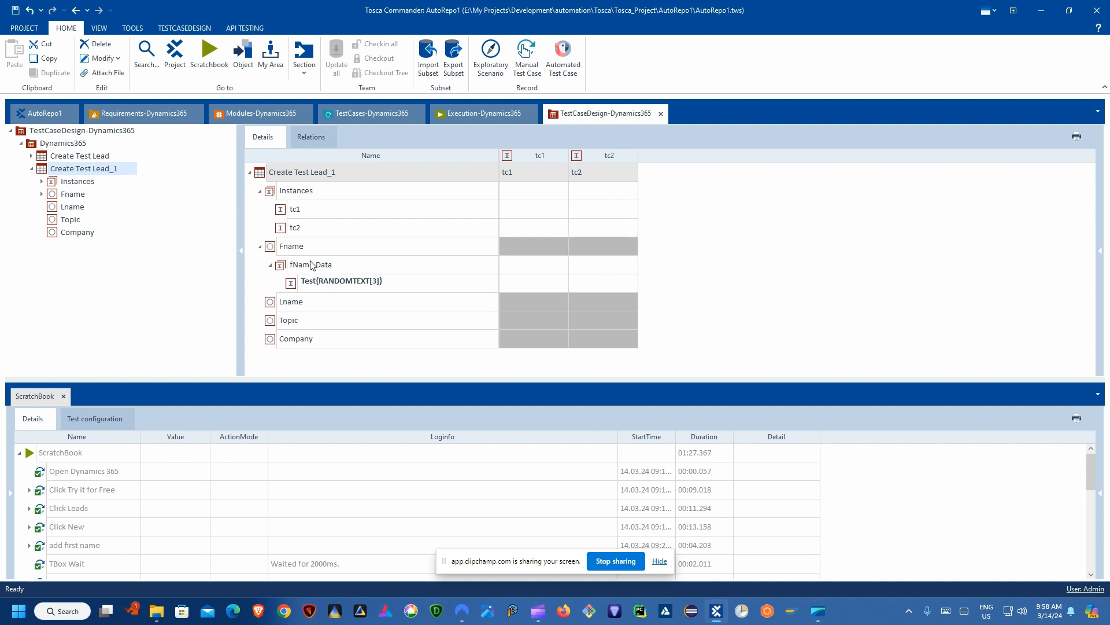
click(351, 281)
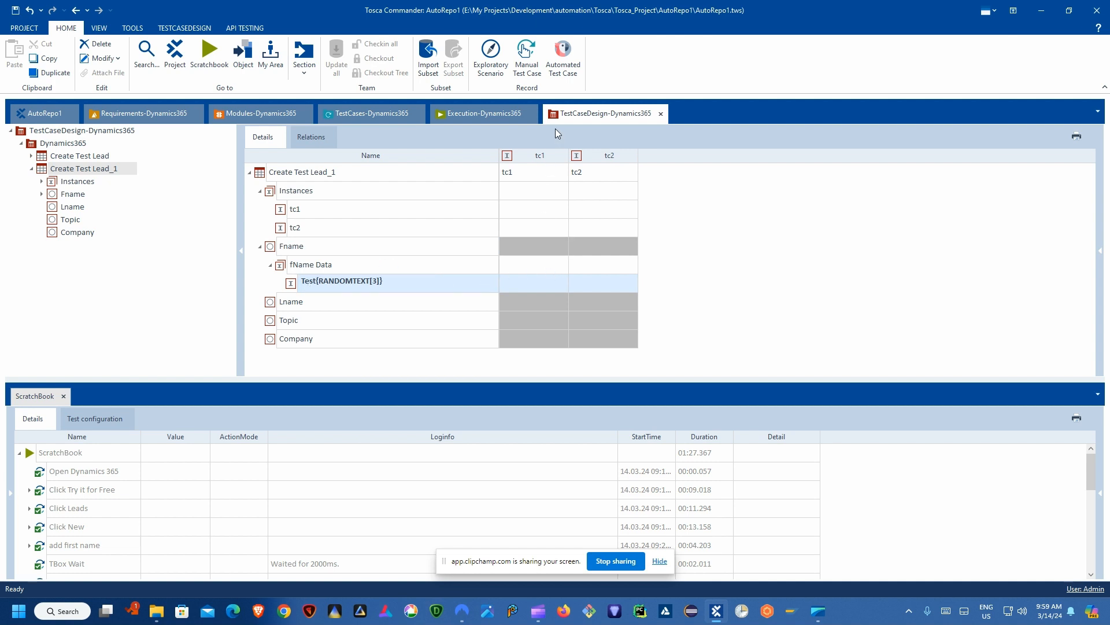
click(544, 244)
click(563, 245)
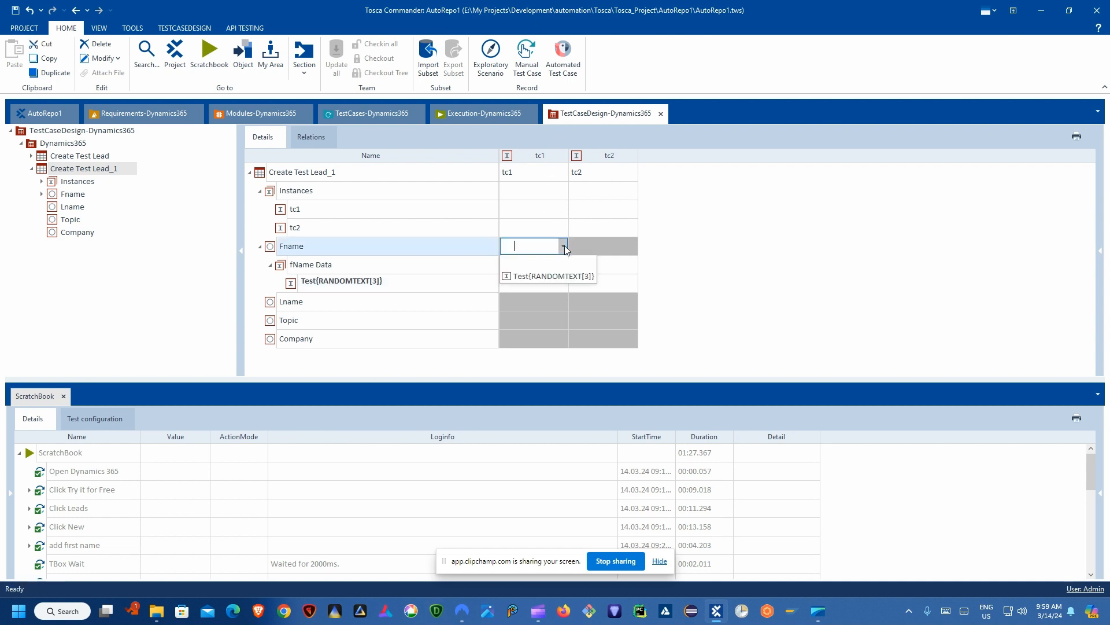
click(545, 278)
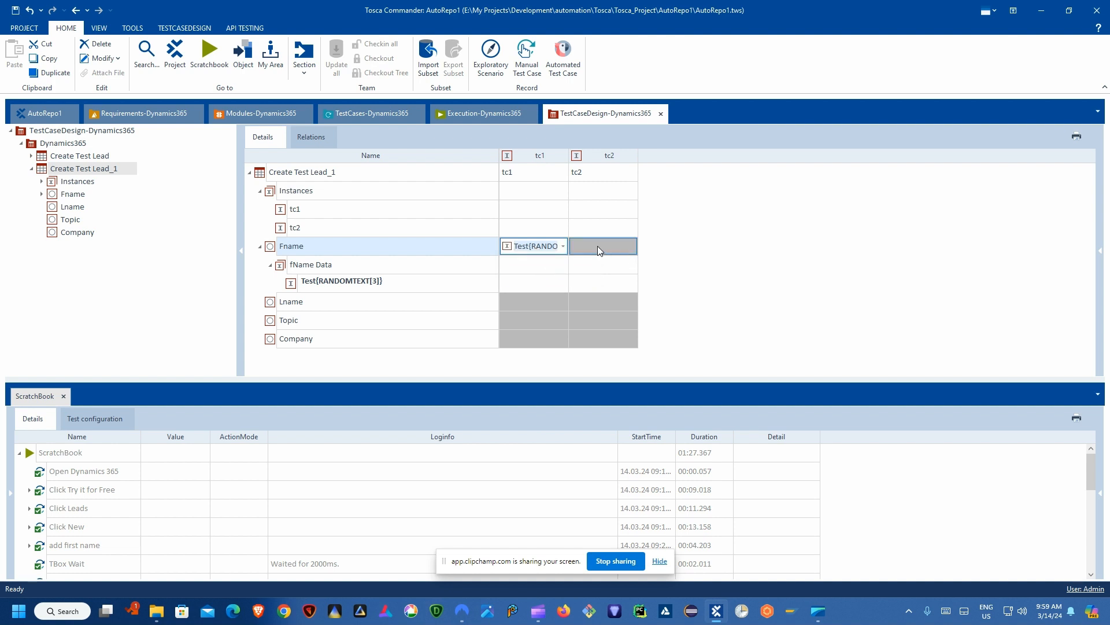
click(598, 250)
click(633, 246)
click(614, 275)
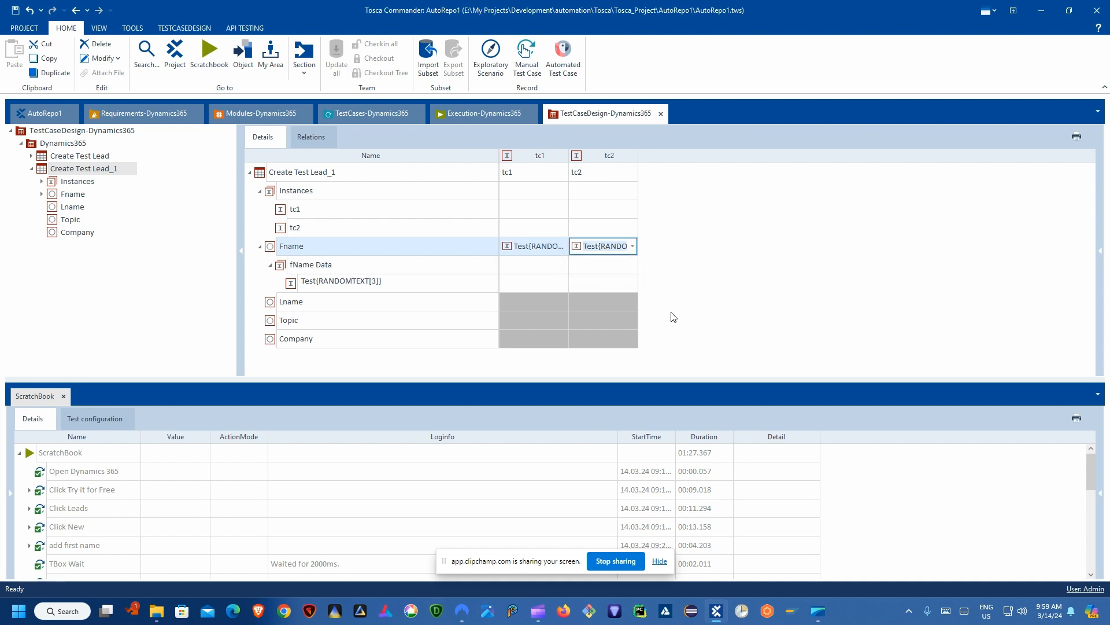
click(683, 313)
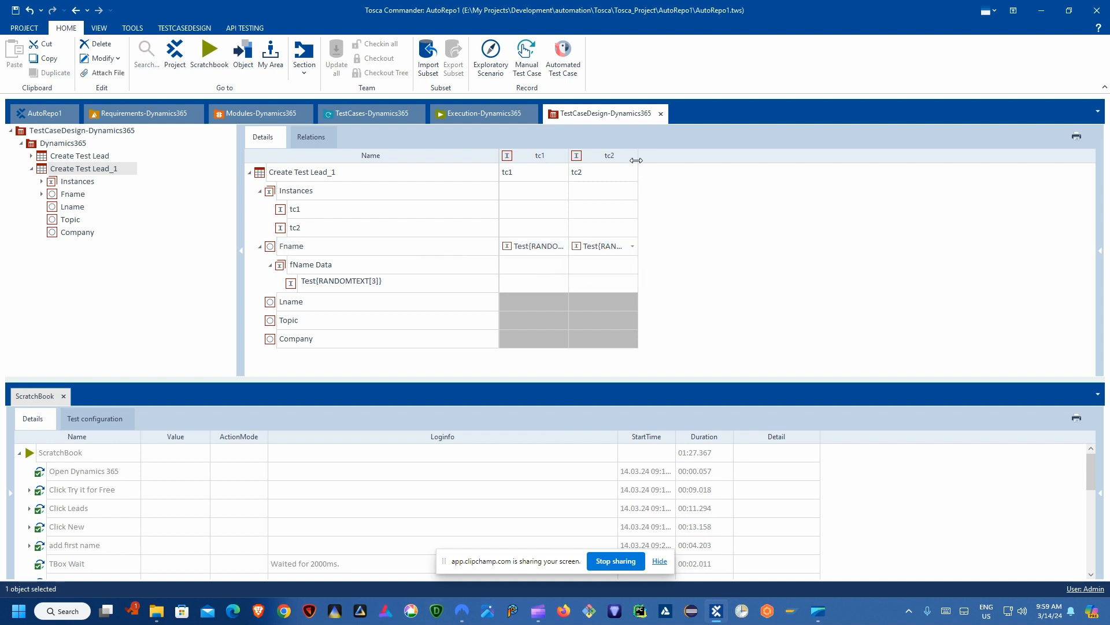
- Widen the tc1 and tc2 columns so the full Fname values fit
drag(636, 160, 680, 161)
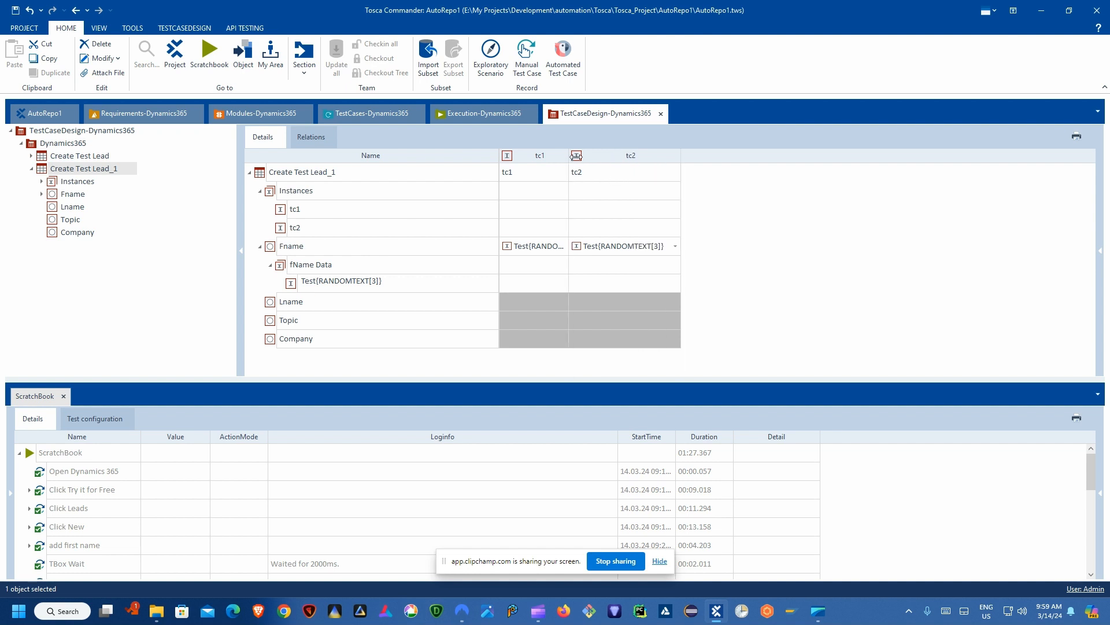
drag(575, 155, 619, 156)
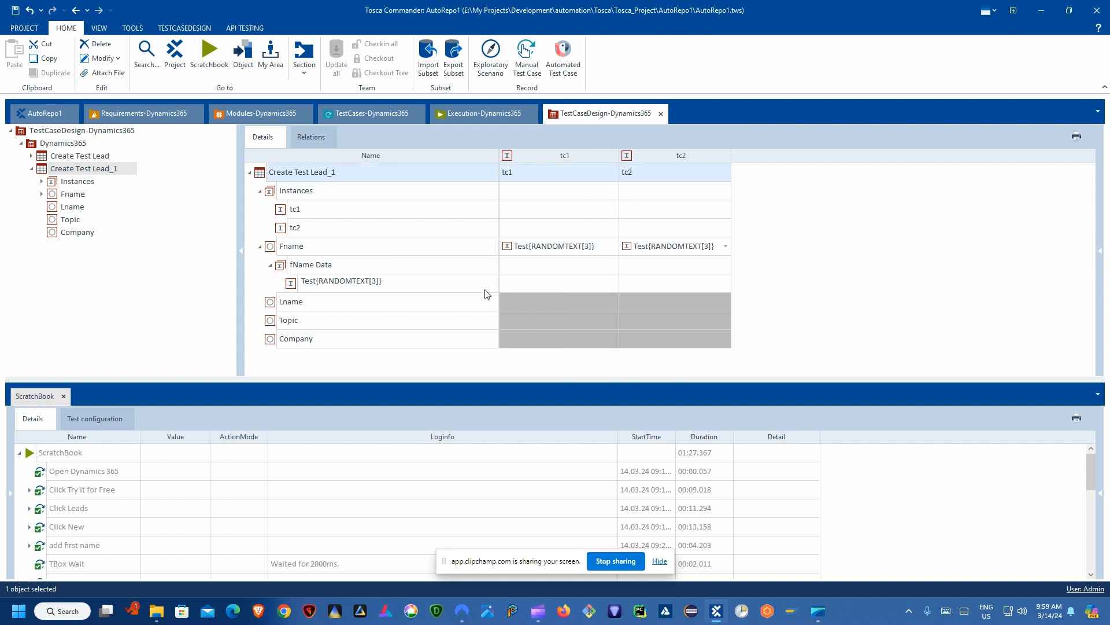
click(682, 248)
- Add an instance collection to the Lname attribute of the Create Test Lead_1 sheet
right_click(307, 305)
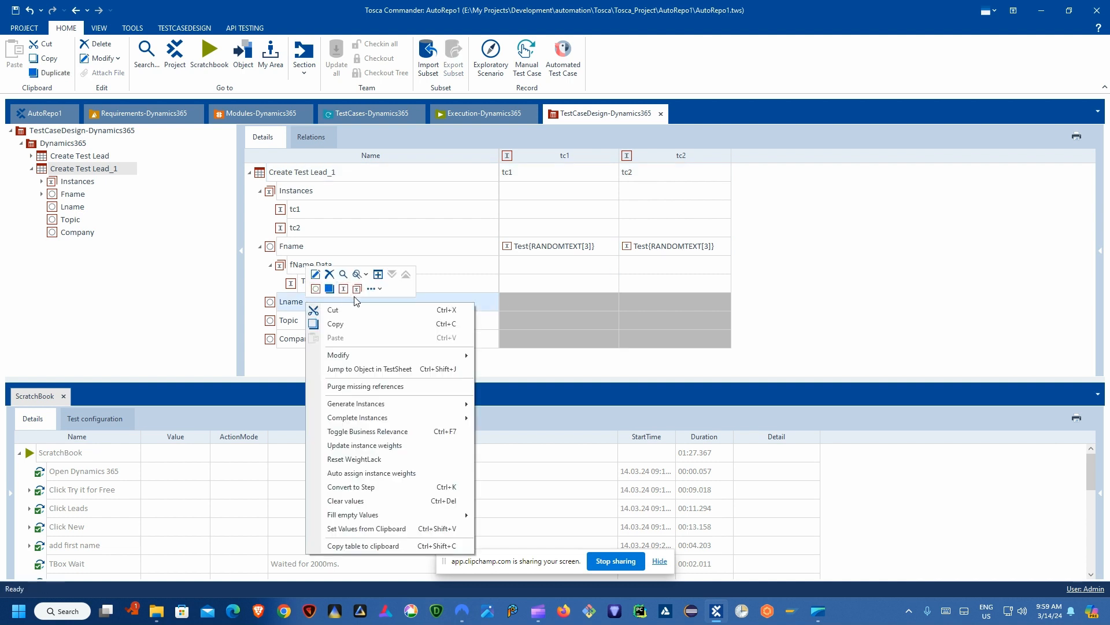
click(276, 310)
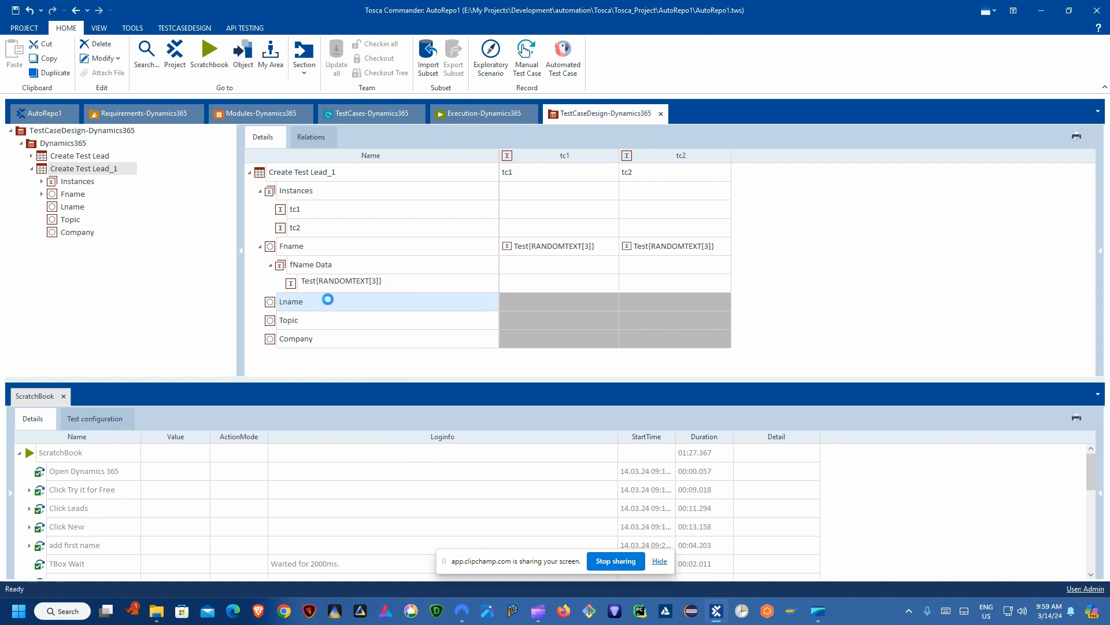
right_click(319, 296)
click(379, 284)
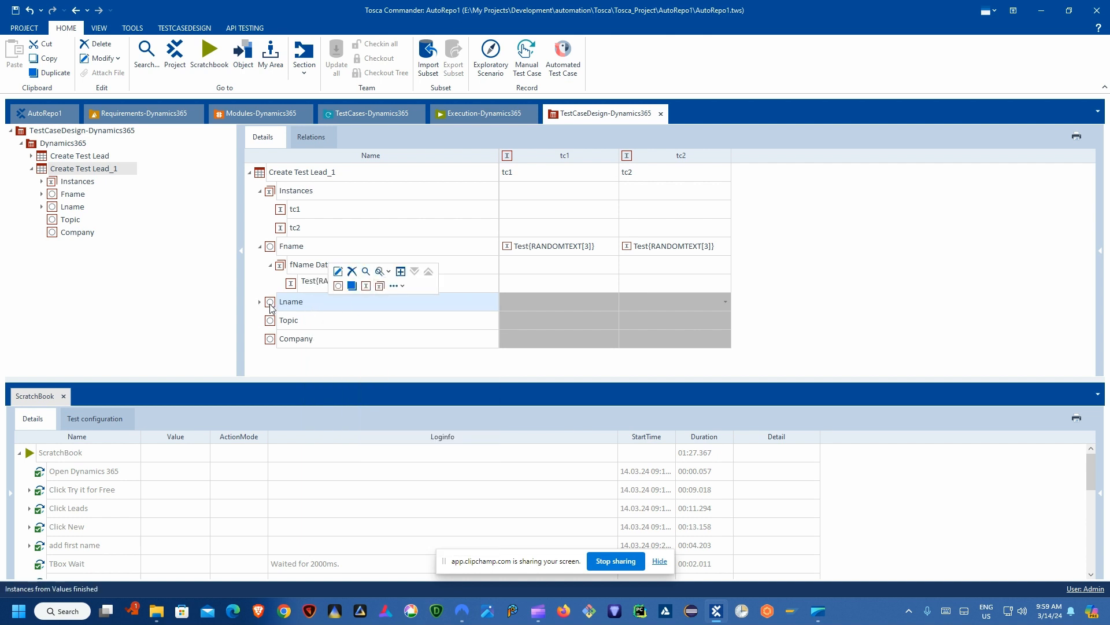
- Create an instance in the collection under Lname and rename the collection lName Data
right_click(334, 319)
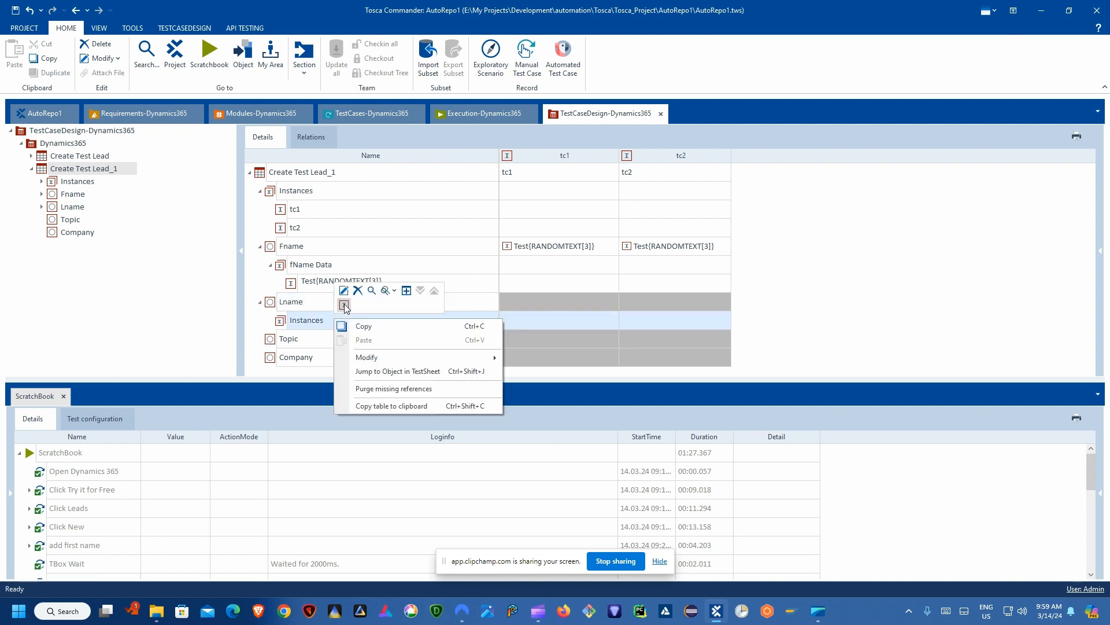
click(345, 305)
click(344, 319)
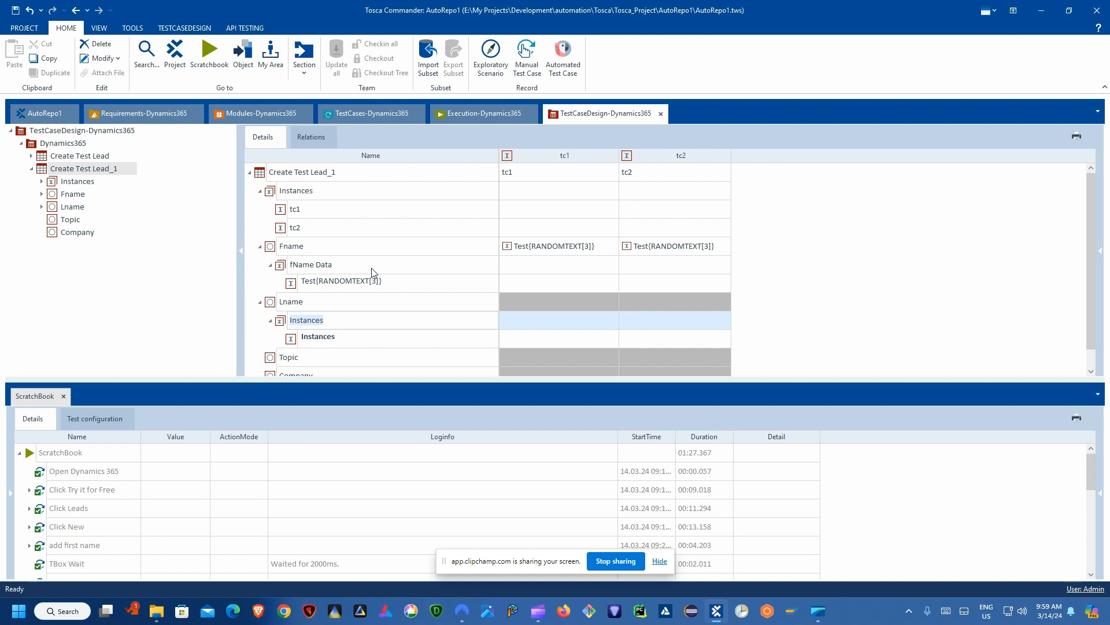
text(IName Data)
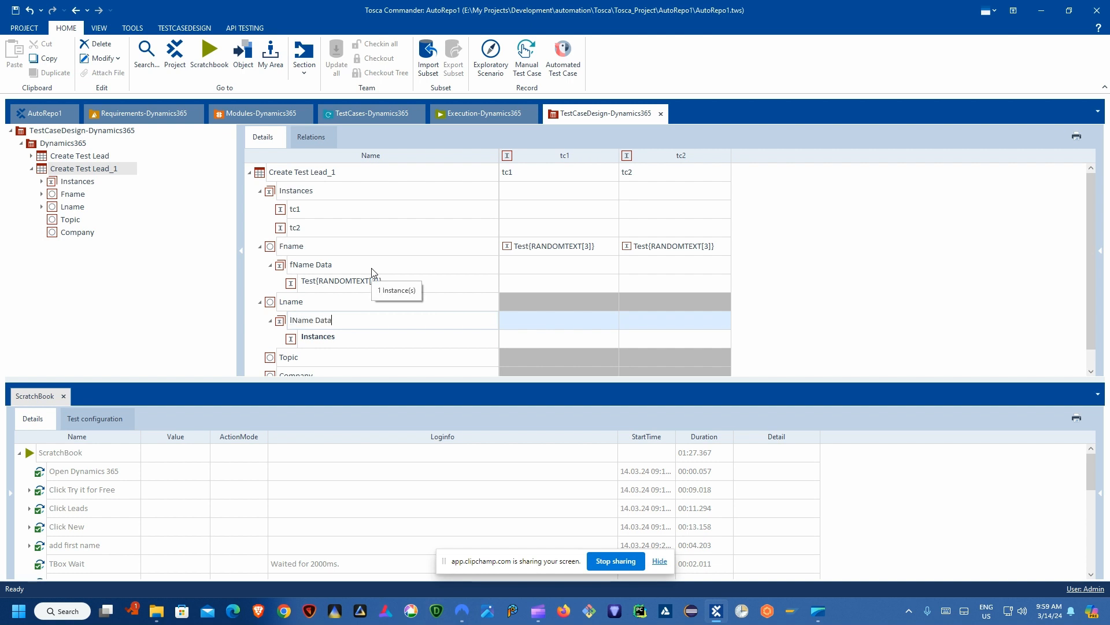
key(Return)
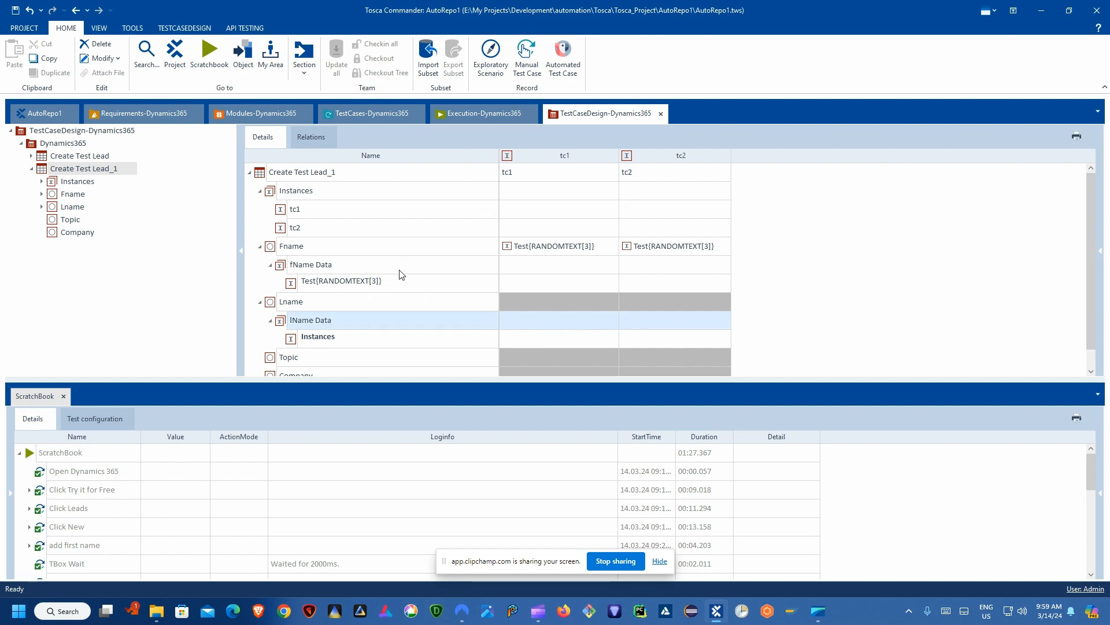
- Name the instance under lName Data Data{RANDOMTEXT[3]}, reusing the expression from the fName Data instance
click(341, 335)
click(374, 282)
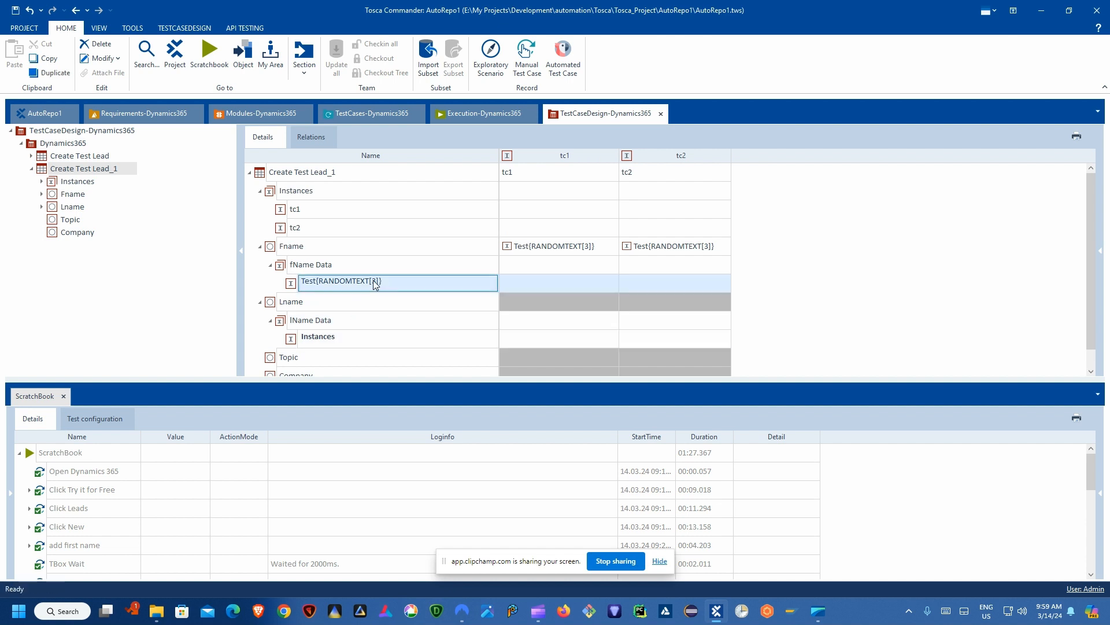
click(375, 282)
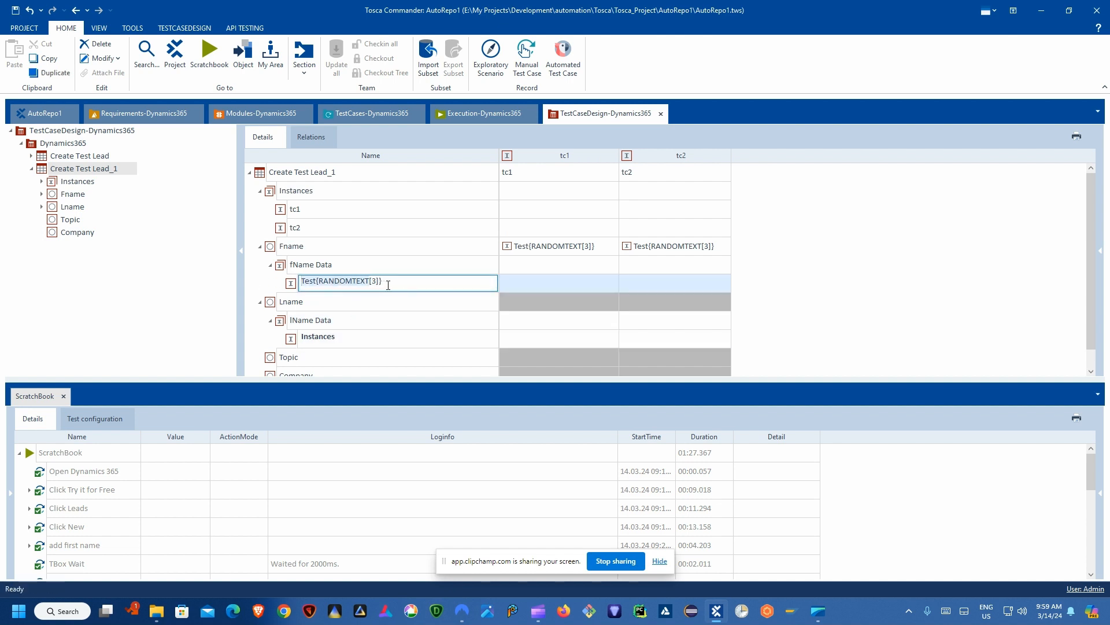
click(334, 342)
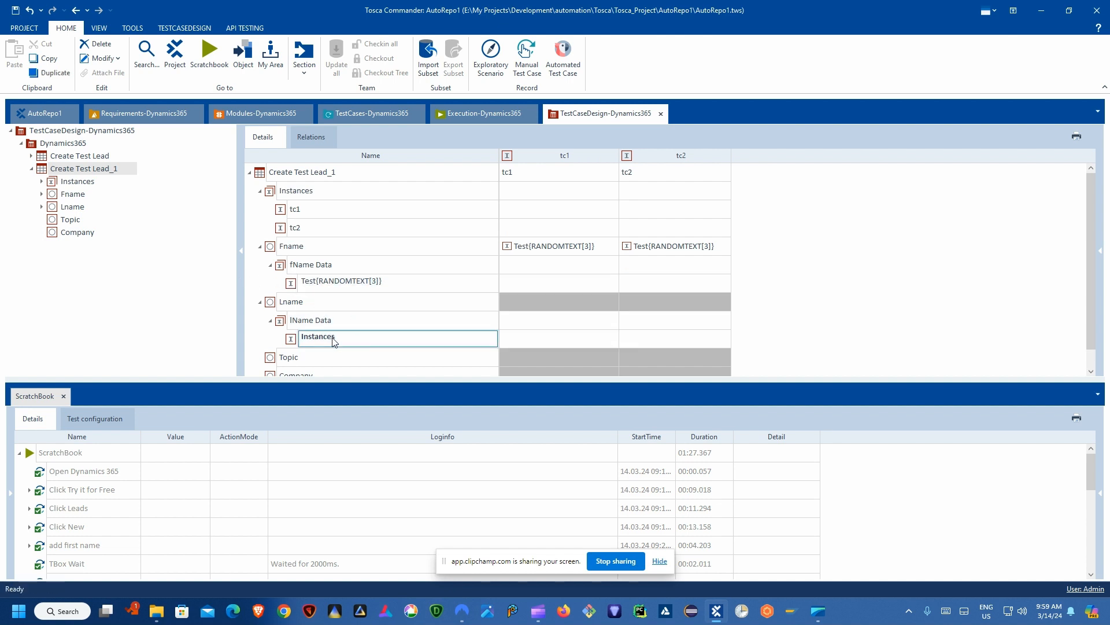
click(333, 342)
text(Test{RANDOMTEXT[3]})
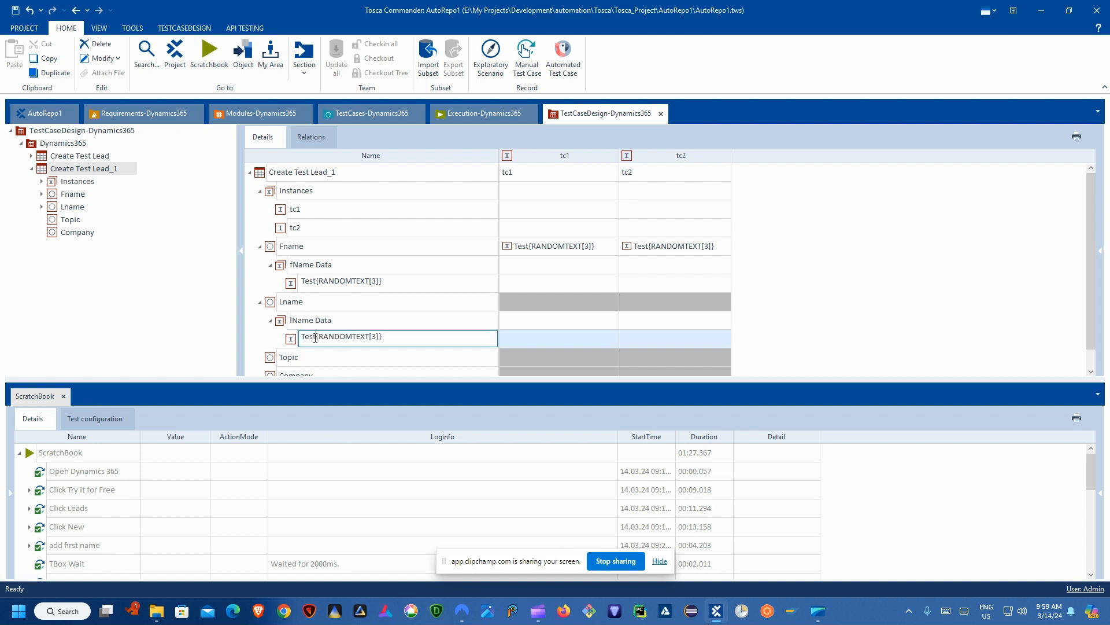
drag(316, 337, 288, 333)
text(Data)
click(285, 322)
- Add an instance collection to the Topic attribute of the Create Test Lead_1 sheet and create an instance in it
scroll(313, 318, down, 1)
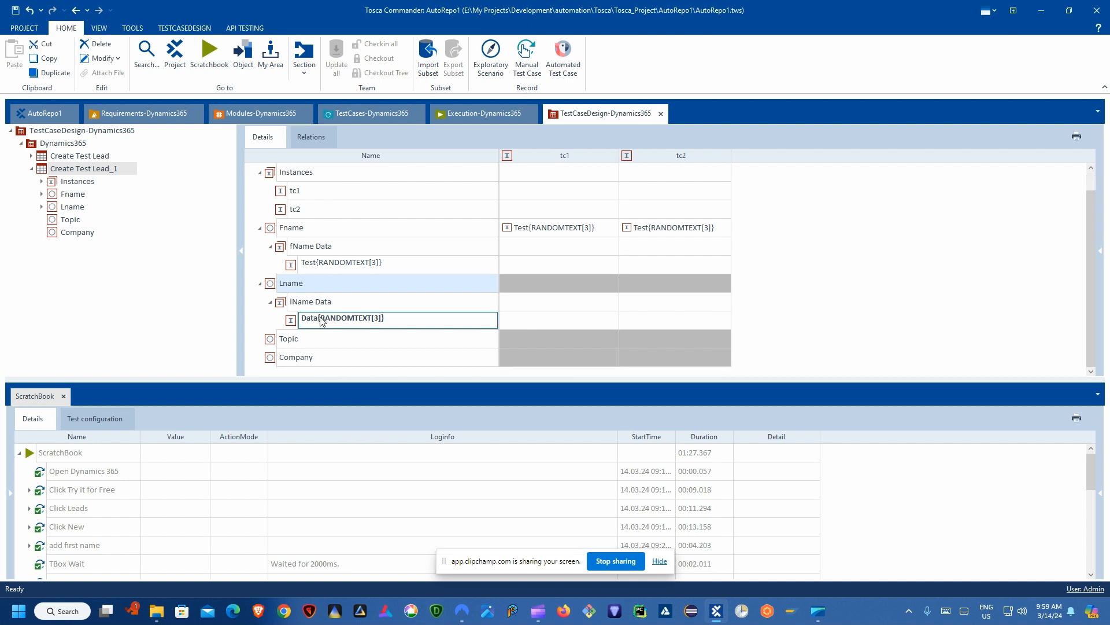
click(308, 343)
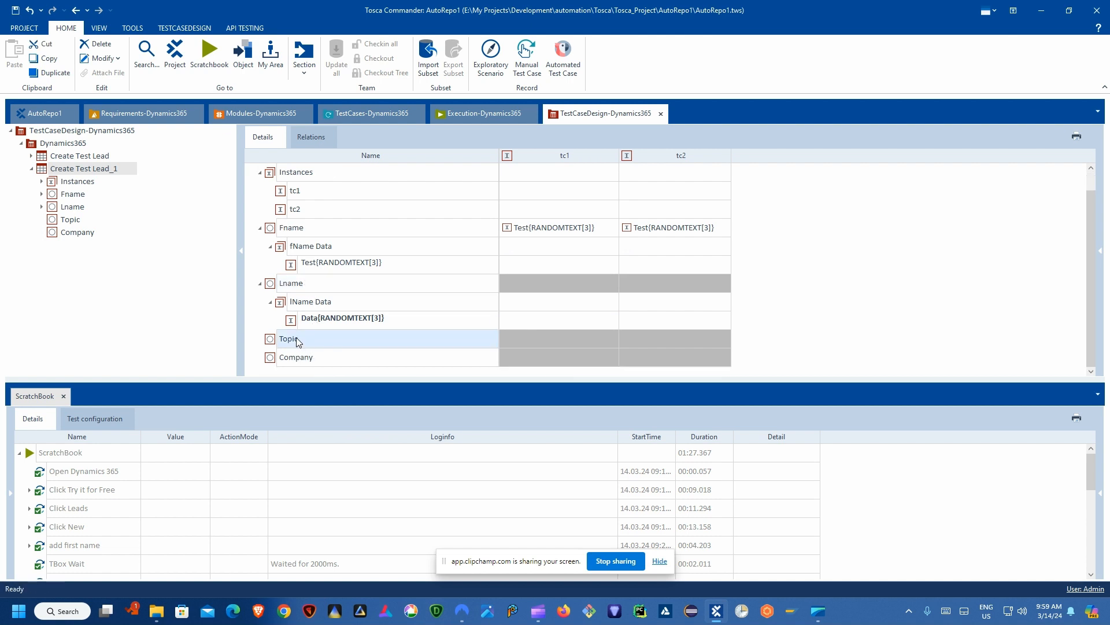
right_click(296, 338)
click(347, 509)
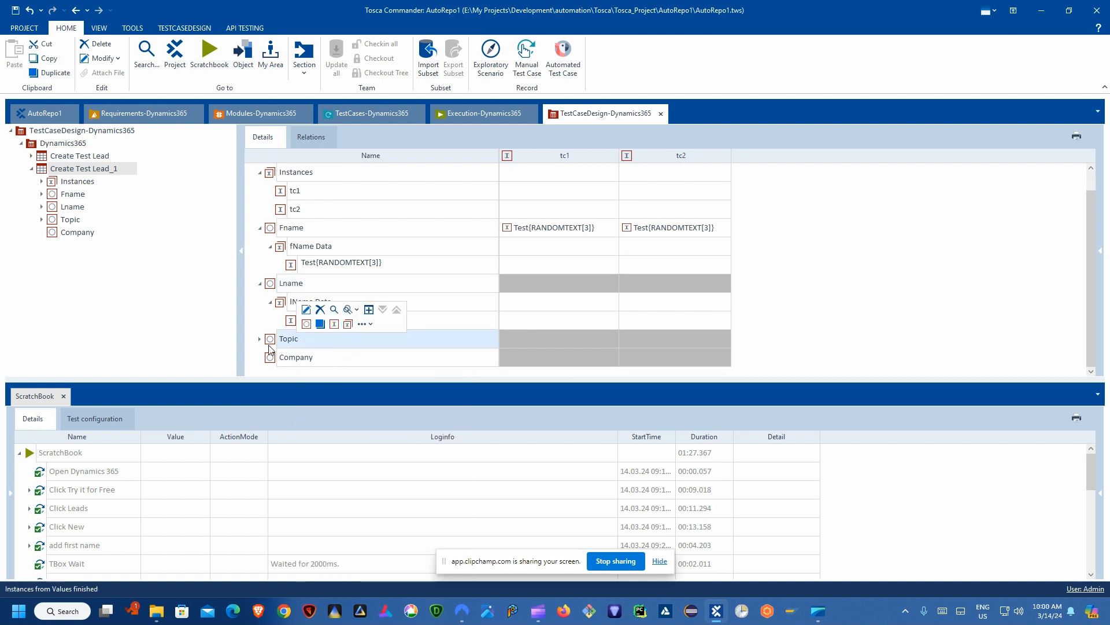
click(260, 340)
right_click(317, 340)
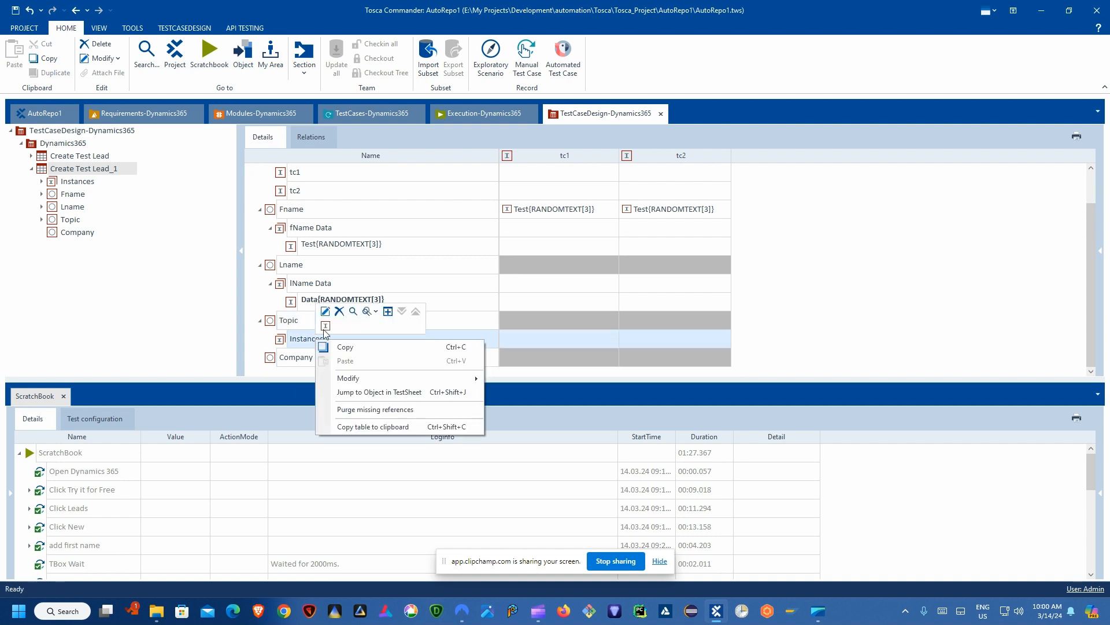
click(326, 325)
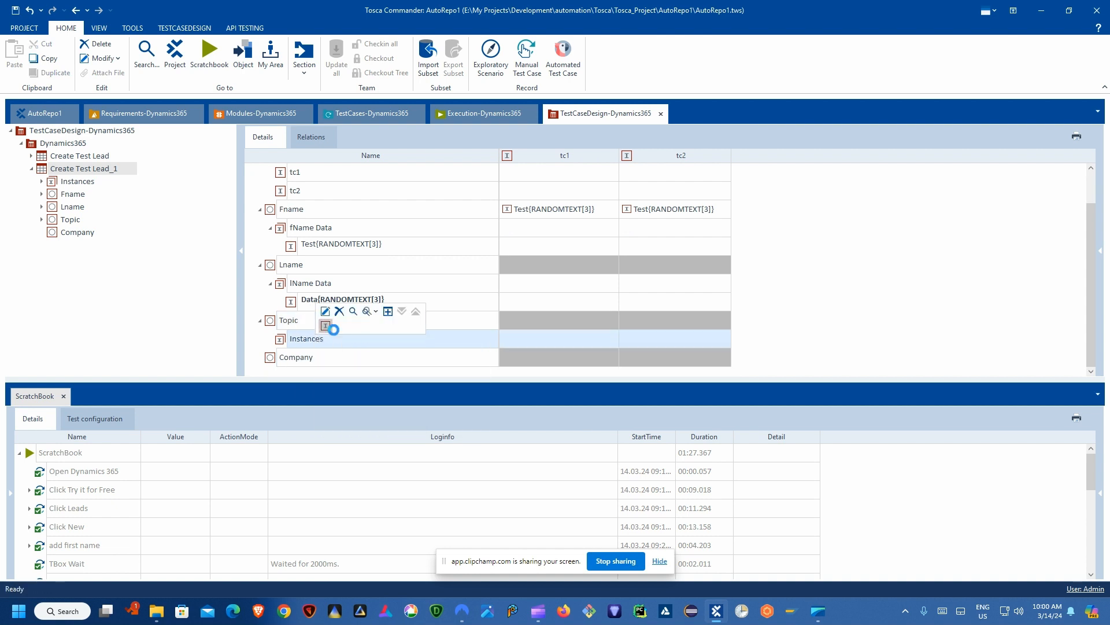
- Name the instance under Topic Topic{RANDOMTEXT[3]}, reusing the expression copied from the lName Data instance
click(353, 302)
click(373, 305)
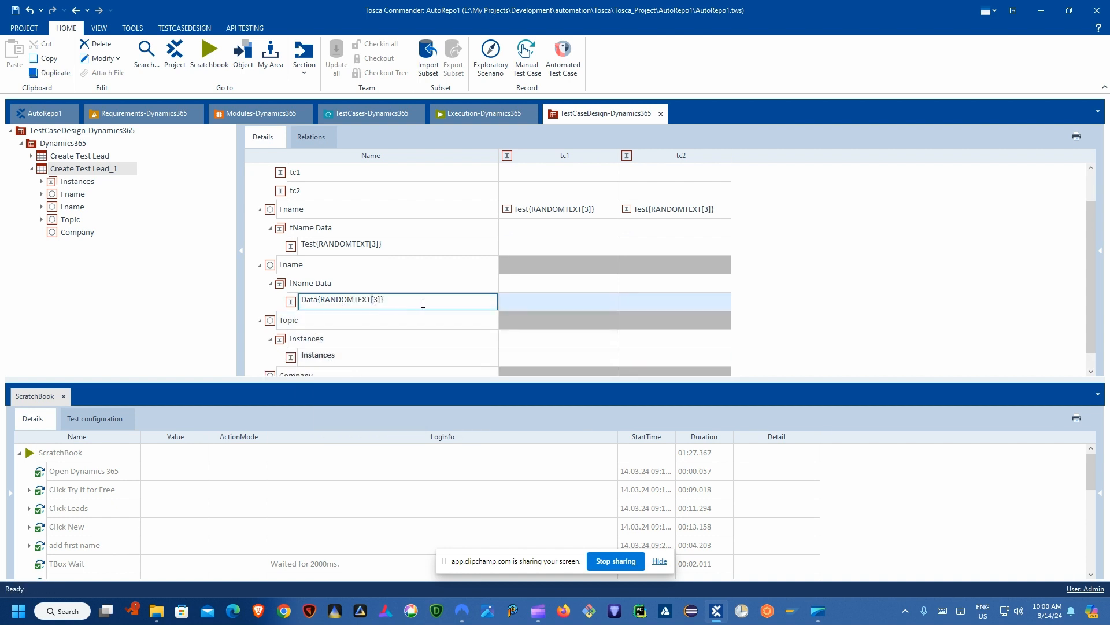
drag(379, 301, 330, 302)
key(ctrl+c)
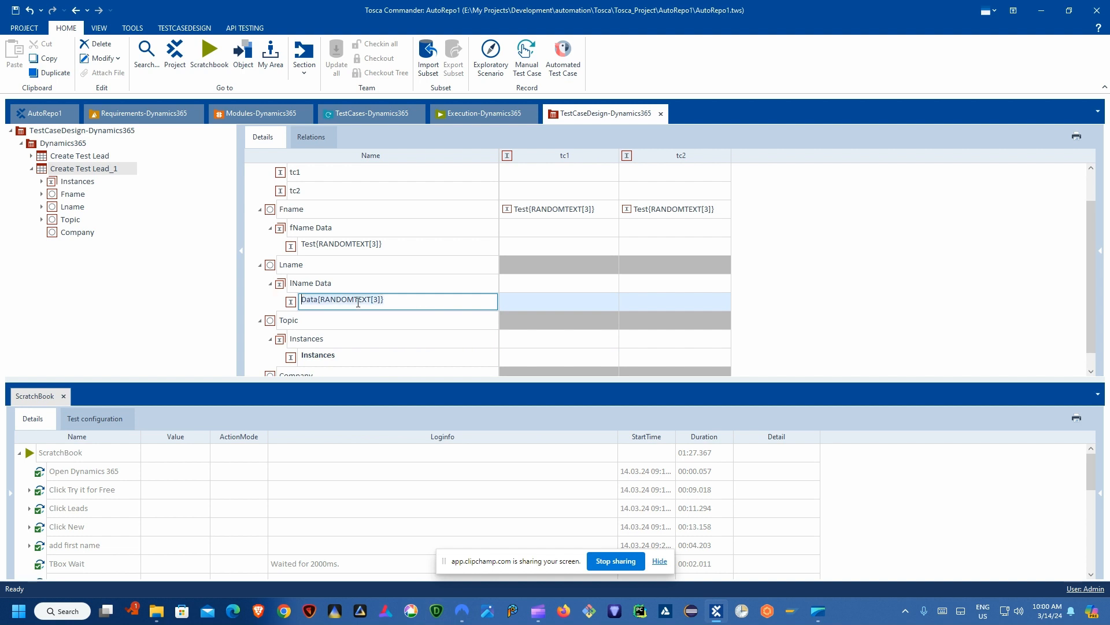
click(341, 361)
click(358, 360)
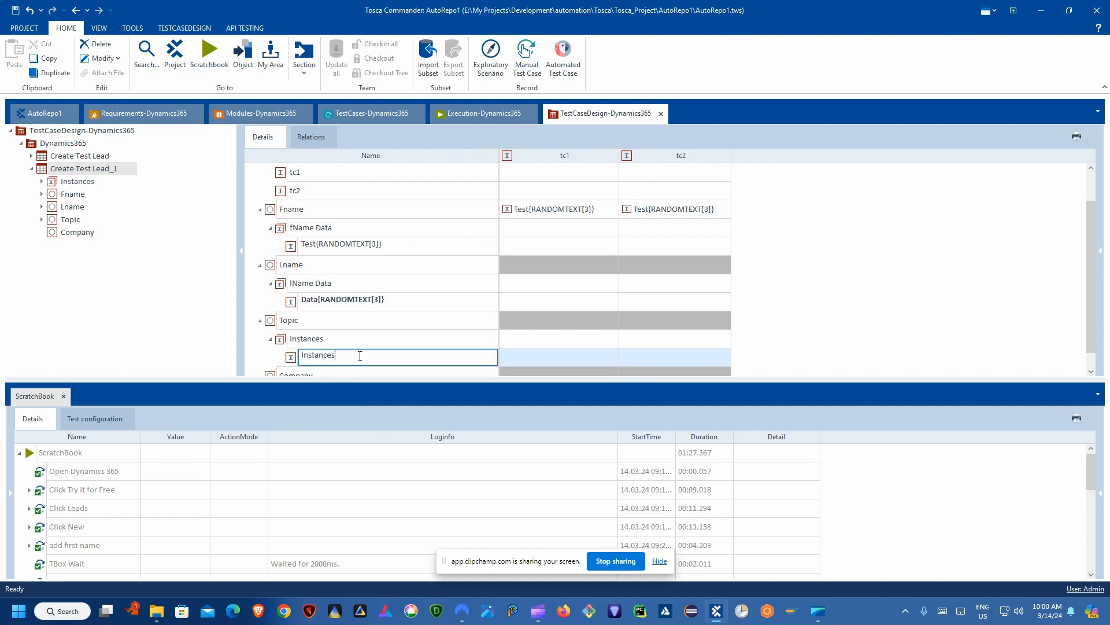
key(ctrl+a)
key(ctrl+v)
drag(320, 355, 301, 354)
text(Topic)
click(324, 323)
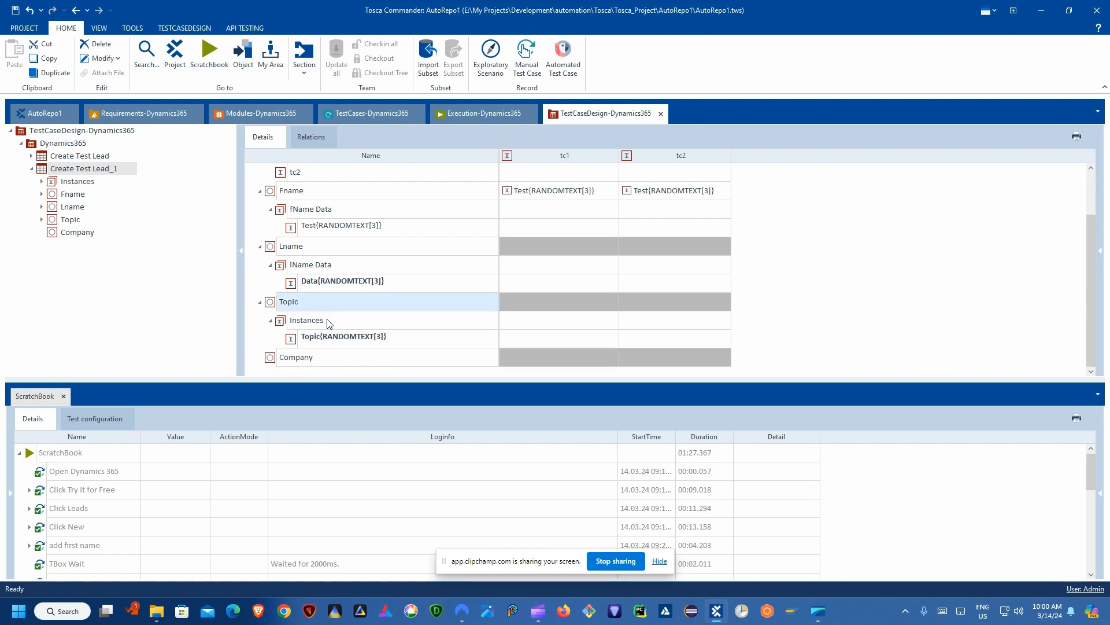
- Add an instance collection to the Company attribute and create an instance in it
click(321, 357)
right_click(323, 356)
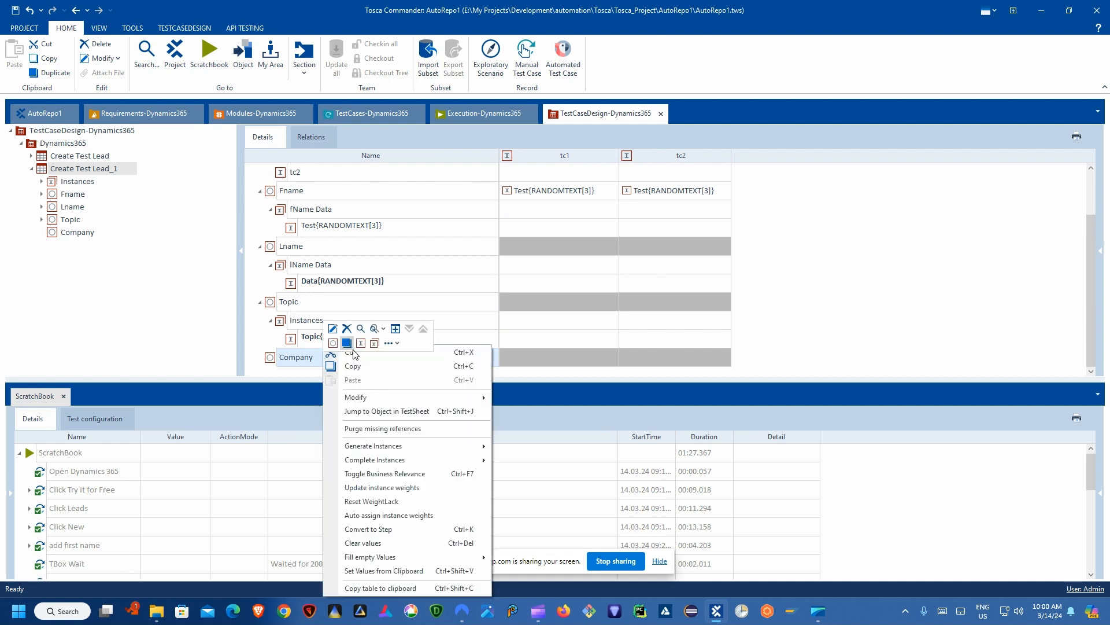
click(375, 346)
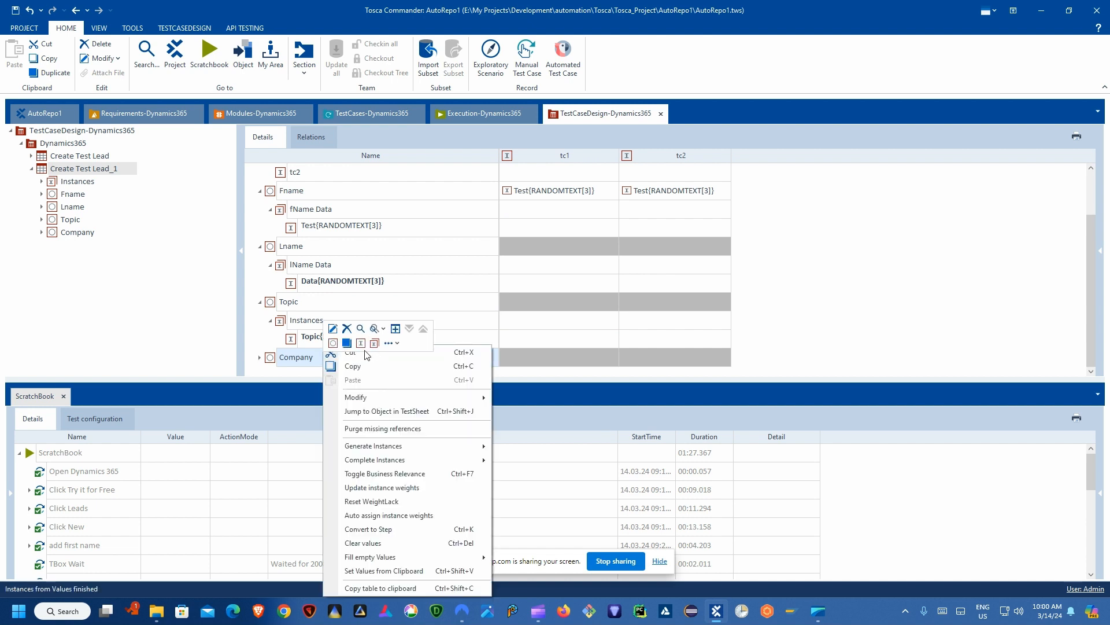
click(260, 357)
right_click(320, 359)
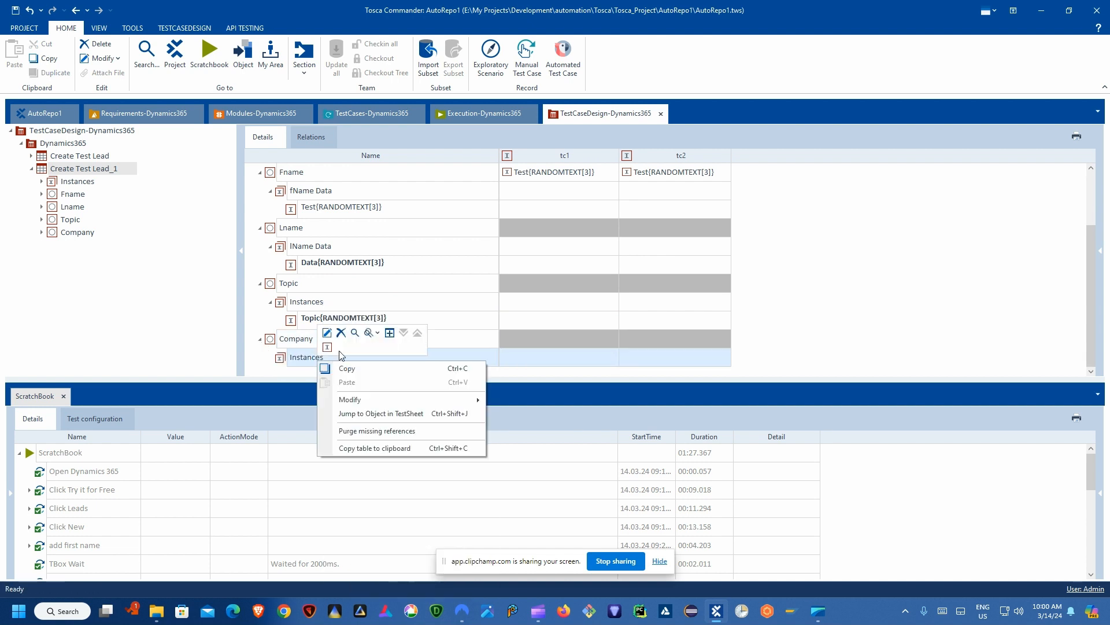
click(327, 347)
- Name the new instance under Company Company{RANDOMTEXT[3]}, starting from the copied random-text expression
key(ctrl+v)
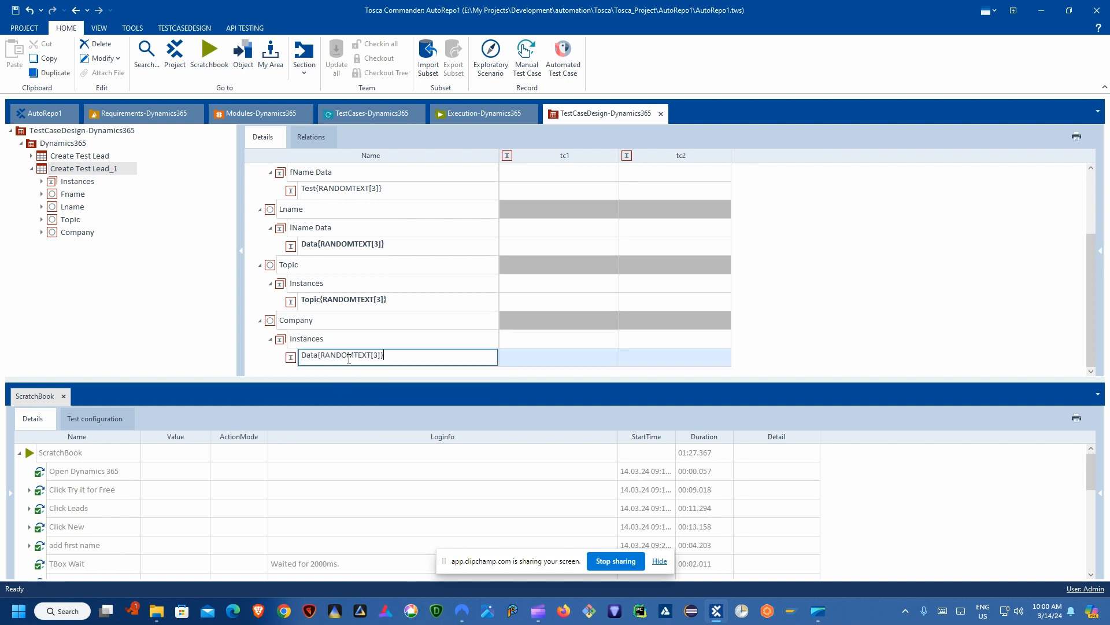
drag(317, 358, 263, 353)
text(Com)
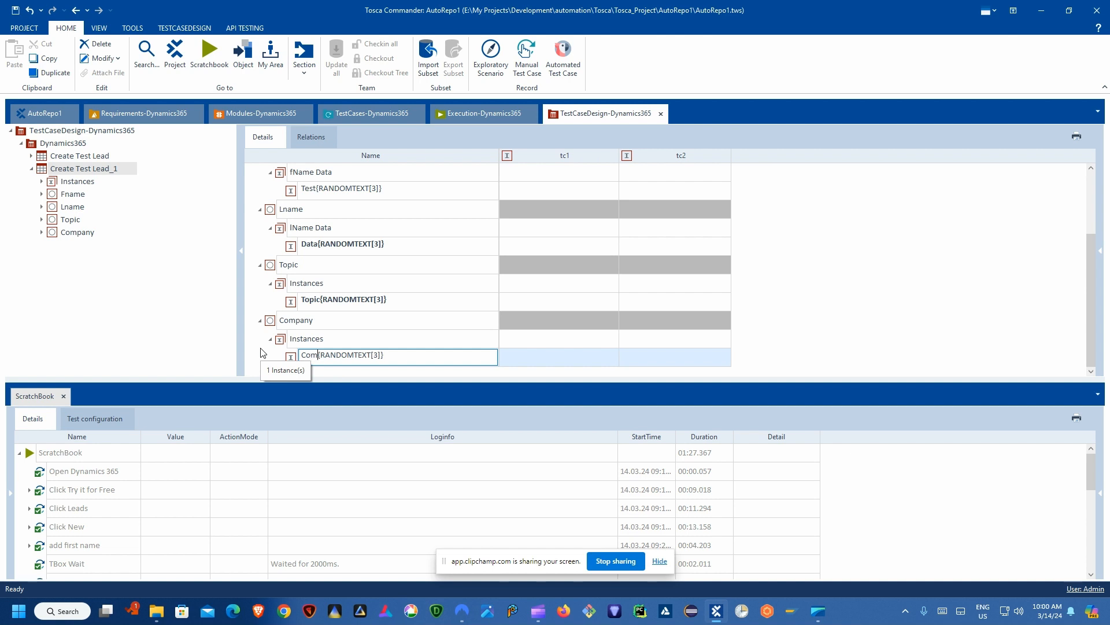
text(pany)
- Rename the instance collection under the Company attribute as Company Data
click(324, 340)
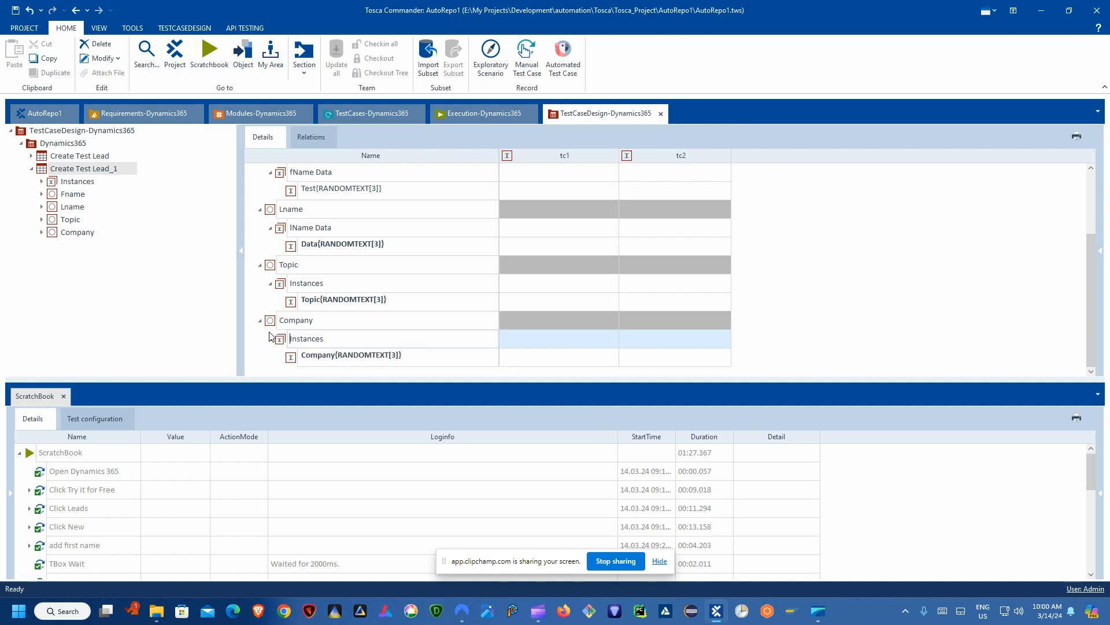
click(335, 340)
text(Topic Dat)
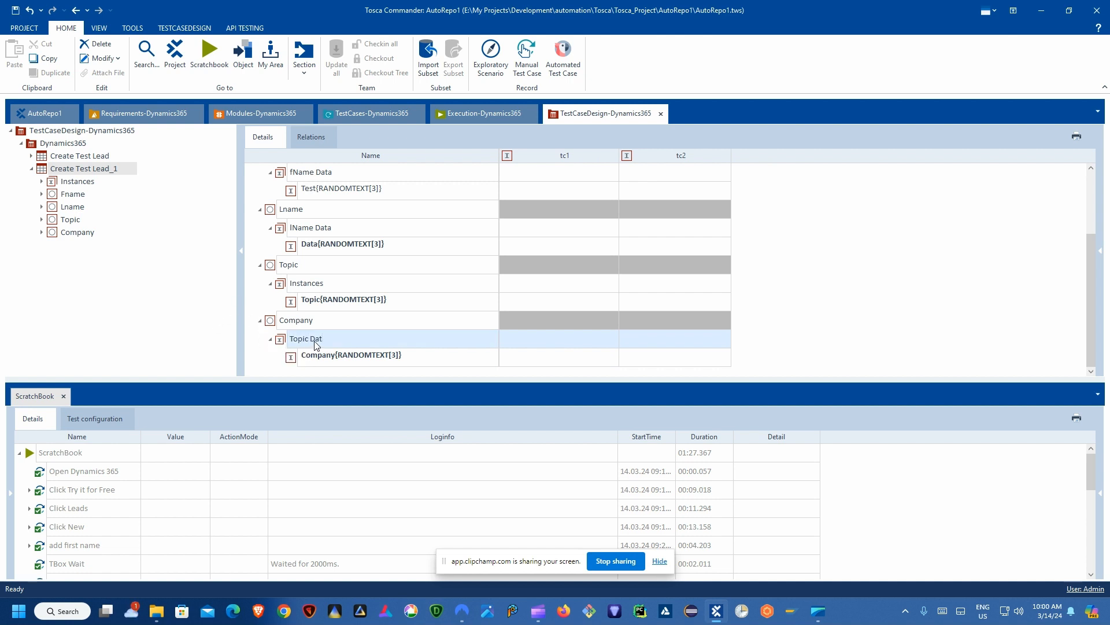
text(a)
click(312, 283)
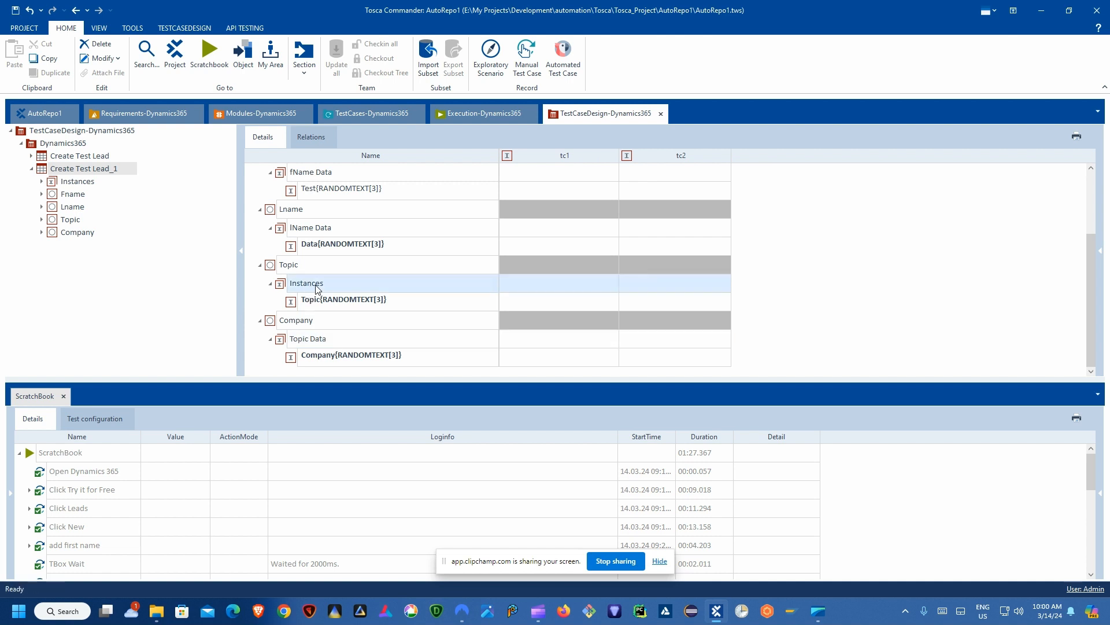
click(310, 344)
double_click(303, 341)
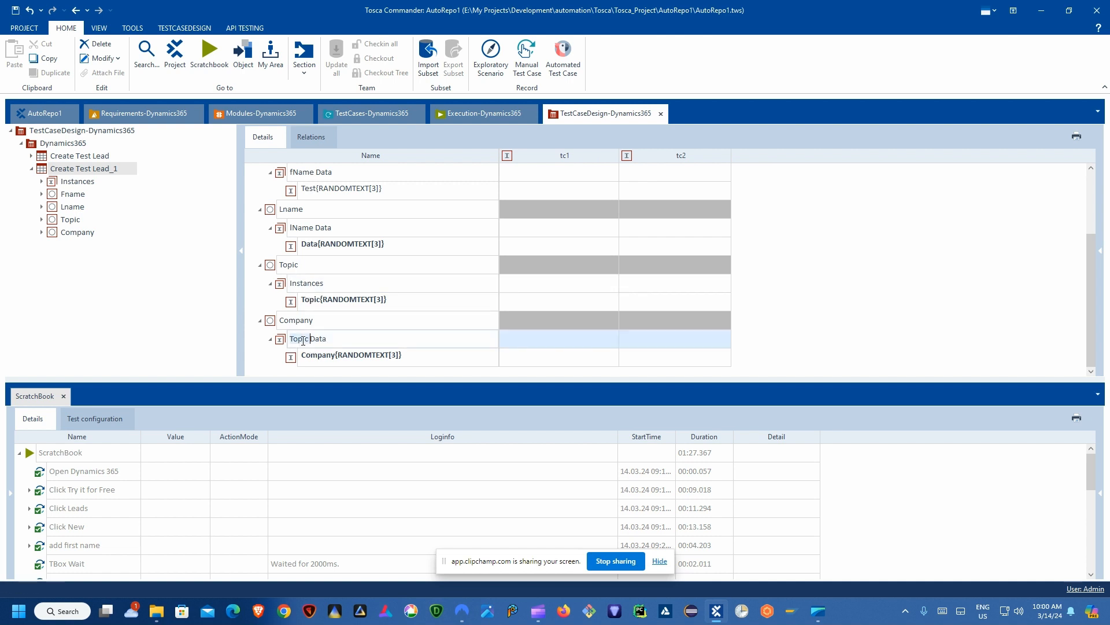
text(Company)
- Rename the instance collection under the Topic attribute as Topic data
click(314, 286)
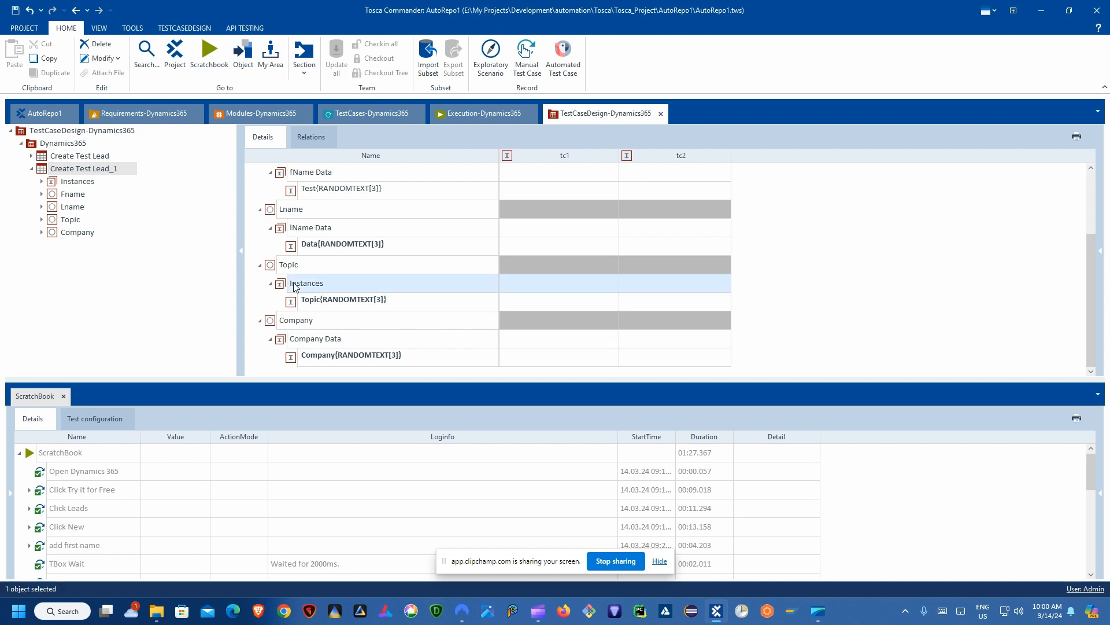
click(314, 286)
double_click(335, 285)
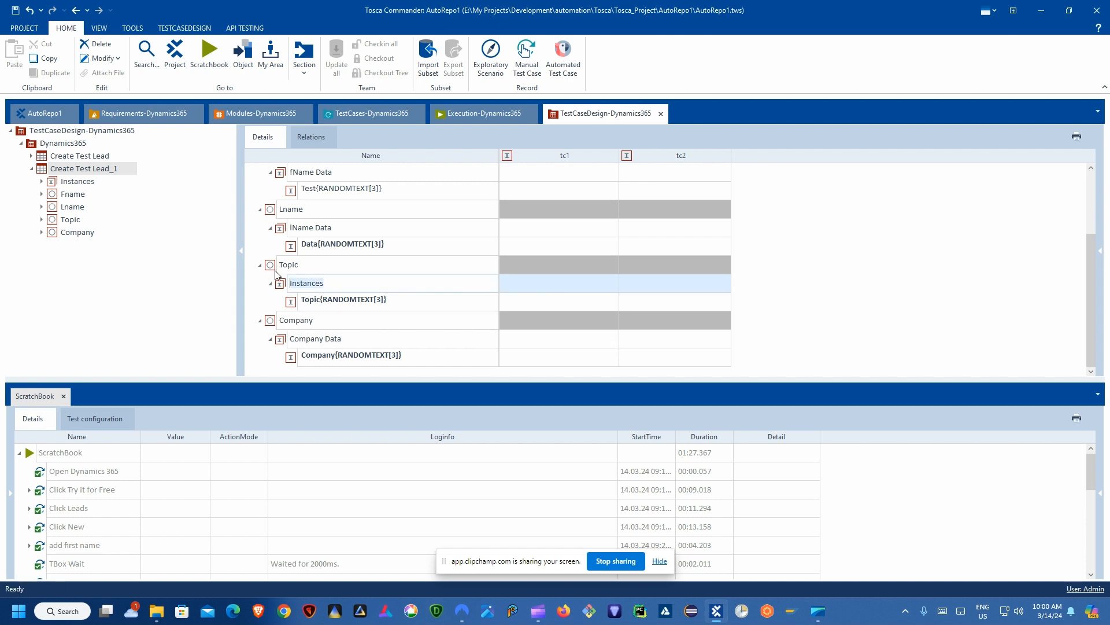
text(Topic data)
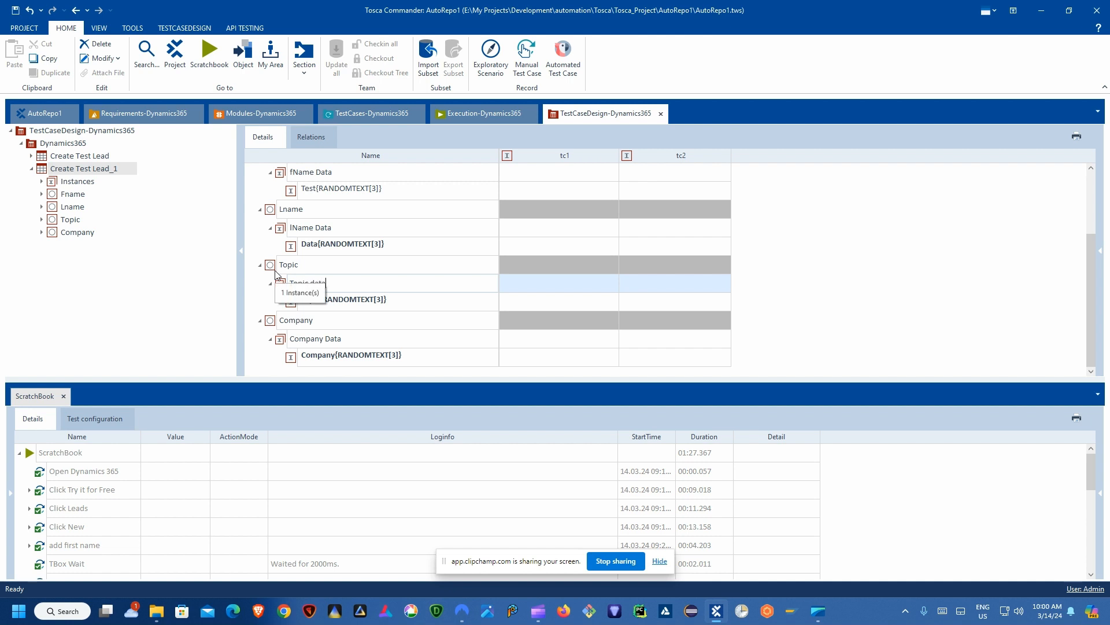
key(Return)
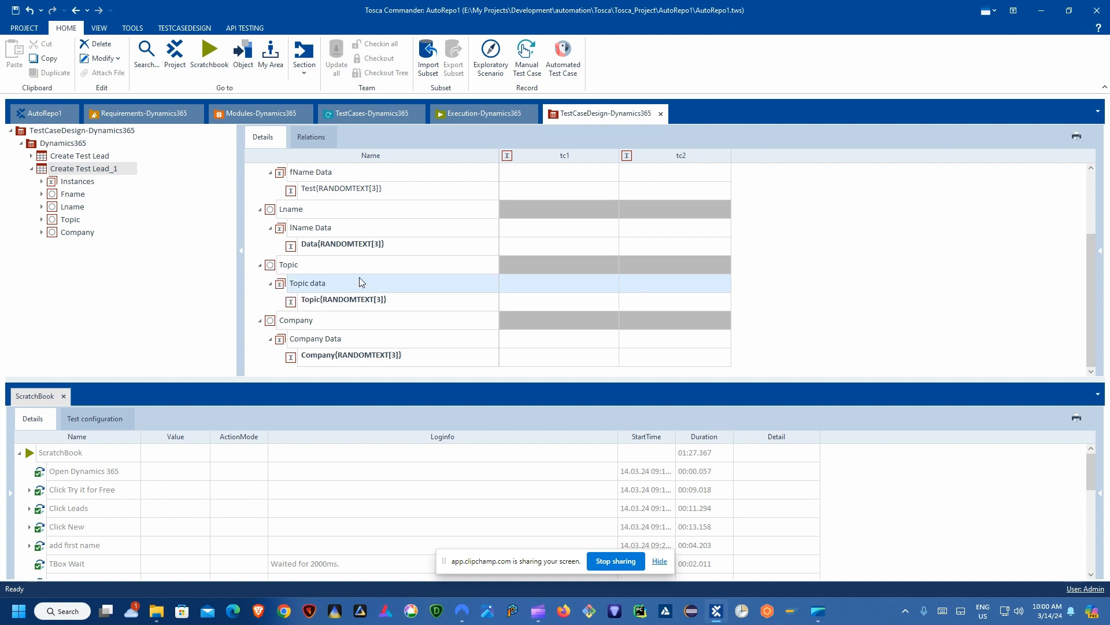
- Assign the Data{RANDOMTEXT[3]} instance to the Lname attribute for both tc1 and tc2
scroll(276, 275, up, 3)
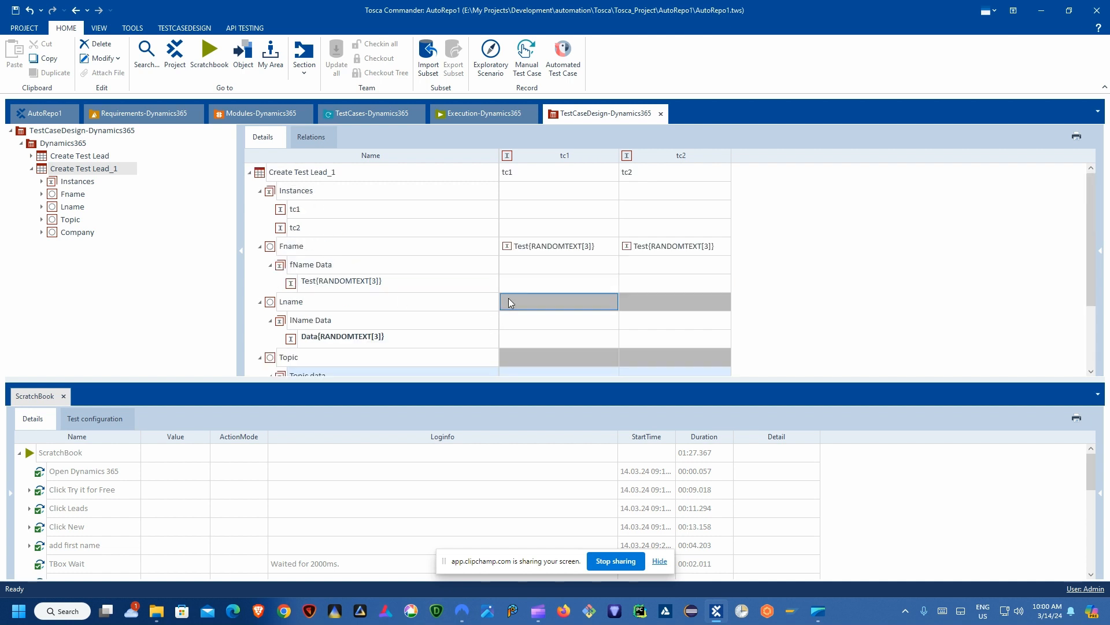
scroll(508, 298, down, 5)
click(340, 305)
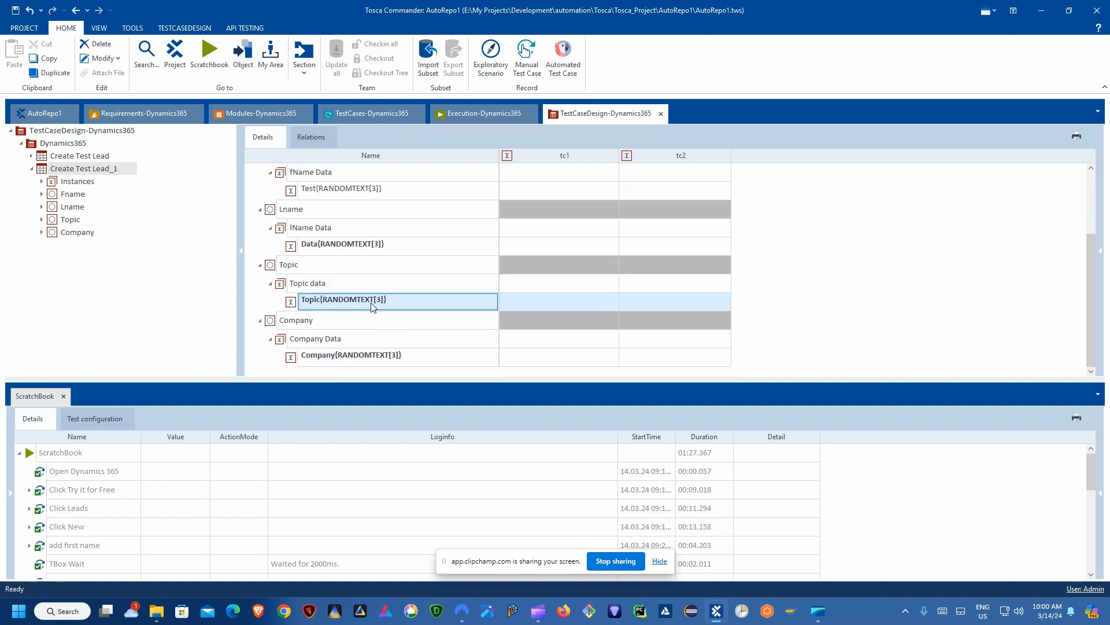
scroll(506, 255, up, 1)
click(353, 300)
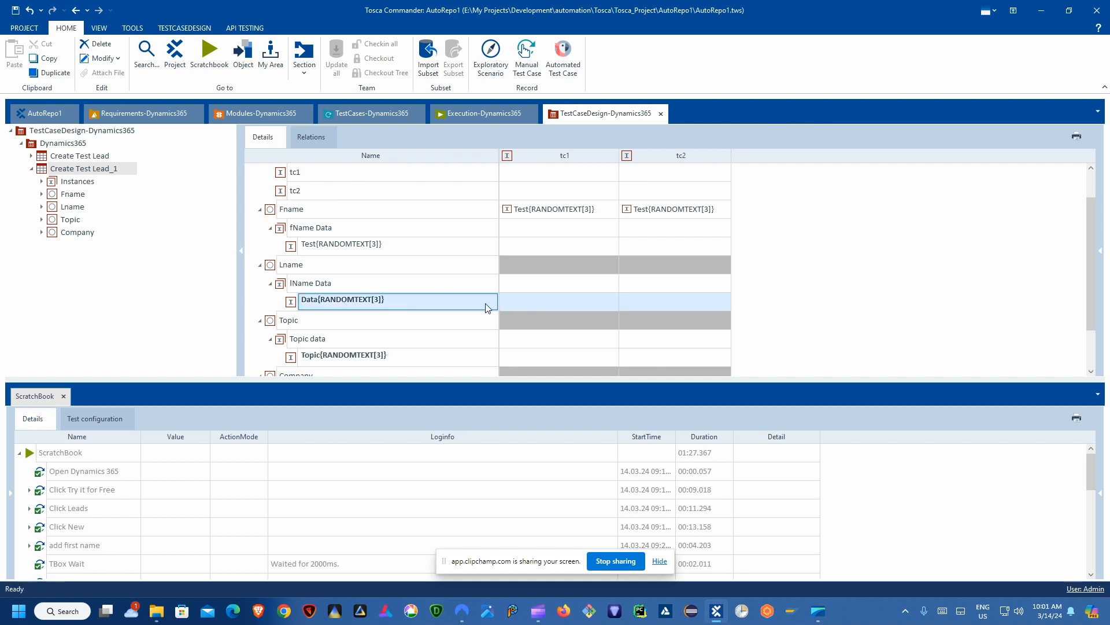
scroll(544, 256, up, 1)
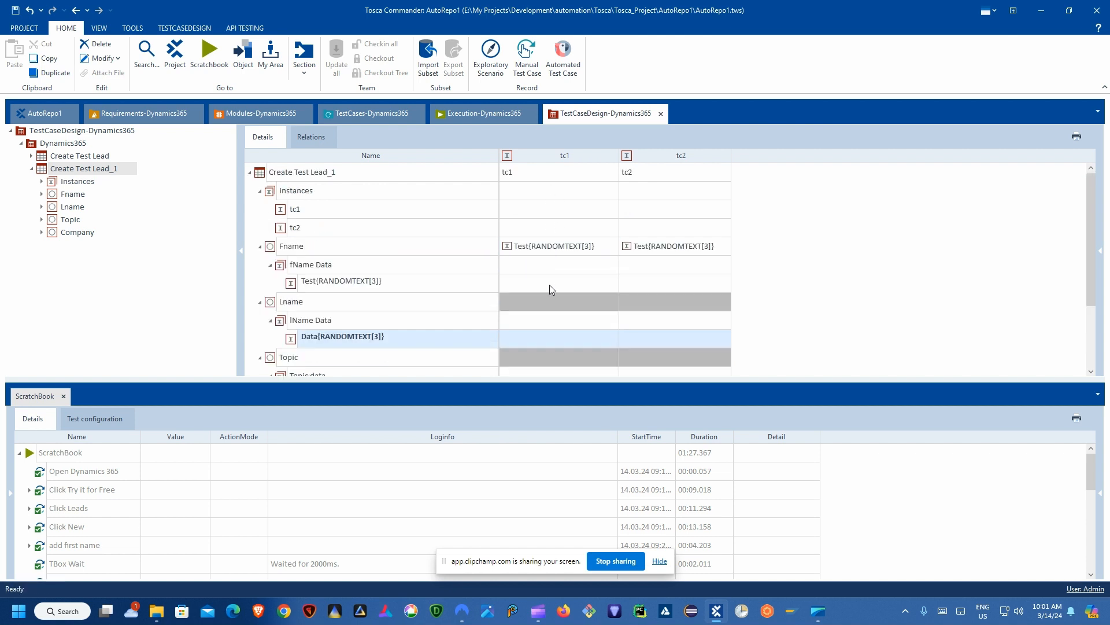
click(564, 303)
click(614, 302)
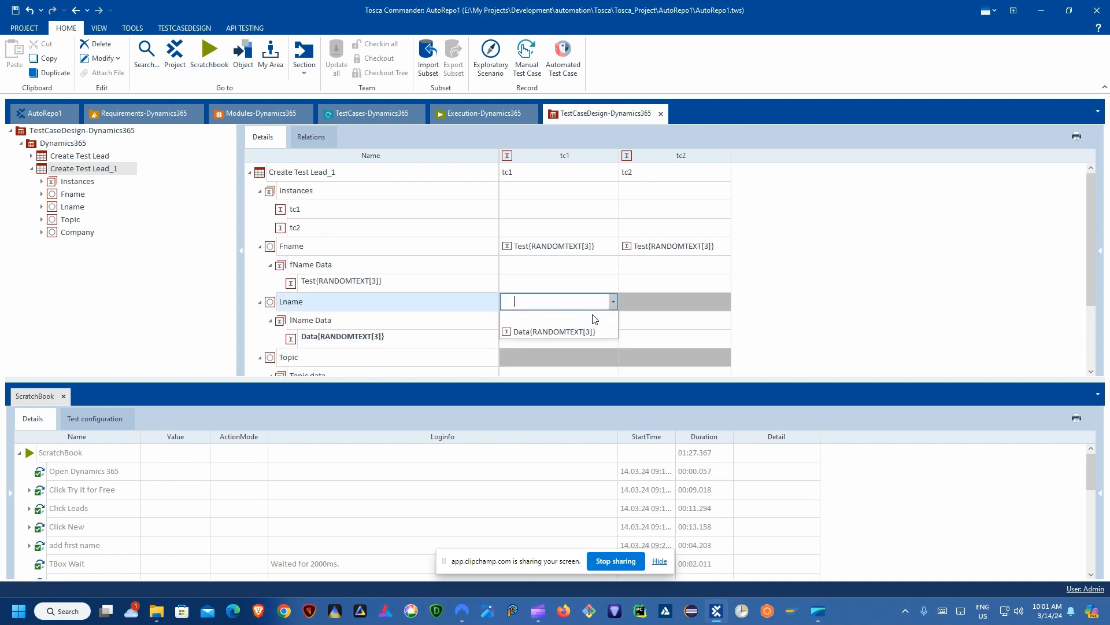
click(586, 328)
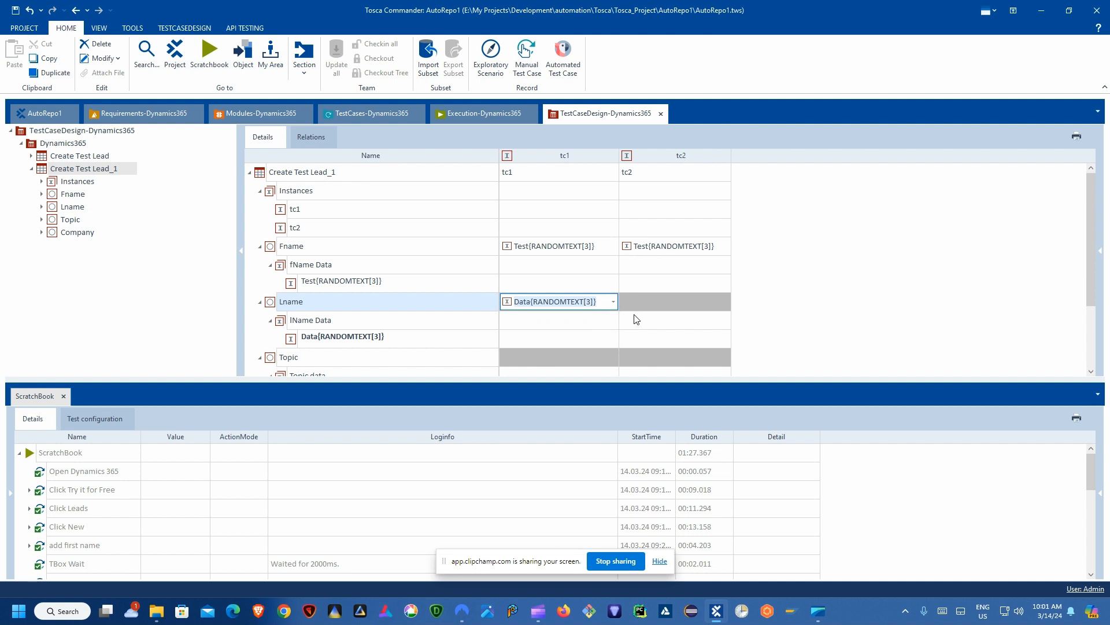
click(706, 306)
click(726, 302)
click(662, 333)
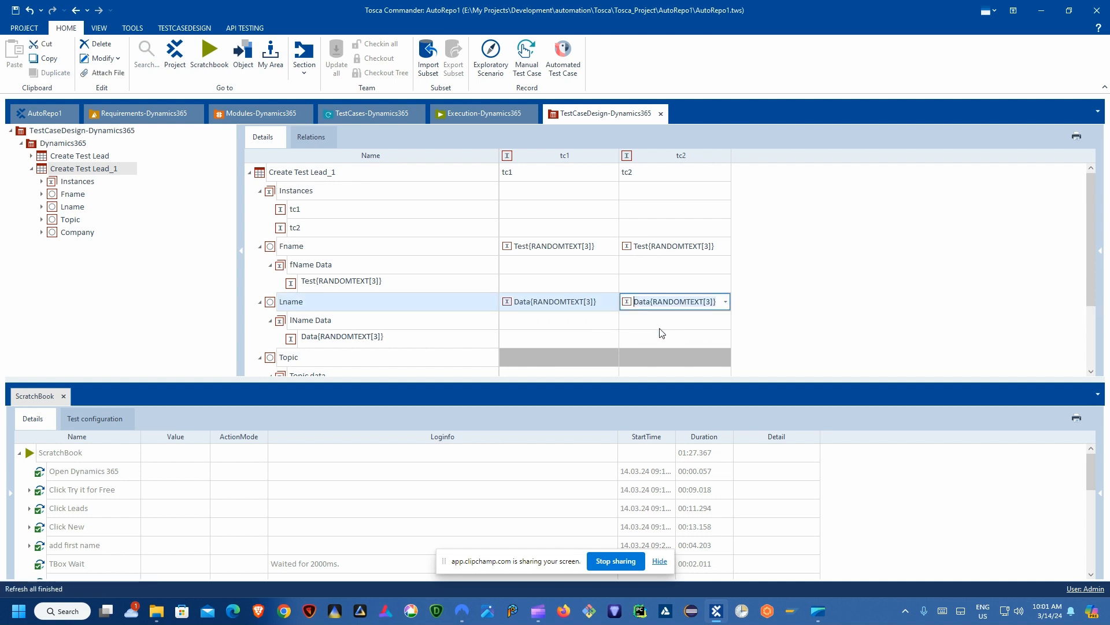
- Assign the Topic{RANDOMTEXT[3]} instance to the Topic attribute for both tc1 and tc2
click(566, 351)
scroll(581, 351, down, 2)
click(584, 325)
click(598, 268)
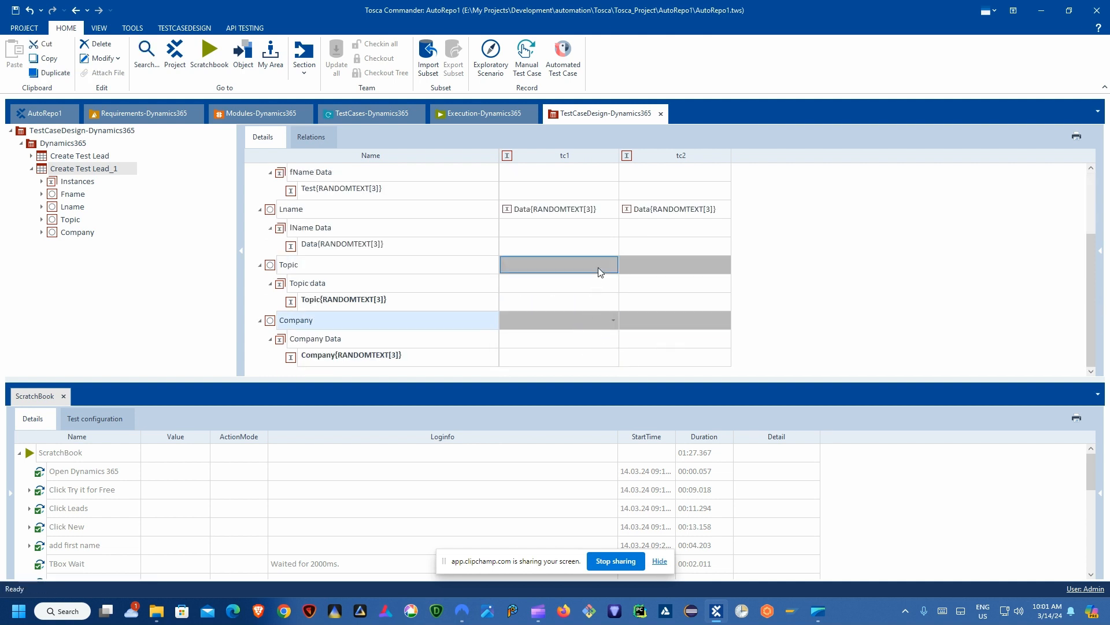
click(613, 264)
click(588, 294)
click(683, 265)
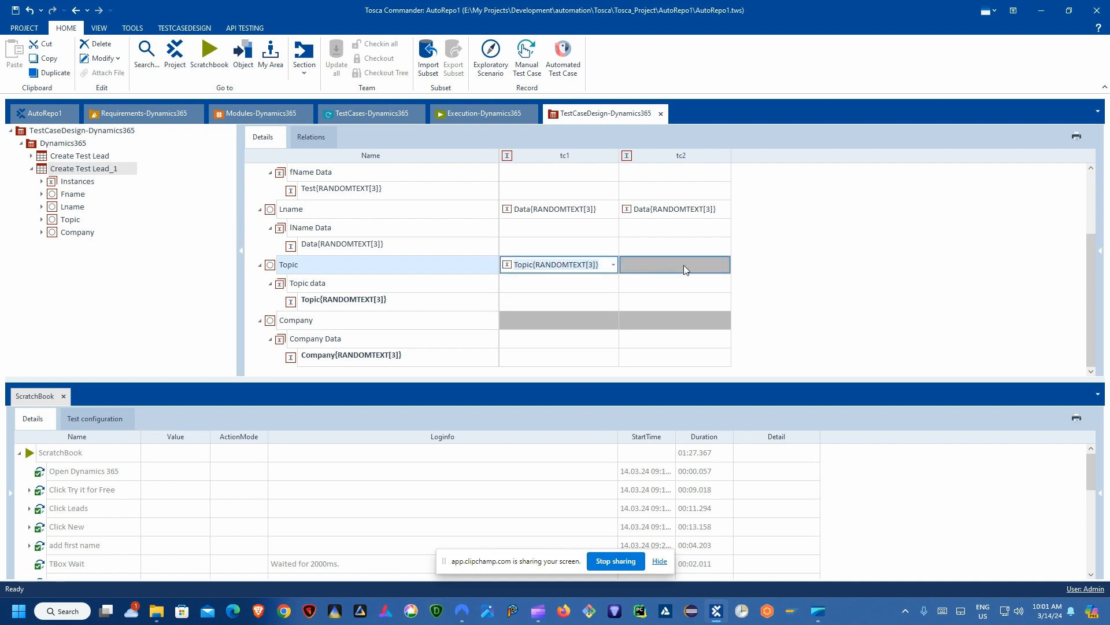
click(672, 261)
click(725, 264)
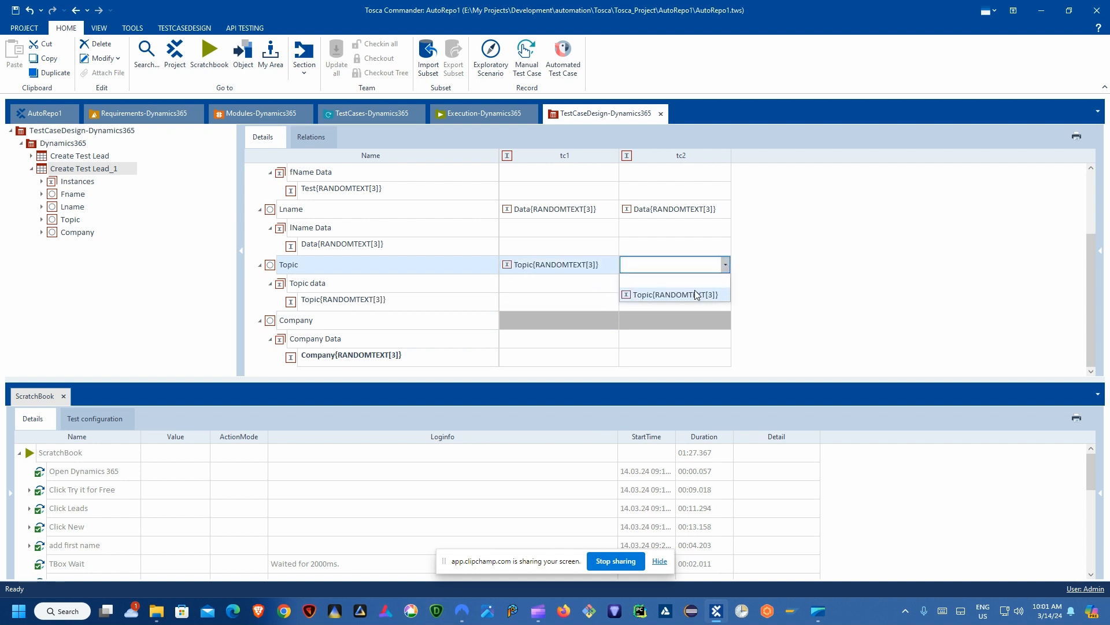
click(696, 295)
- Assign the Company{RANDOMTEXT[3]} instance to the Company attribute for both tc1 and tc2
click(615, 319)
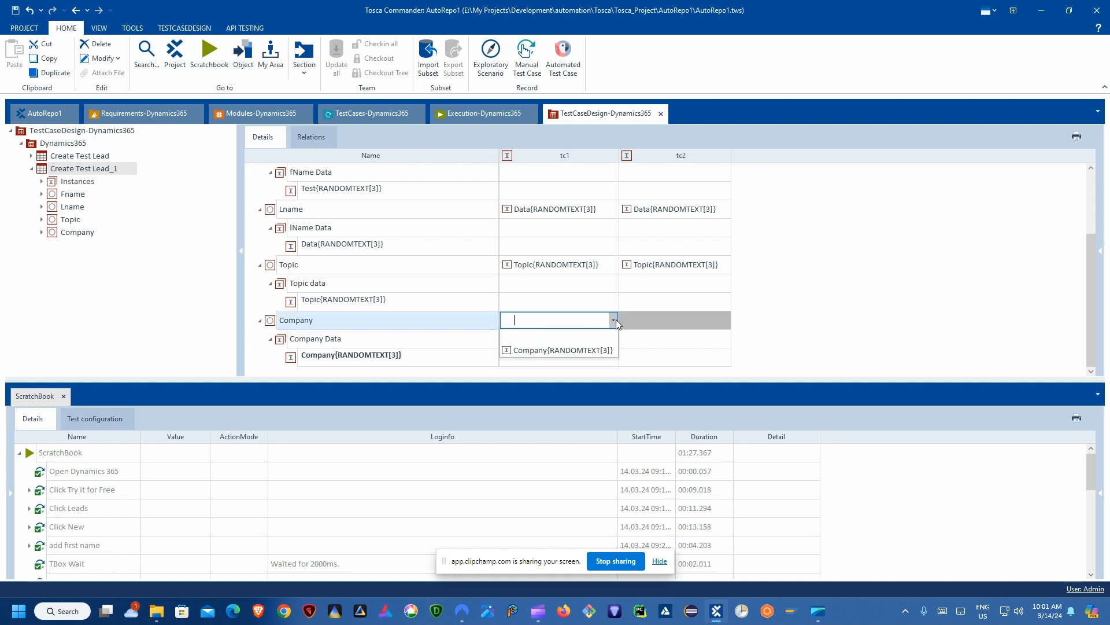
click(550, 351)
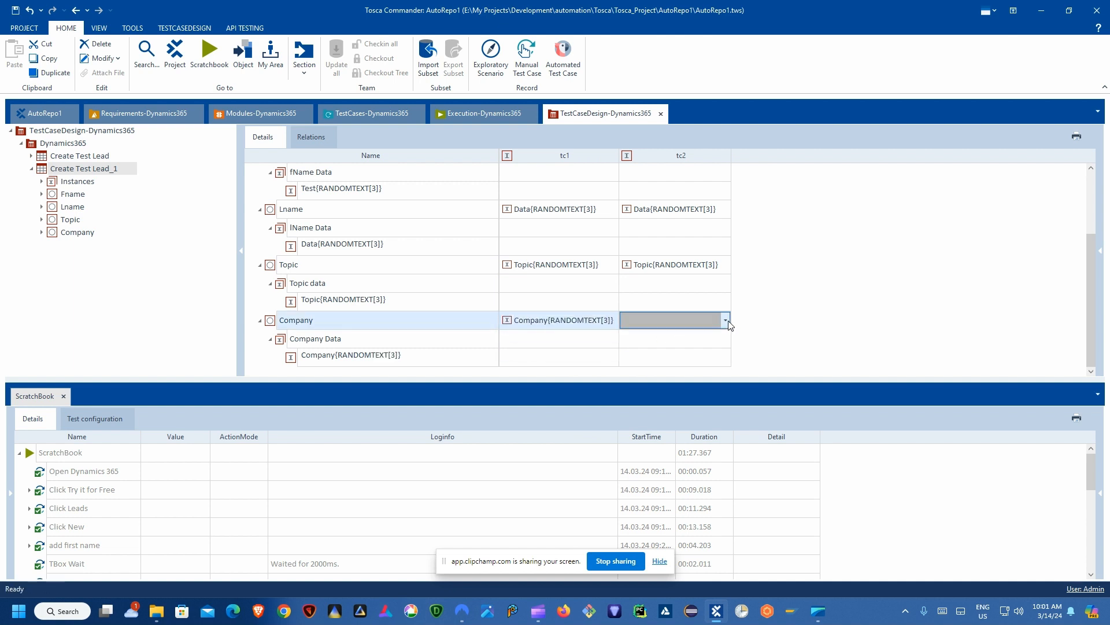
click(726, 319)
click(723, 349)
click(791, 331)
scroll(793, 330, up, 4)
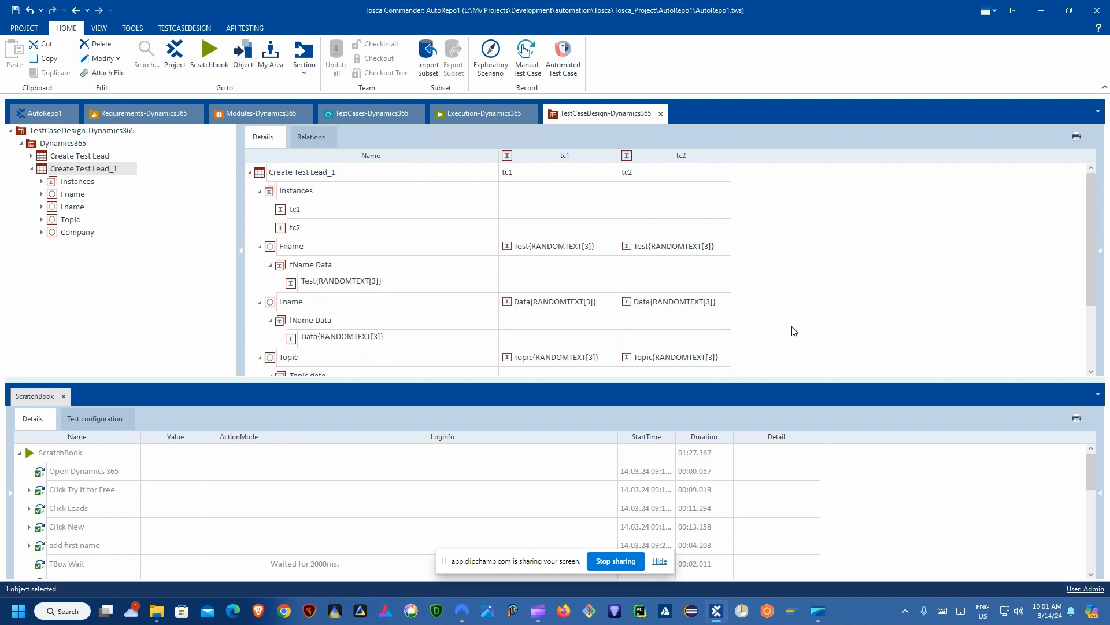
- Save the project and collapse the Fname, Lname, Topic and Company attributes of the Create Test Lead_1 test sheet
click(15, 10)
scroll(604, 258, down, 2)
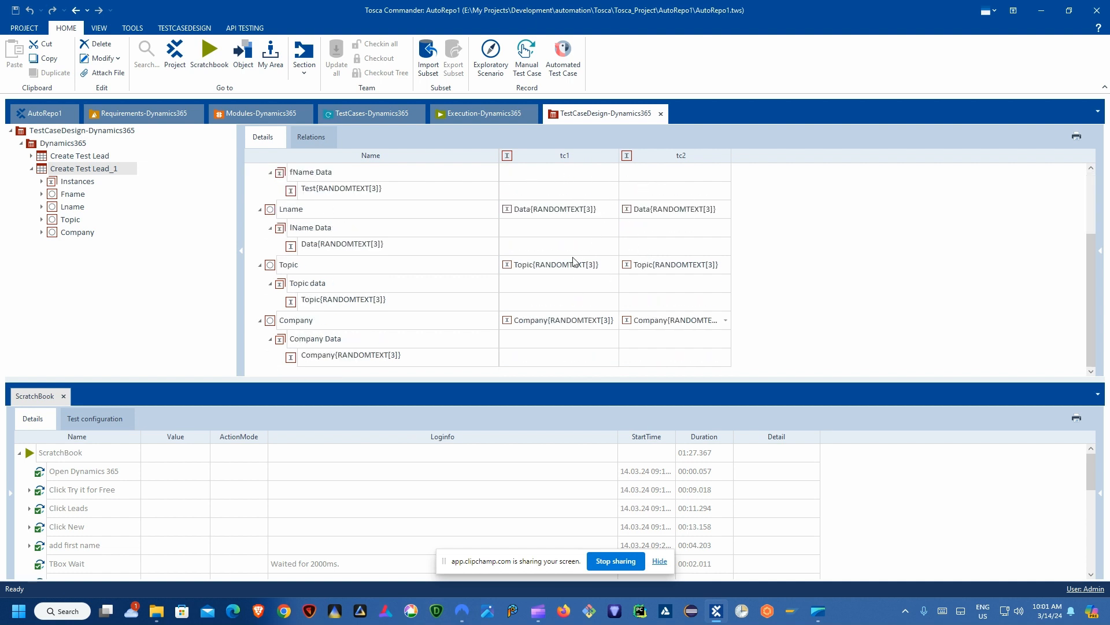
click(260, 320)
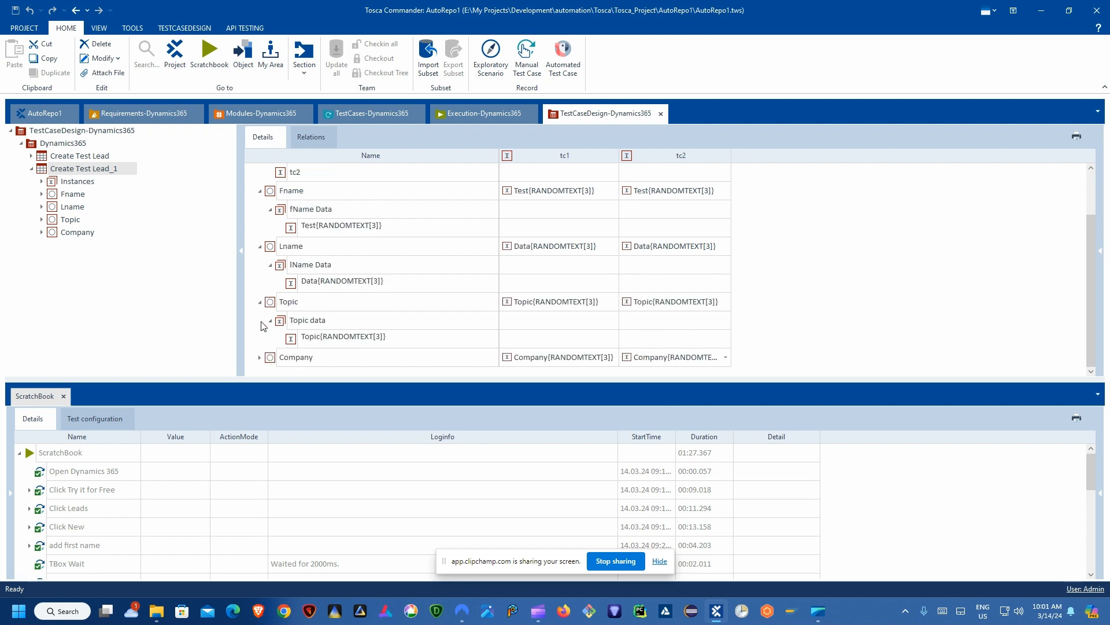
click(261, 303)
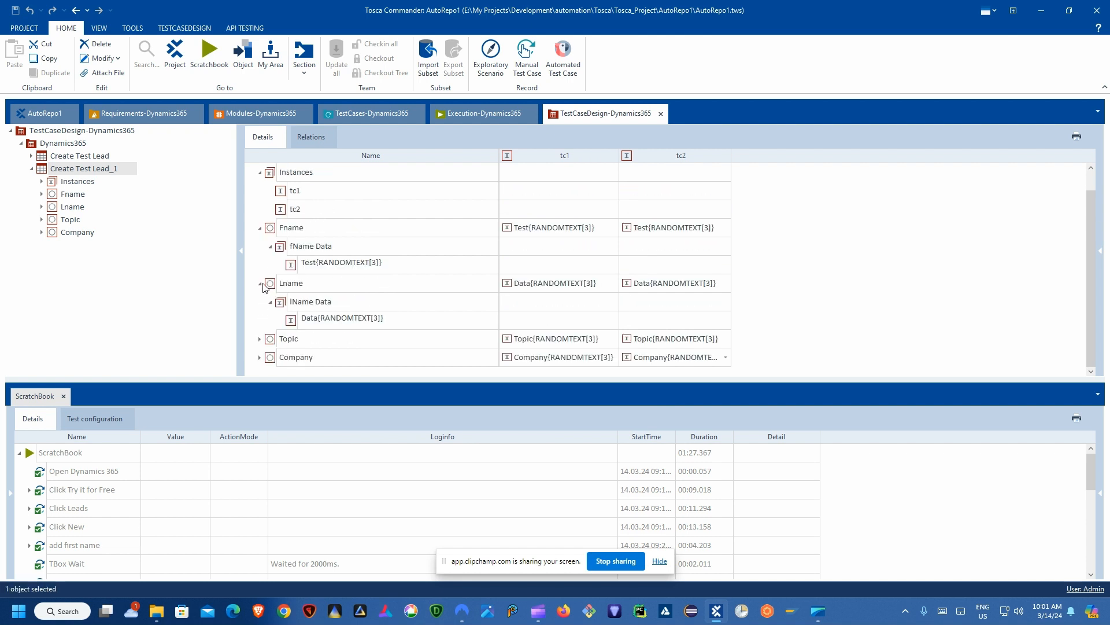
click(262, 284)
click(260, 249)
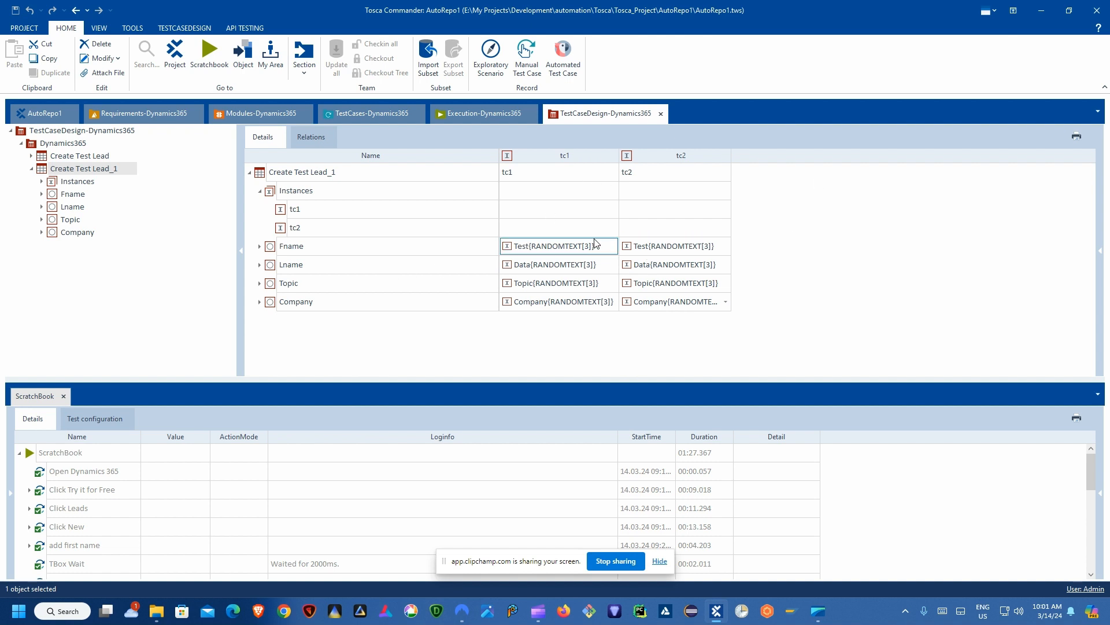
- Review the Precondition and Process folders of the create new lead_DDT1 test case alongside the Create Test Lead_1 test sheet
click(354, 115)
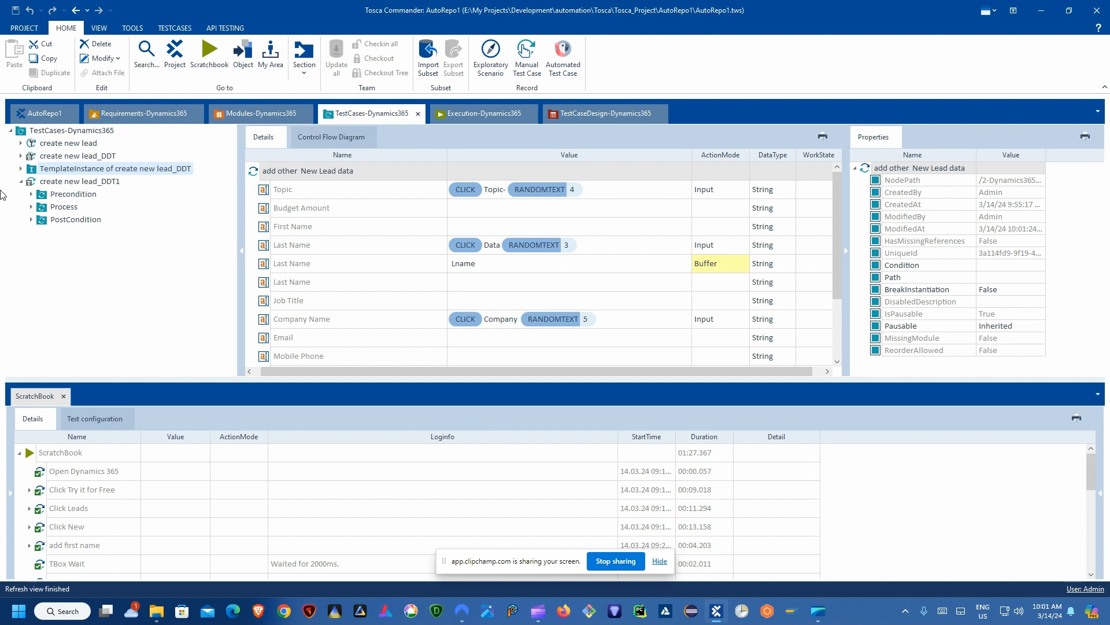
click(36, 195)
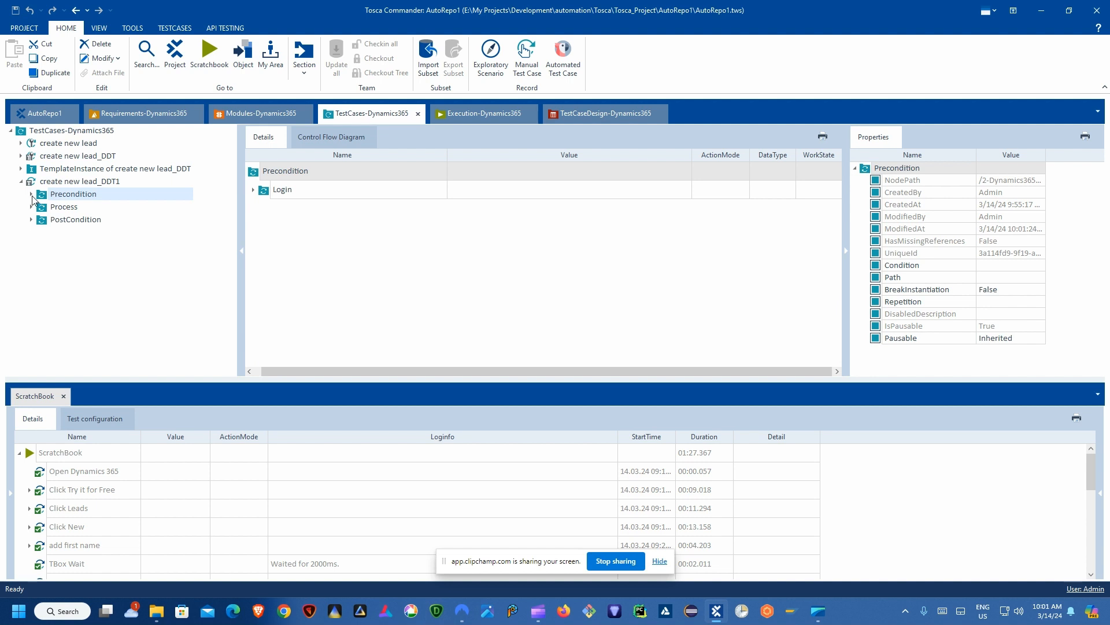
click(31, 194)
click(31, 195)
click(33, 207)
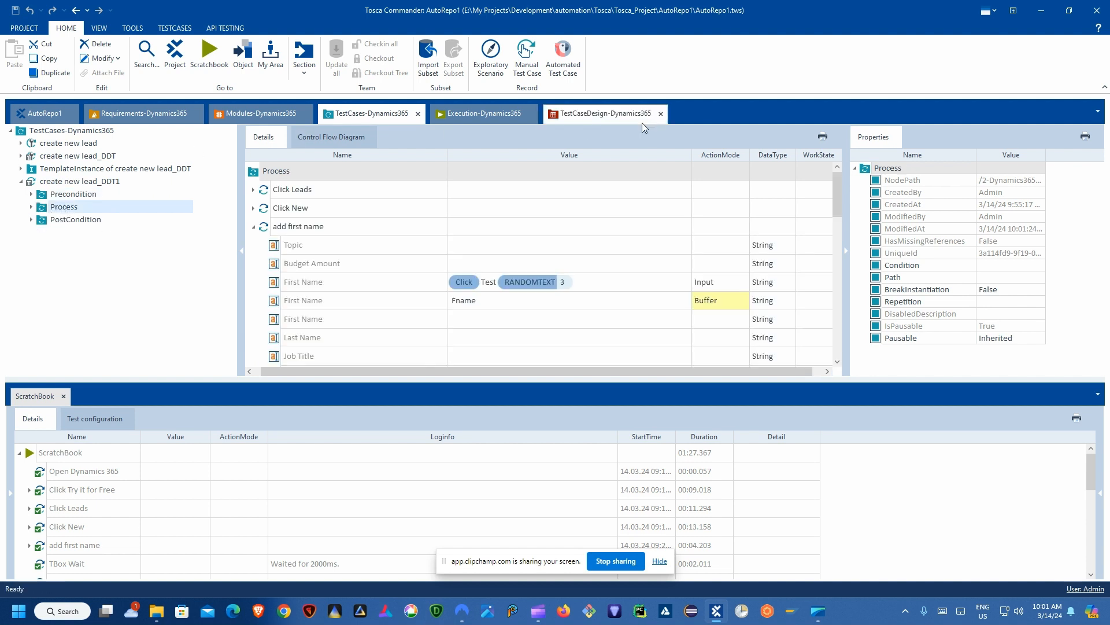
click(610, 115)
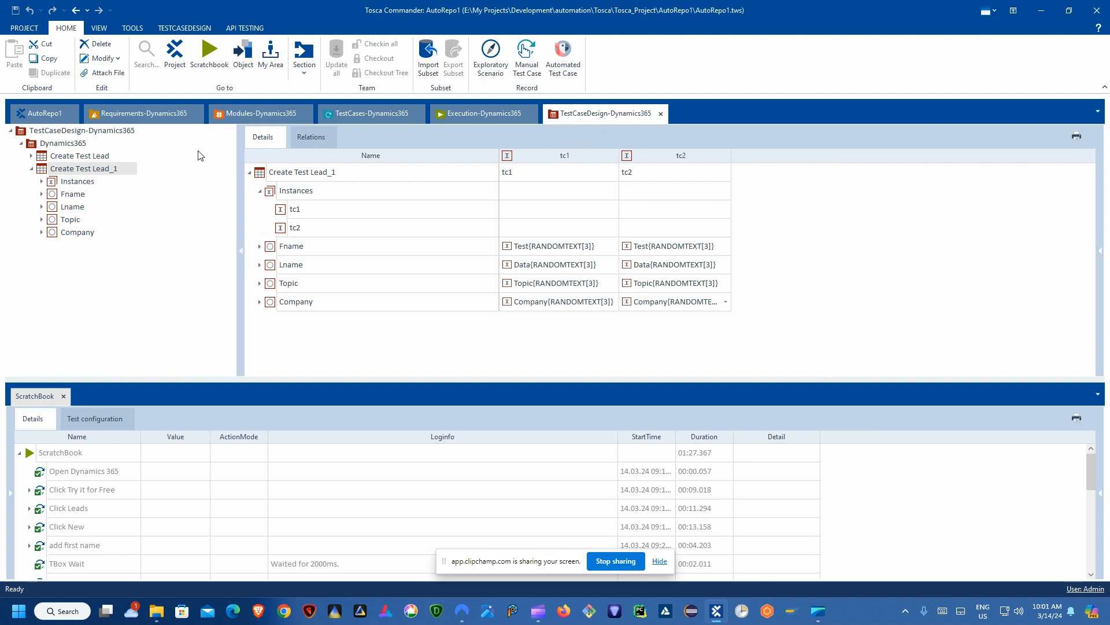
click(362, 115)
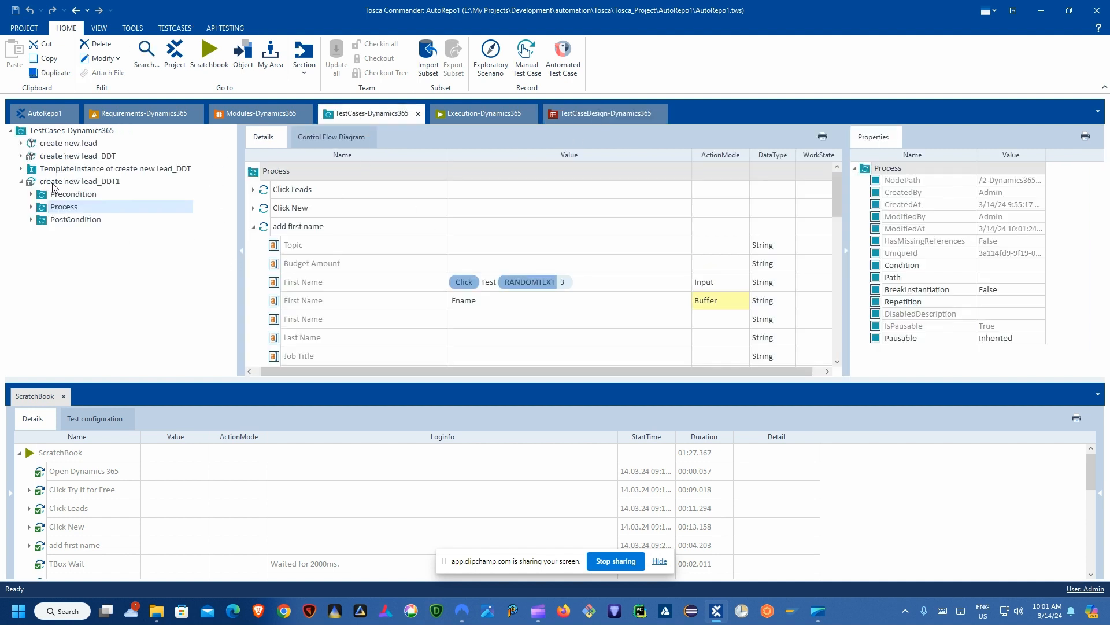
- Link the Create Test Lead_1 test sheet to the create new lead_DDT1 test case template
click(583, 116)
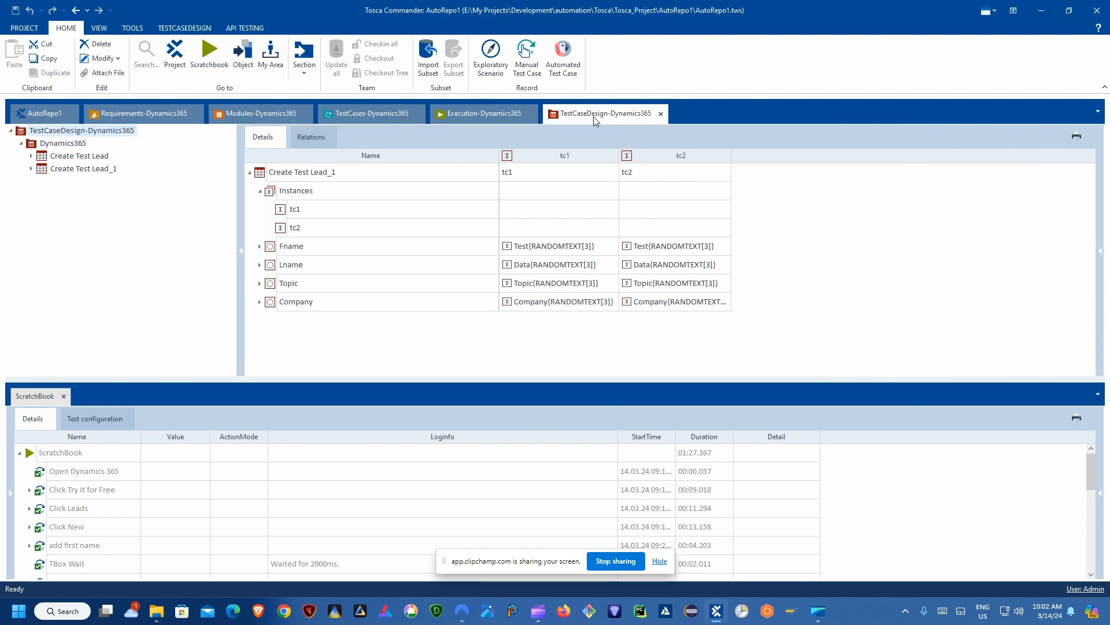
click(343, 117)
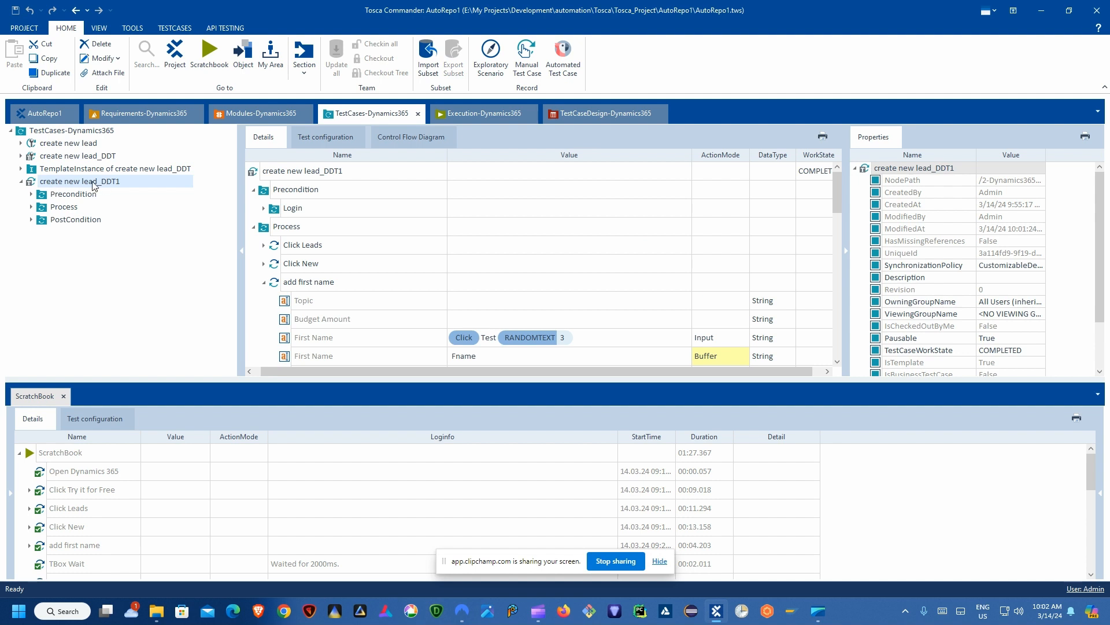
click(570, 119)
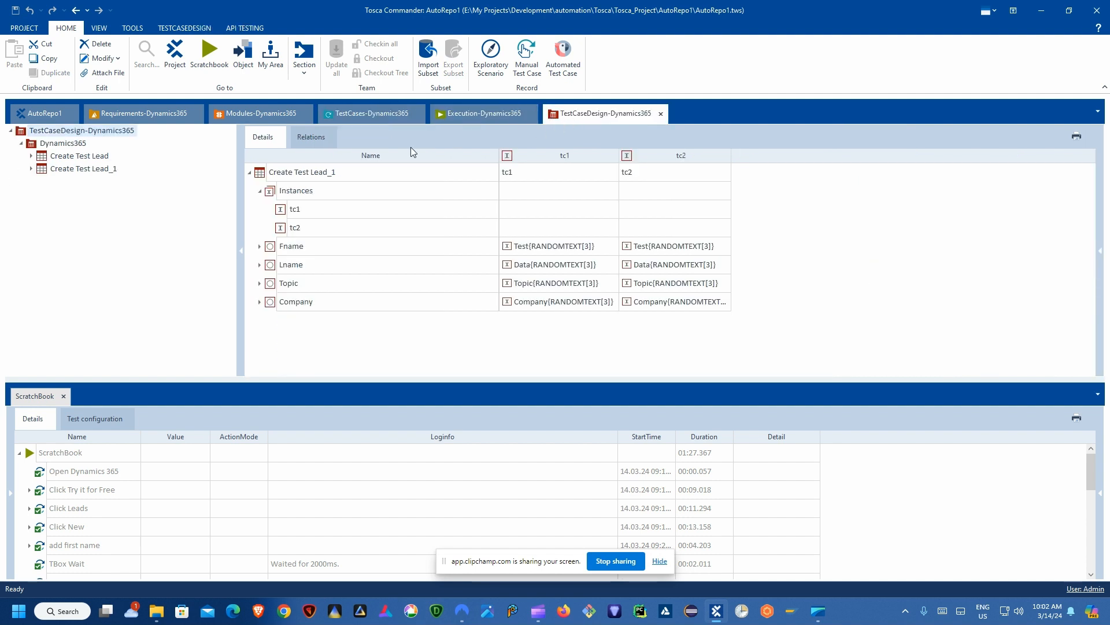
click(260, 180)
drag(260, 179, 74, 184)
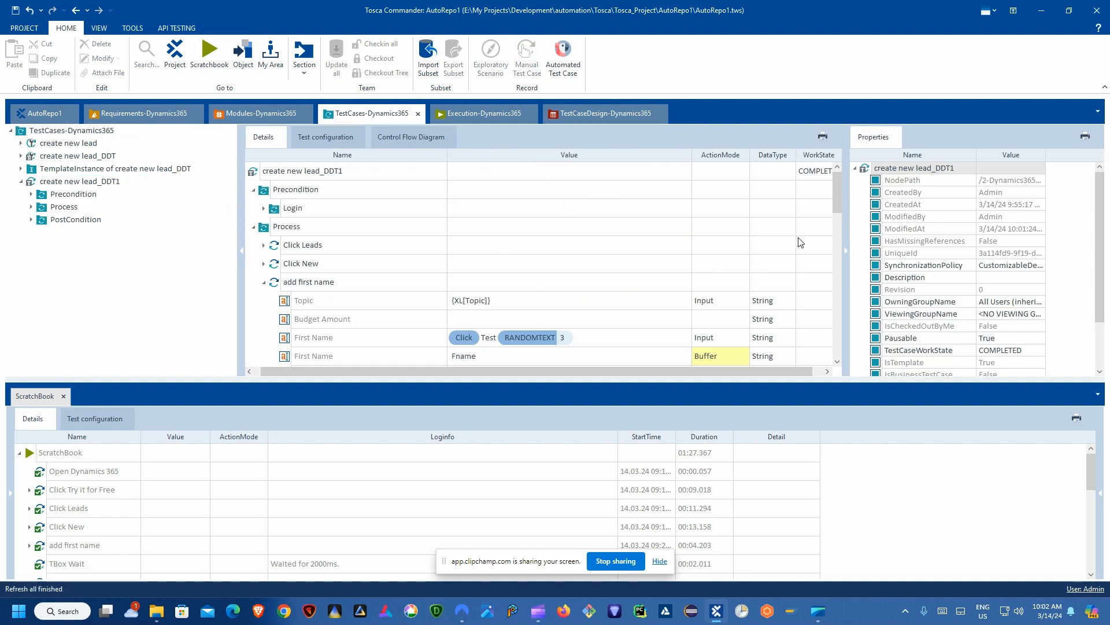
- Check the full SchemaName property of the create new lead_DDT1 test case to see its linked test sheet
click(56, 184)
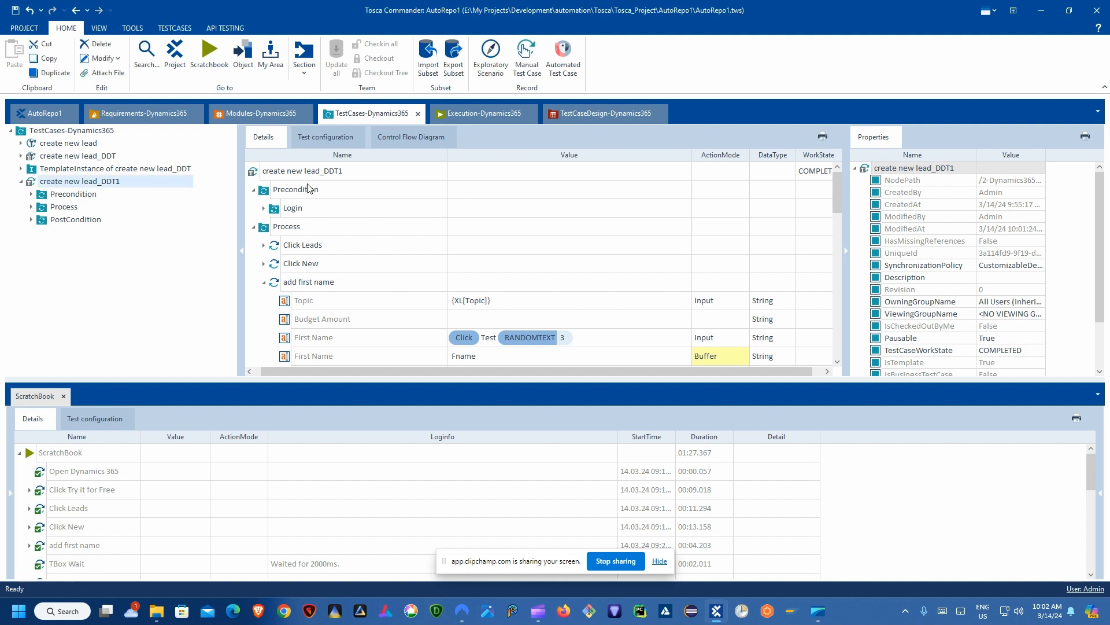
scroll(926, 249, down, 2)
click(1009, 339)
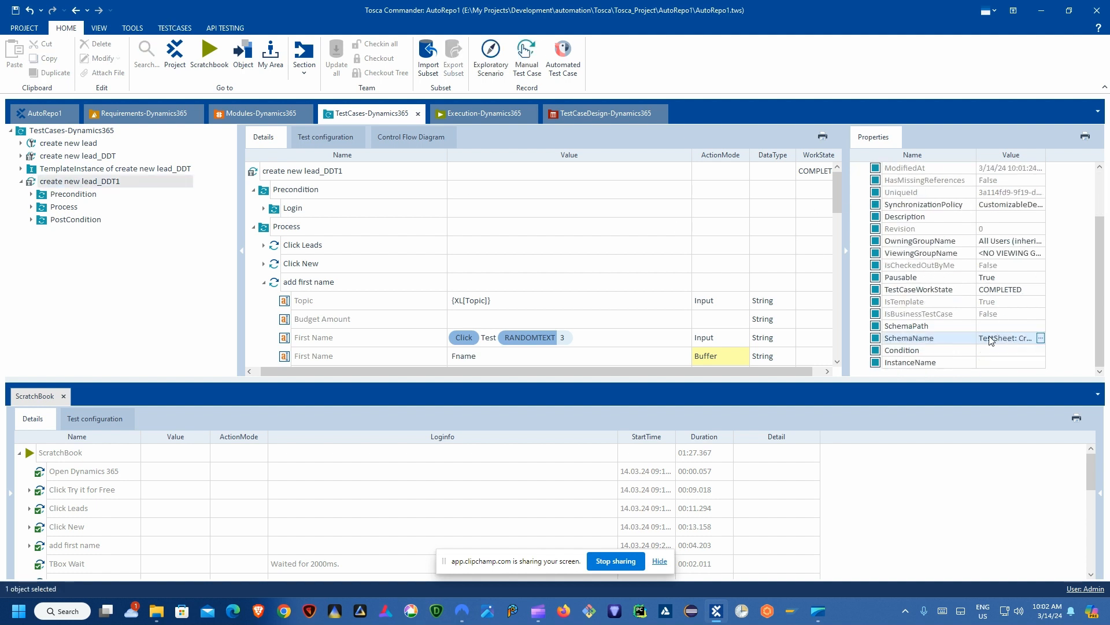
click(1041, 339)
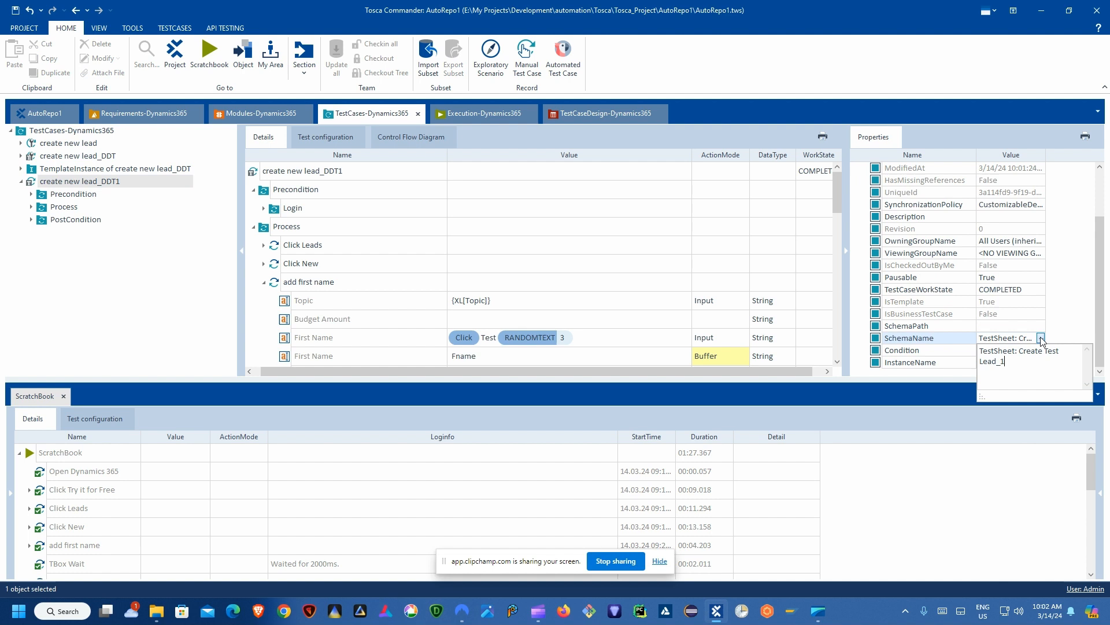
click(1076, 306)
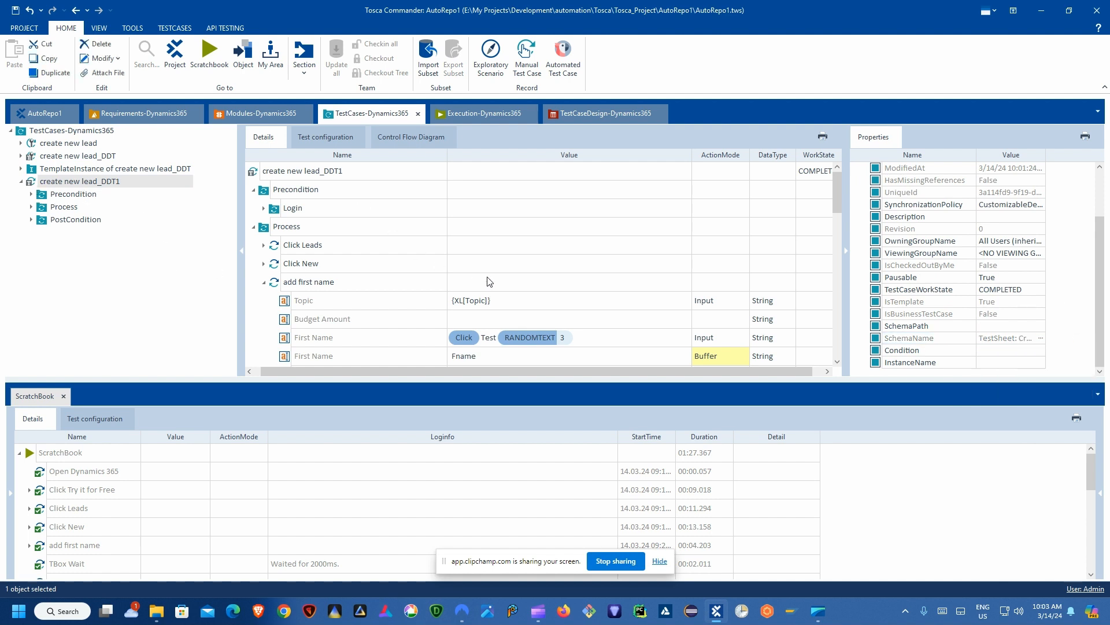
- Examine the input values of the add first name and add other New Lead data steps in create new lead_DDT1
scroll(490, 283, down, 1)
scroll(356, 270, down, 2)
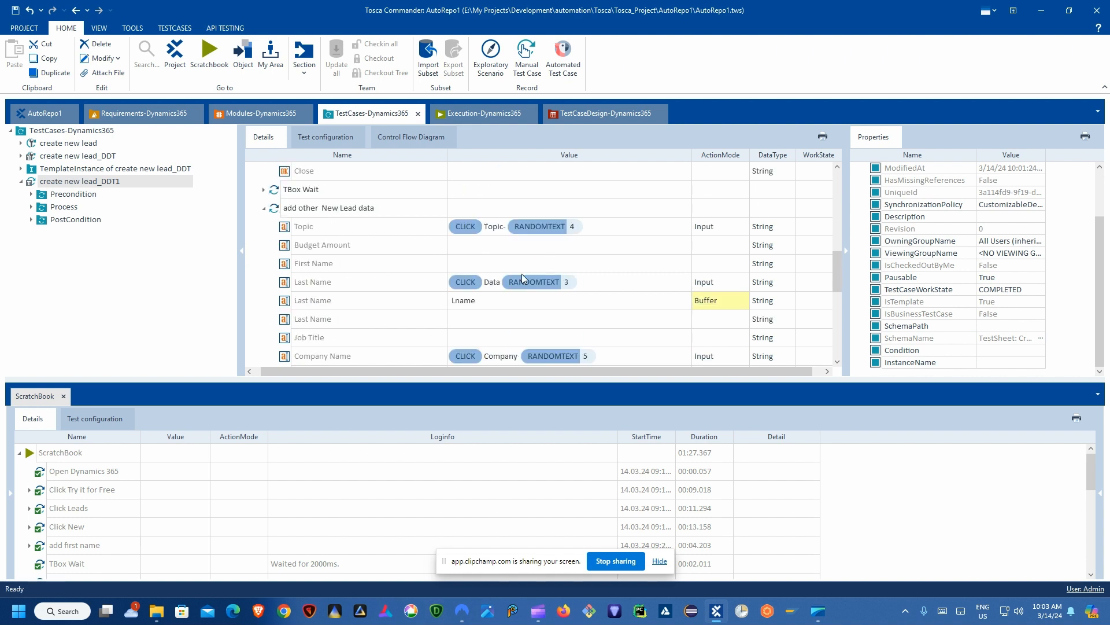
scroll(521, 278, up, 3)
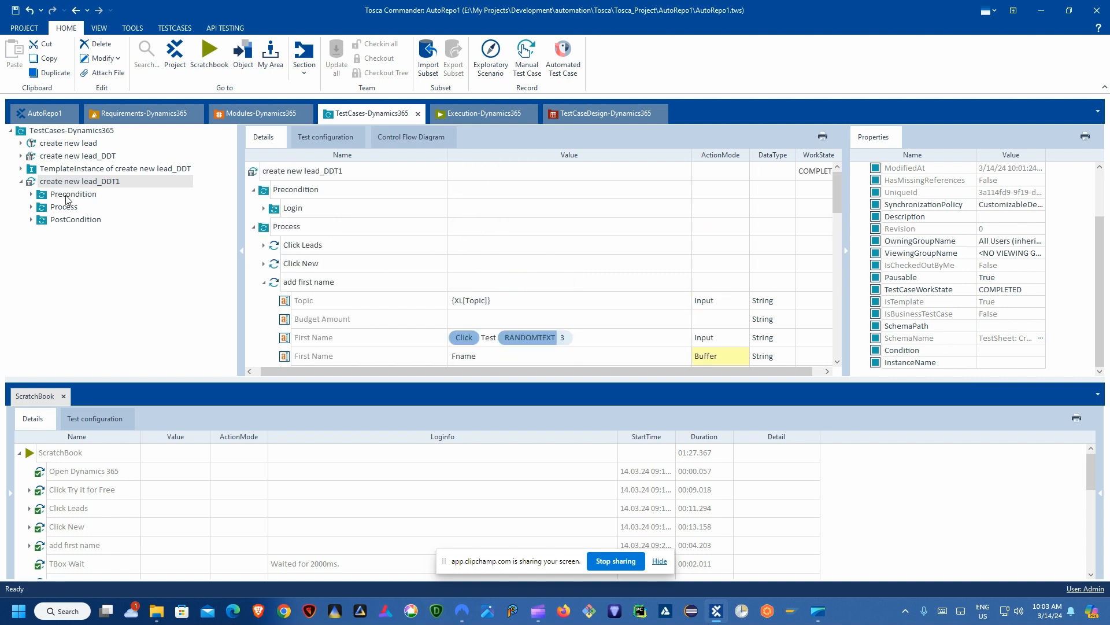
scroll(496, 254, down, 2)
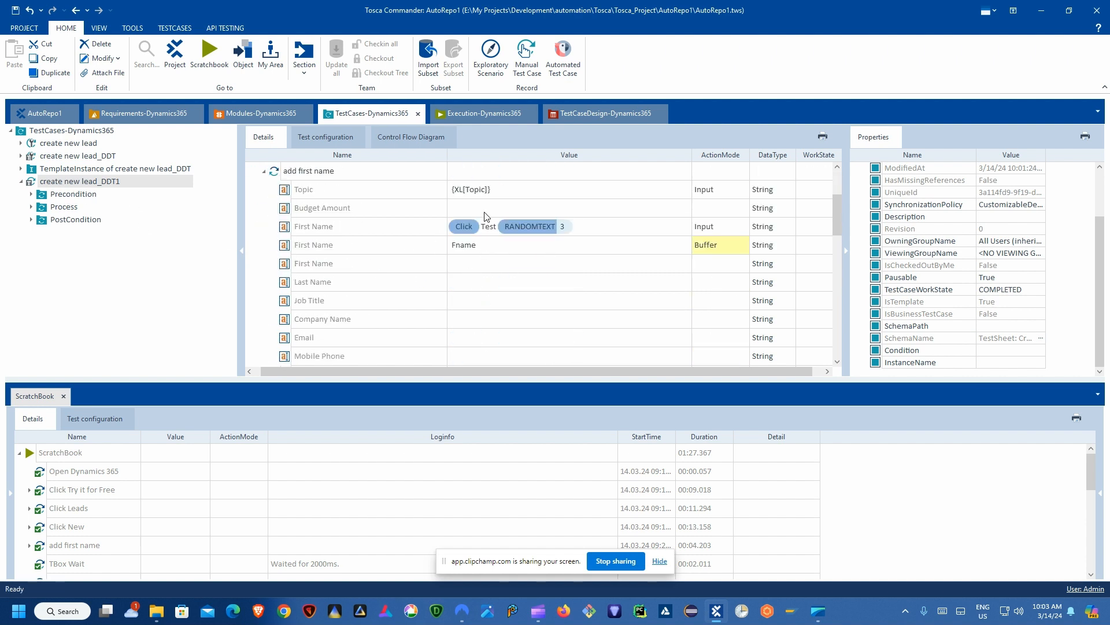
scroll(486, 217, up, 2)
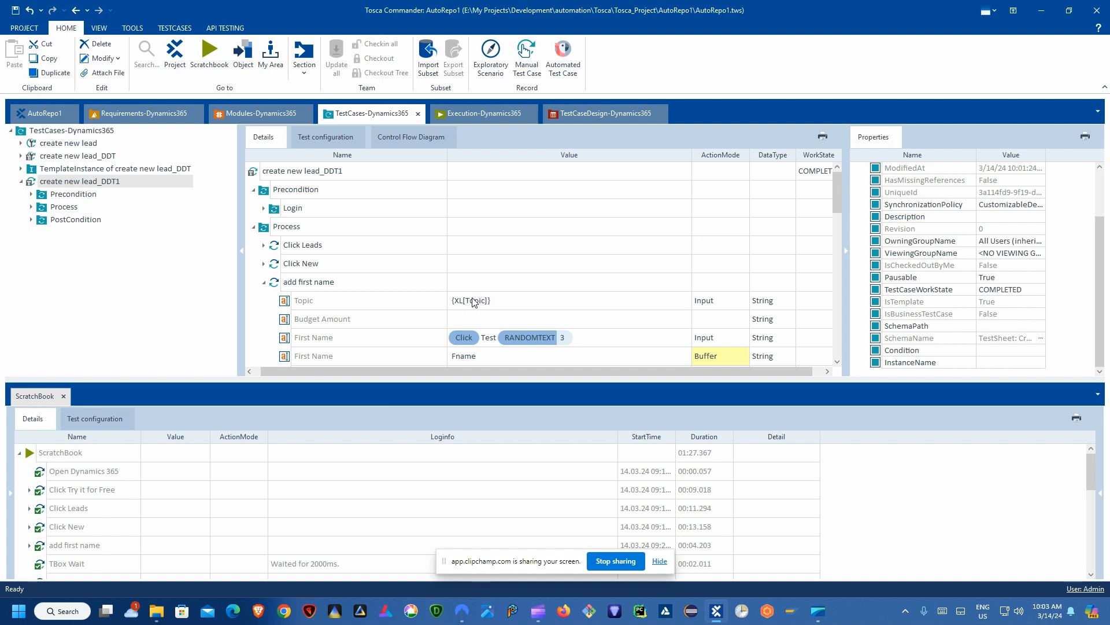
scroll(462, 300, down, 2)
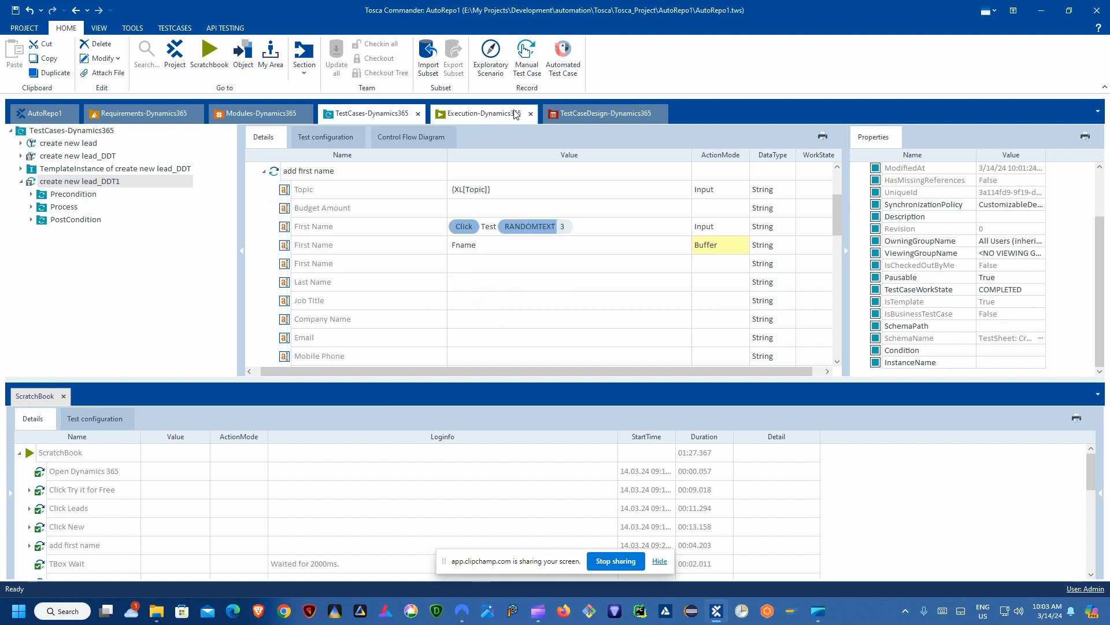
scroll(466, 260, up, 1)
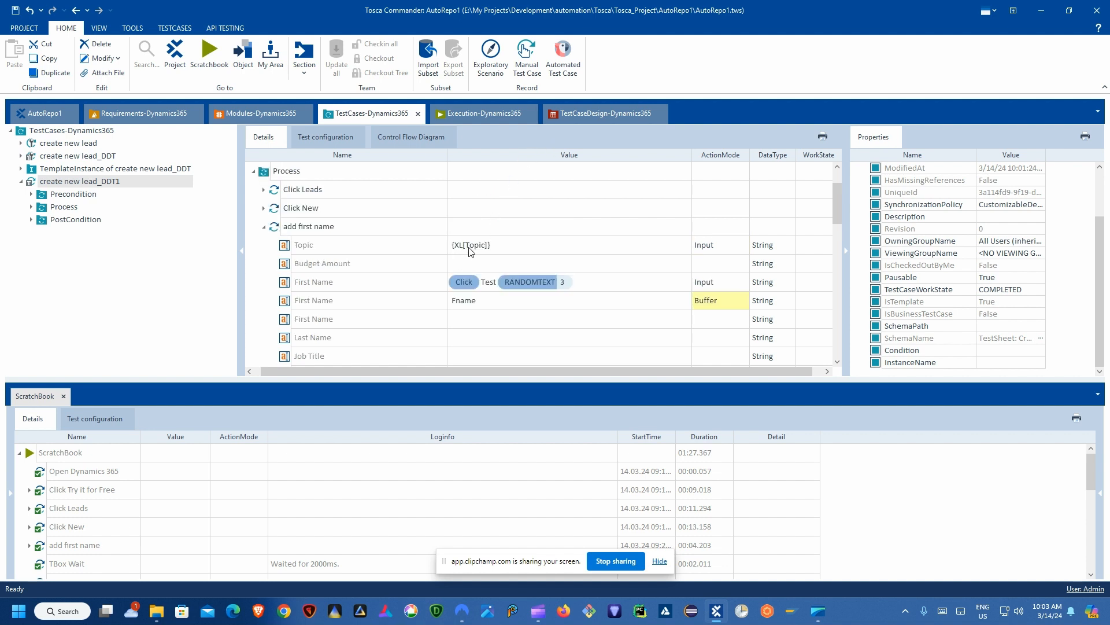
- Compare the Topic value in the add first name step with the test sheet's attributes, collapsing the sheet's Instances group
click(285, 249)
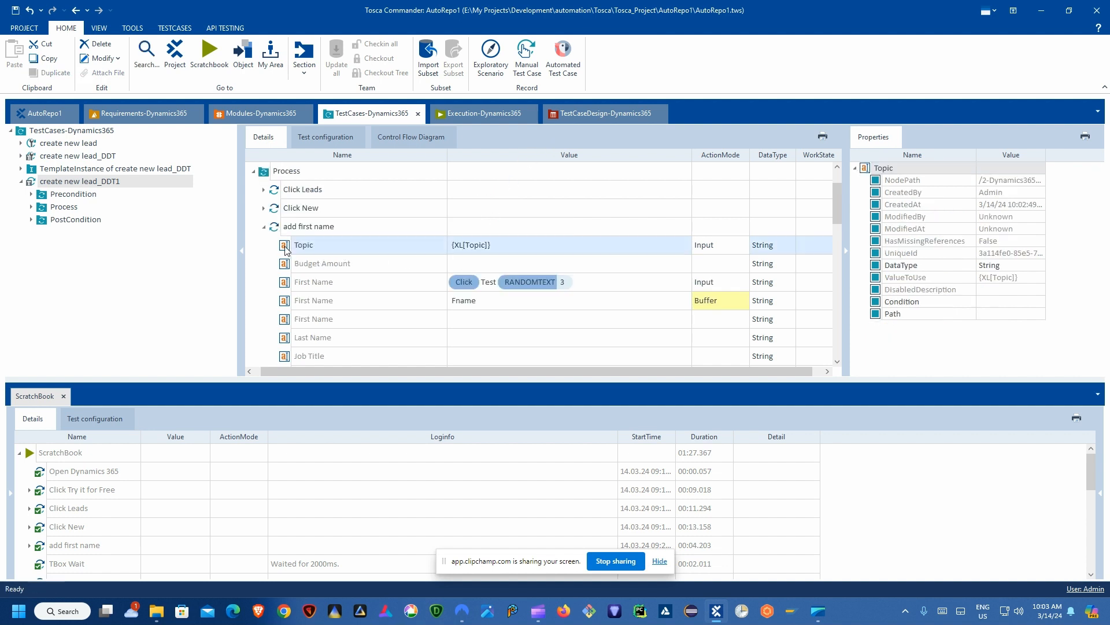
click(595, 115)
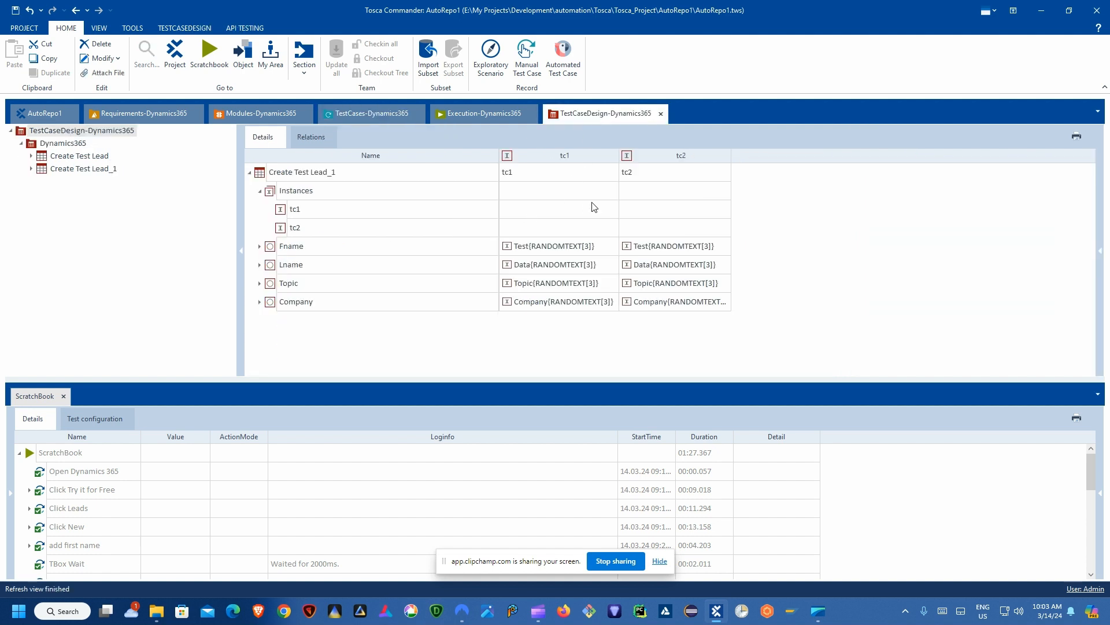
click(260, 191)
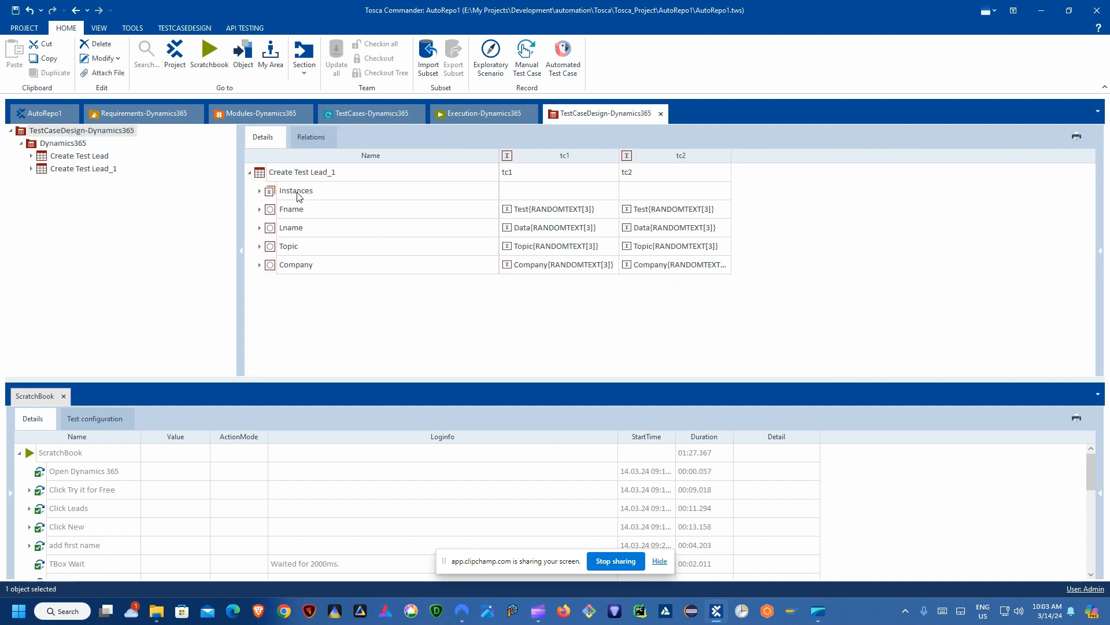
- Return to the create new lead_DDT1 test case and look through its fields for those needing test sheet data
click(372, 113)
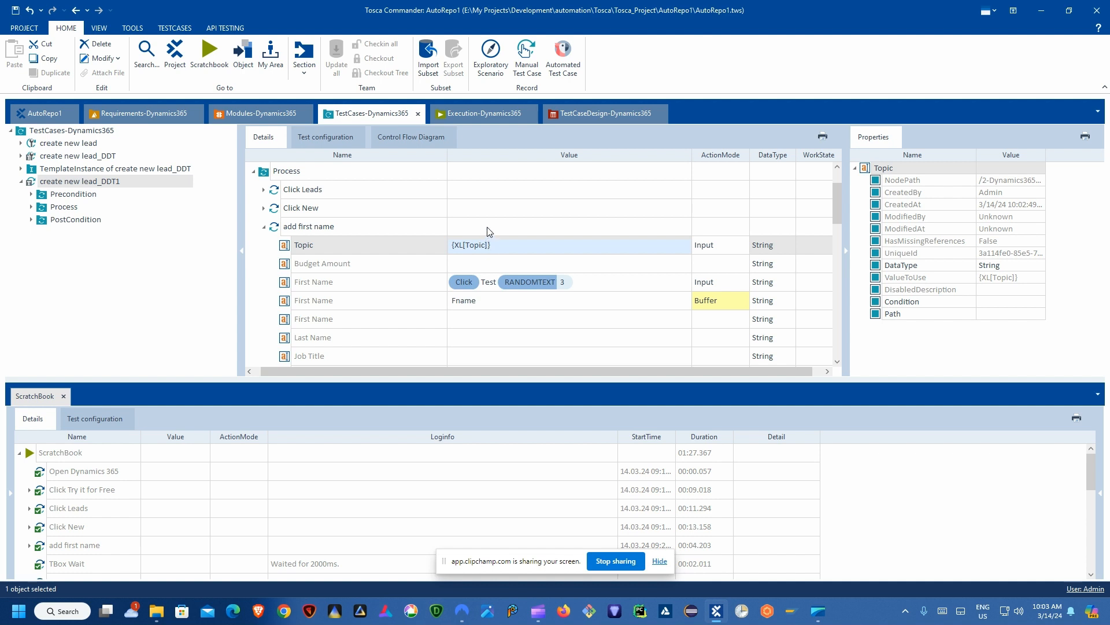
scroll(491, 237, down, 2)
scroll(492, 243, up, 4)
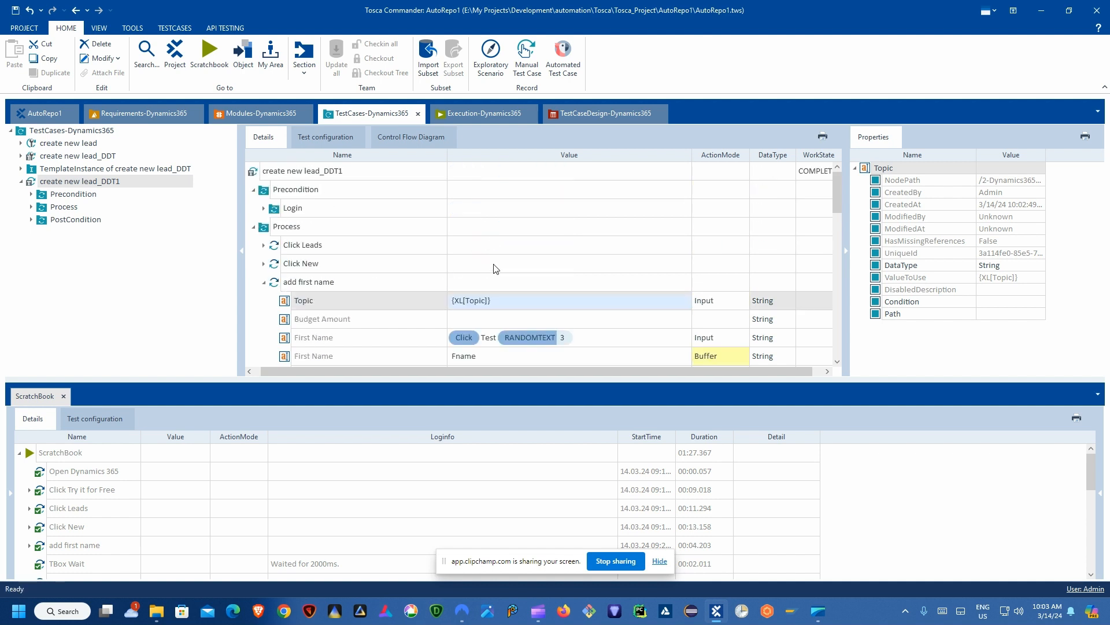
scroll(496, 267, down, 1)
scroll(497, 266, down, 3)
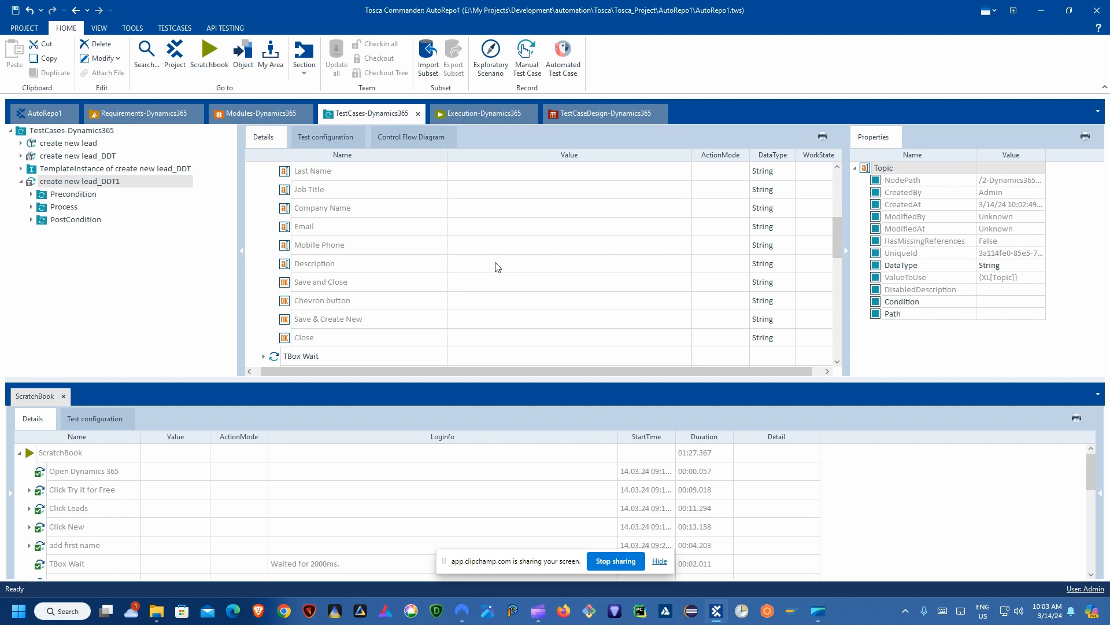
scroll(496, 267, up, 2)
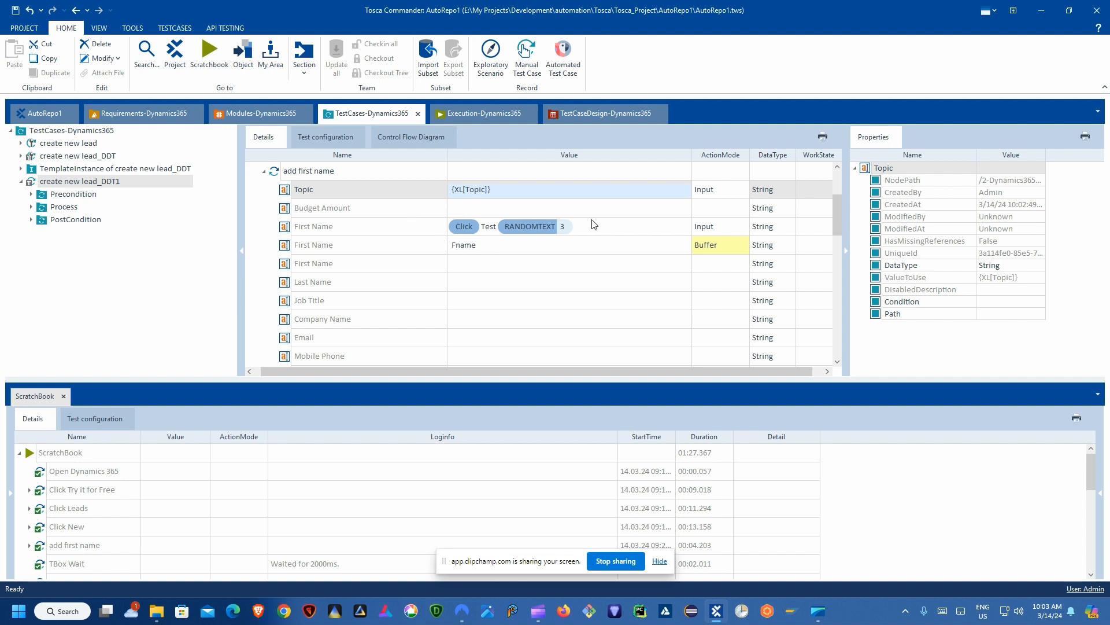
scroll(460, 250, down, 2)
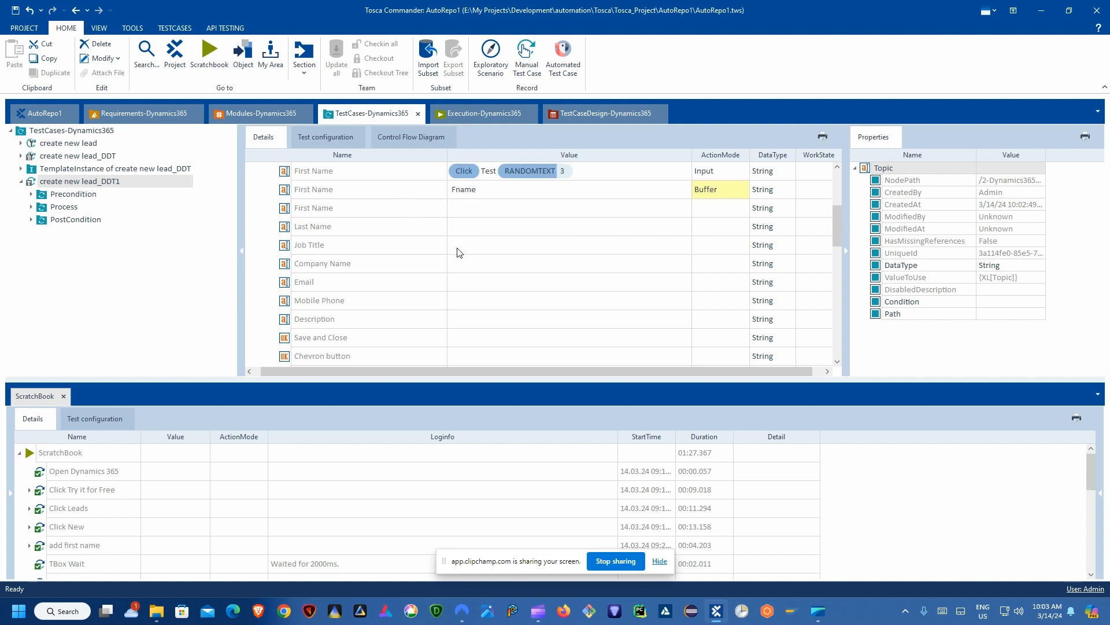
- Expand the Process folder and inspect the add other New Lead data step, finishing on the add first name step
double_click(64, 207)
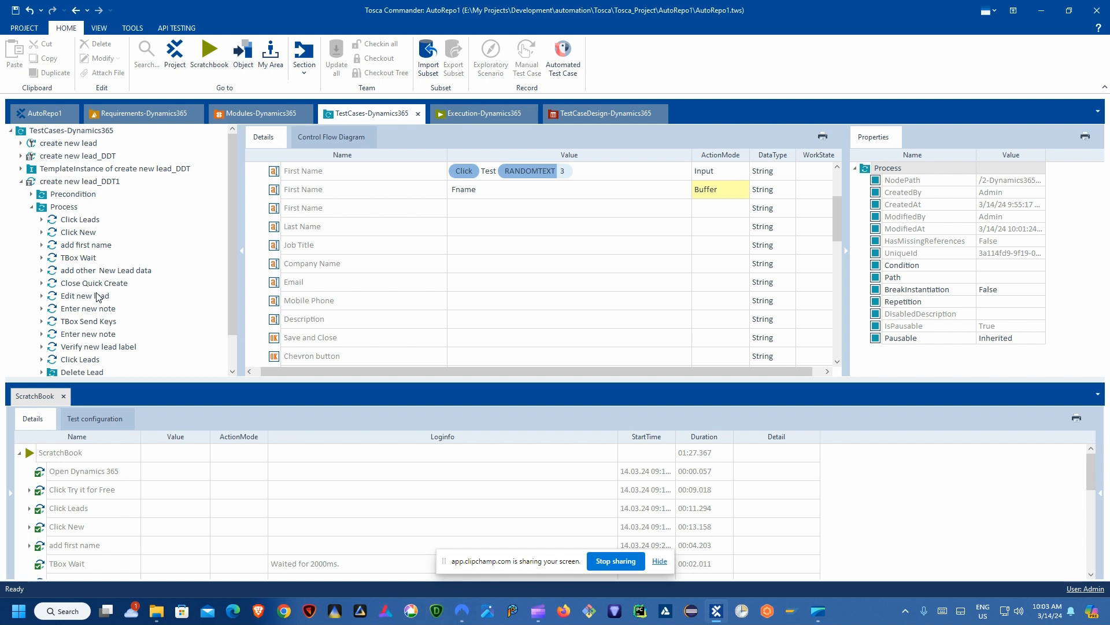
click(95, 271)
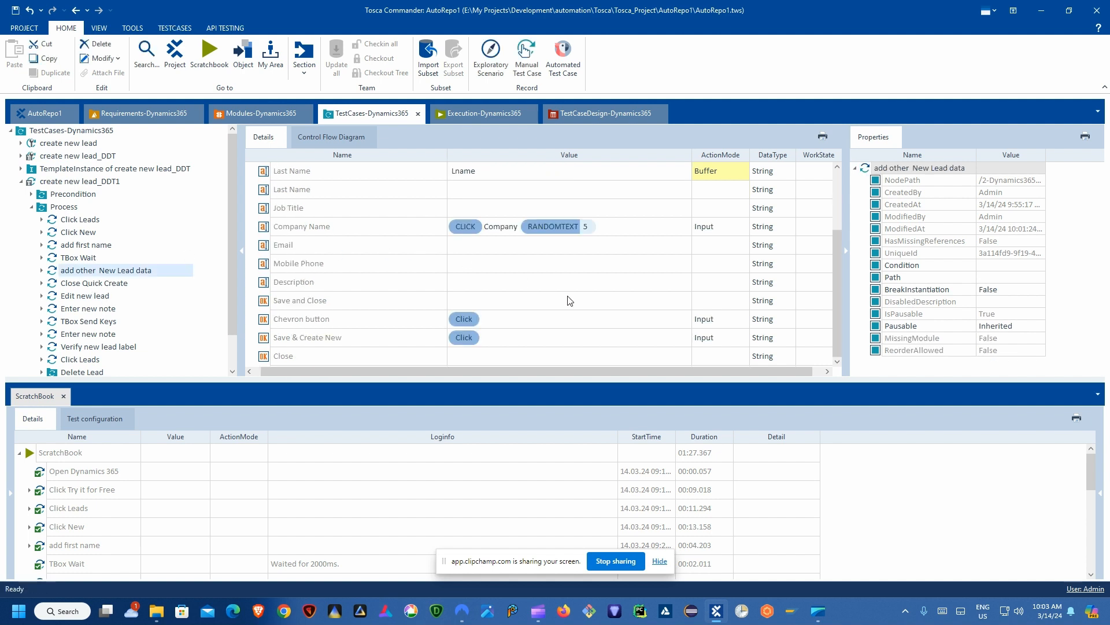
scroll(531, 247, up, 2)
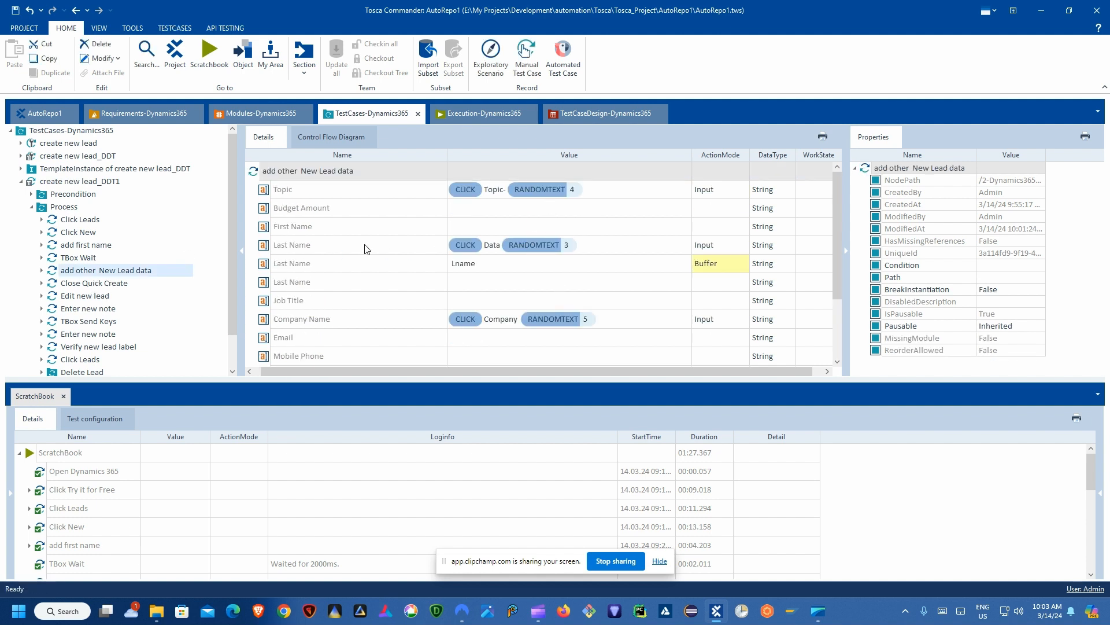
click(86, 245)
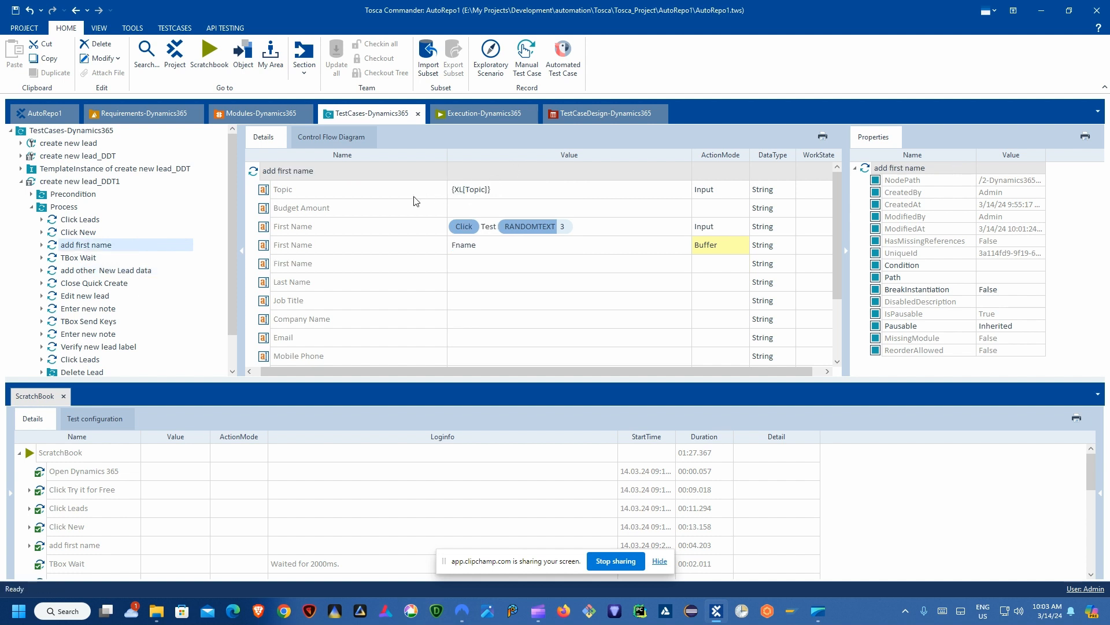
- Delete the Topic value from the add first name step
right_click(387, 192)
click(492, 215)
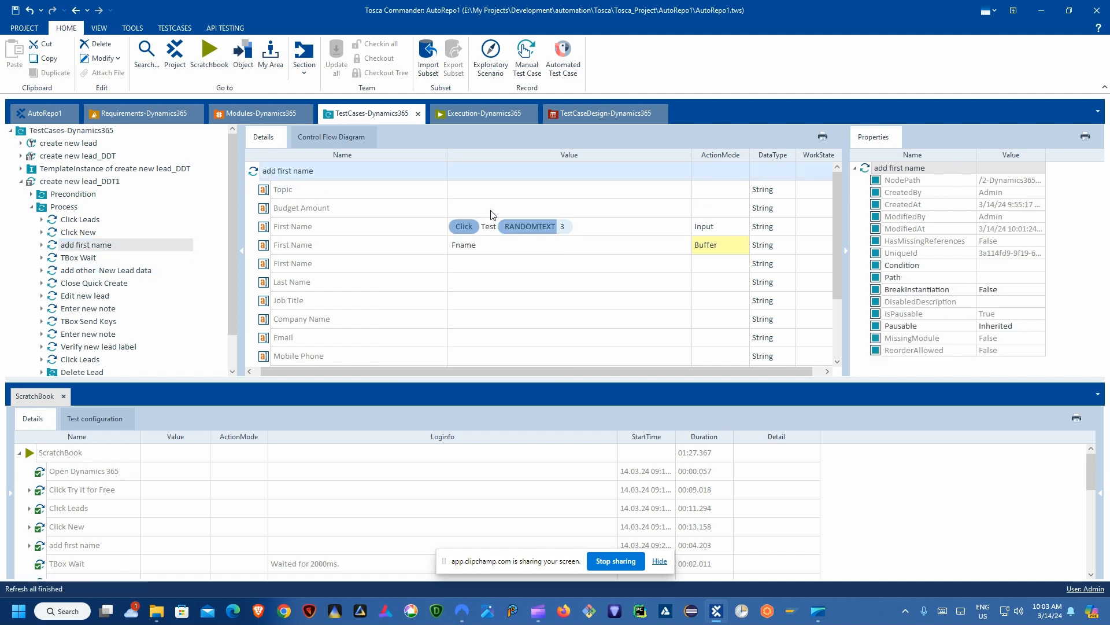
- Search for "buffer" and add a TBox Set Buffer test step to the Precondition folder of create new lead_DDT1
click(33, 195)
right_click(60, 197)
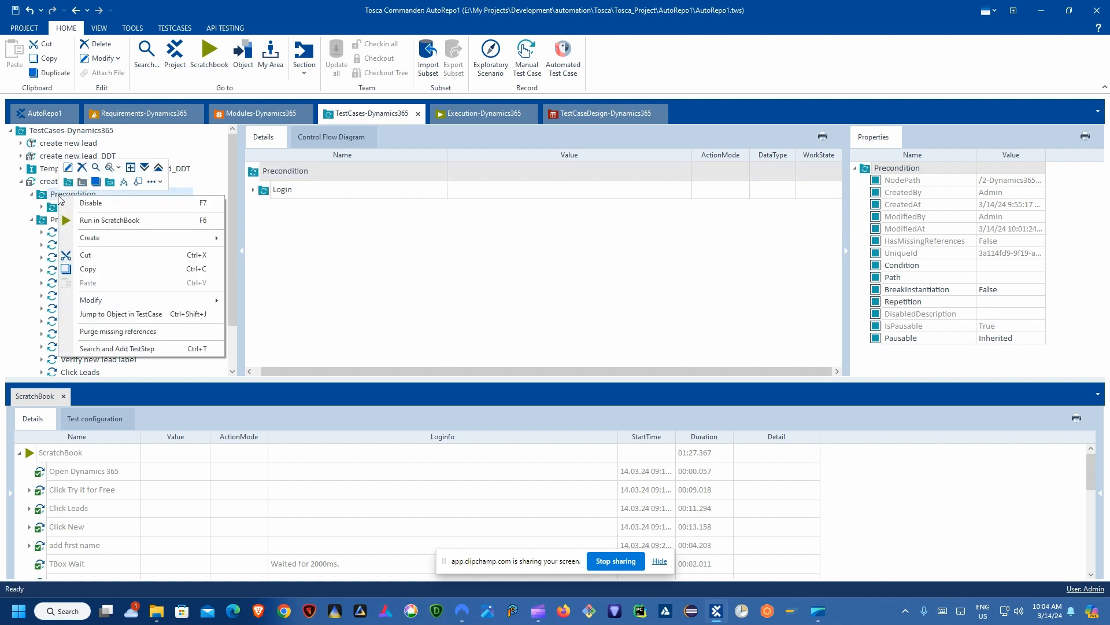
click(133, 348)
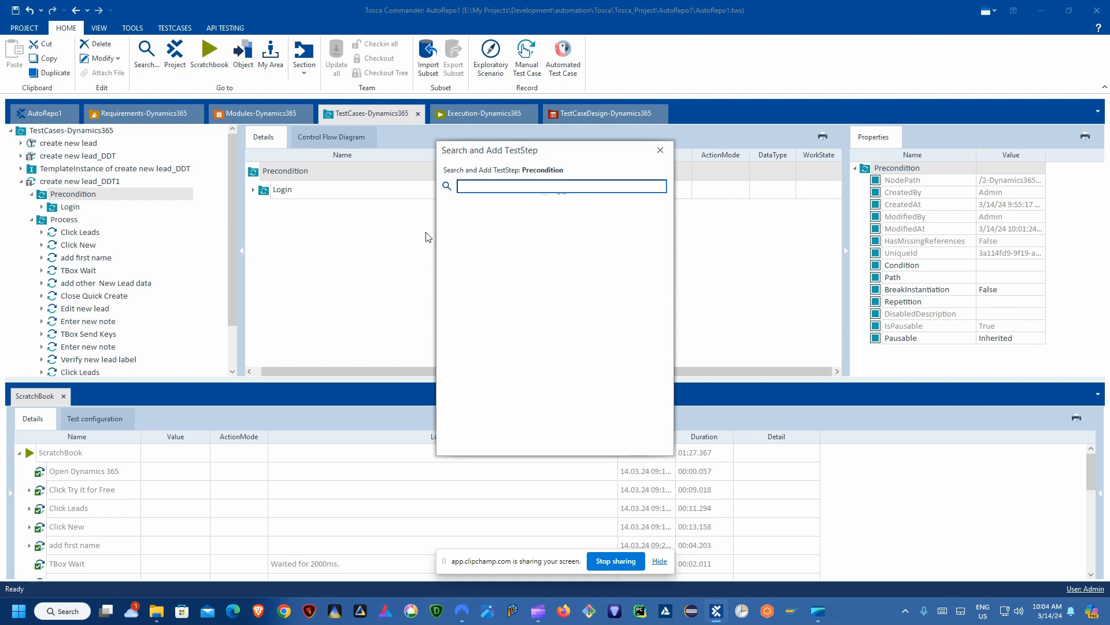
text(buffer)
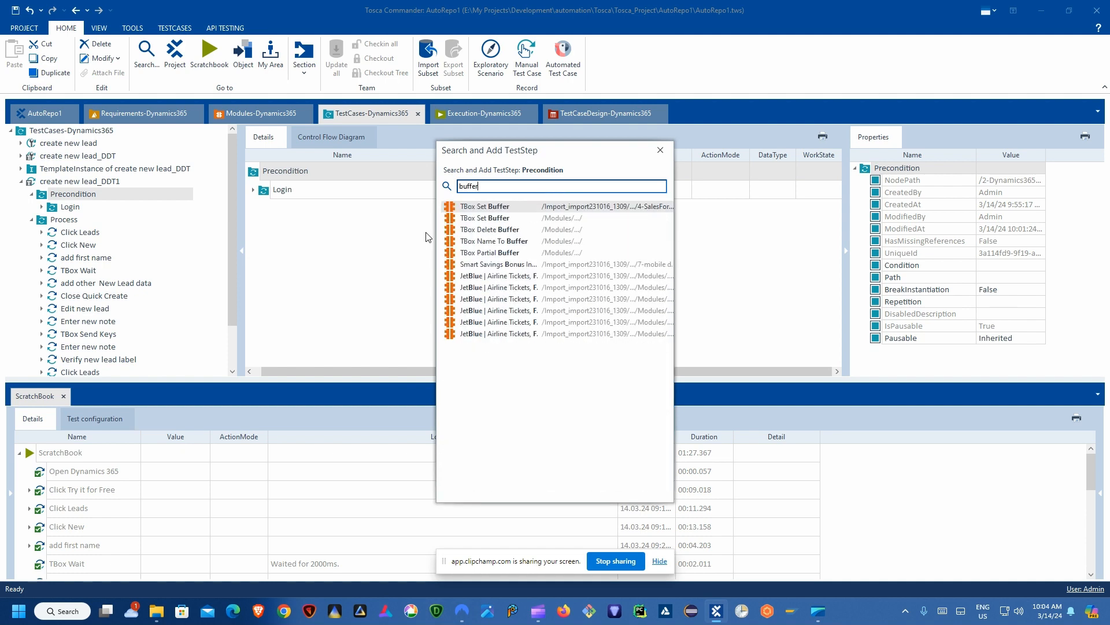
double_click(486, 219)
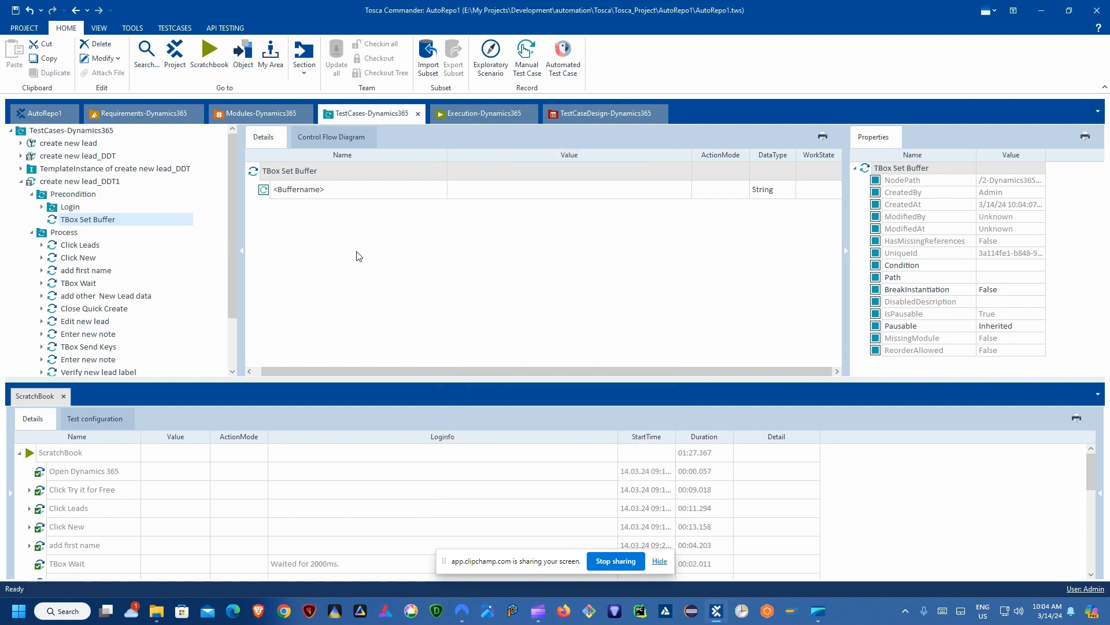
- Name the first two buffers in the TBox Set Buffer step fName and lName
click(322, 193)
click(351, 188)
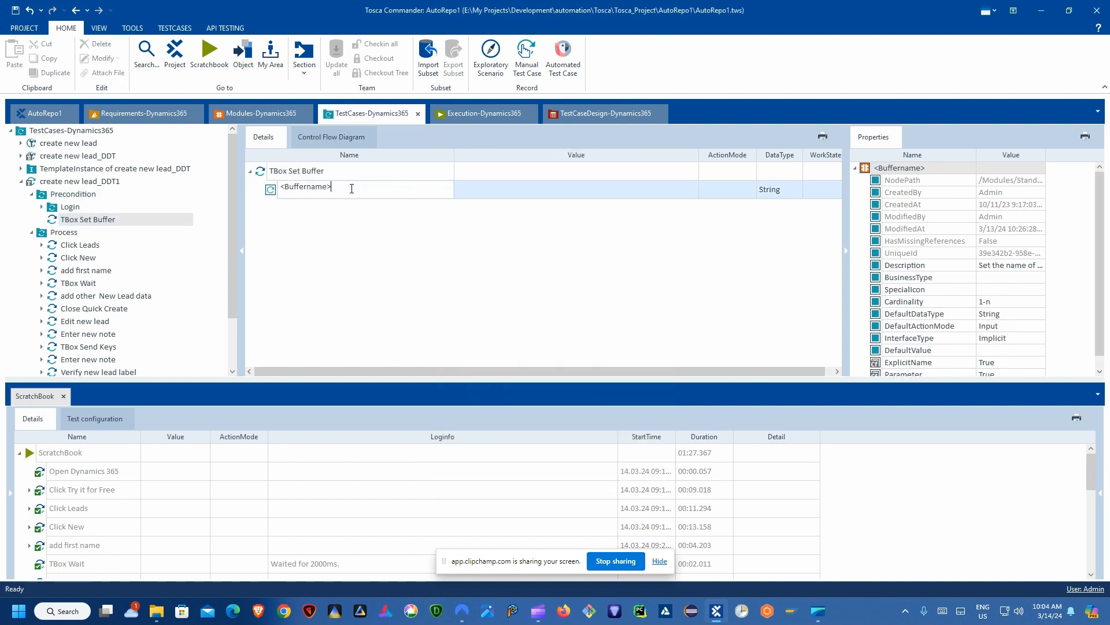
drag(362, 186, 236, 187)
text(fName)
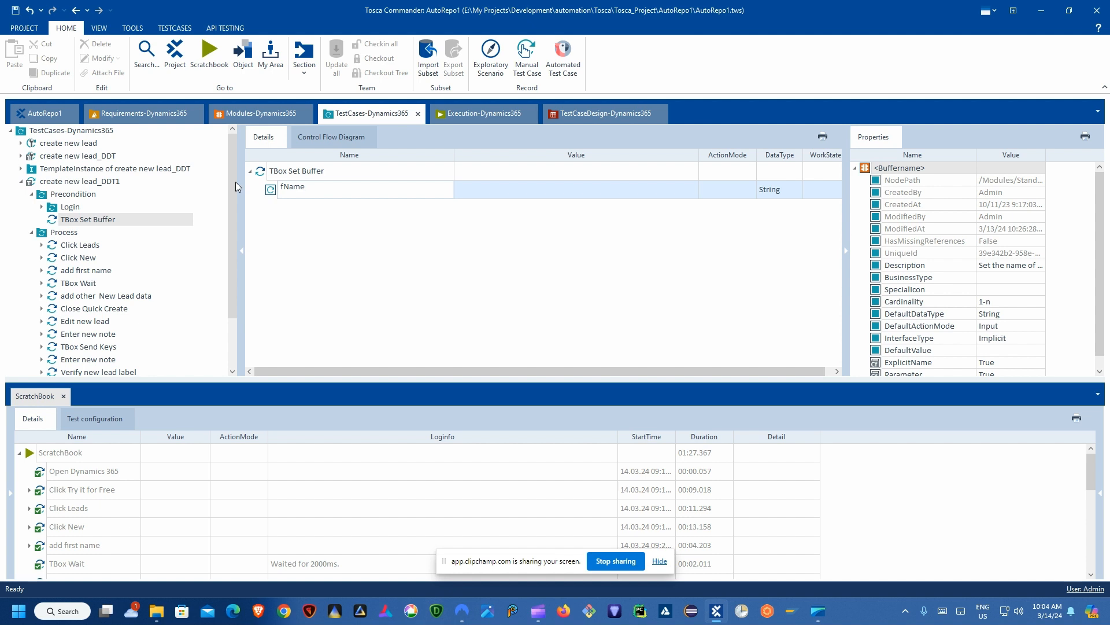
key(Return)
click(307, 212)
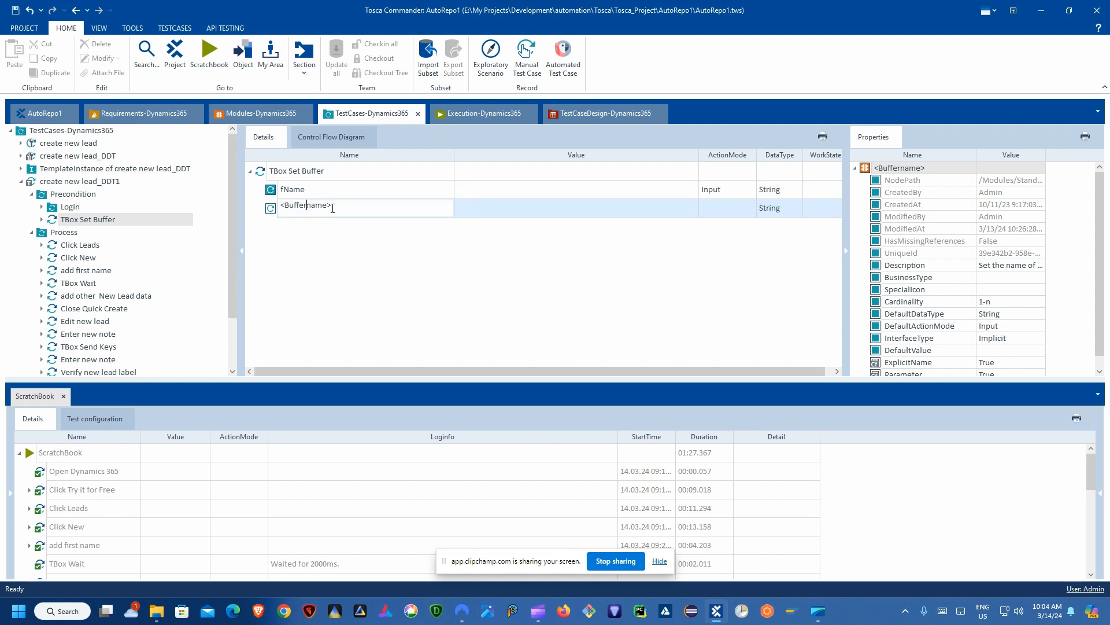
drag(331, 205, 258, 203)
text(lName)
key(Return)
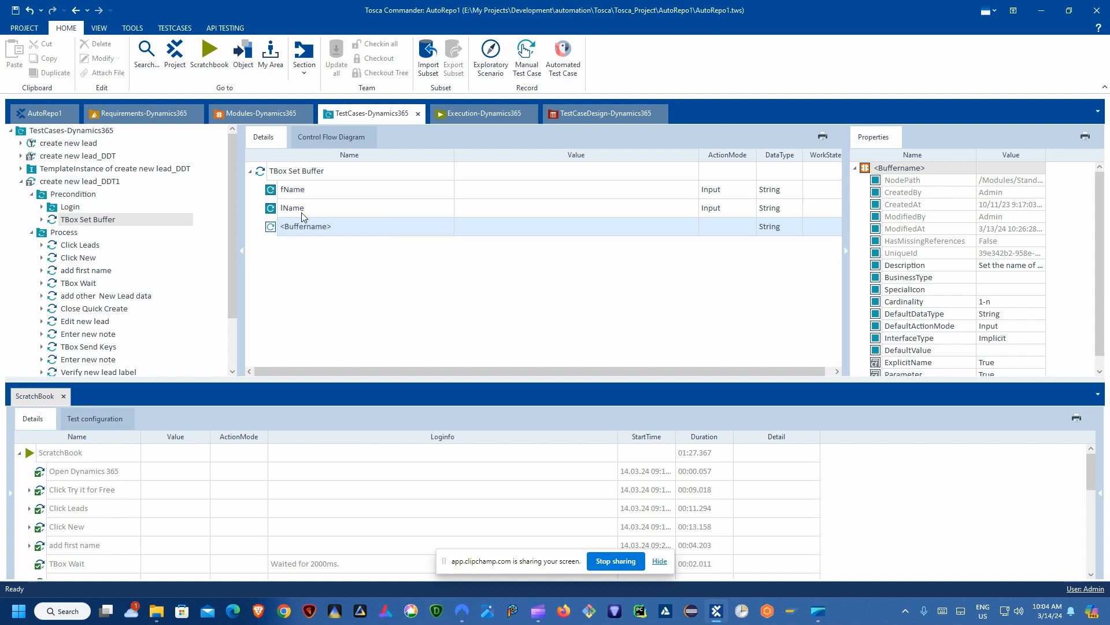
- Add two more buffers named Topic and Company to the TBox Set Buffer step
click(328, 228)
drag(332, 223, 272, 219)
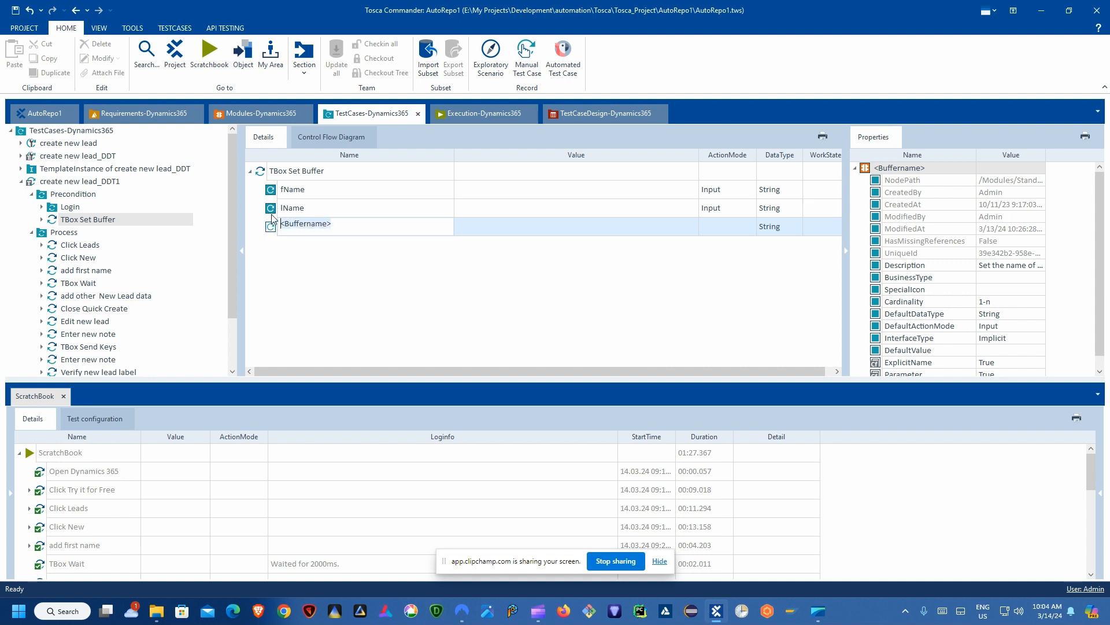
text(Topic)
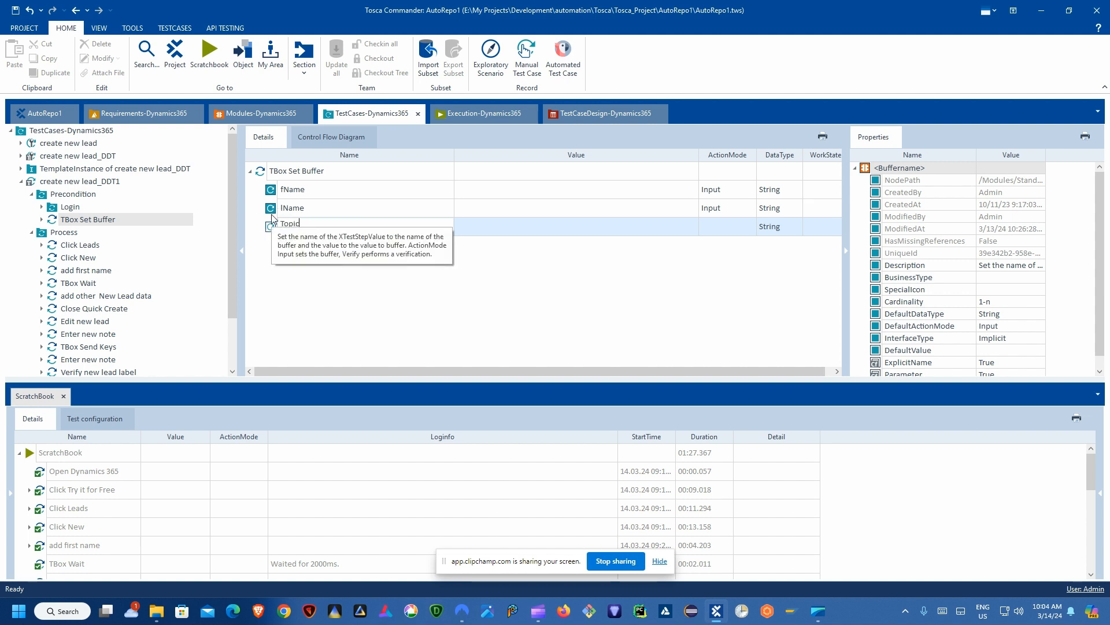
key(Return)
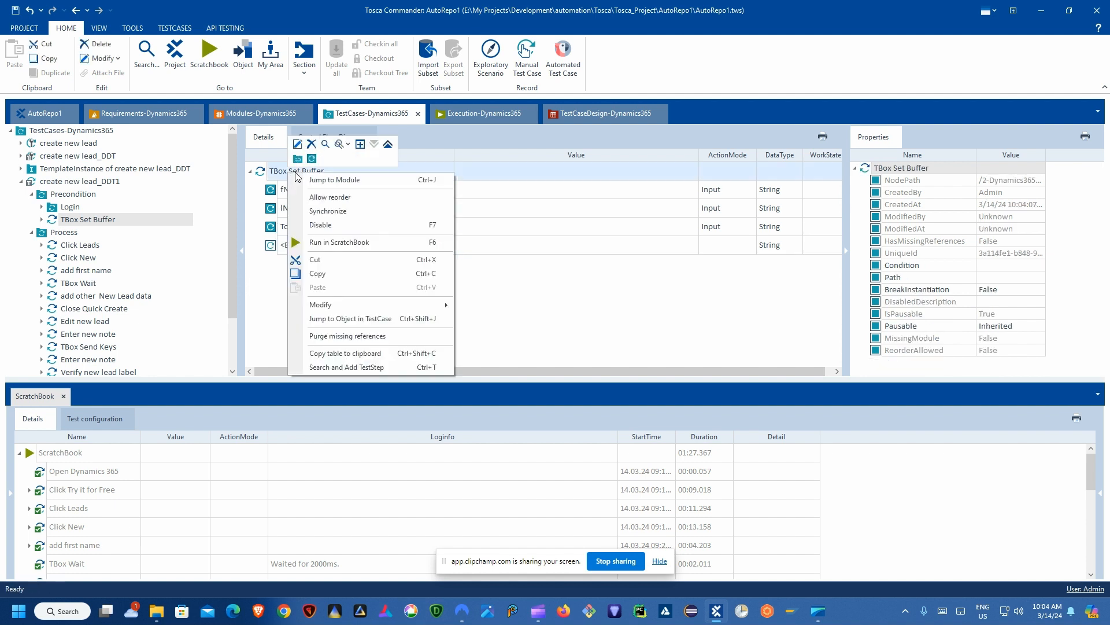
right_click(289, 174)
click(283, 247)
click(301, 248)
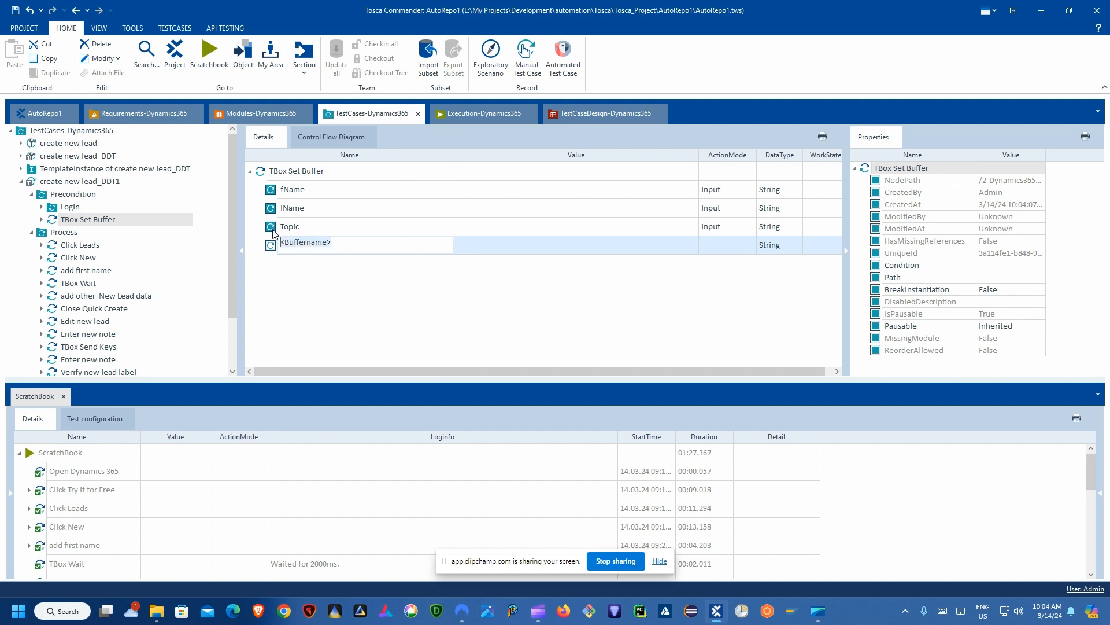
text(dom)
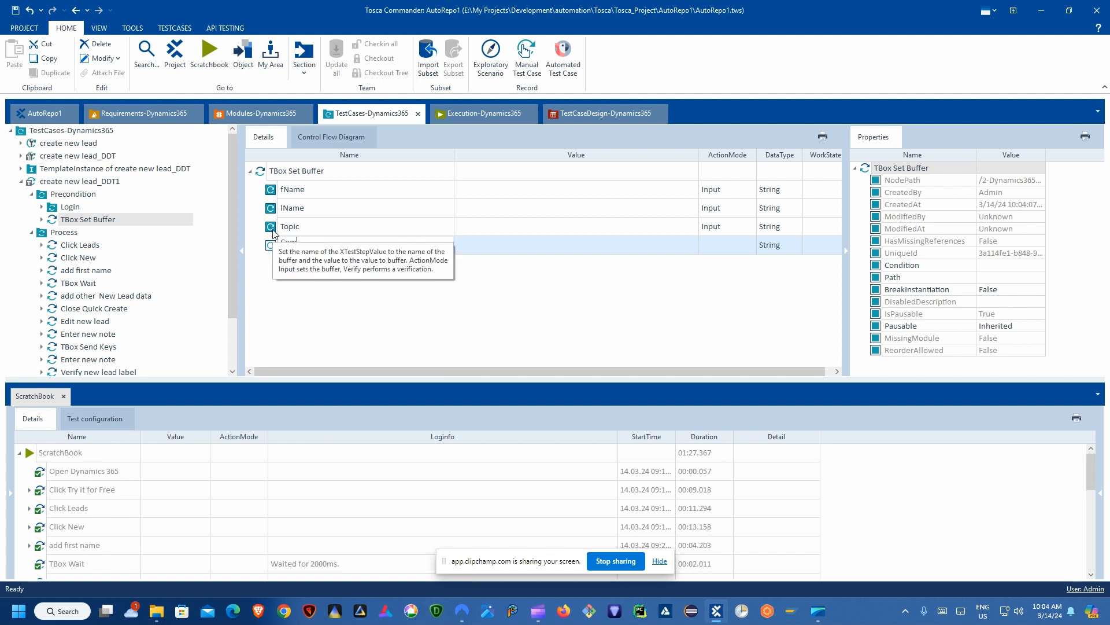
text(pany)
key(Return)
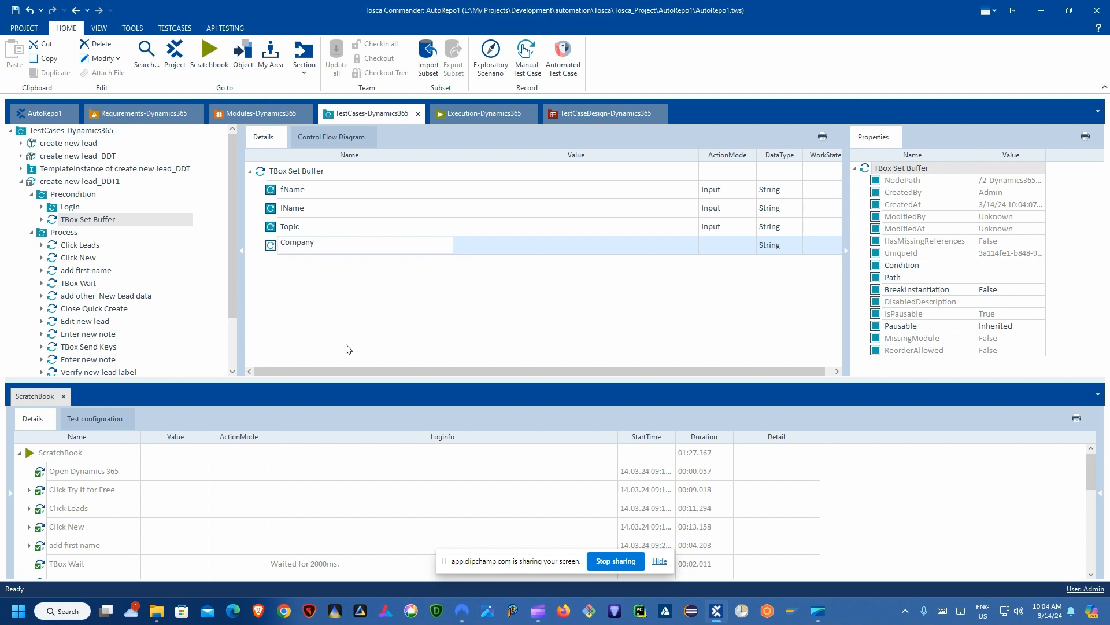
- Review the new buffers against the Process steps of create new lead_DDT1 and the attributes of the Create Test Lead_1 sheet
click(292, 195)
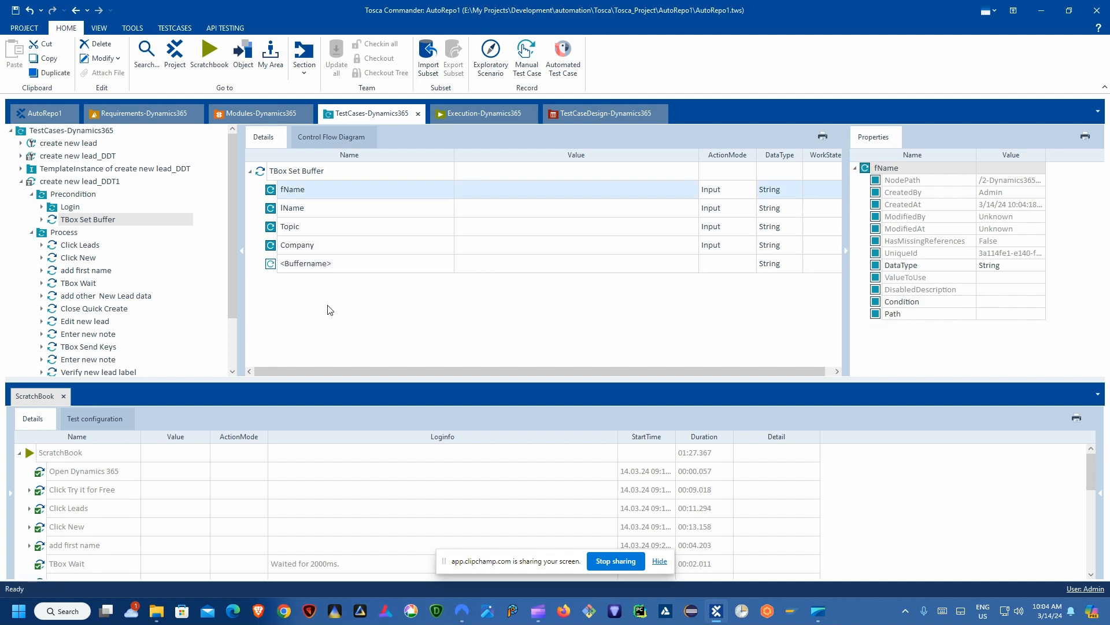
click(287, 248)
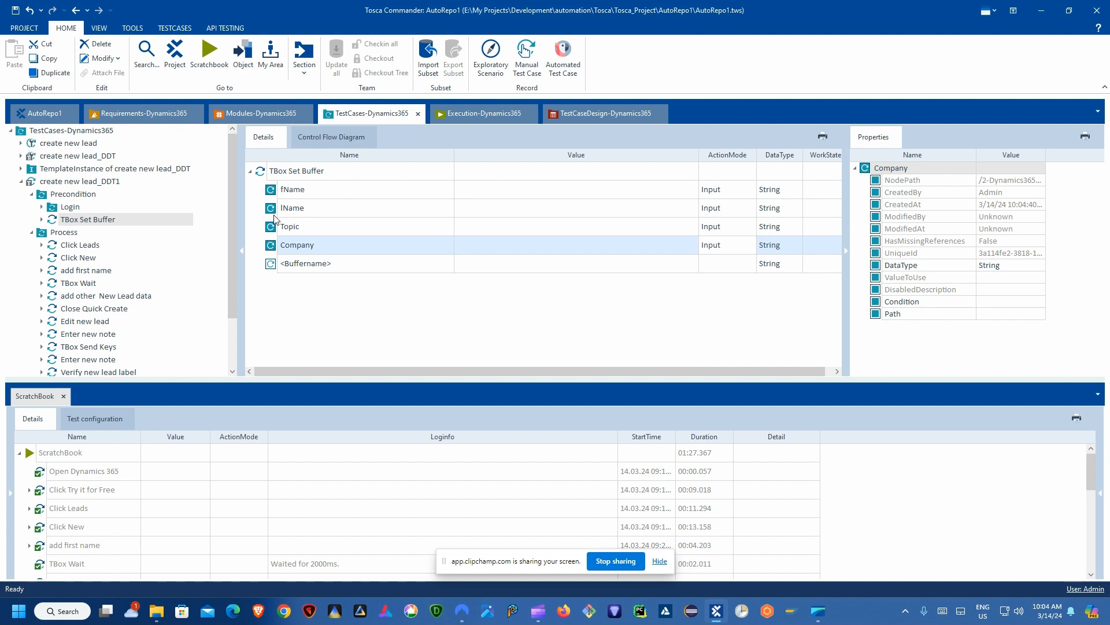
click(96, 271)
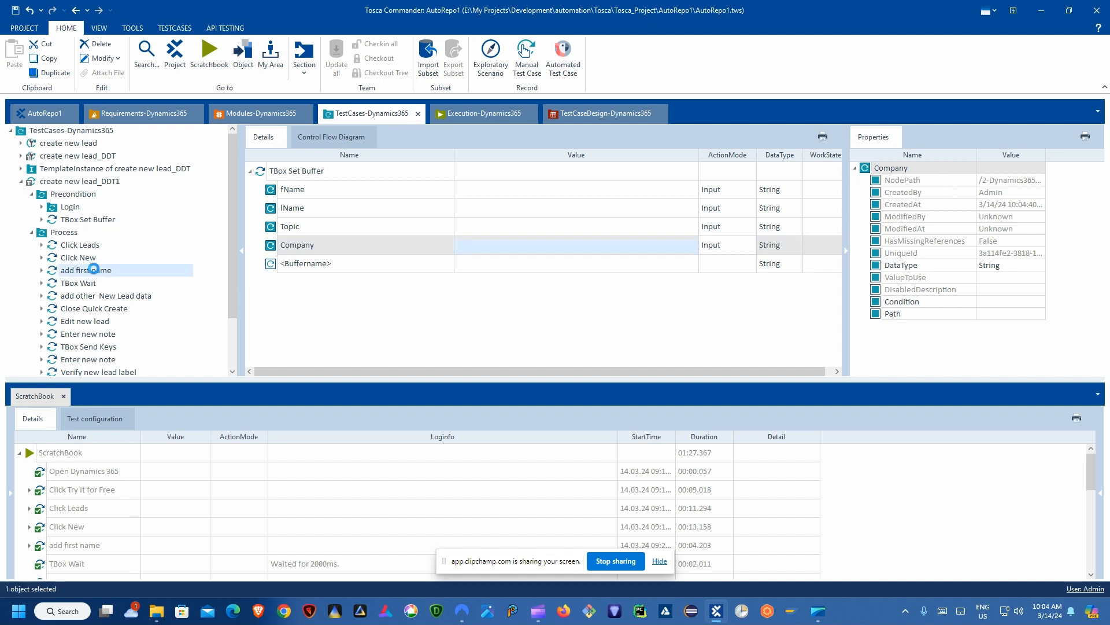
click(85, 220)
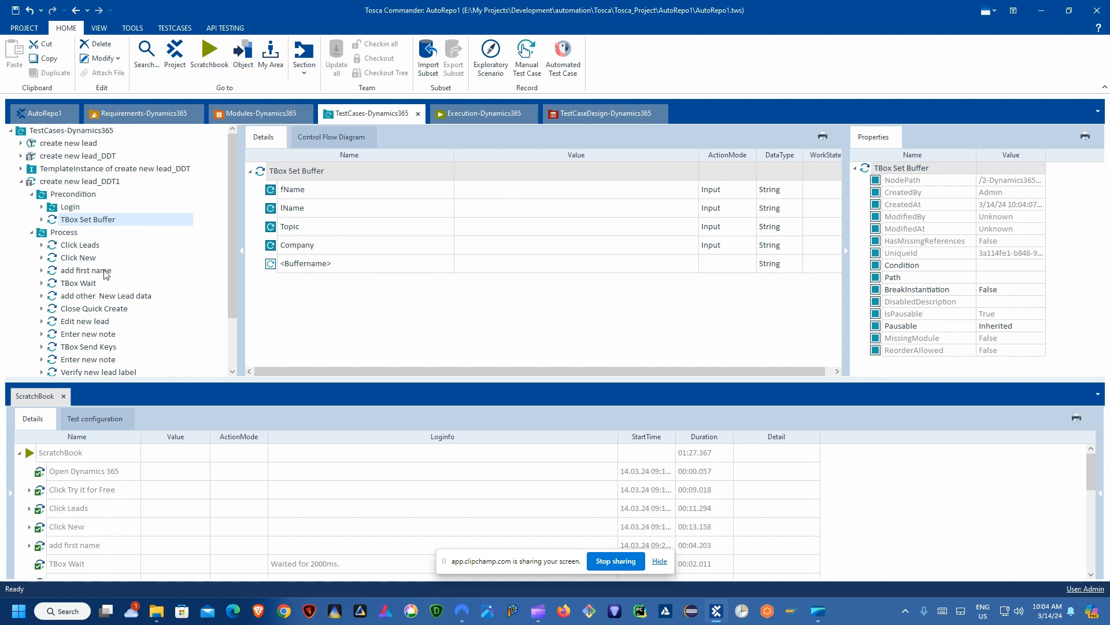
scroll(104, 292, down, 2)
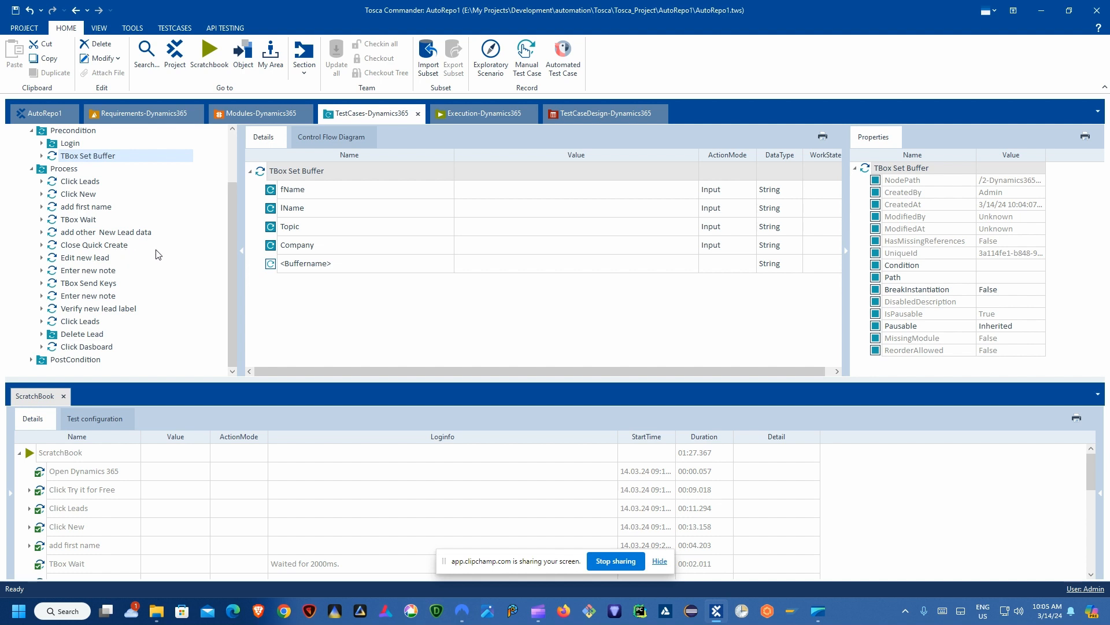
drag(230, 251, 229, 210)
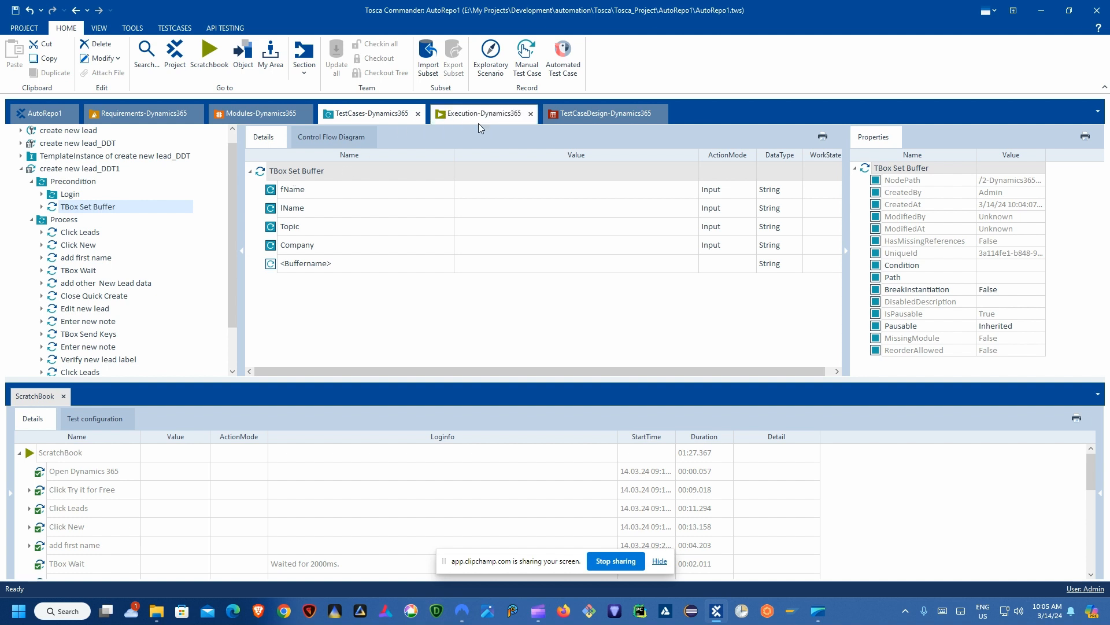
click(567, 120)
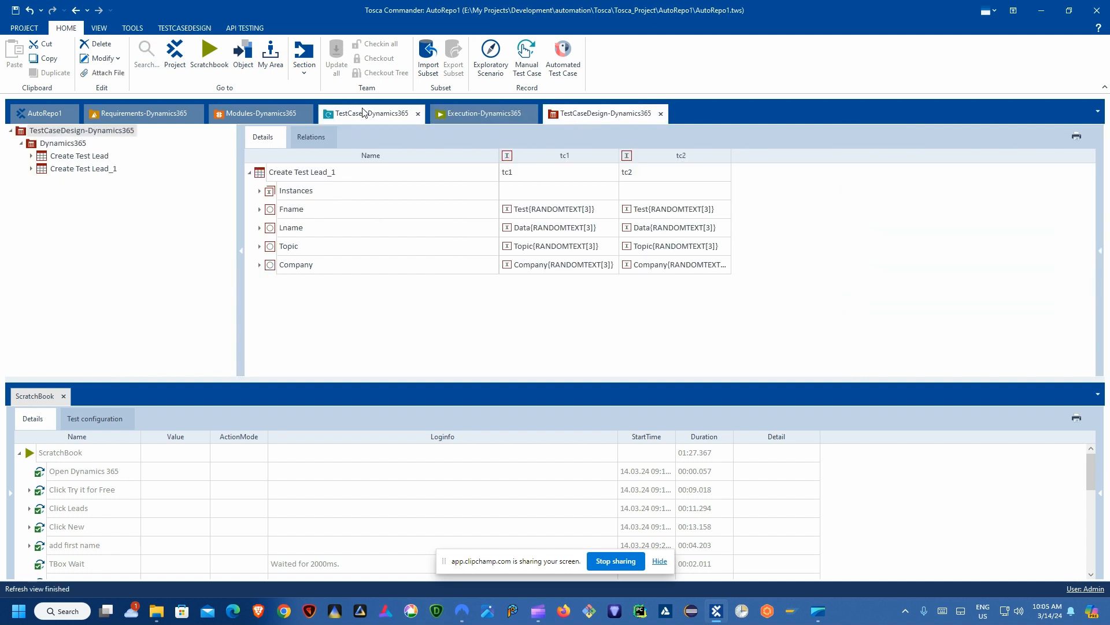
click(412, 115)
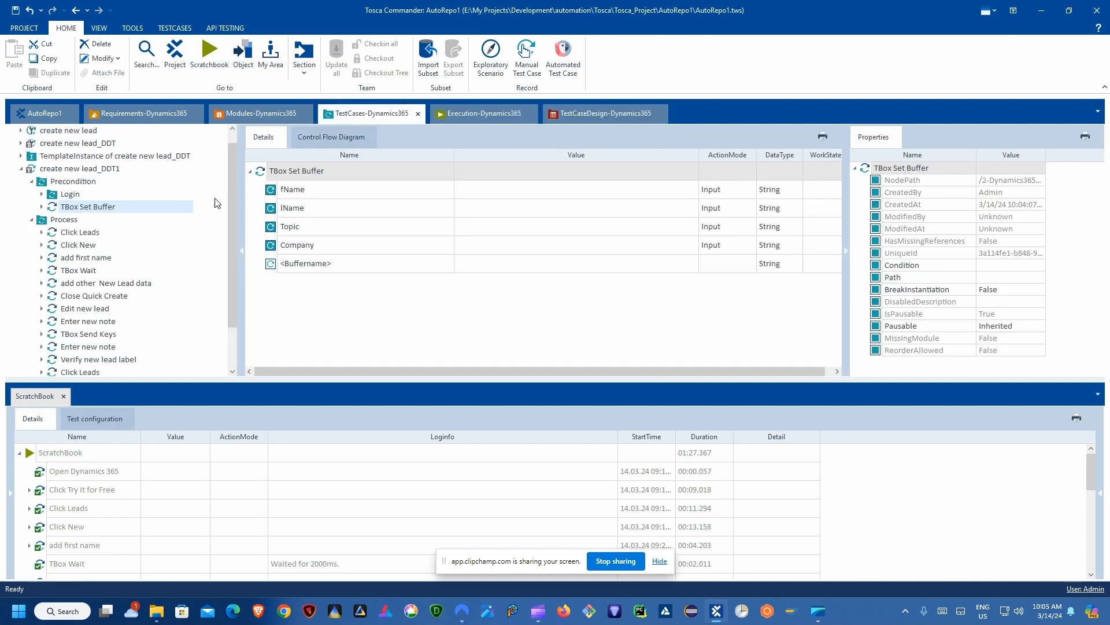
- Map the test sheet's Fname and Lname attributes to the fName and lName buffer values as {XL[Fname]} and {XL[Lname]}
click(593, 116)
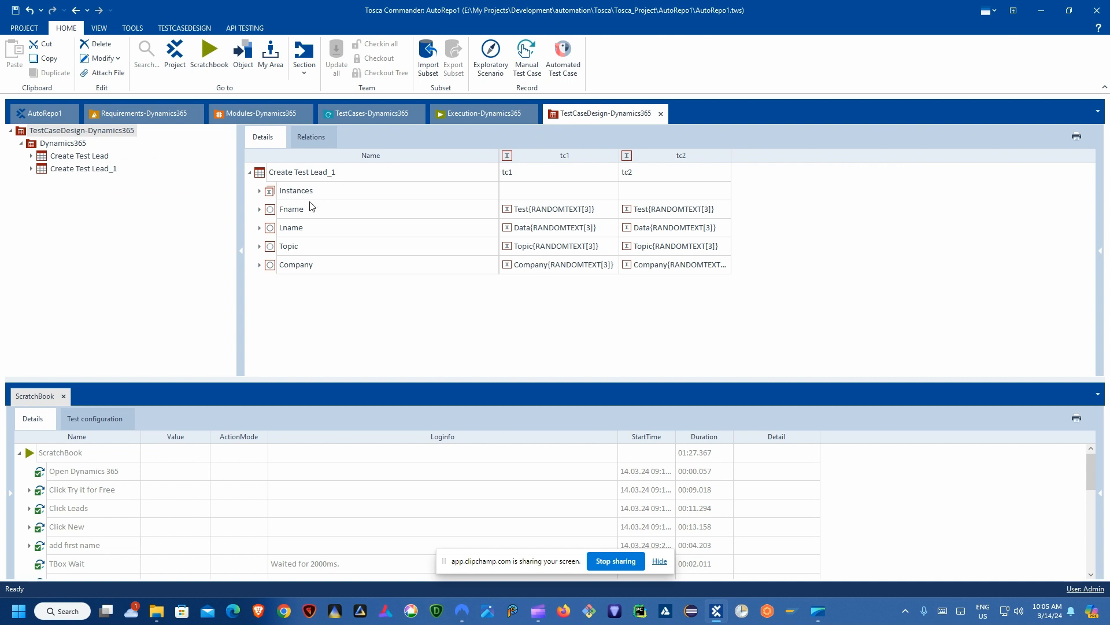
click(280, 215)
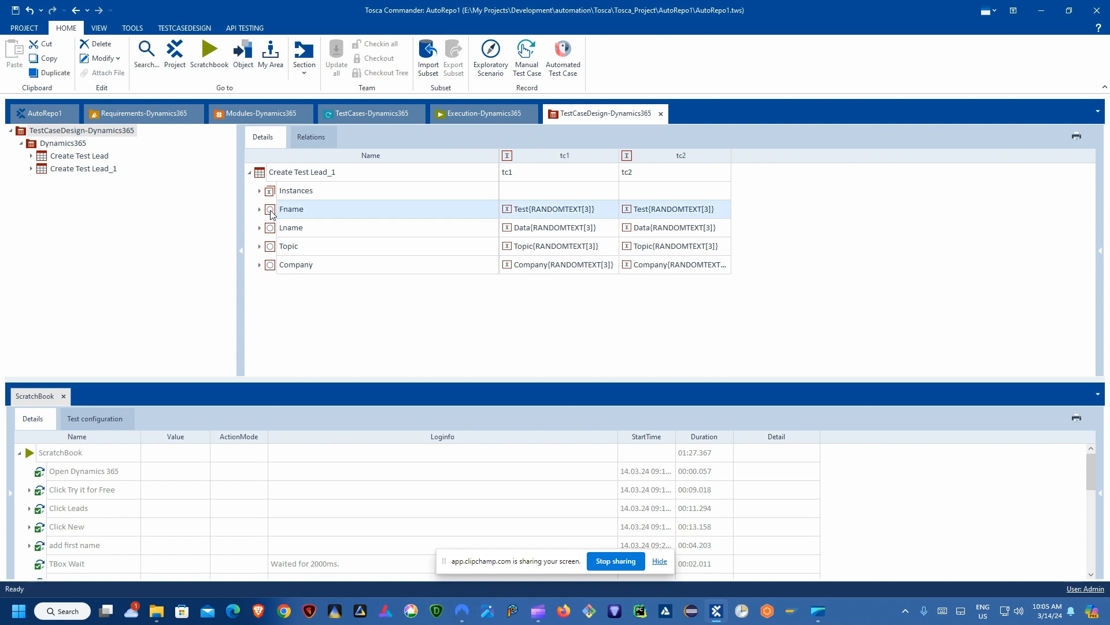
drag(270, 214, 499, 194)
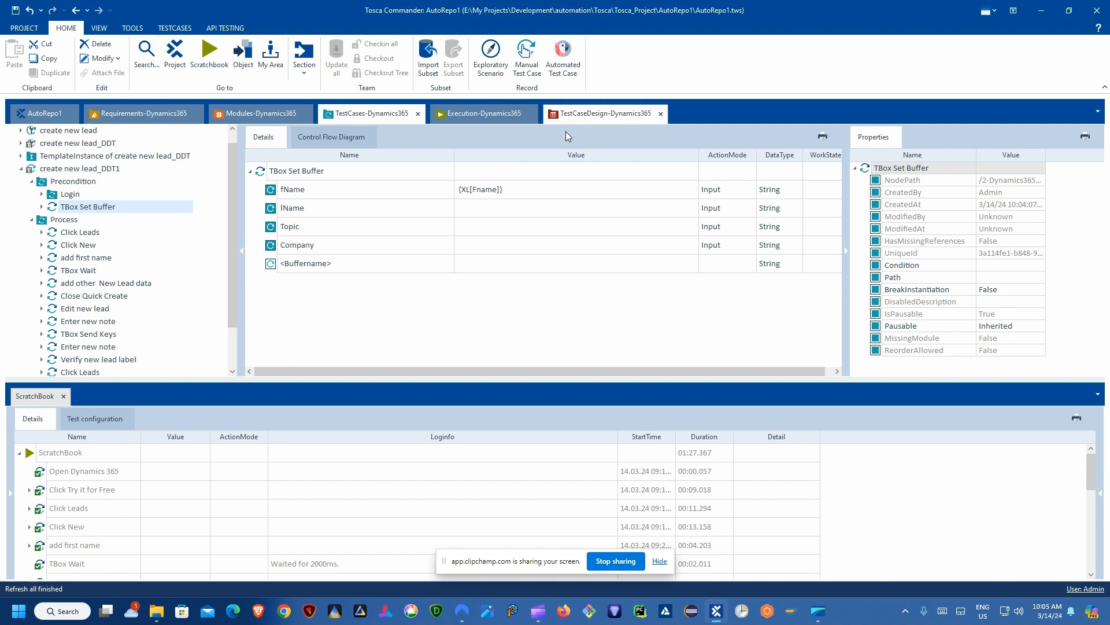
click(572, 115)
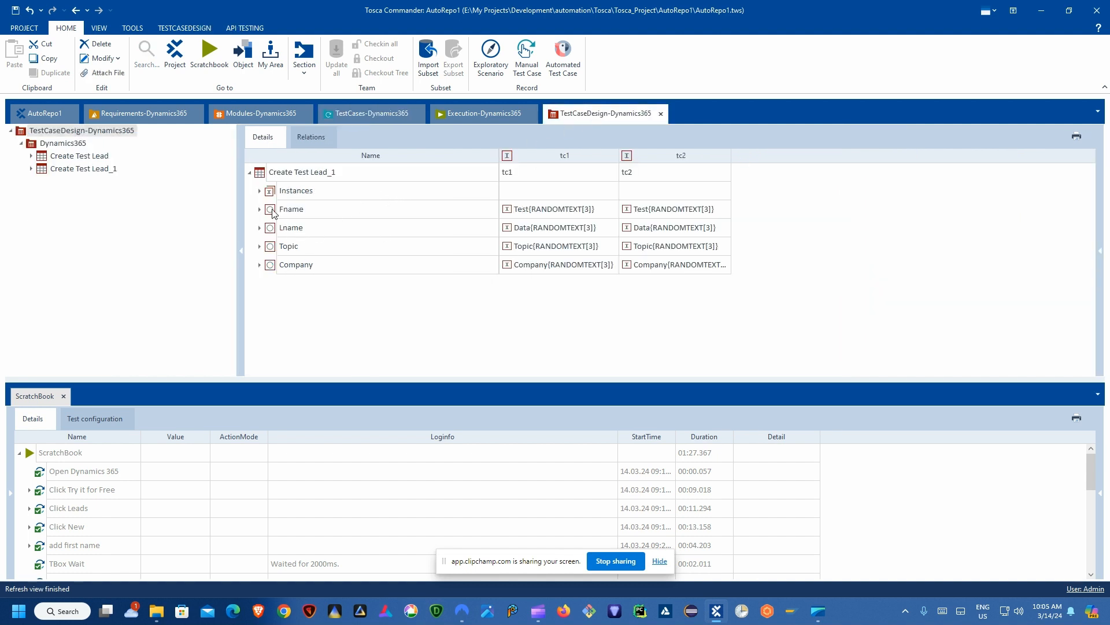
drag(274, 213, 485, 213)
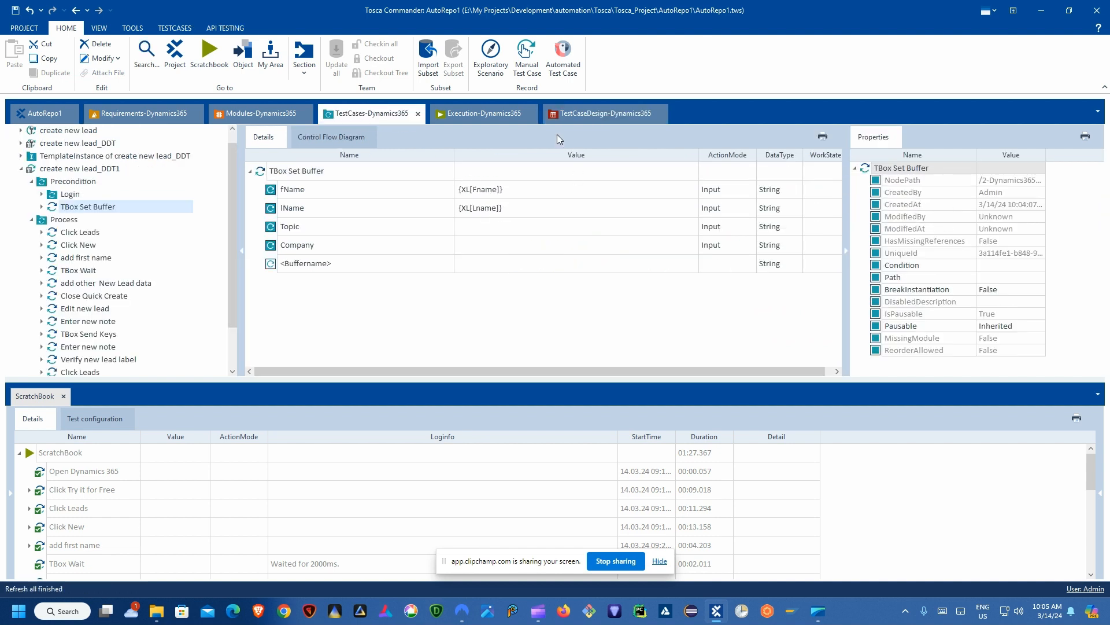
- Map the test sheet's Topic and Company attributes to the matching buffer values as {XL[Topic]} and {XL[Company]}
click(575, 115)
click(270, 249)
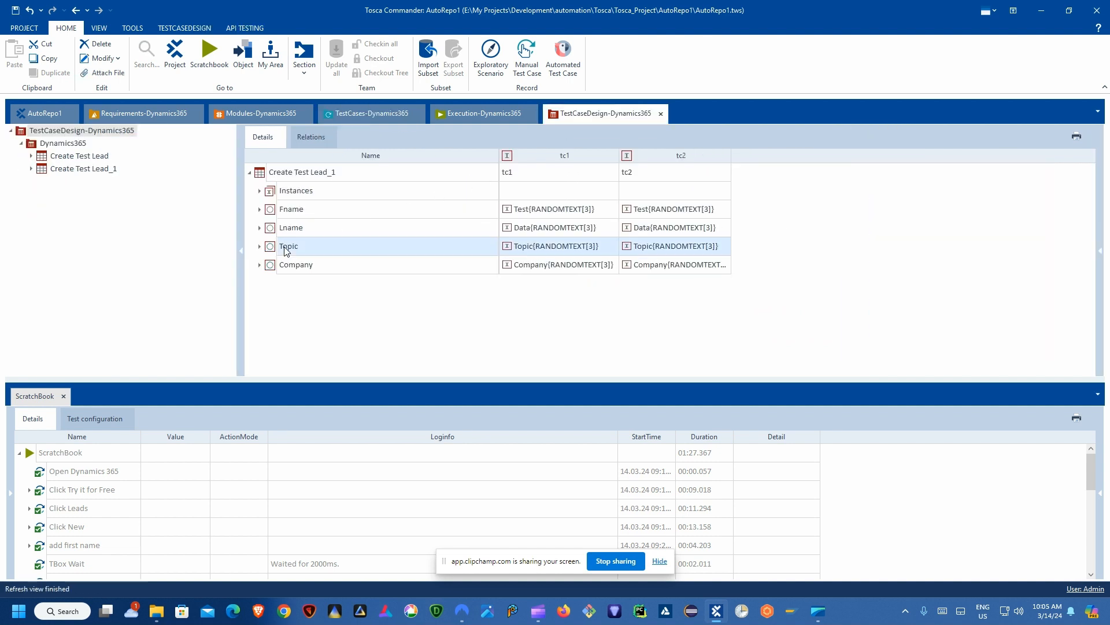
drag(270, 249, 508, 232)
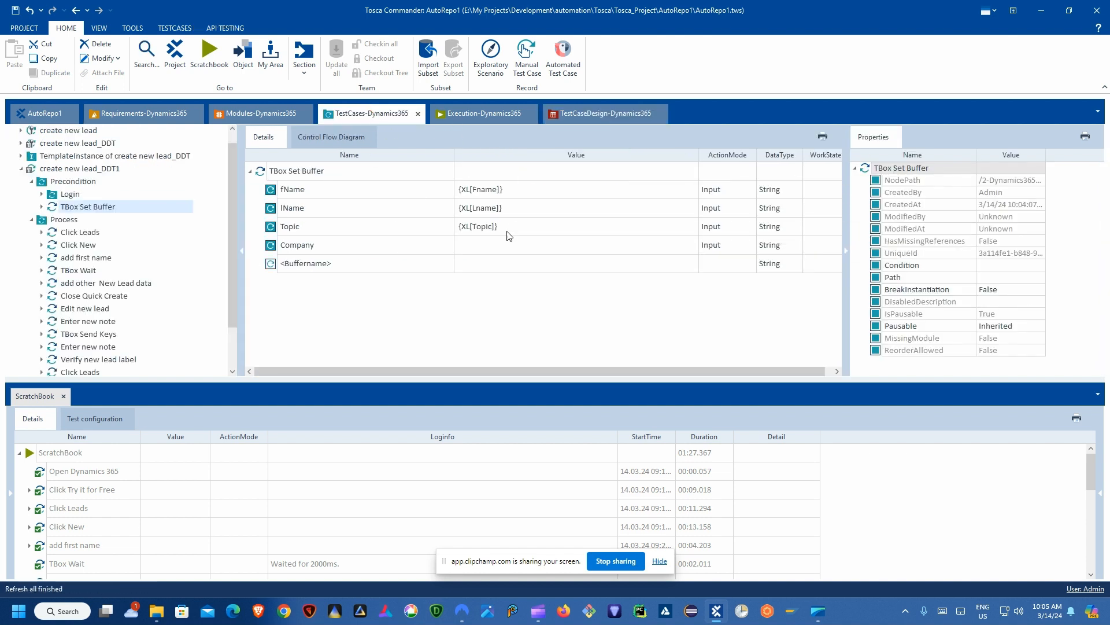
click(566, 121)
drag(286, 266, 471, 248)
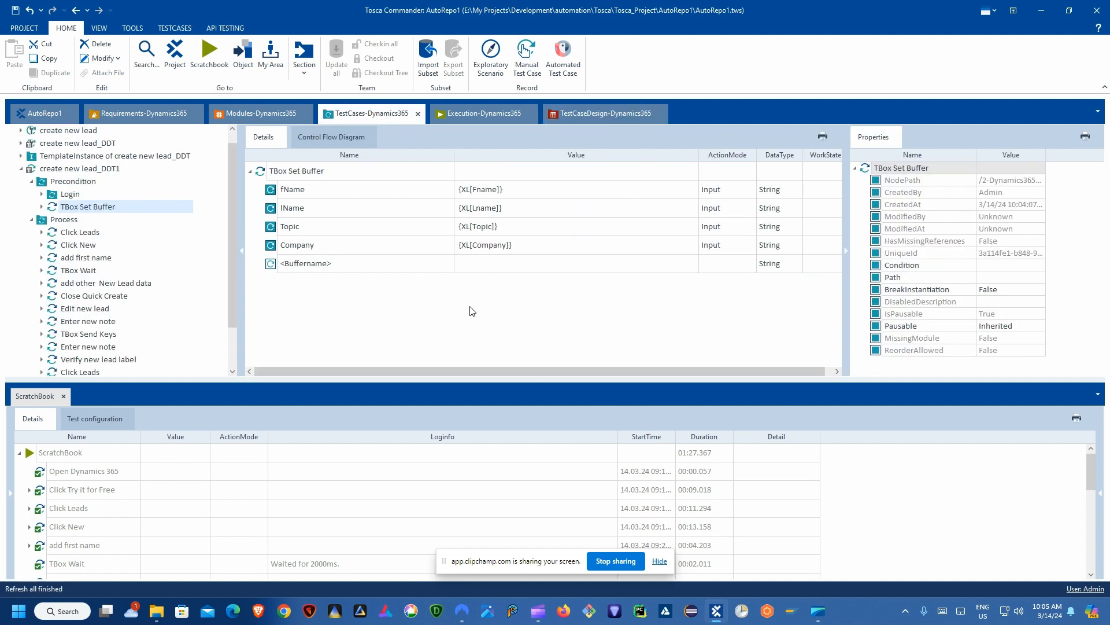
- Rename the fName and lName buffers to fNameXL and lNameXL
click(323, 193)
click(323, 193)
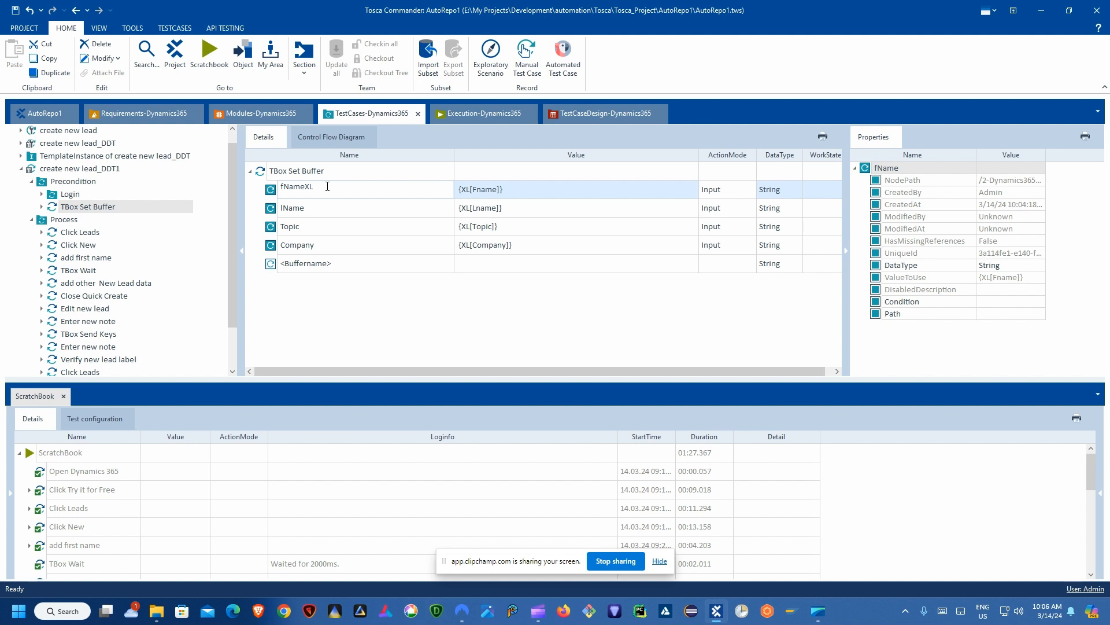
key(Return)
click(346, 209)
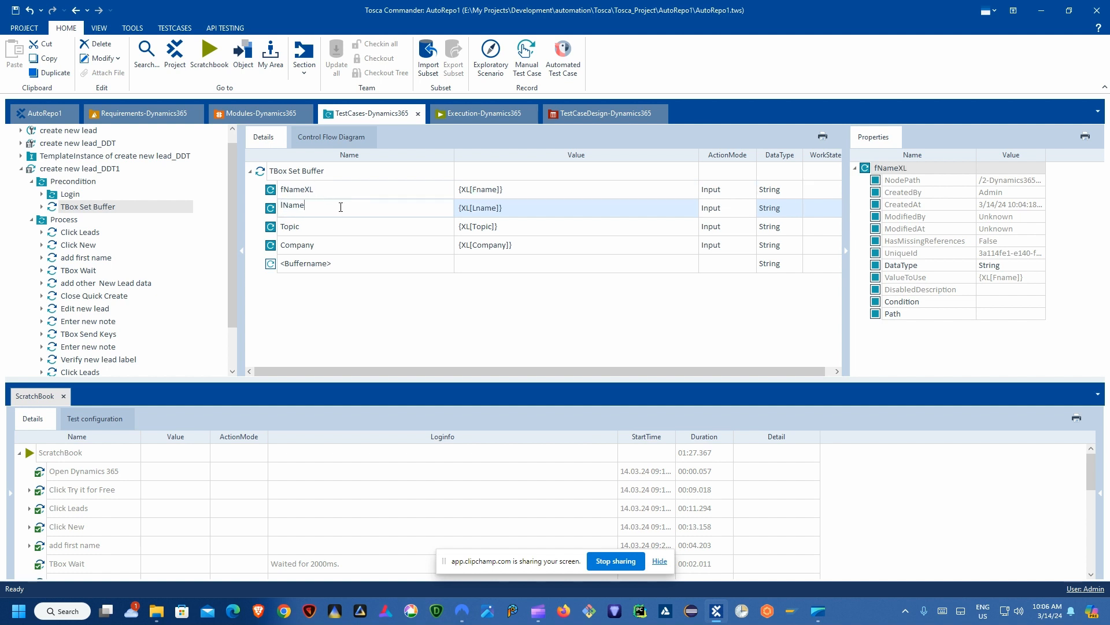
text(XL)
key(Return)
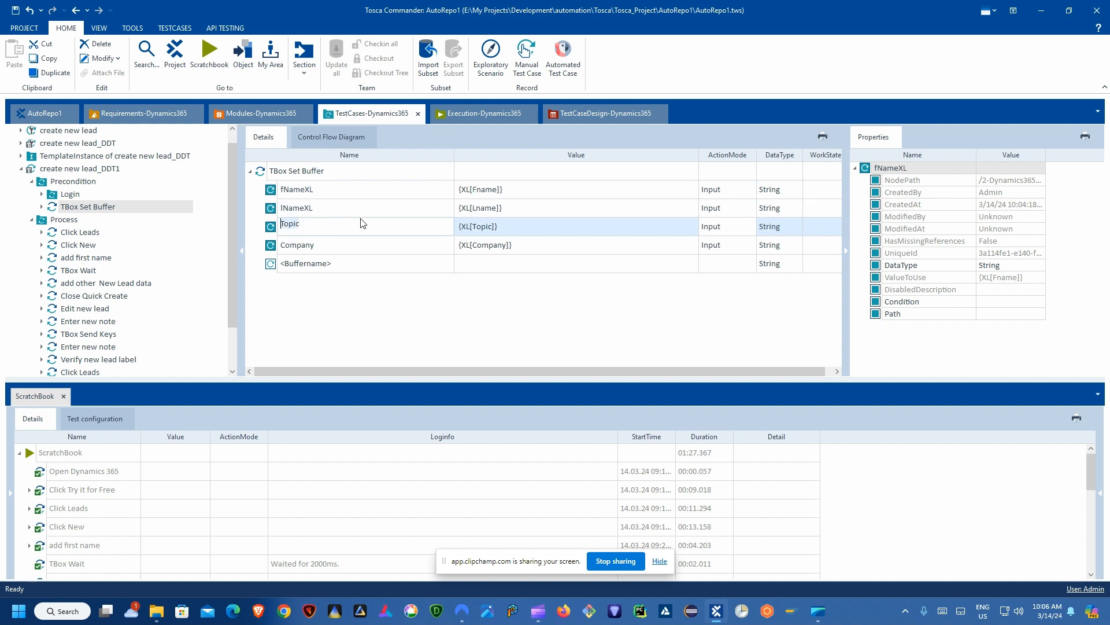
- Rename the Topic and Company buffers to TopicXL and CompanyXL
click(349, 226)
text(XL)
key(Return)
click(348, 244)
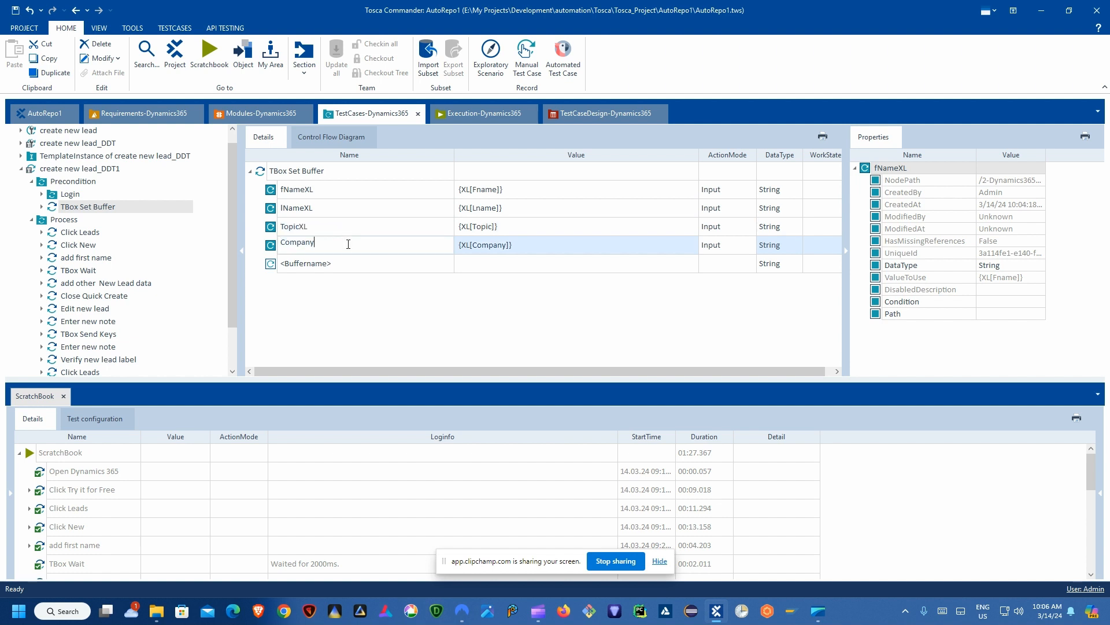
text(XL)
key(Return)
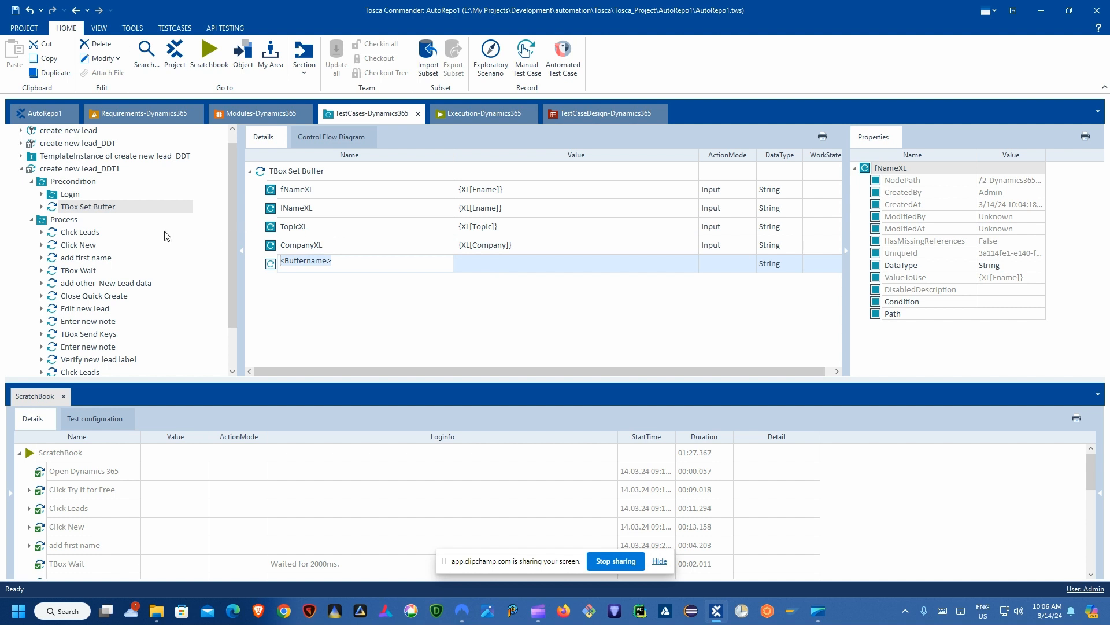
- Copy the fNameXL buffer name and open the add first name step of create new lead_DDT1
click(310, 191)
click(307, 196)
drag(334, 191, 265, 196)
key(ctrl+c)
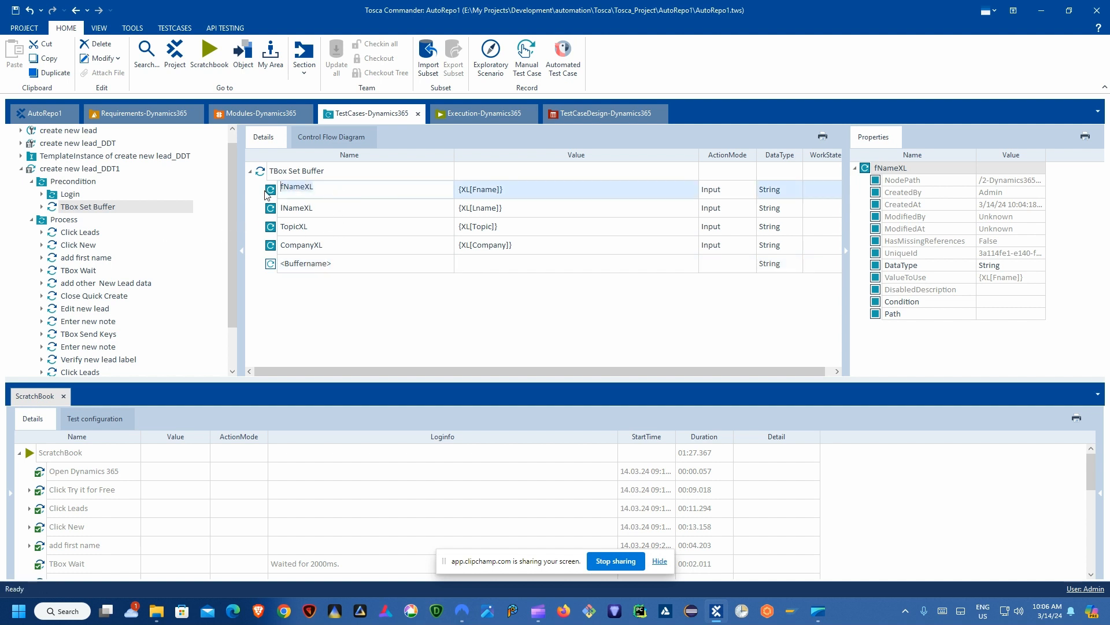
click(90, 258)
- Try to replace the random test text in the First Name input value with a reference to the fNameXL buffer
click(537, 233)
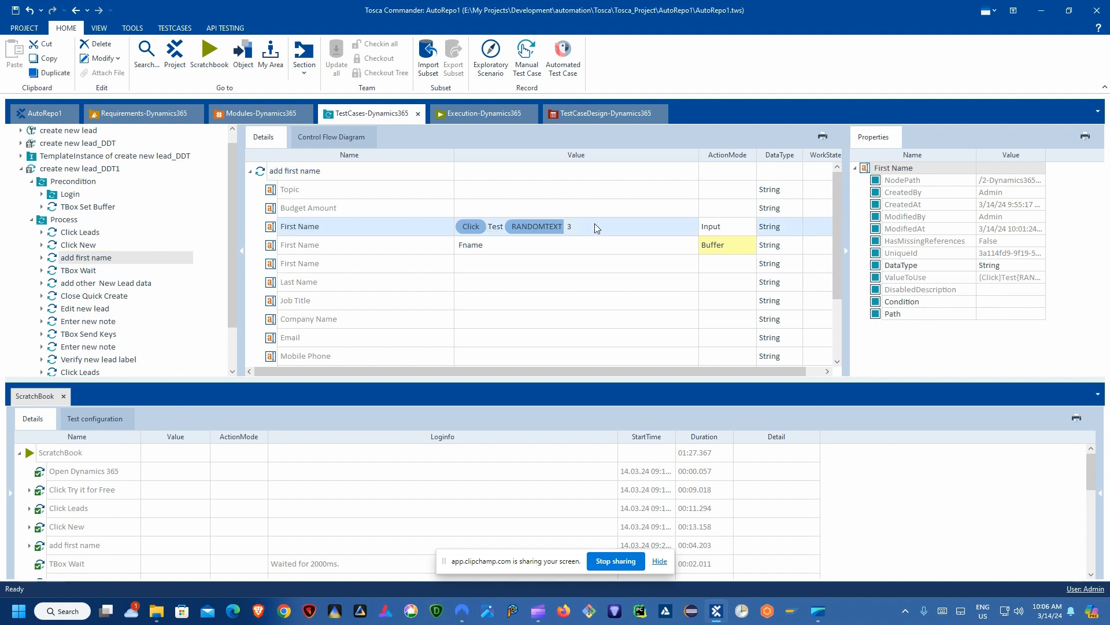
click(558, 236)
drag(505, 229, 611, 225)
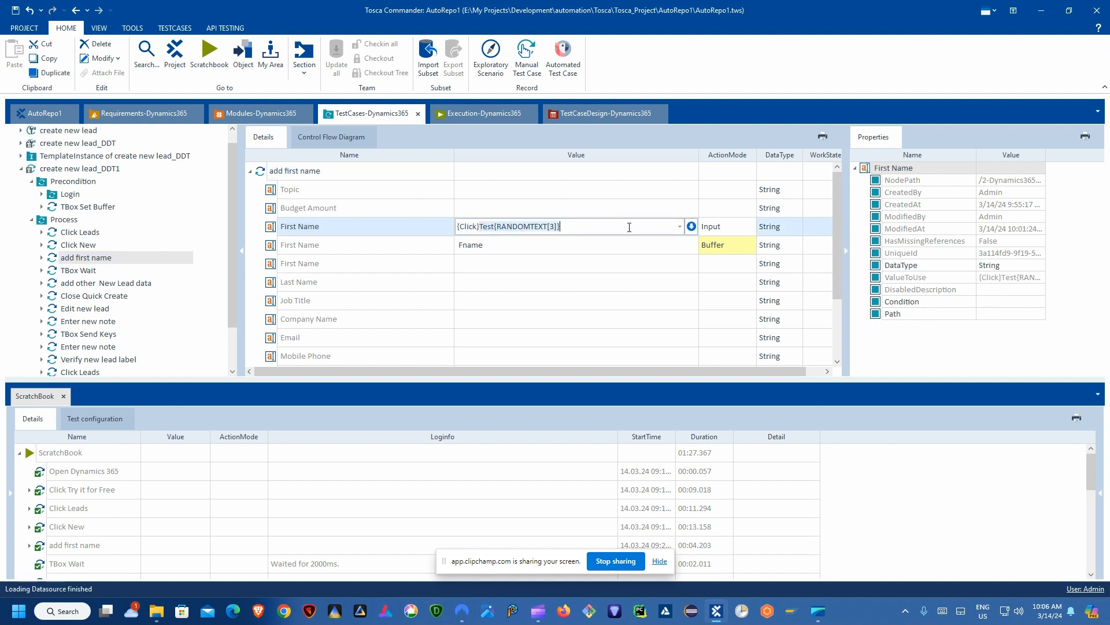
text({Click}B{)
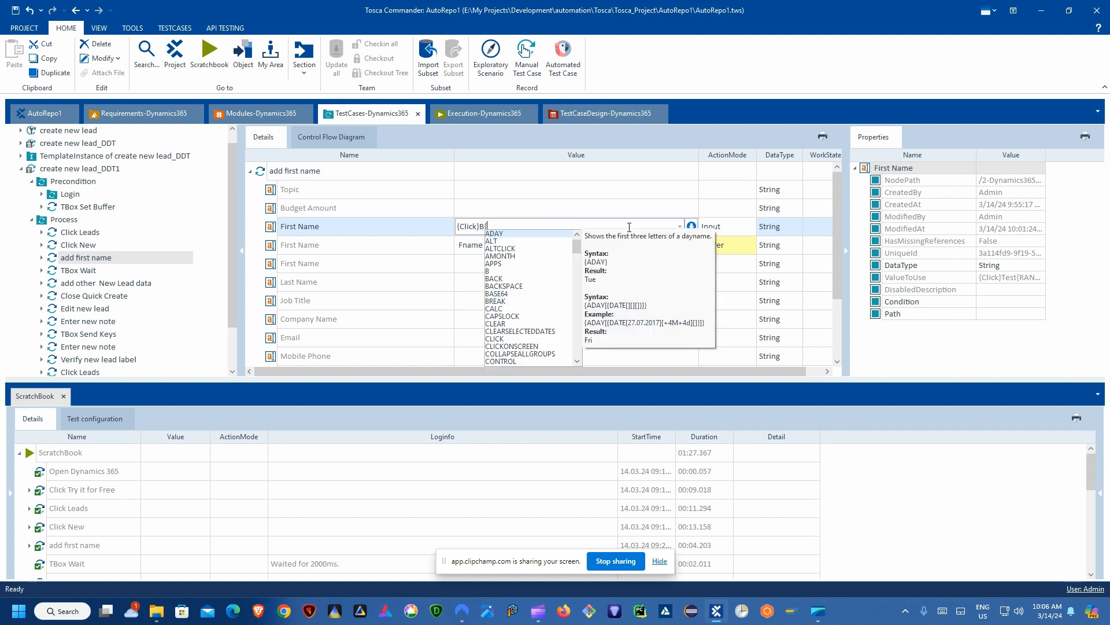
key(ctrl+v)
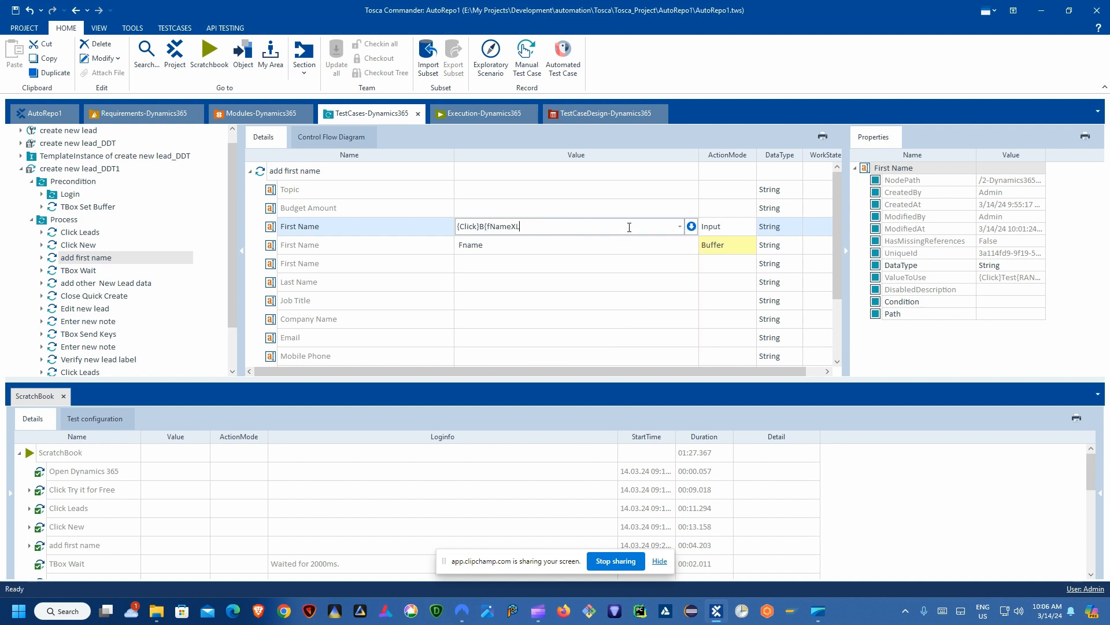
text(})
text([)
key(Return)
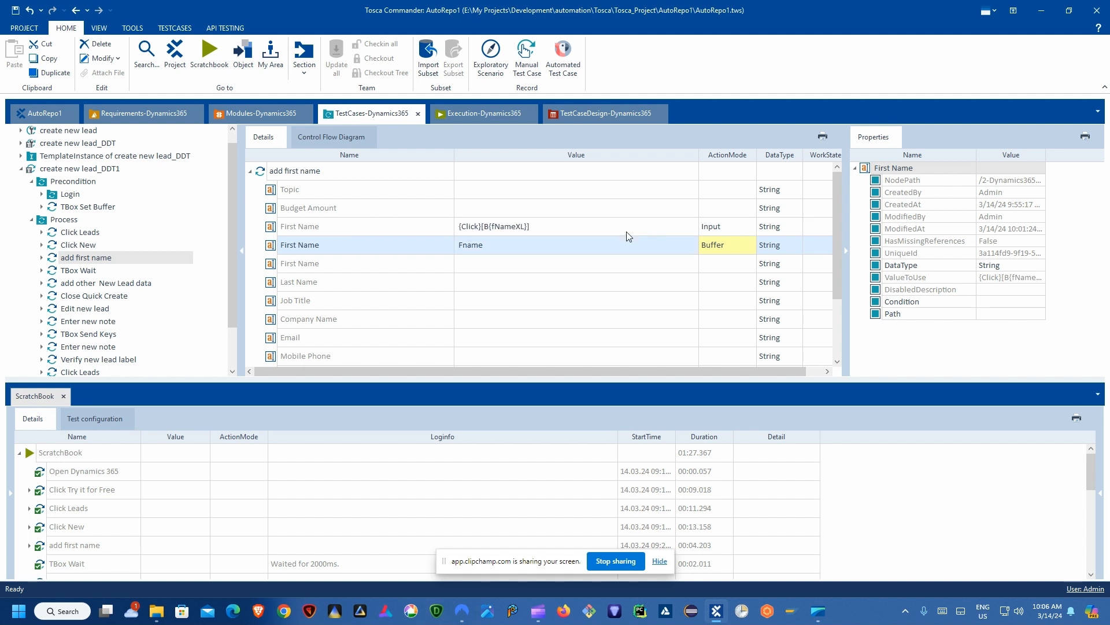
- Set the First Name input value of add first name to {Click}{B[fNameXL]}
click(529, 231)
click(514, 231)
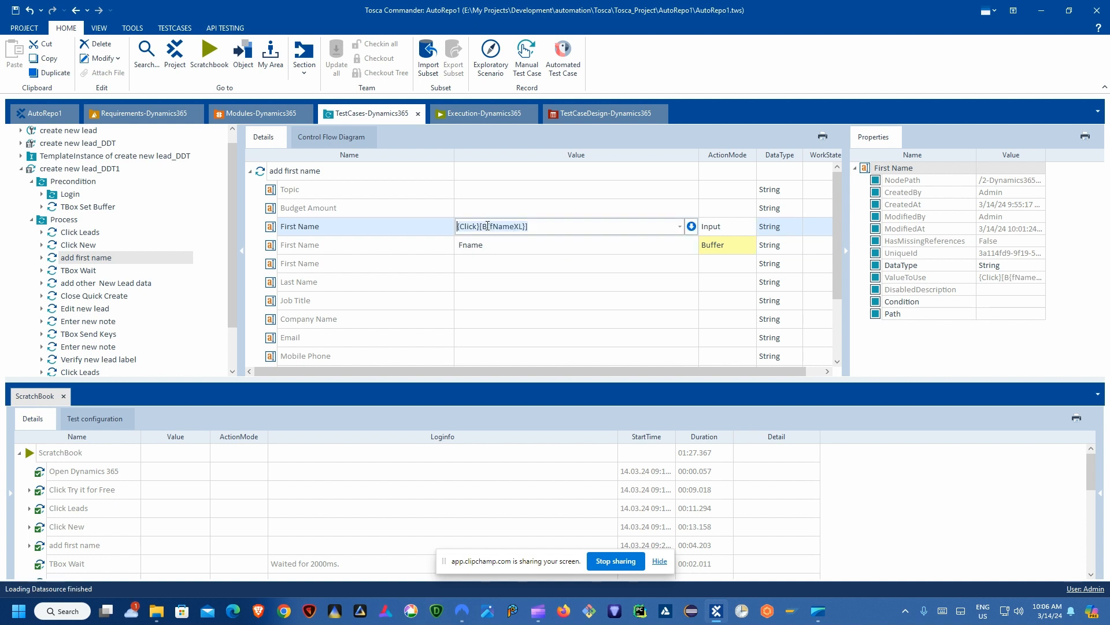
drag(481, 226, 604, 225)
key(Delete)
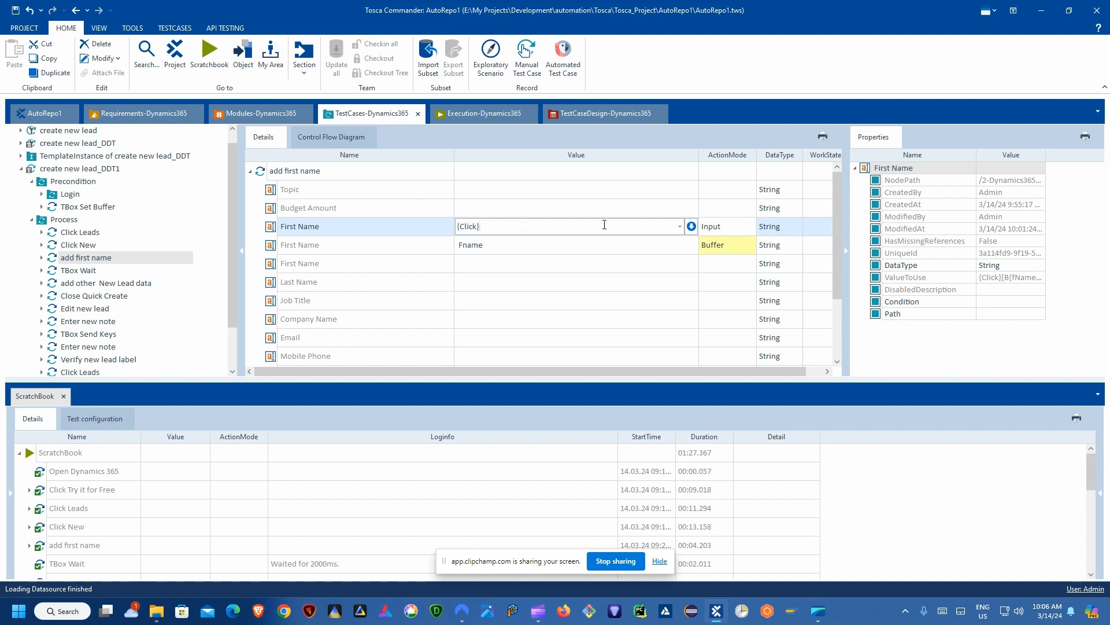
text([B)
key(BackSpace)
key(BackSpace)
text({B)
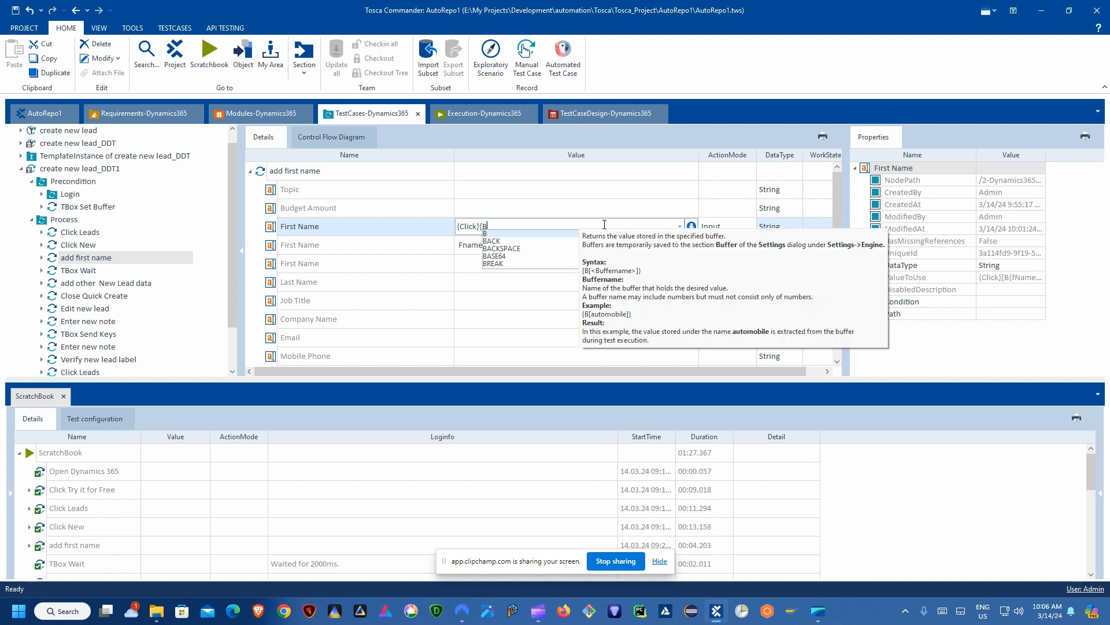
text([B[)
text(fNameXL)
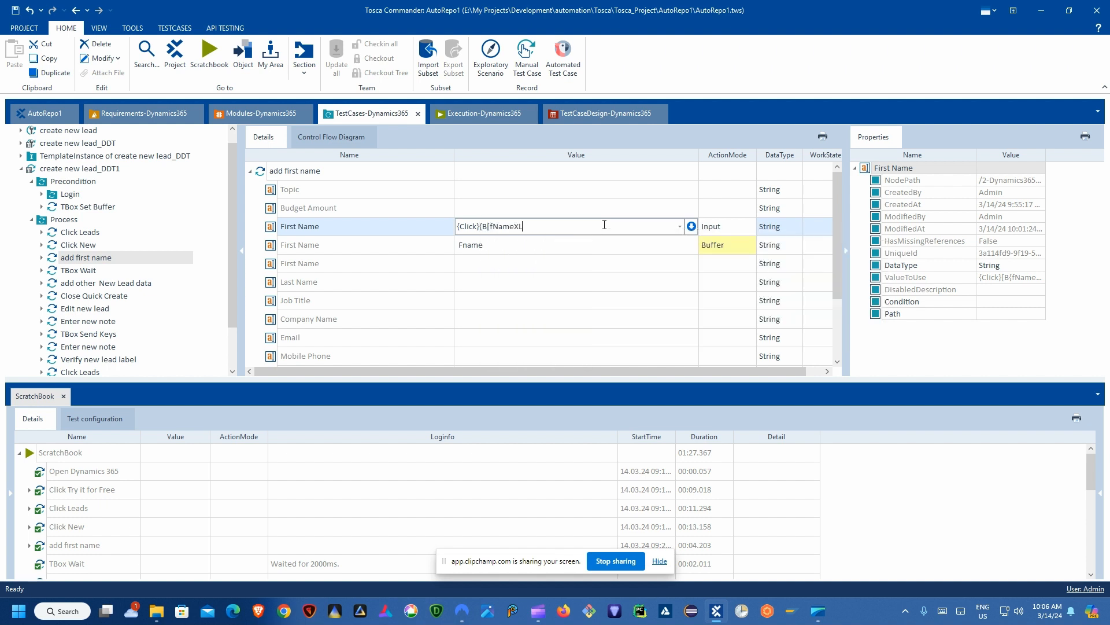
text(]})
key(Return)
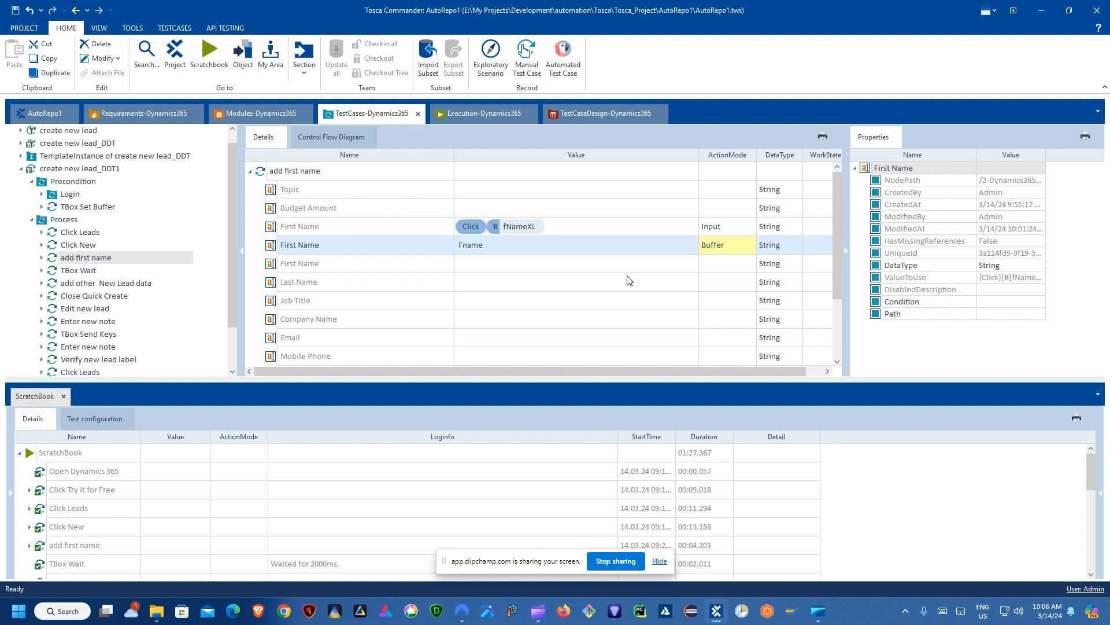
- Translate the First Name value to check what its buffer expression resolves to, and open the add other New Lead data step
right_click(511, 226)
click(550, 264)
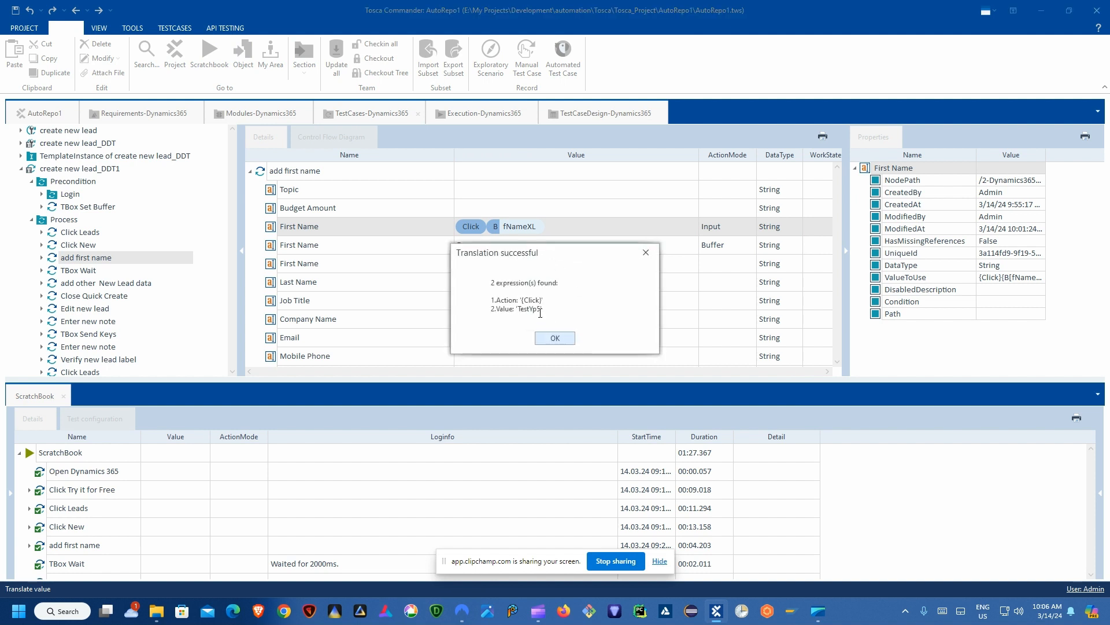
drag(518, 309, 544, 310)
click(527, 311)
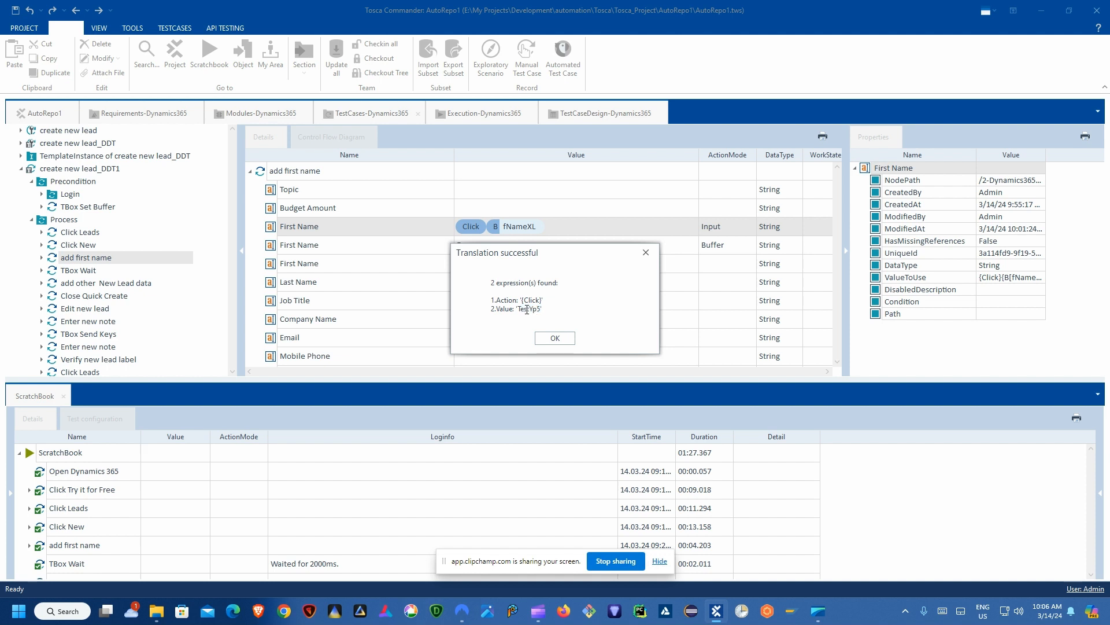
click(556, 339)
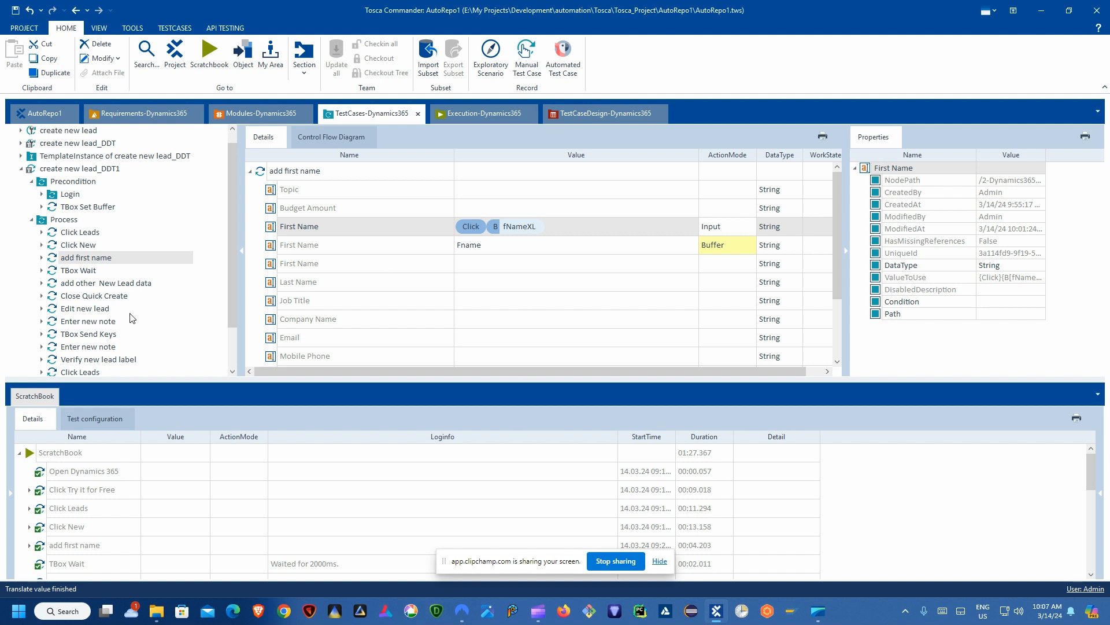
click(80, 284)
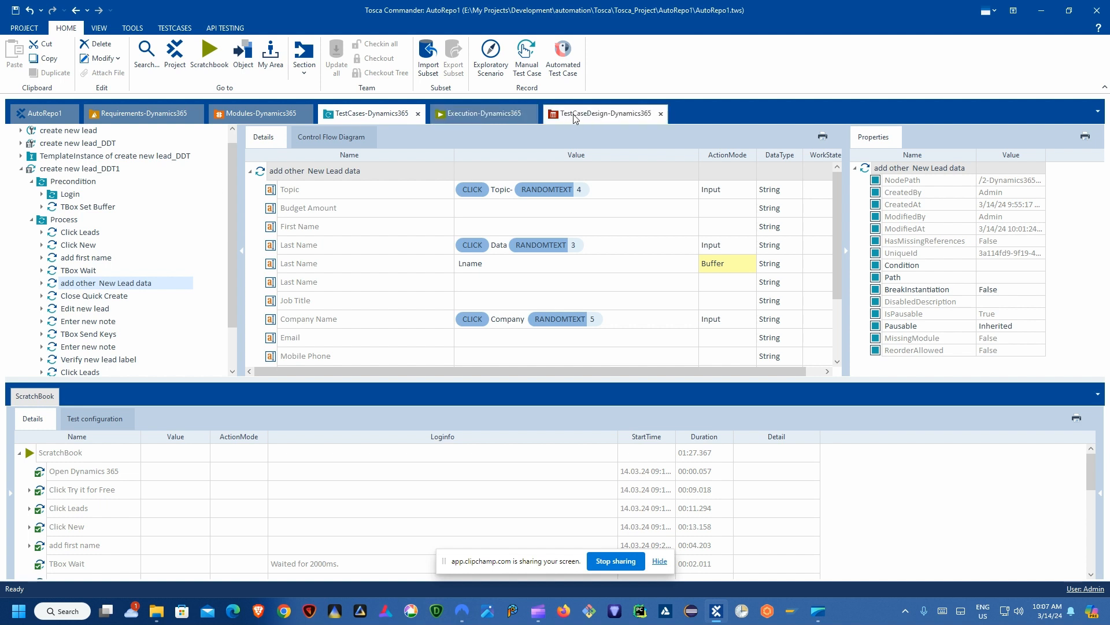
- Set the Topic value in the "add other New Lead data" step to {CLICK}{B[TopicXL]}
click(508, 194)
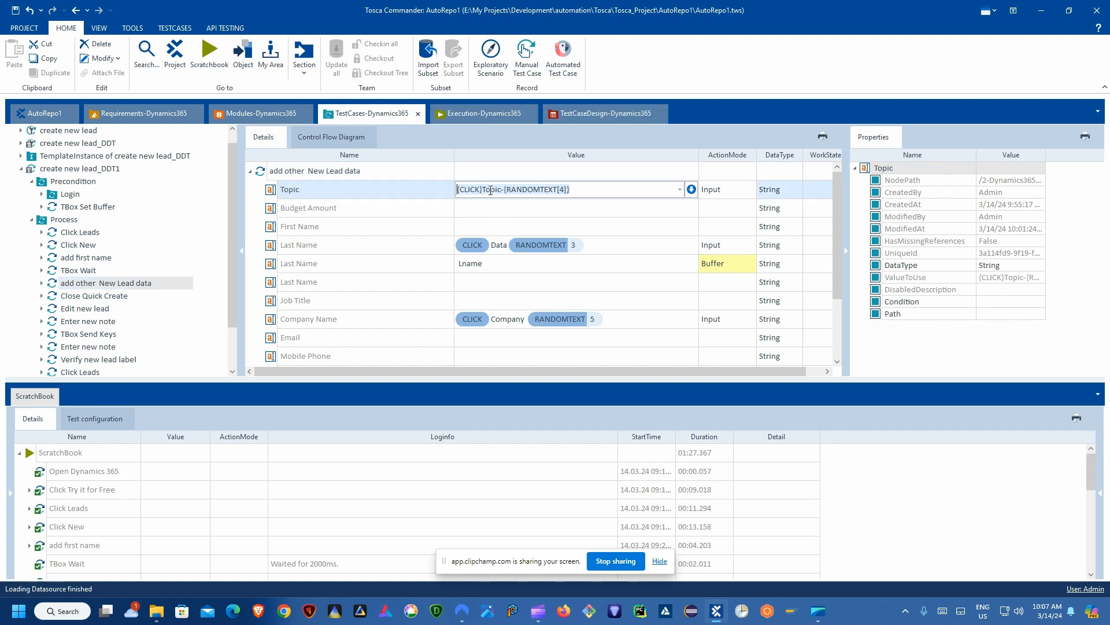
drag(485, 190, 608, 192)
text({CLICK}{)
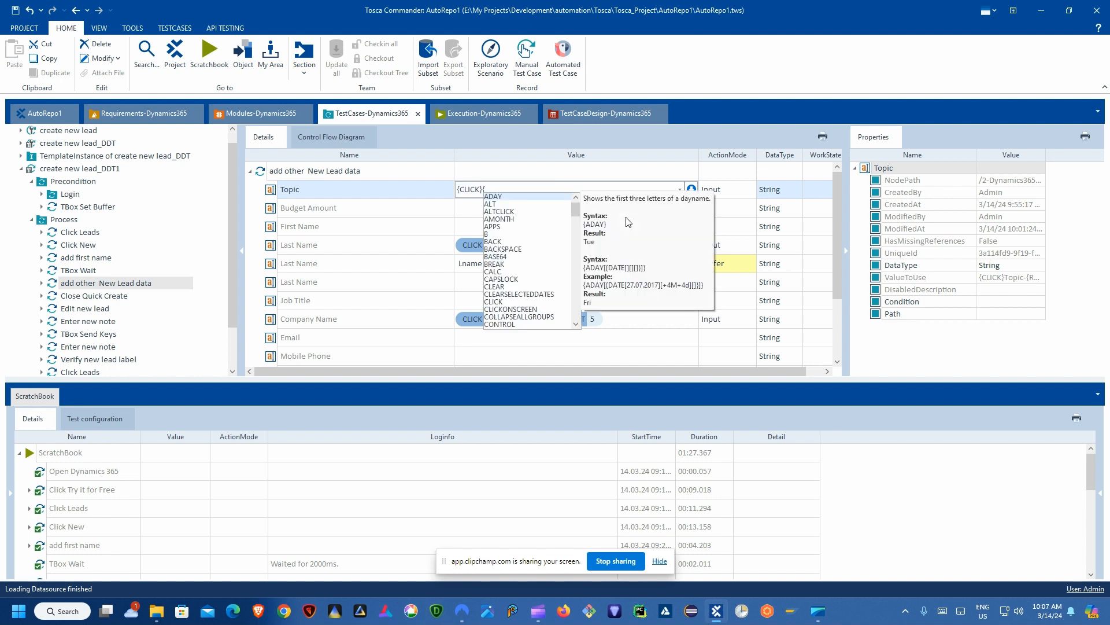
text(B)
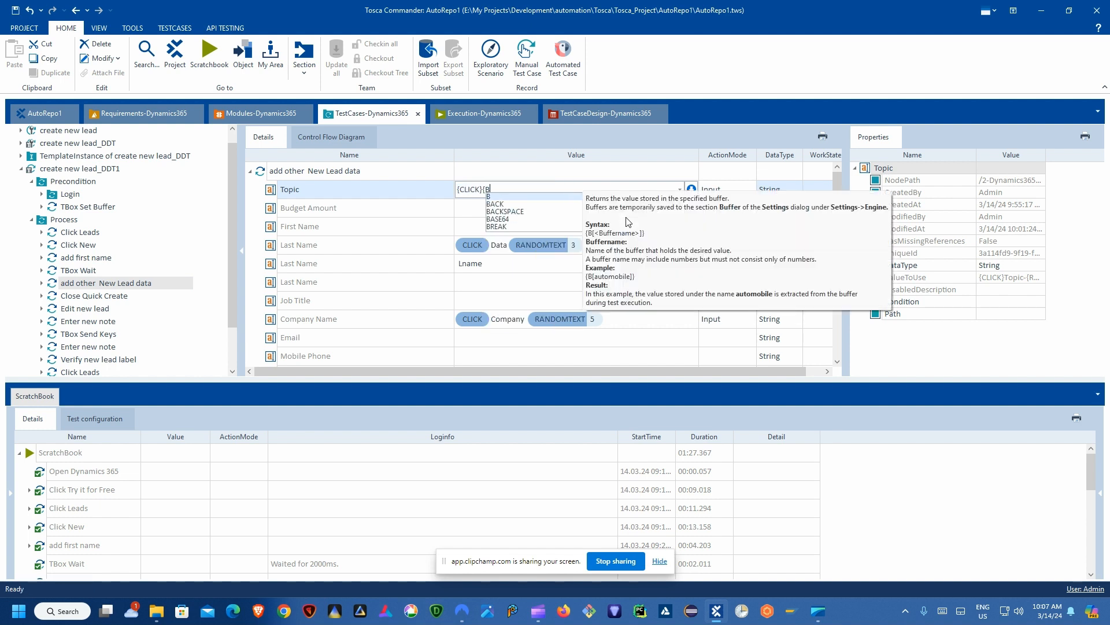
text(T)
key(BackSpace)
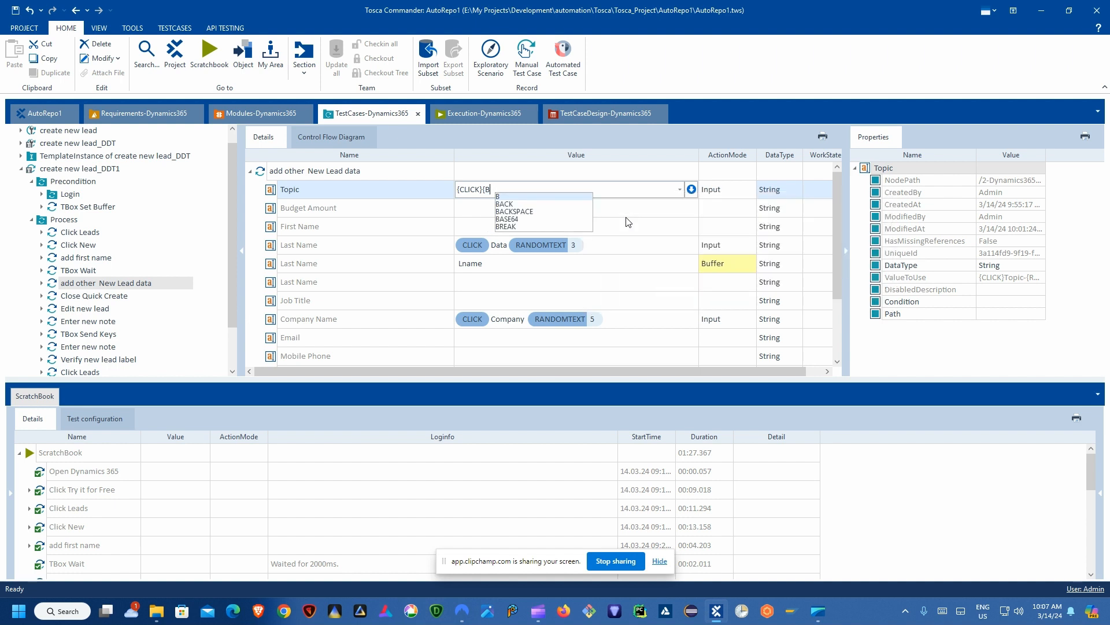
text([TO)
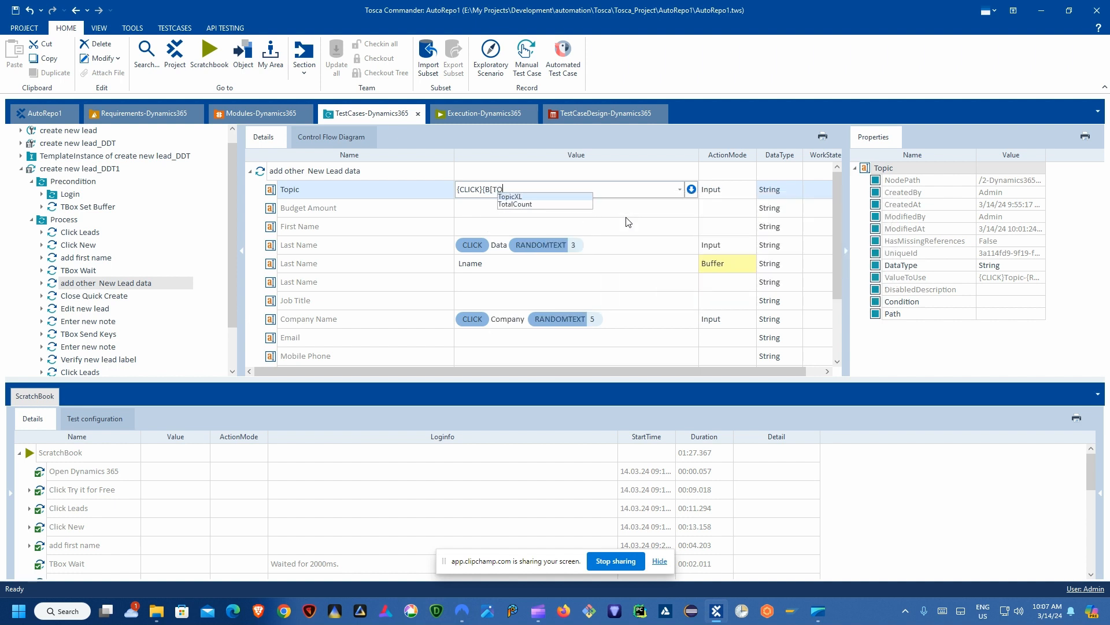
key(Return)
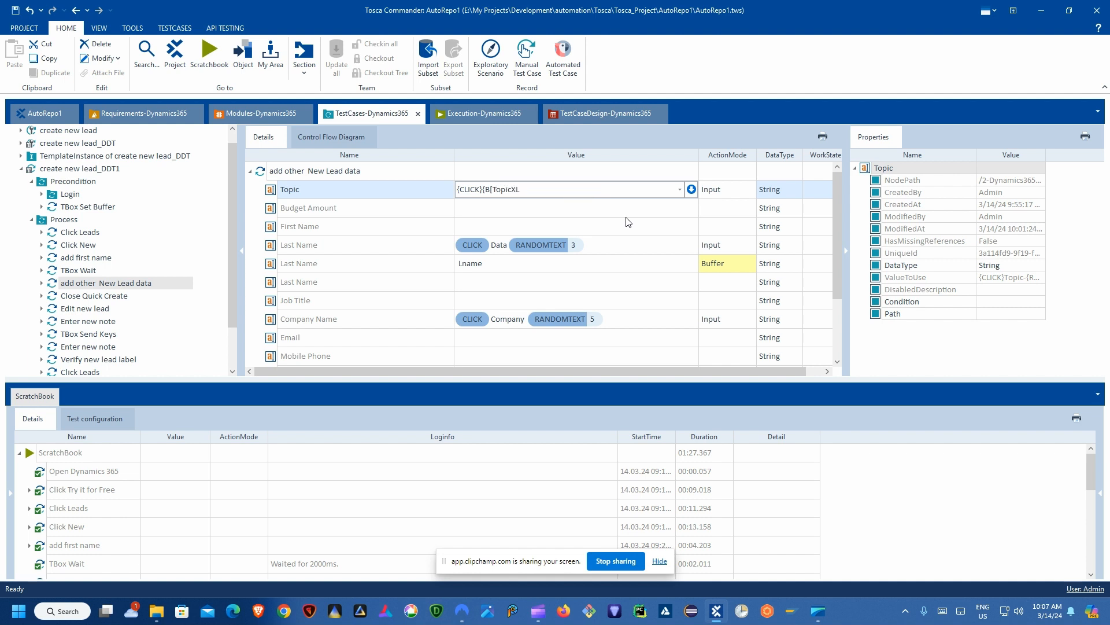
key(Return)
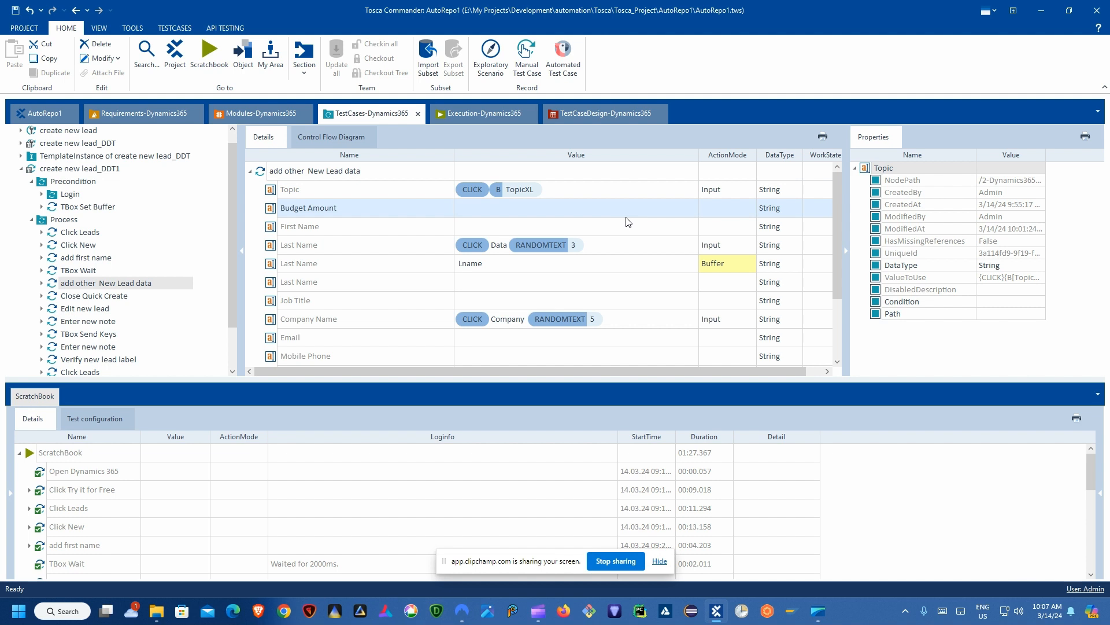
- Set the value of the Last Name row with Input action mode to {CLICK}{B[LNameXL]}
click(601, 252)
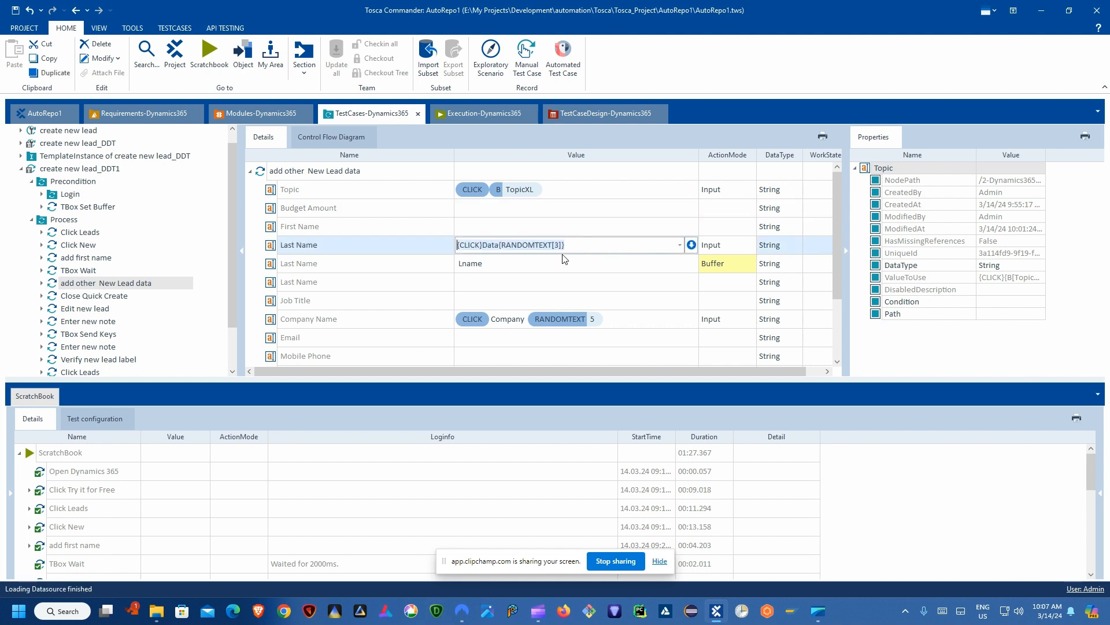
click(498, 245)
drag(485, 245, 636, 260)
text({CLICK}{B[)
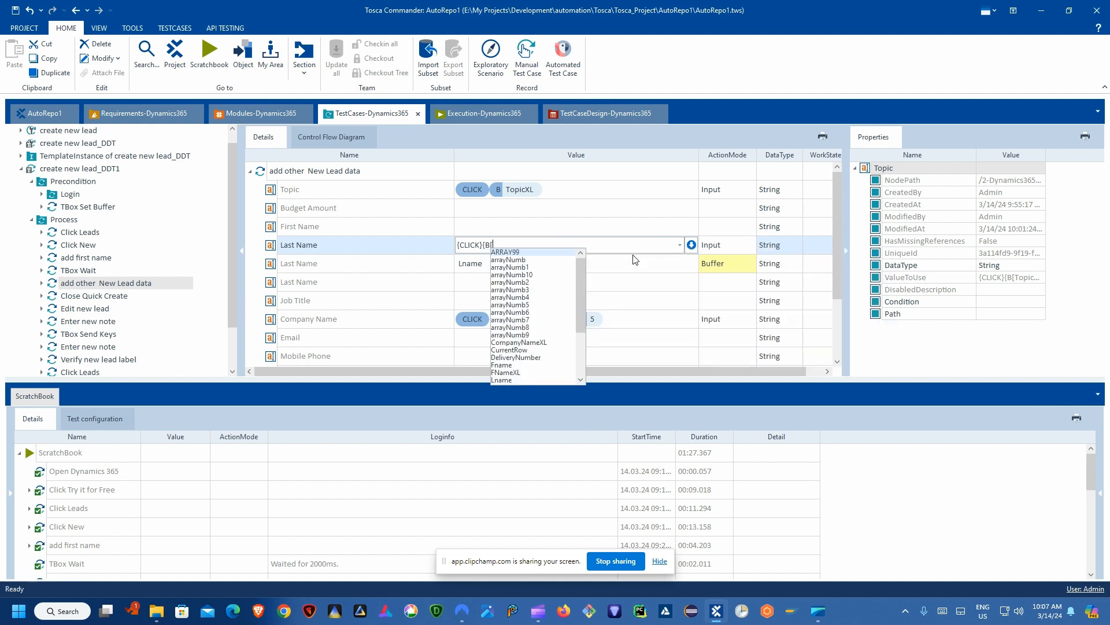
text(L)
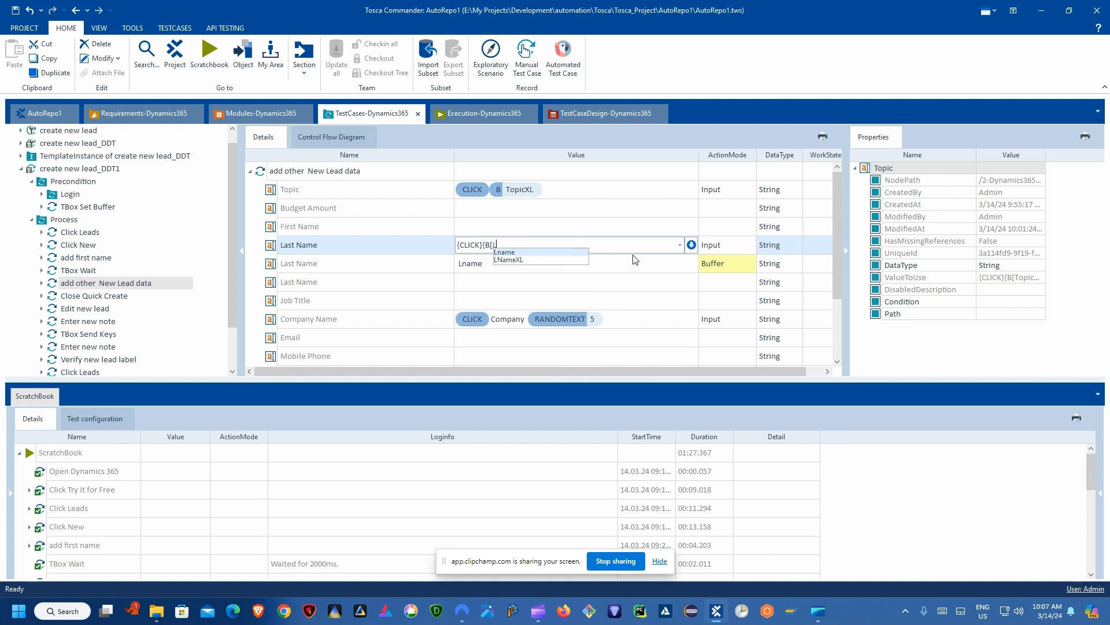
key(Down)
key(Return)
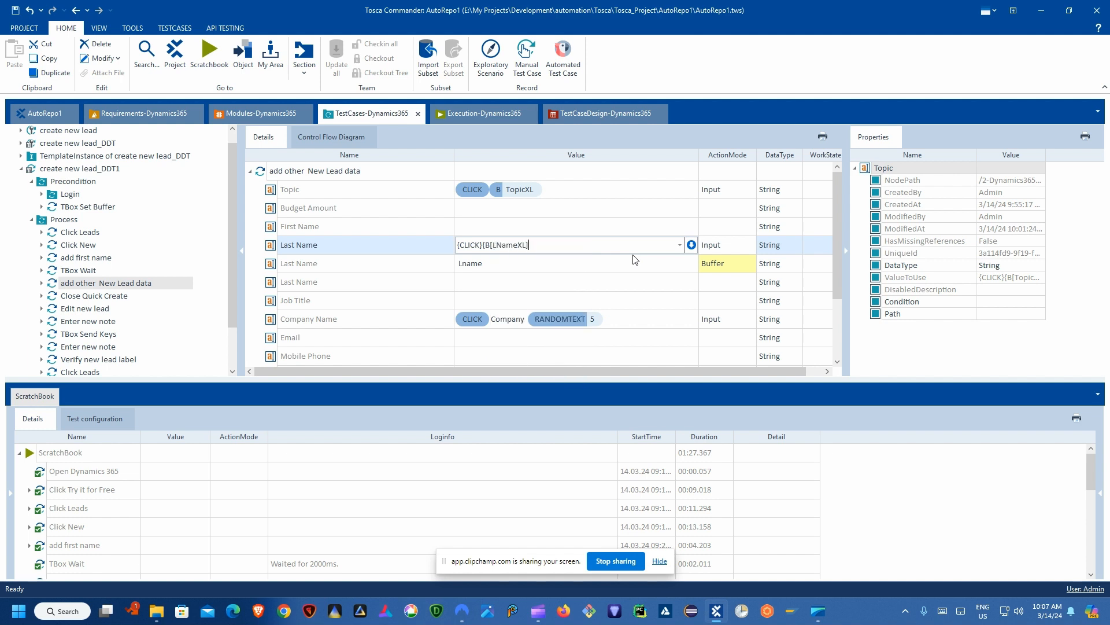
click(636, 260)
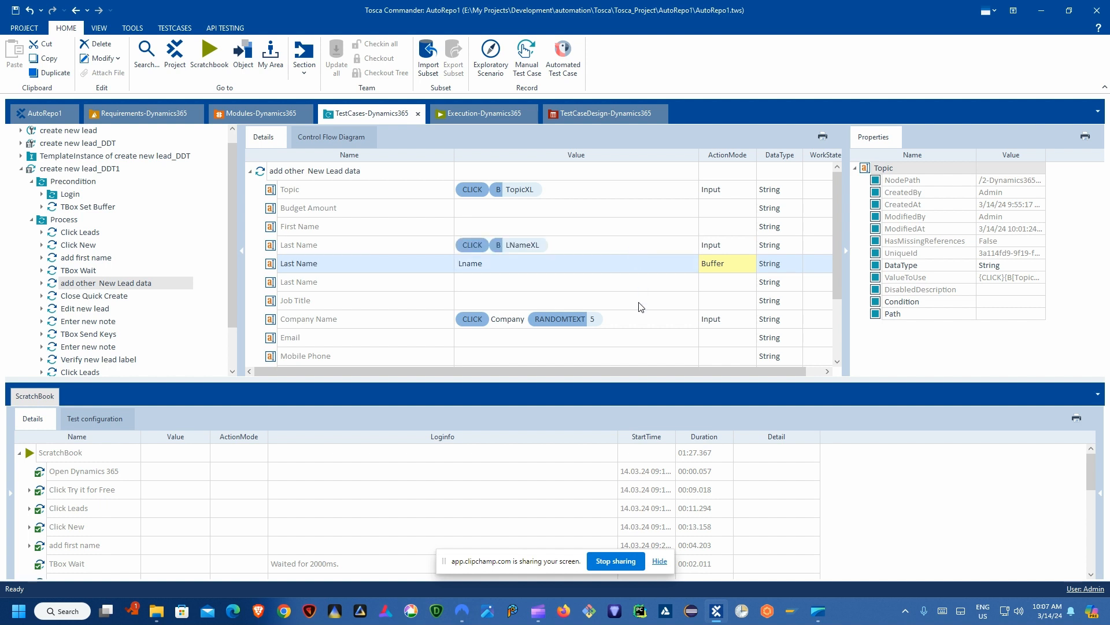
- Set the Company Name value to {Click}{B[CompanyNameXL]}
click(634, 316)
click(588, 328)
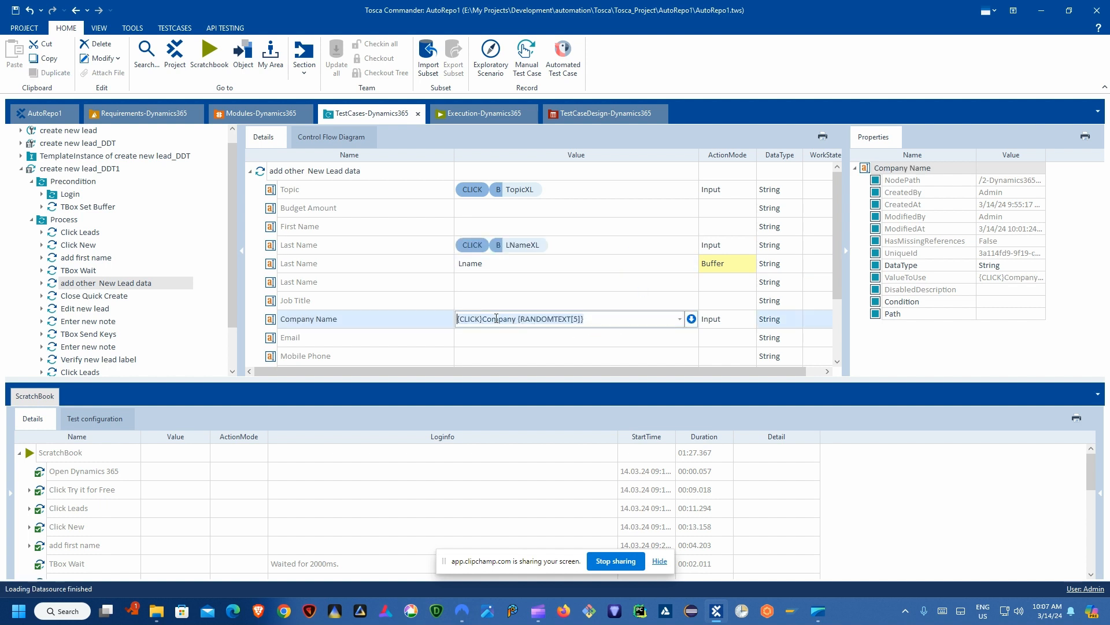
key(BackSpace)
key(BackSpace)
key(BackSpace)
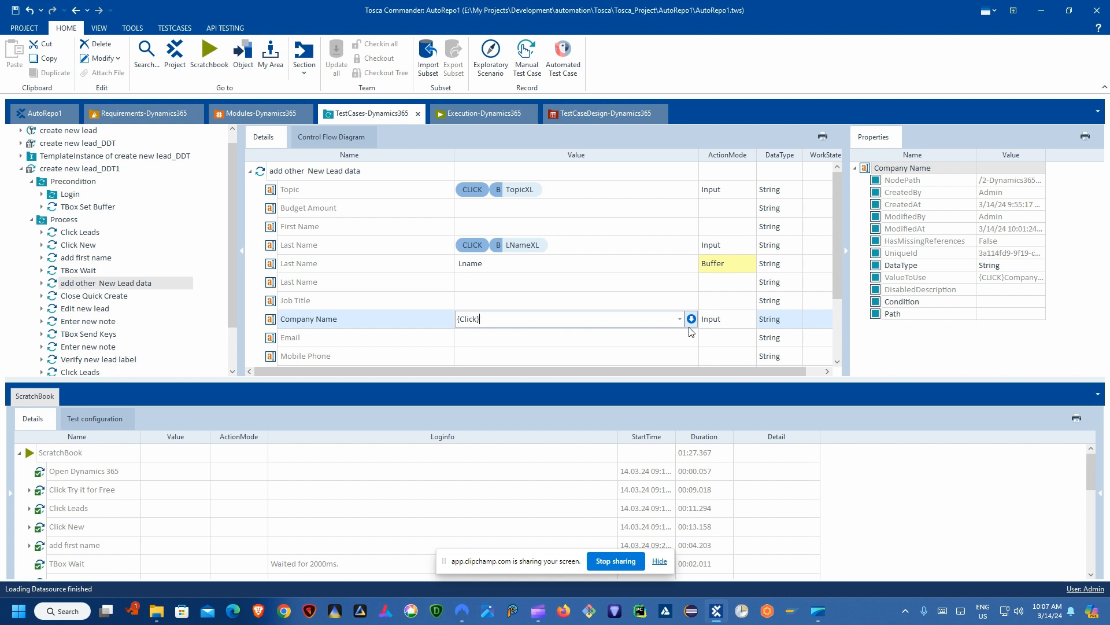
text({)
text({)
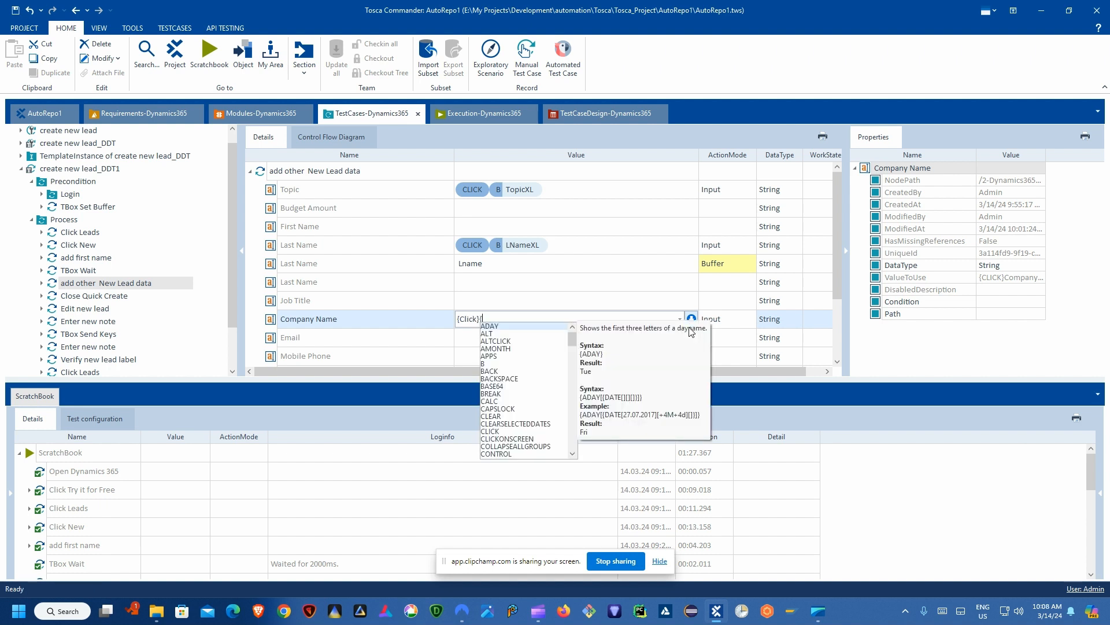
text(B)
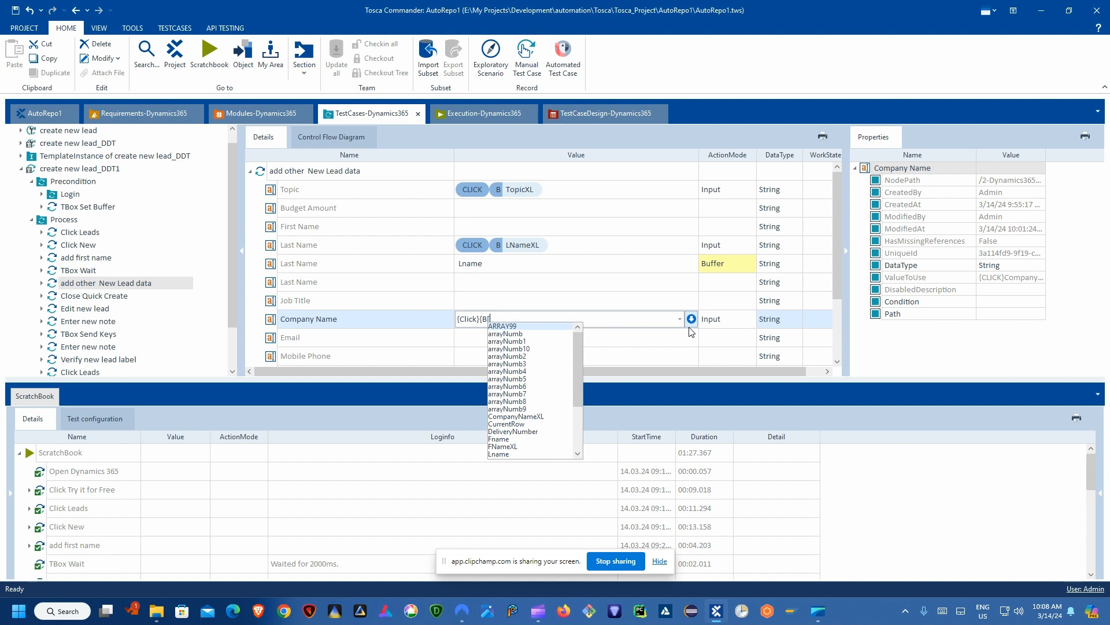
text([C)
key(Return)
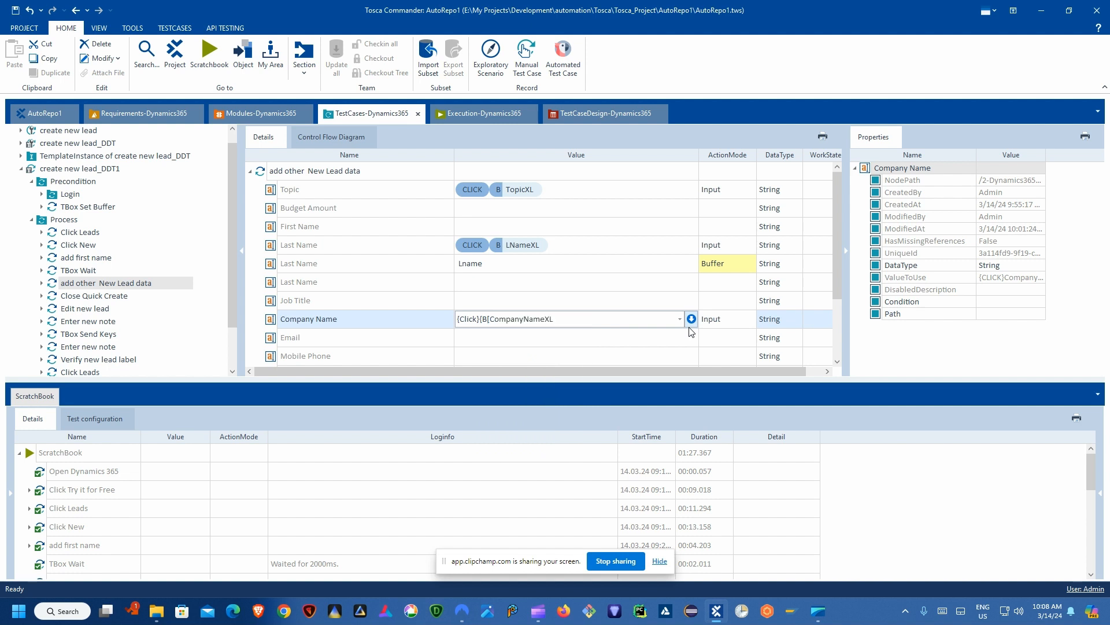
key(Return)
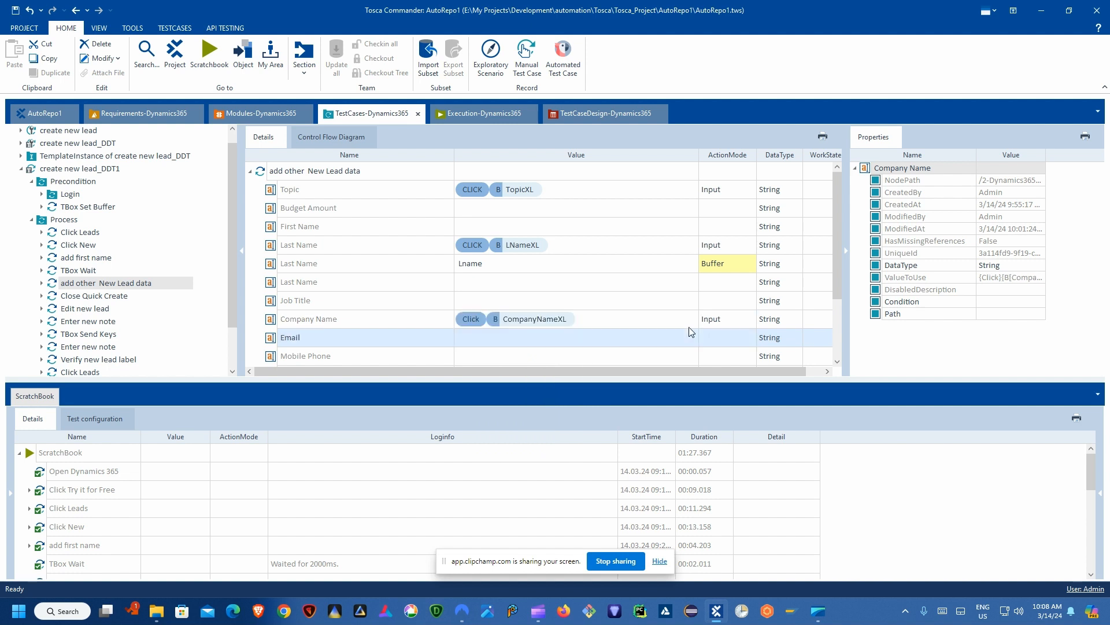
- Save the workspace with the edited lead data values
scroll(561, 272, down, 3)
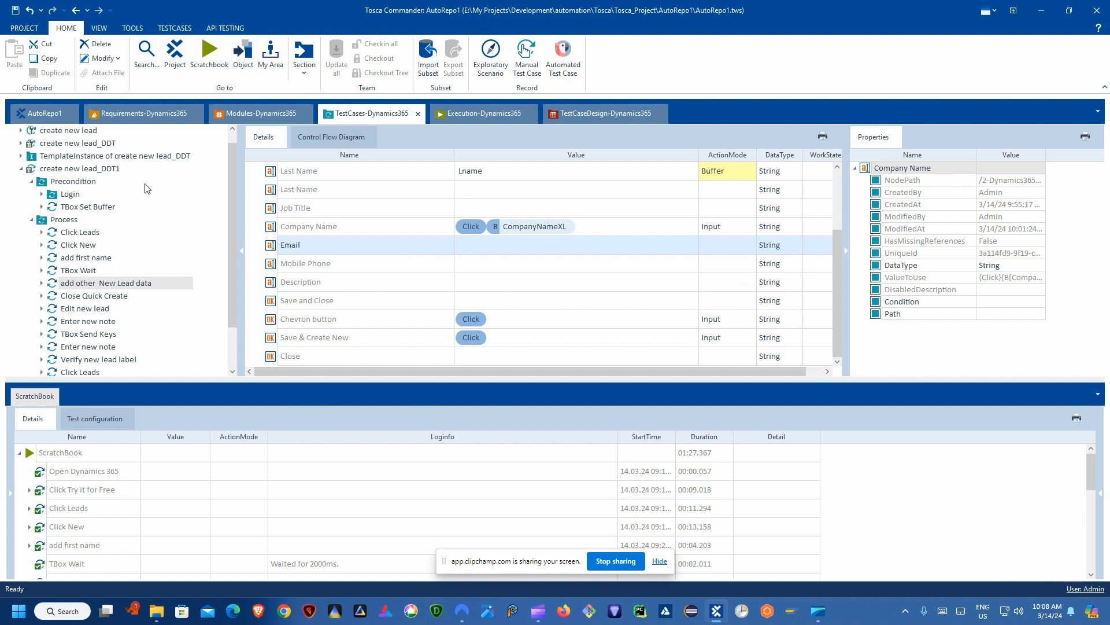
click(16, 10)
scroll(462, 271, up, 2)
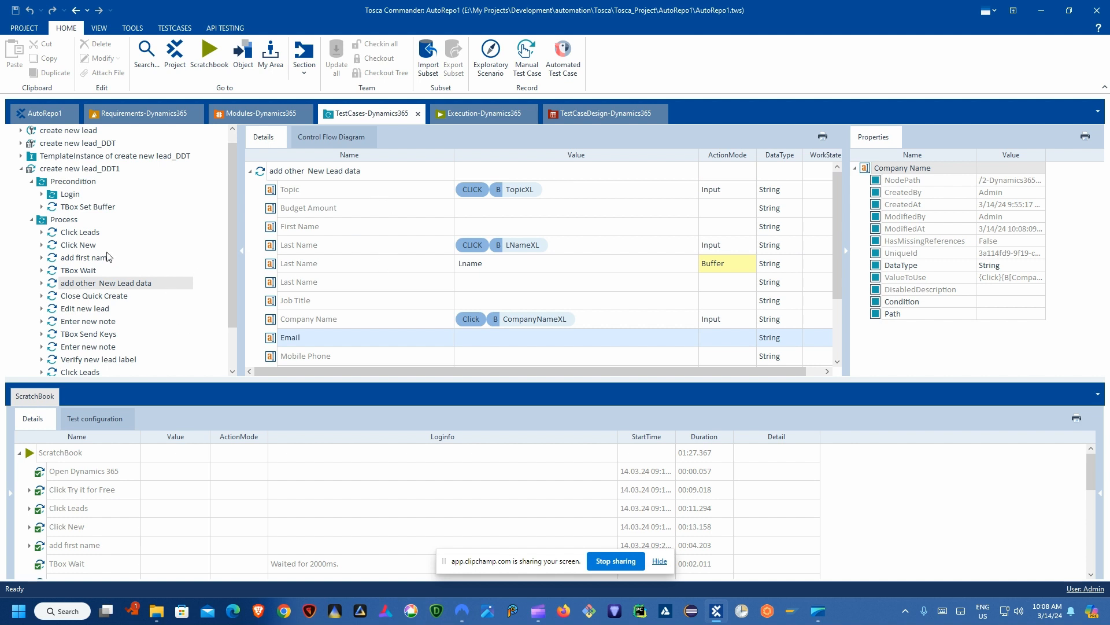
- Run the TBox Set Buffer step of the Precondition folder in the ScratchBook
click(61, 207)
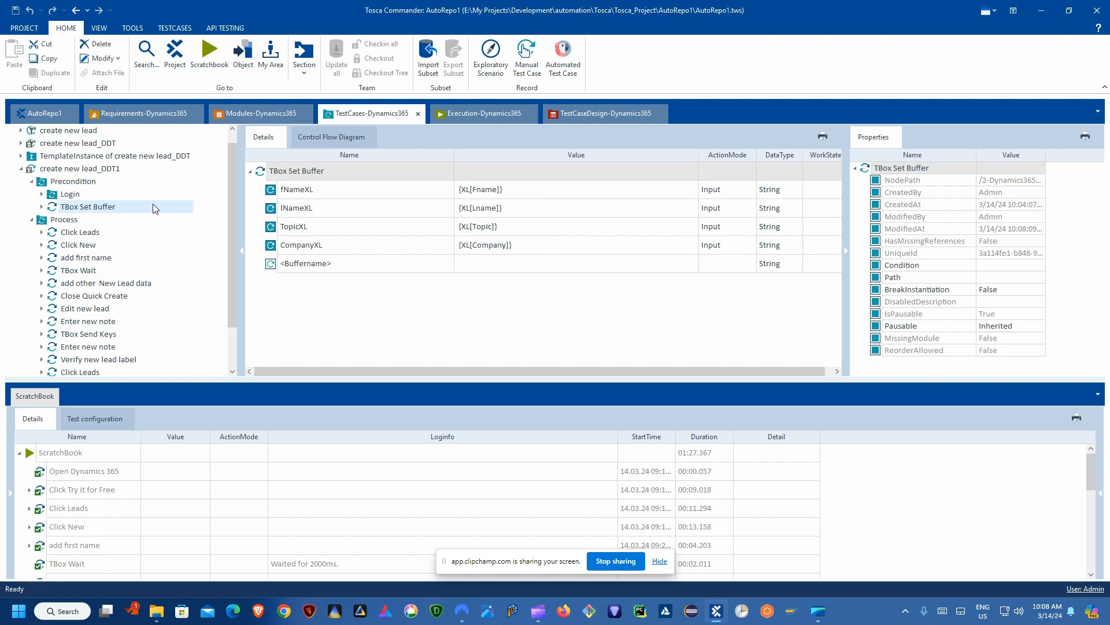
right_click(77, 207)
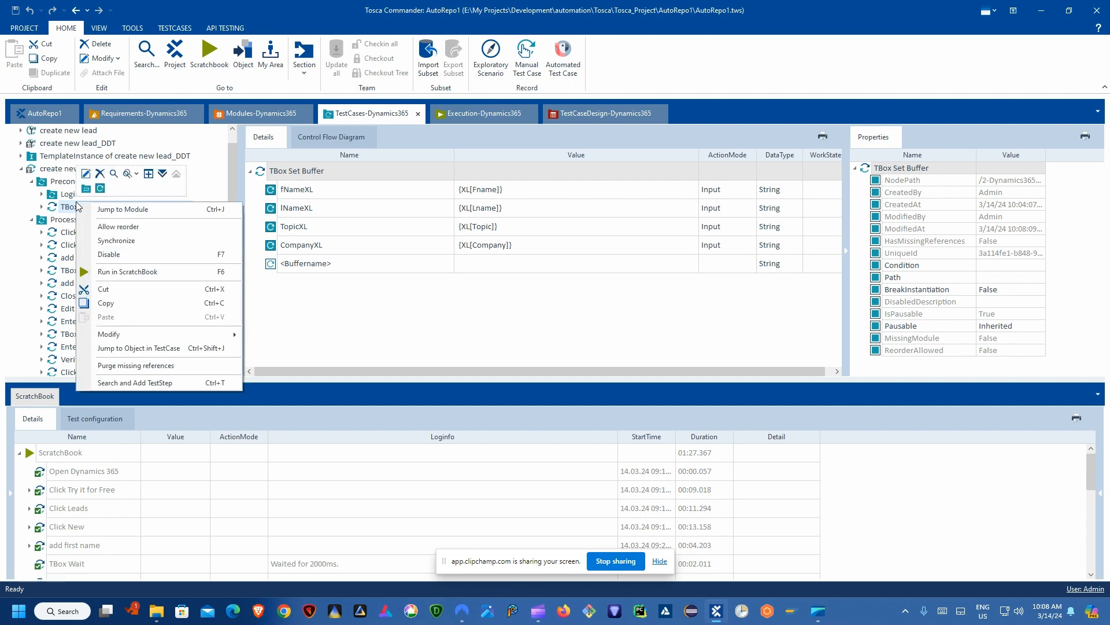
click(160, 273)
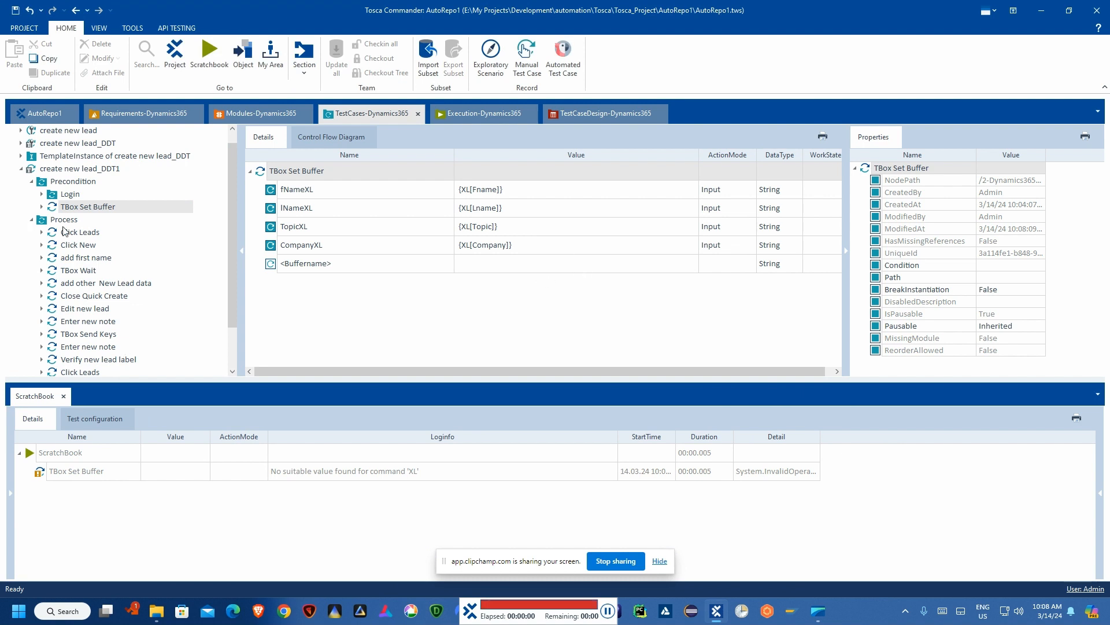
- Collapse the Precondition and Process folders, and select the create new lead_DDT1 template with its test case commands shown
click(32, 181)
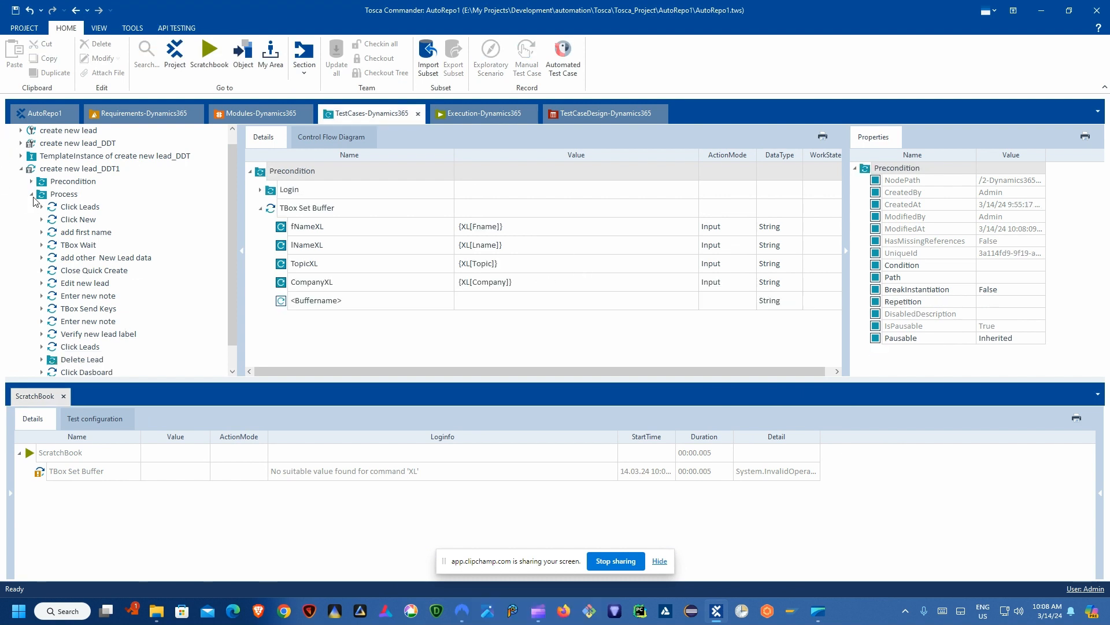
click(32, 194)
click(63, 184)
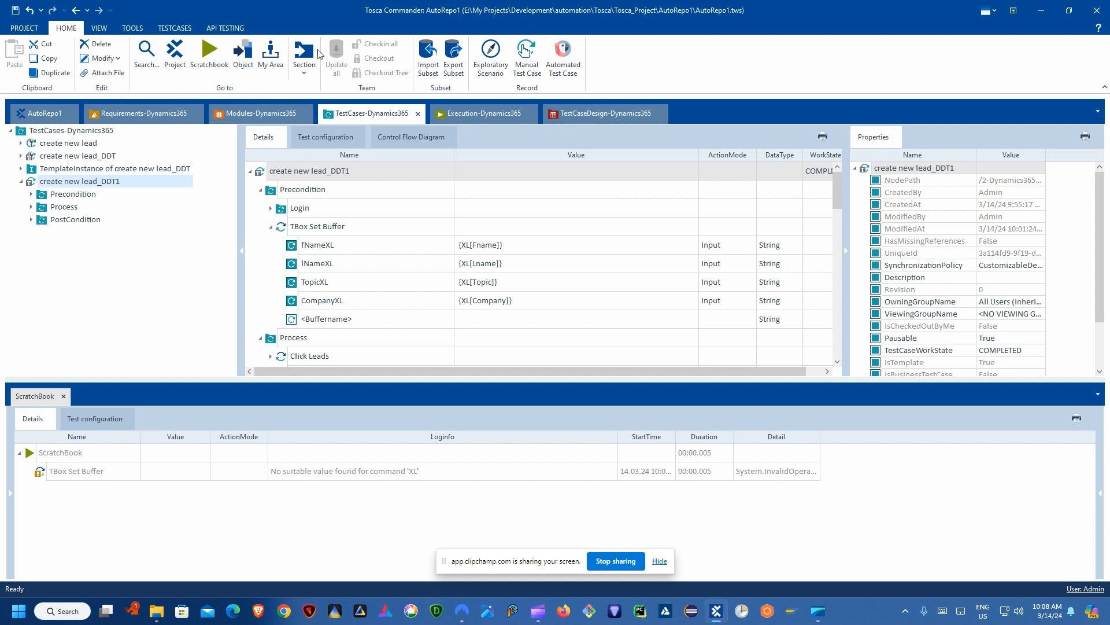
right_click(57, 182)
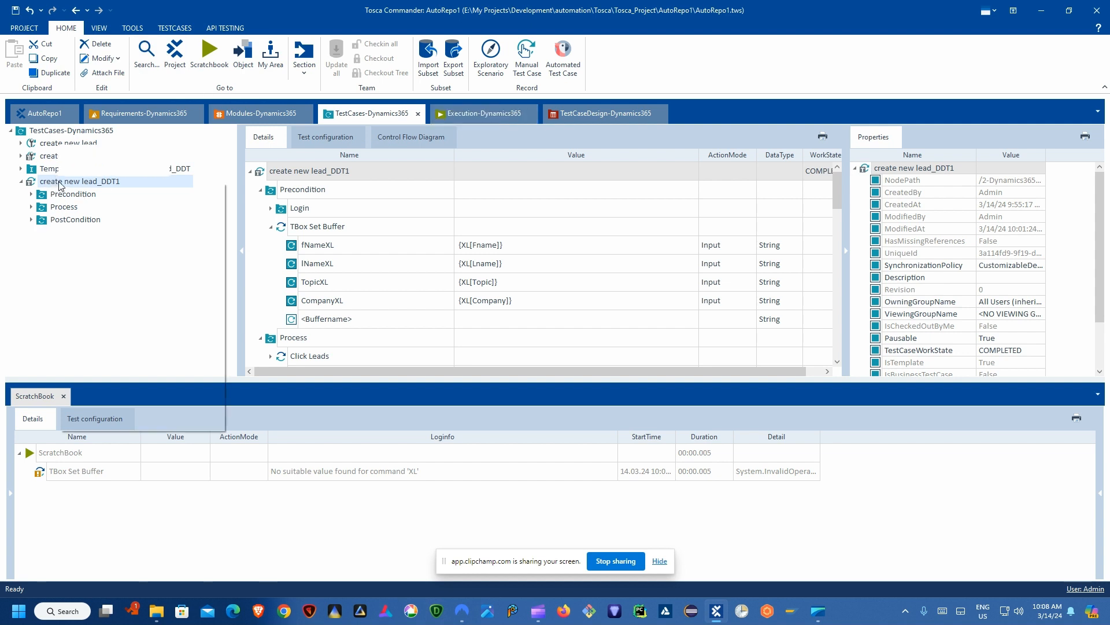
click(142, 3)
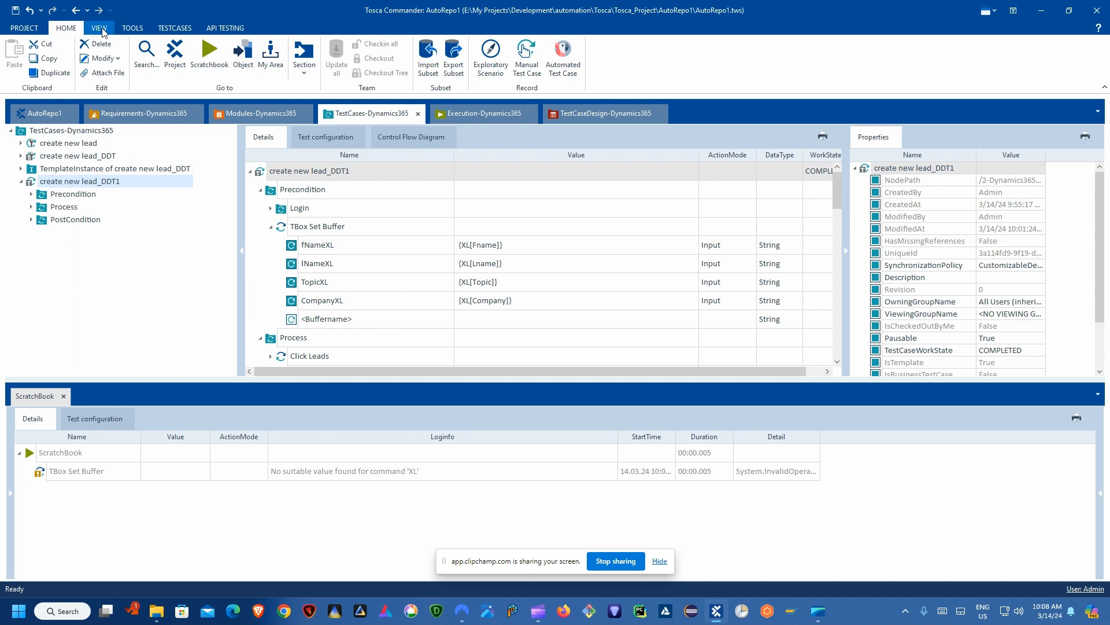
click(173, 29)
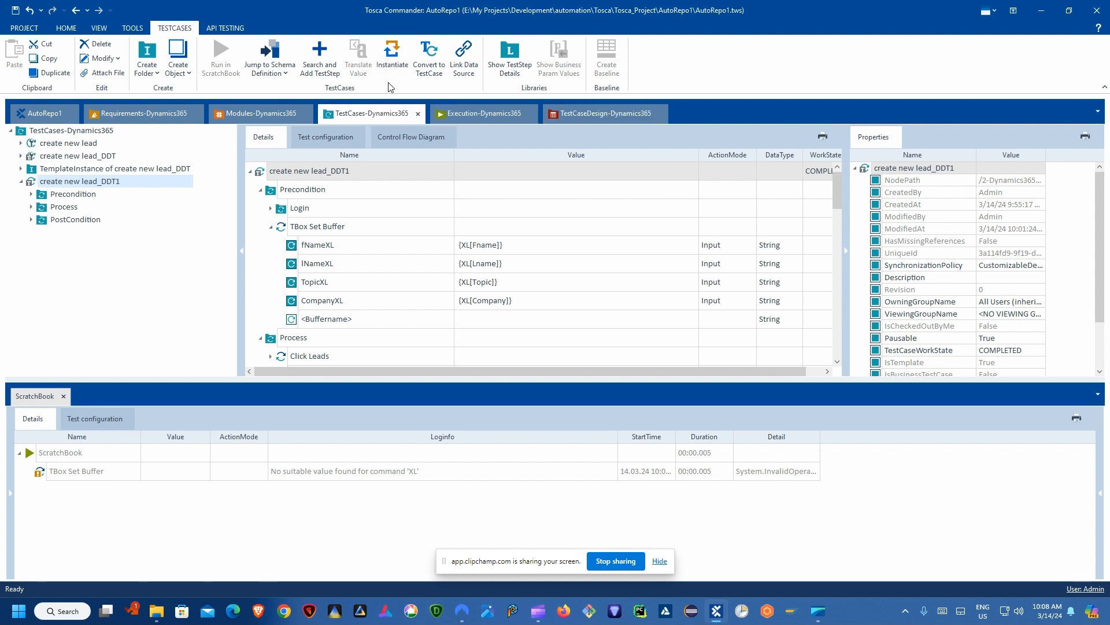
- Check the Create Test Lead_1 test sheet in TestCaseDesign, and instantiate the create new lead_DDT1 template
click(588, 115)
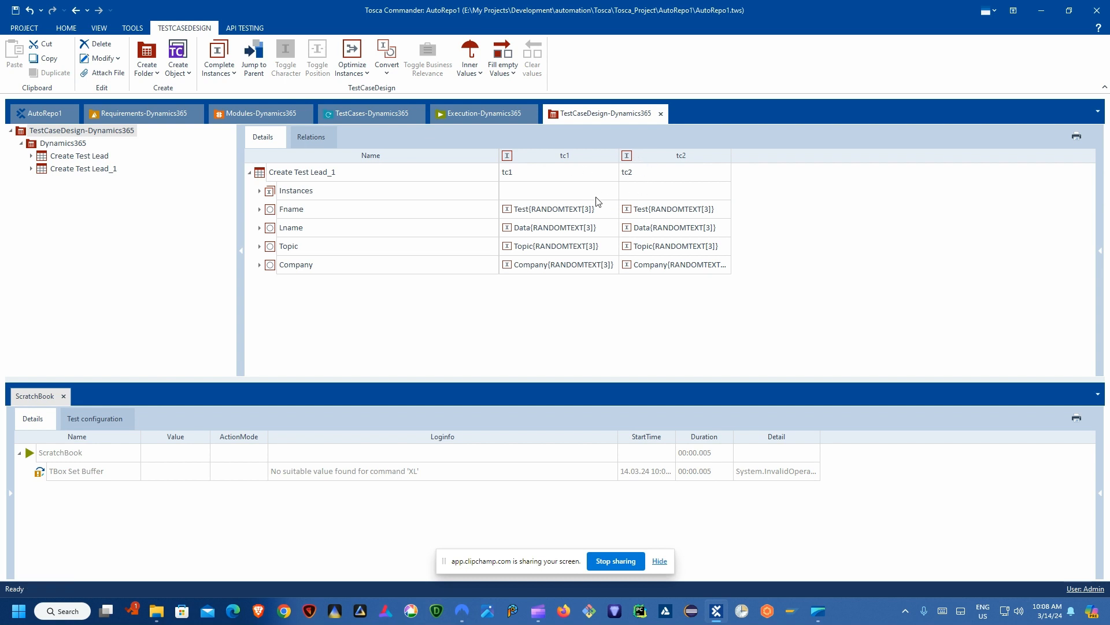
click(352, 114)
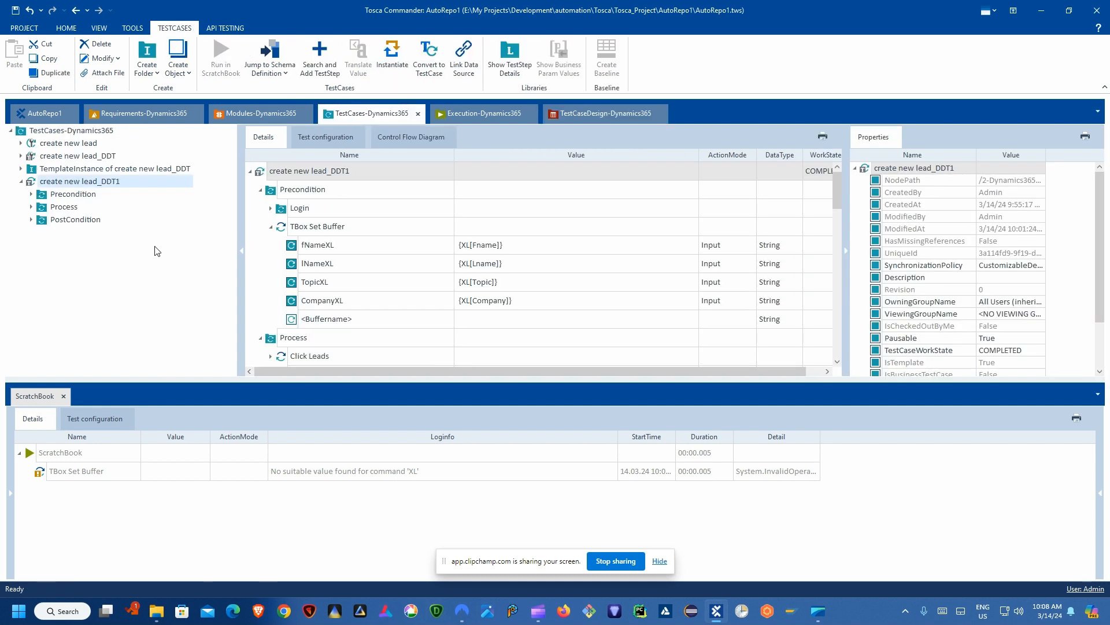
click(22, 183)
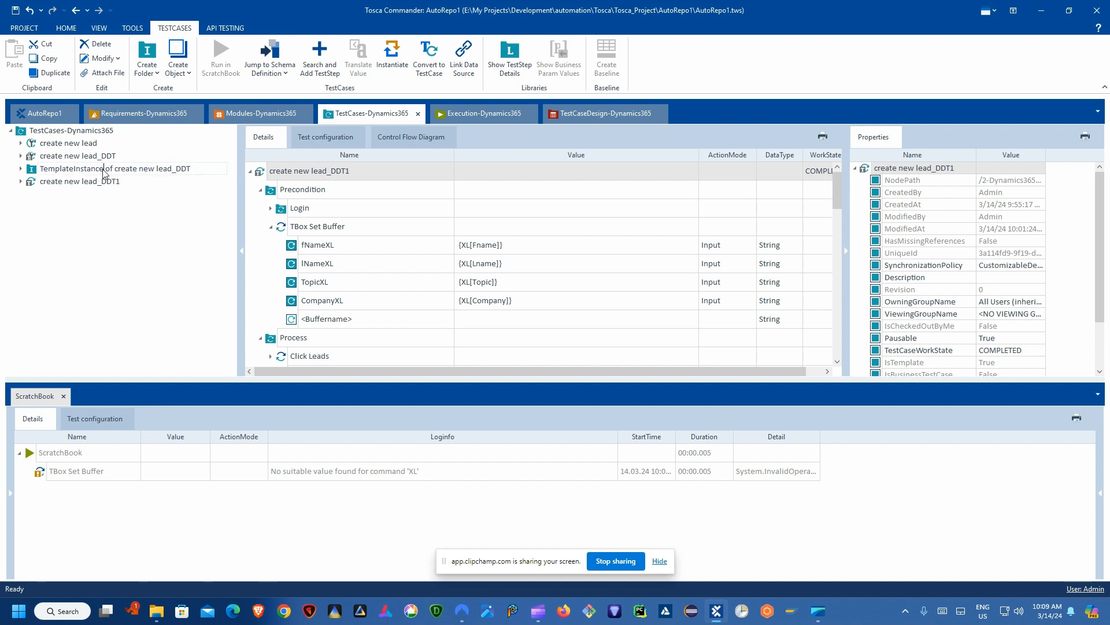
click(50, 183)
click(22, 183)
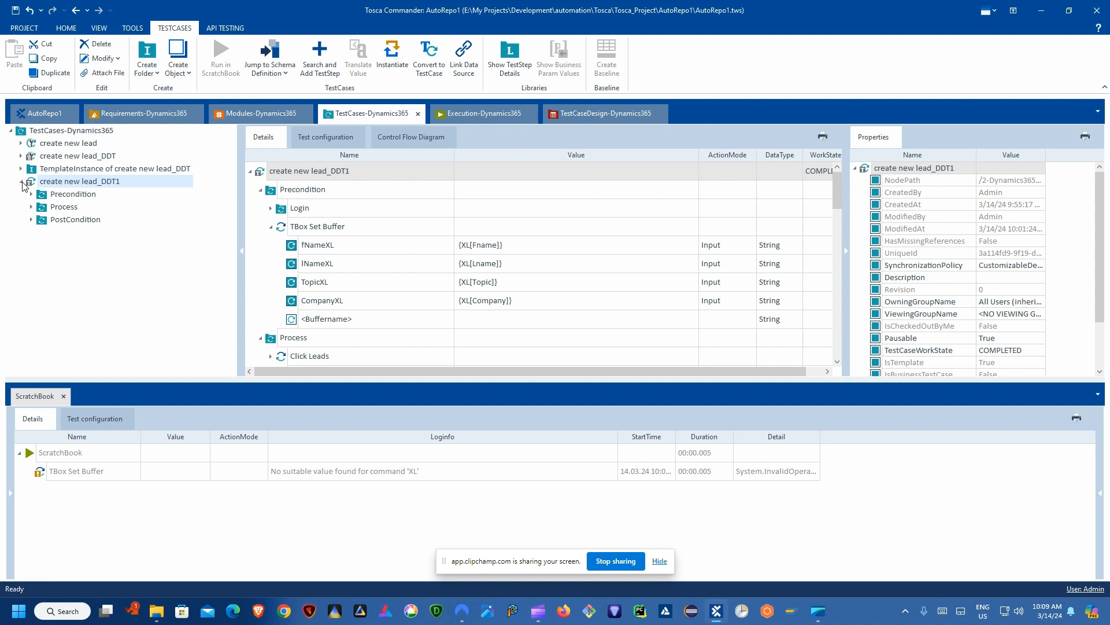
click(22, 182)
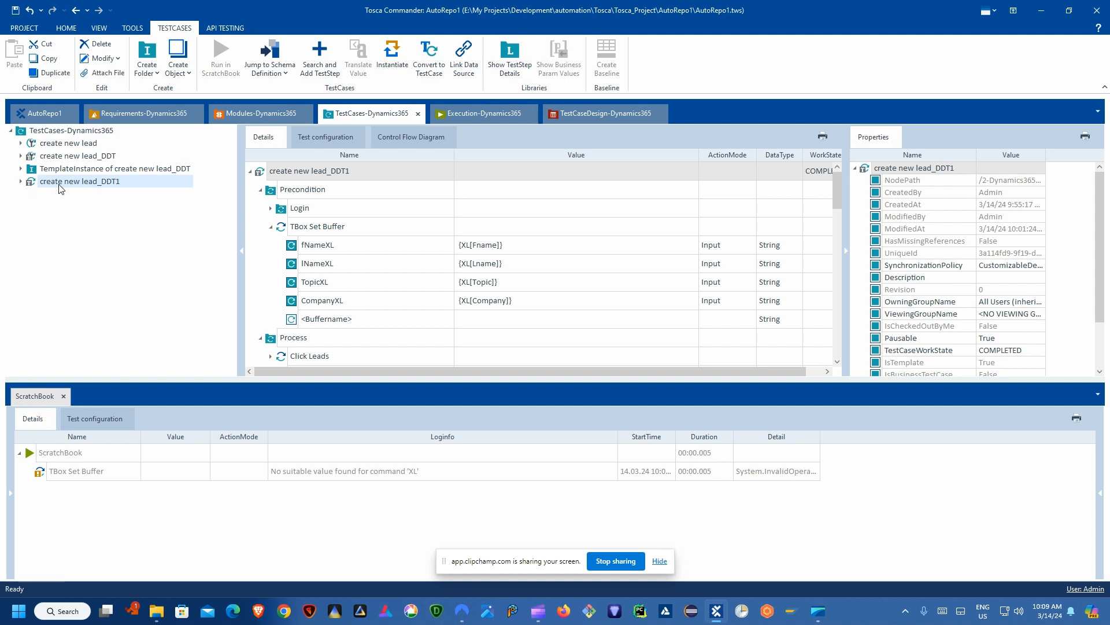
click(393, 53)
click(536, 332)
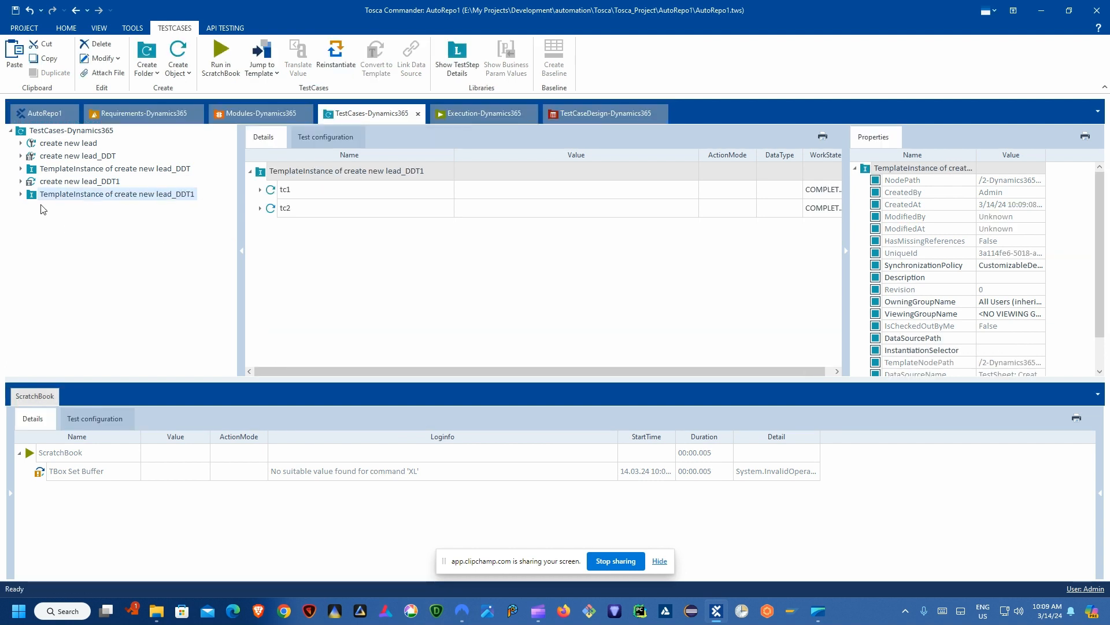
- Expand the template instance of create new lead_DDT1 and view its tc1 and tc2 test cases
click(22, 194)
click(54, 208)
click(54, 219)
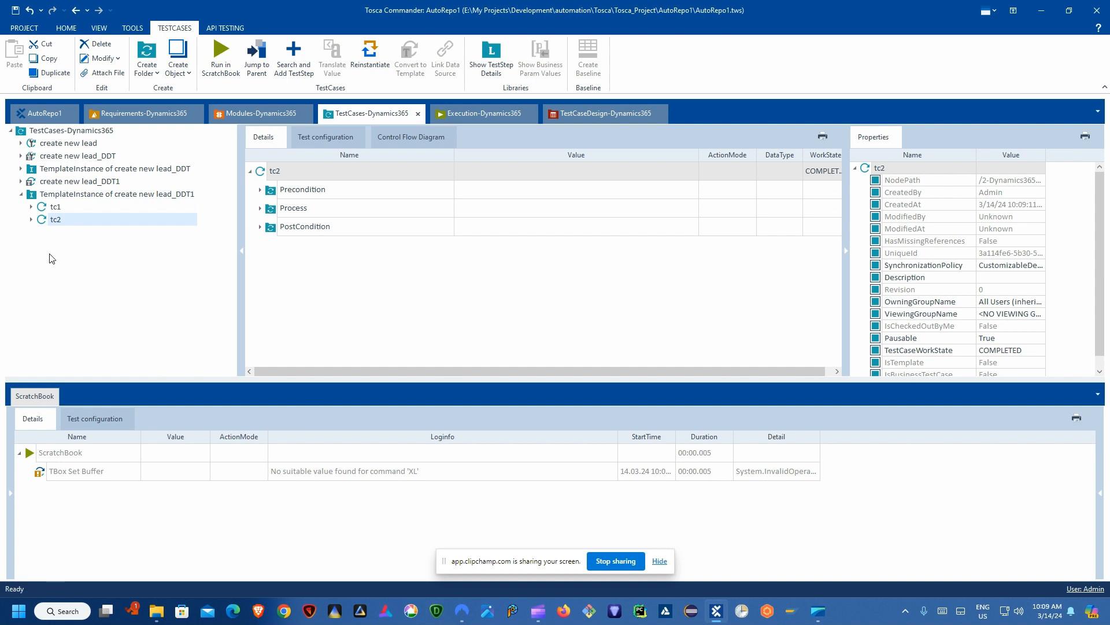
- Open the TBox Set Buffer step in tc1's Precondition and compare its values with the Create Test Lead_1 test sheet
click(31, 206)
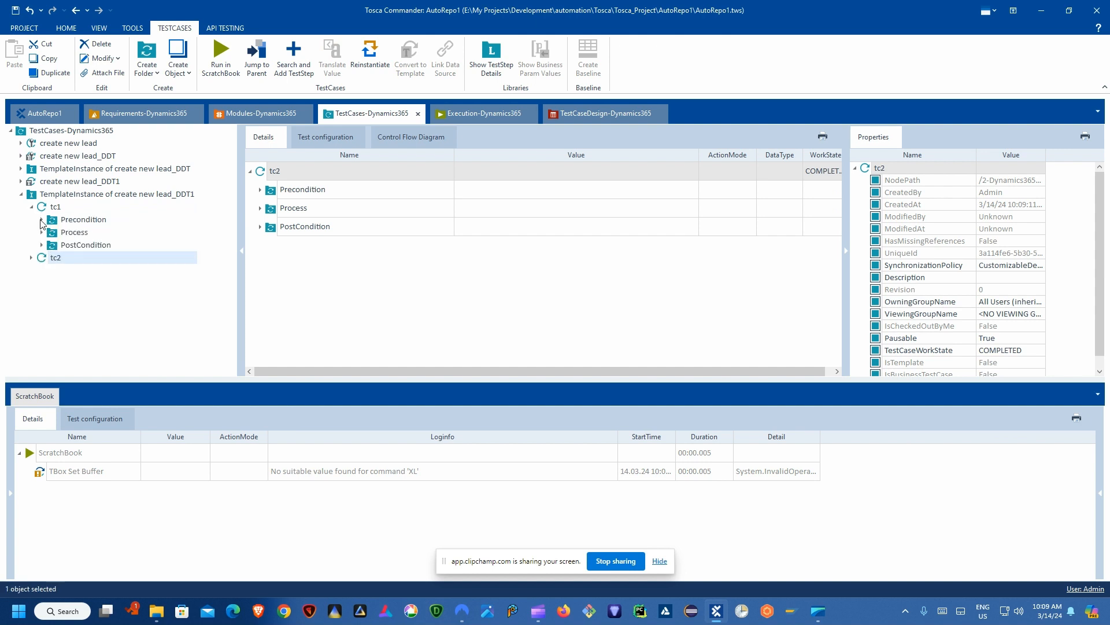
click(41, 219)
click(93, 245)
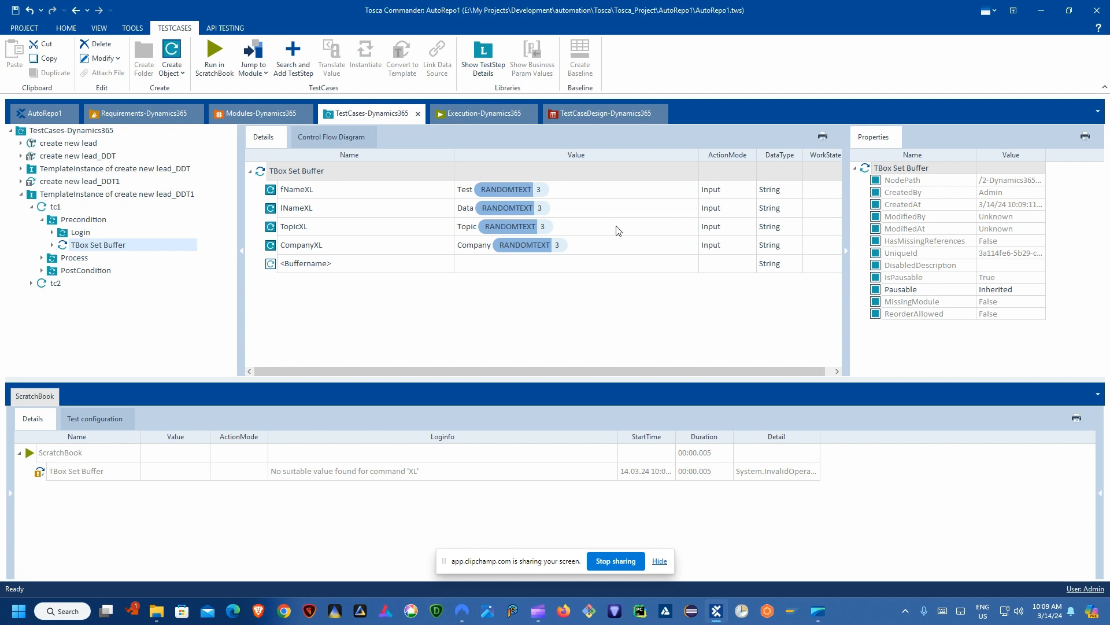
click(583, 114)
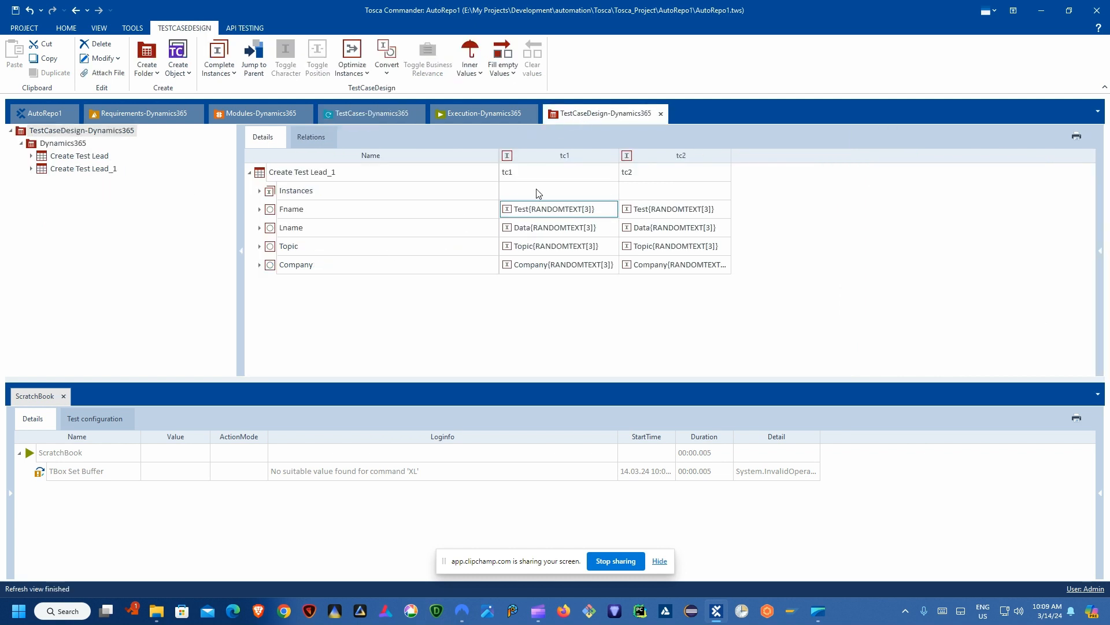
click(359, 117)
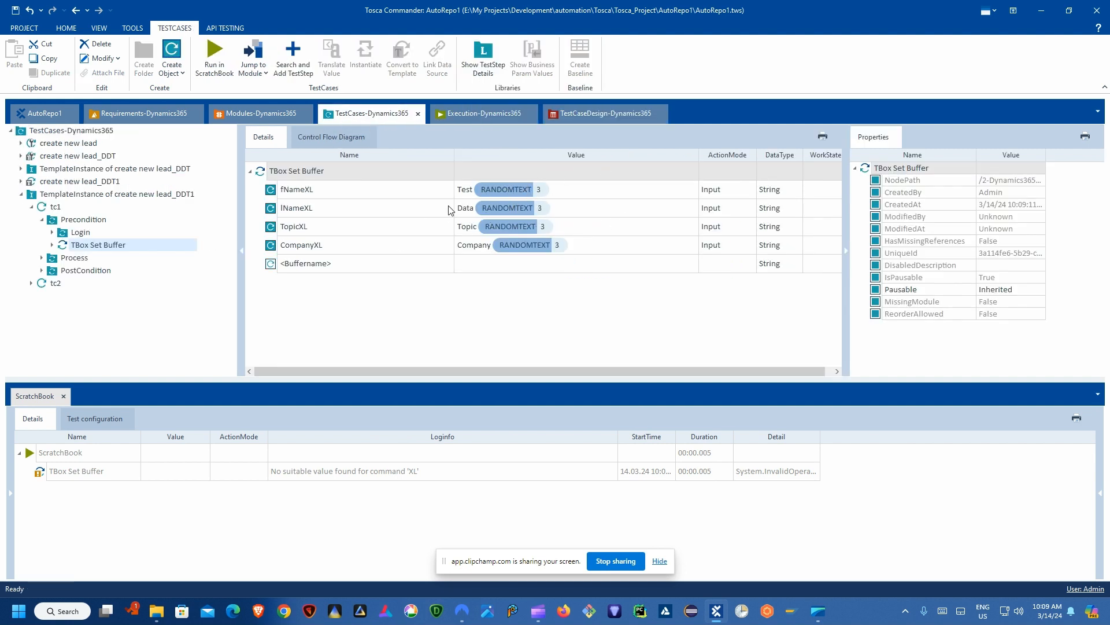
- Translate the fNameXL value of tc1's TBox Set Buffer step to preview its random text
right_click(377, 188)
click(507, 225)
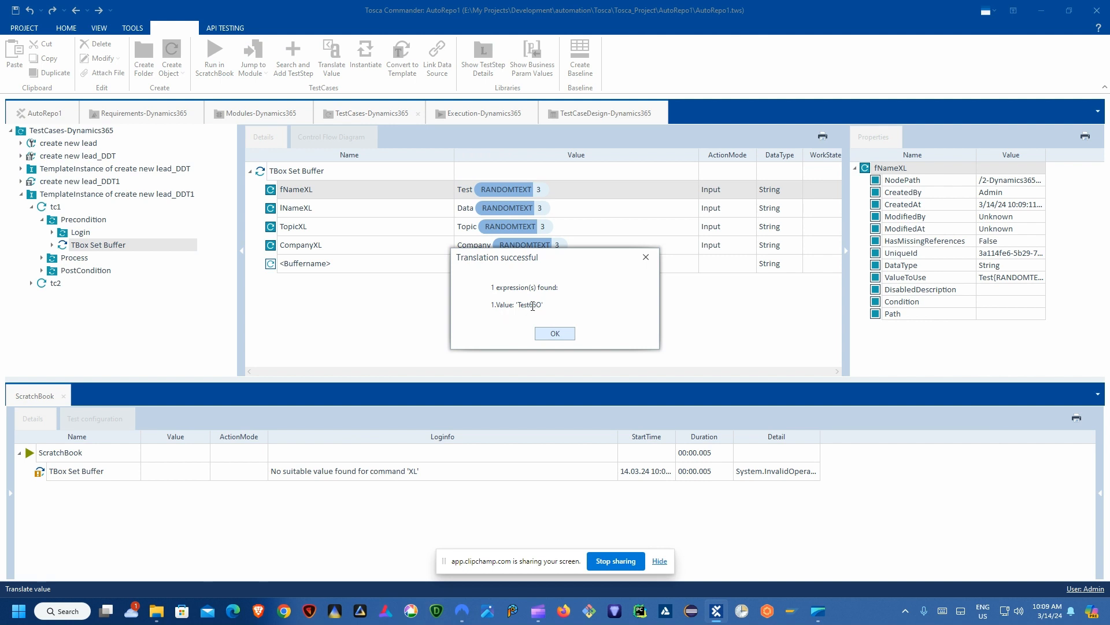
click(555, 334)
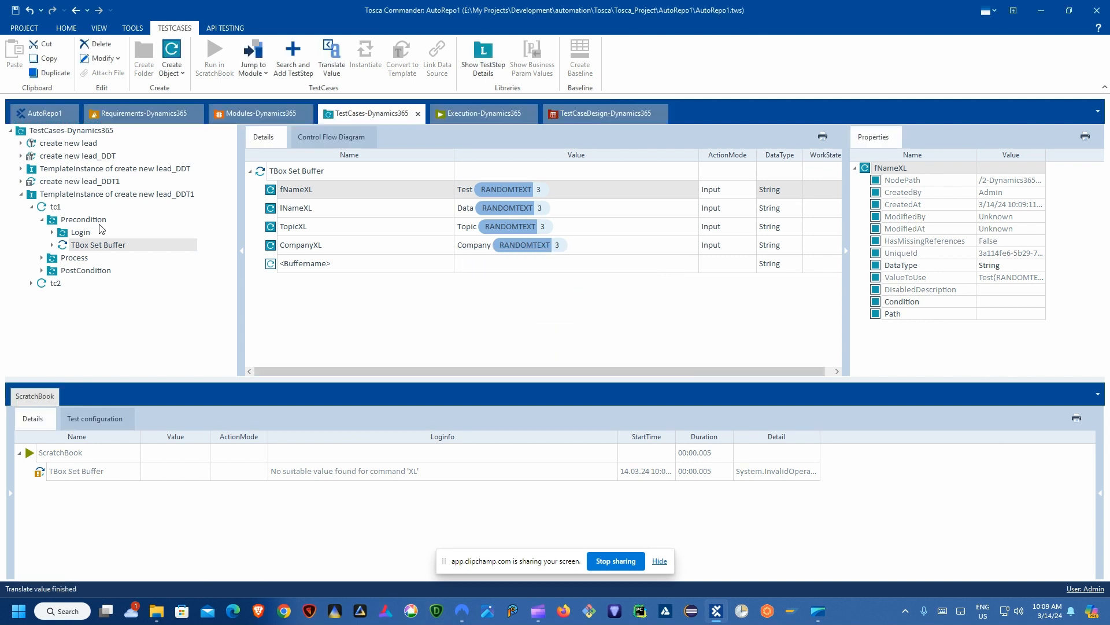
- Run tc1's TBox Set Buffer step in the ScratchBook and check the buffered lead values in the Buffer Viewer
right_click(98, 245)
click(155, 327)
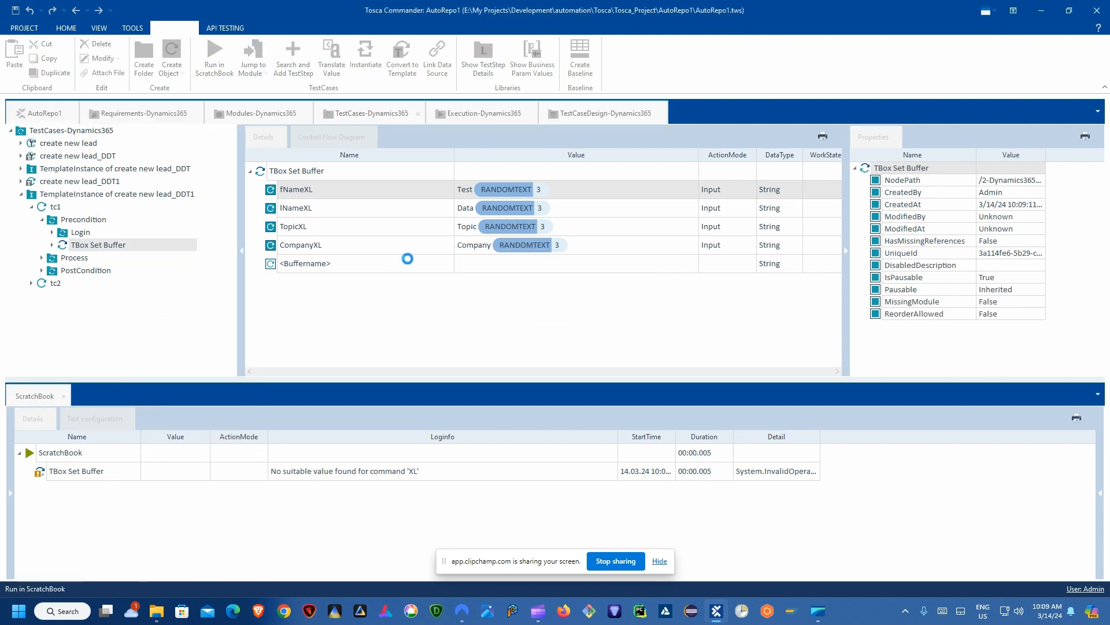
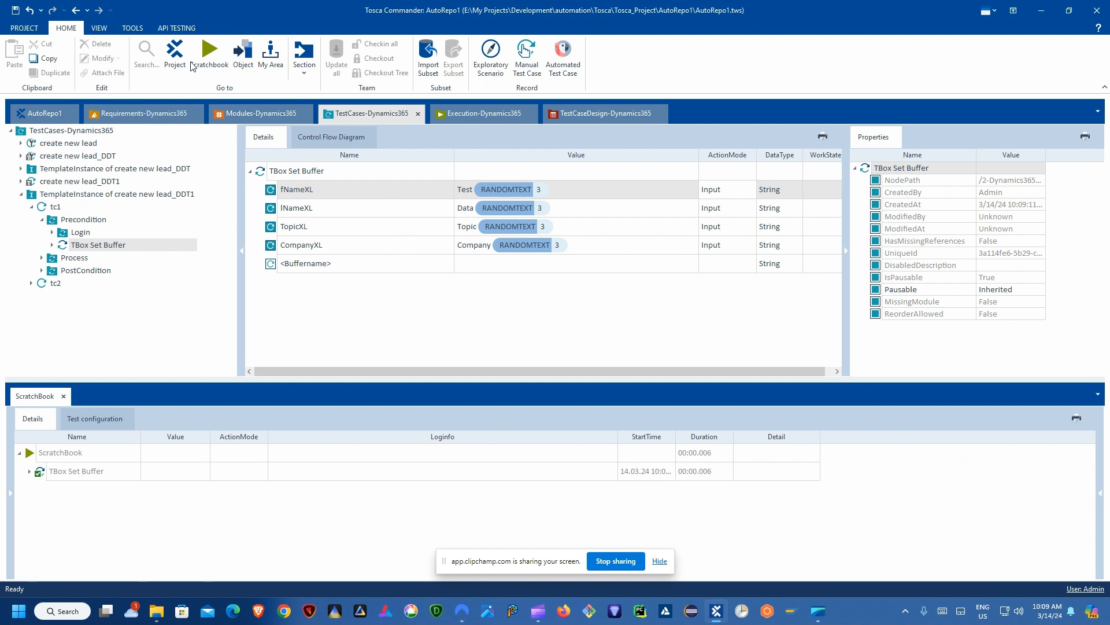
click(132, 28)
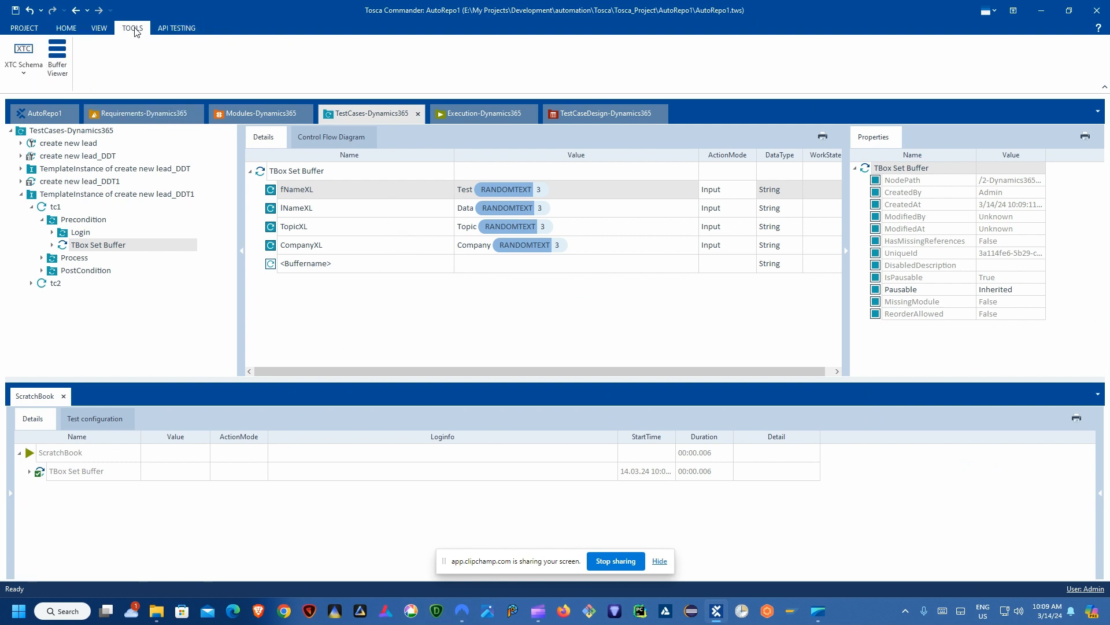
click(60, 62)
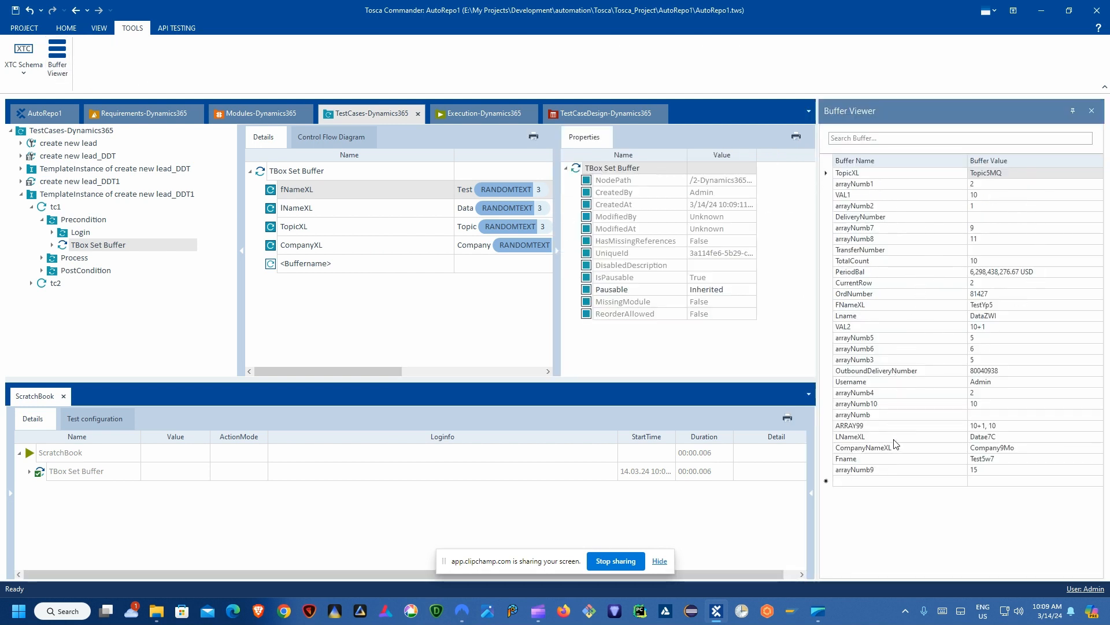
click(865, 438)
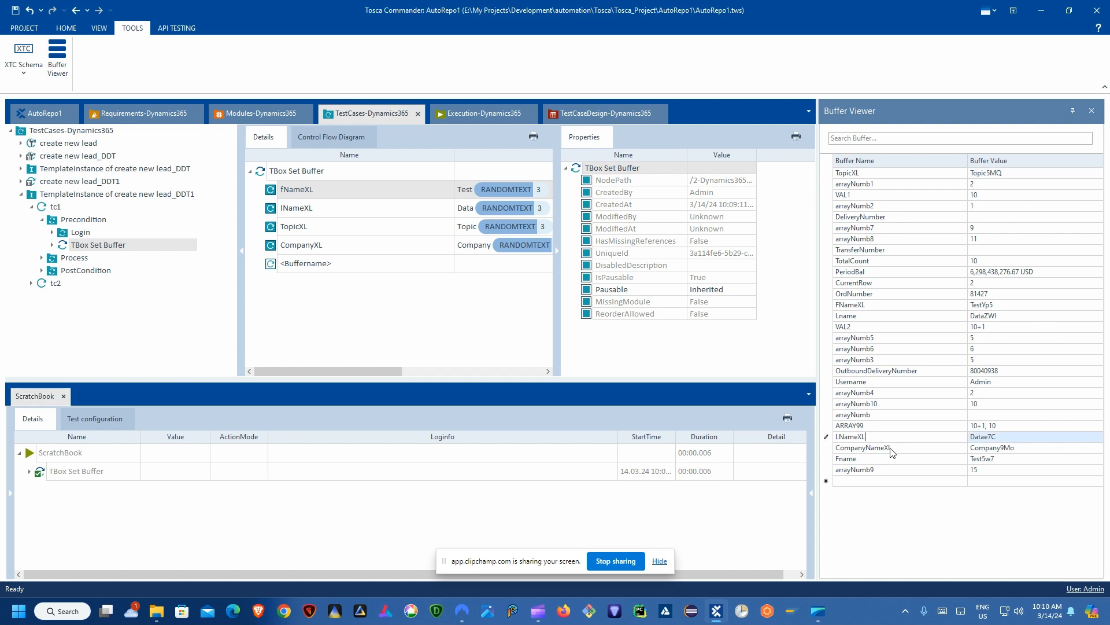
click(890, 446)
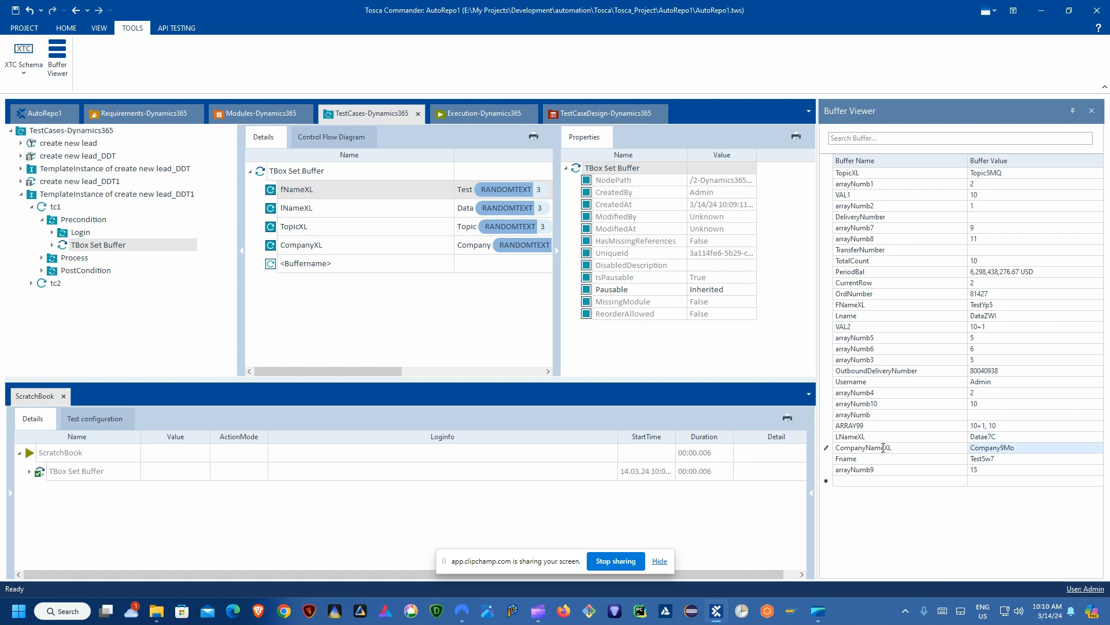
click(893, 496)
click(1092, 111)
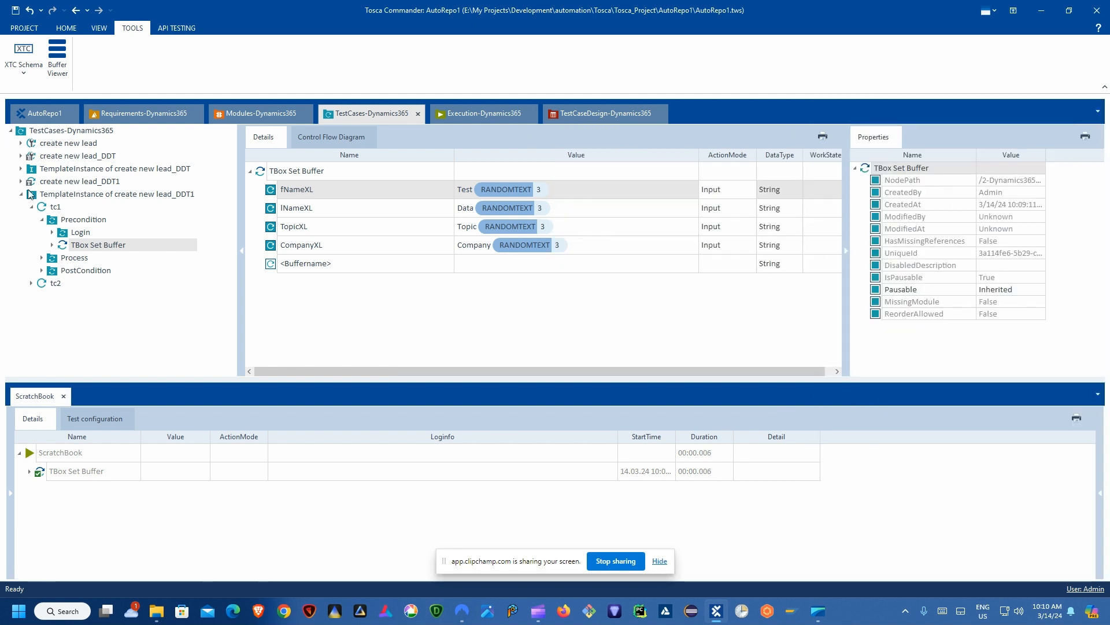
- Collapse tc1 in the template instance of create new lead_DDT1 and run the whole test case in the ScratchBook
click(31, 207)
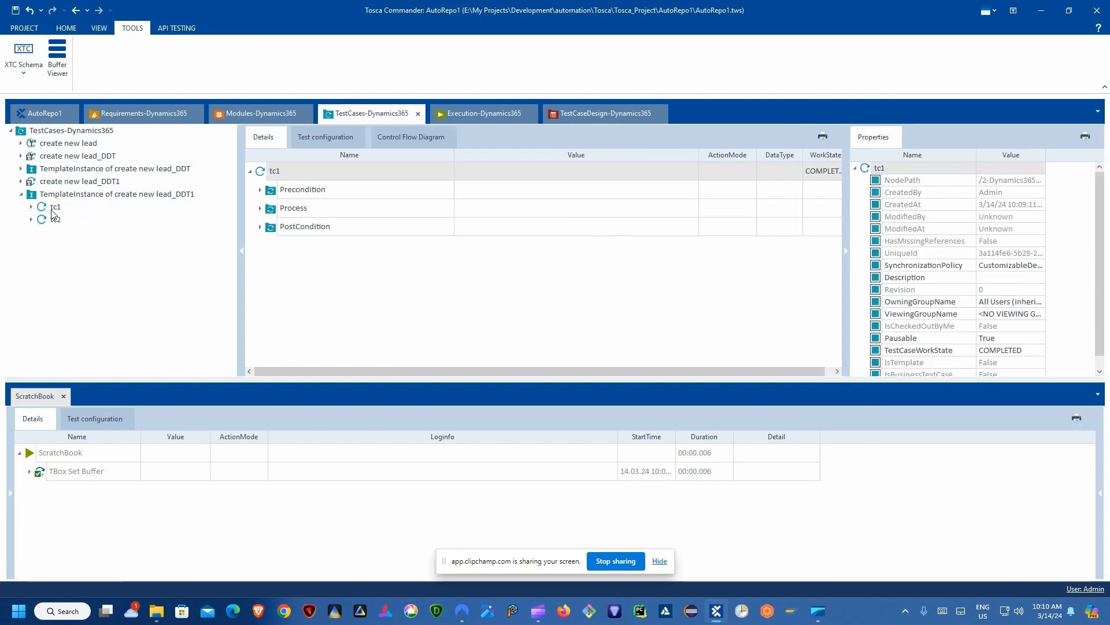
click(39, 211)
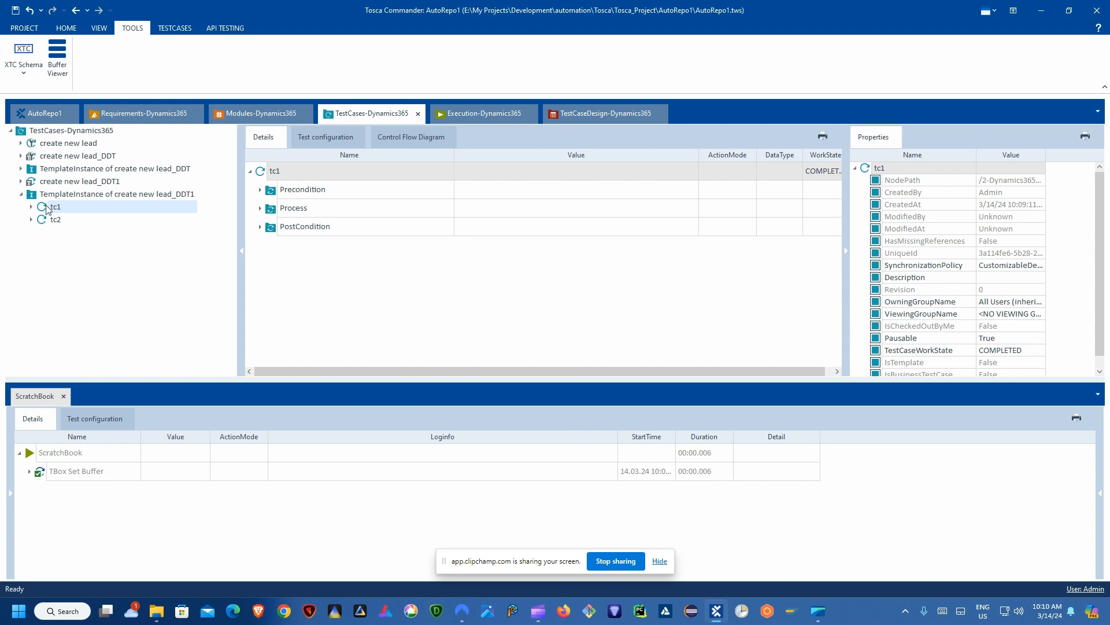
right_click(47, 209)
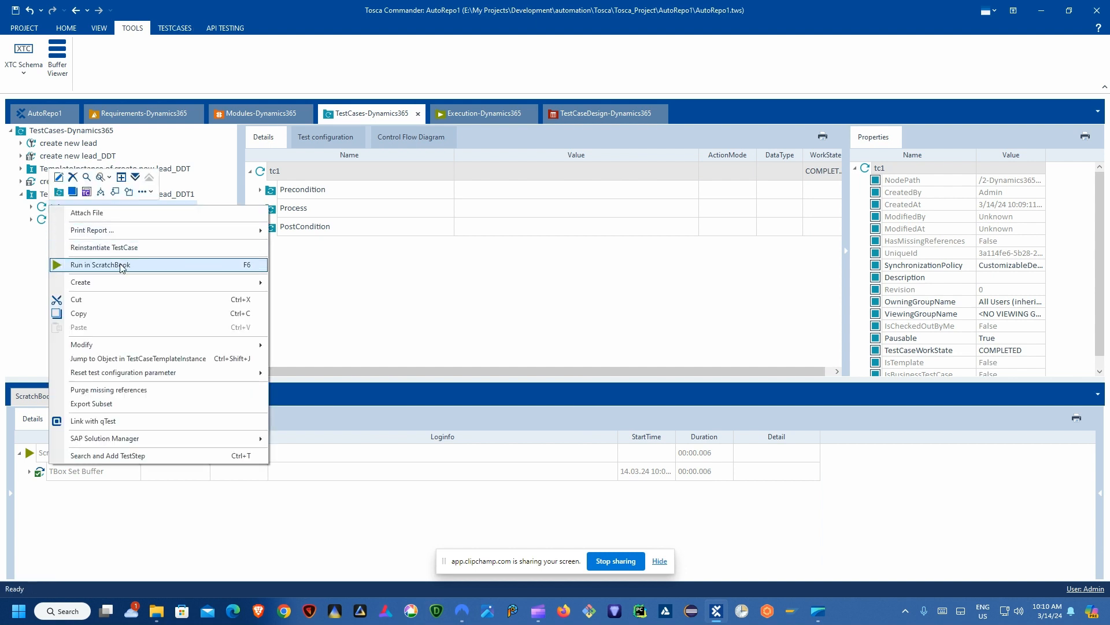
click(110, 265)
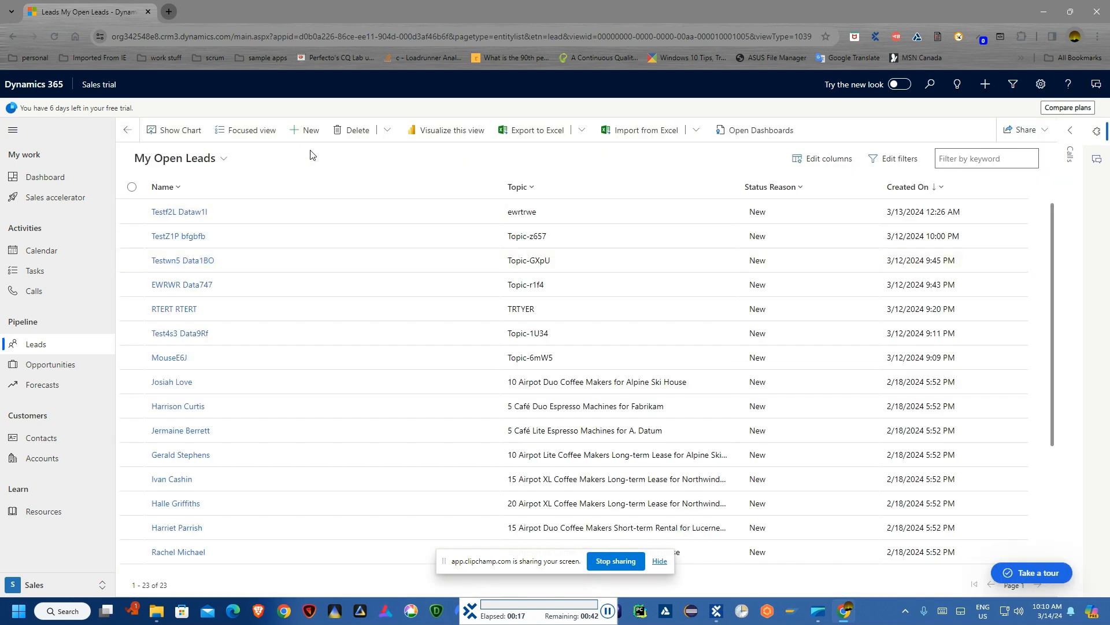
- In Dynamics 365, fill in a new lead with topic Topicn74, first name TestS2R, last name DataW9l and company name Company9Mo
click(306, 132)
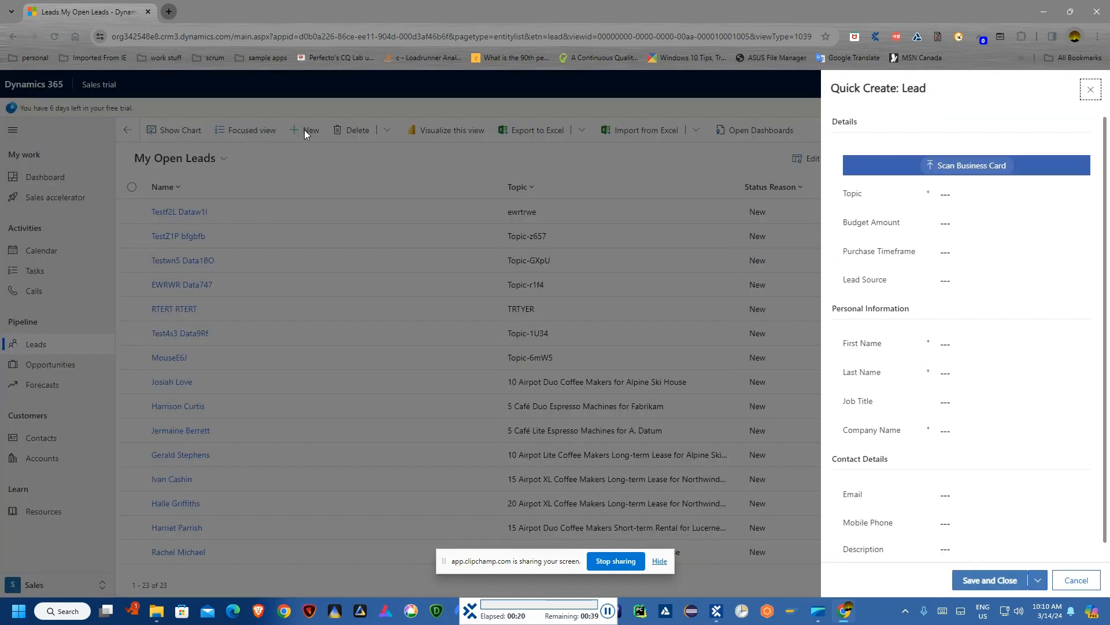
click(1015, 344)
text(TestS2R)
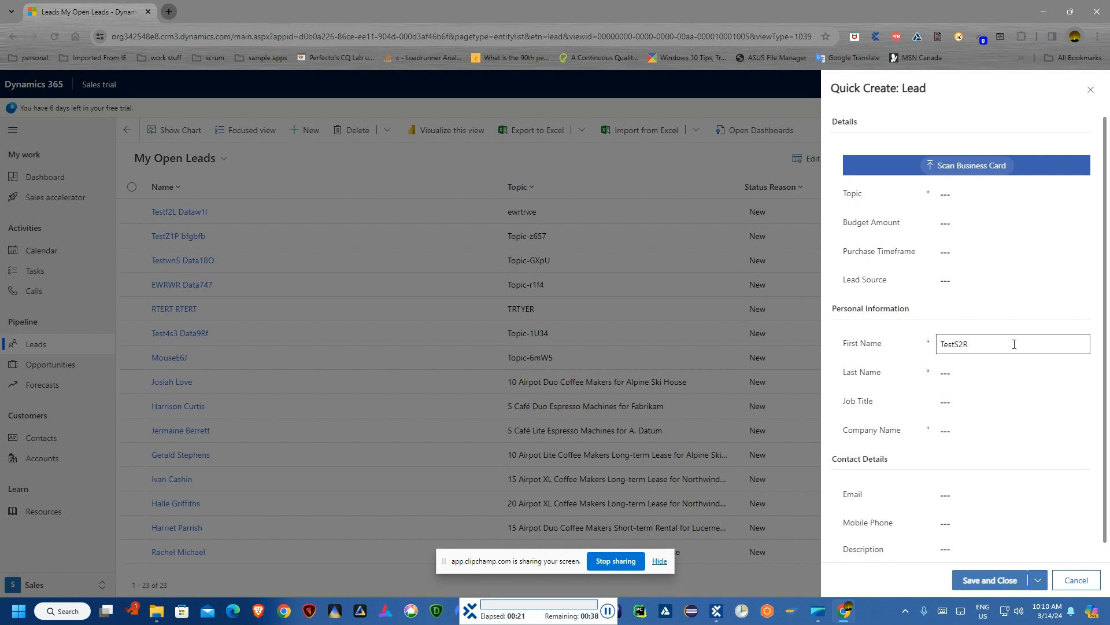
click(1015, 195)
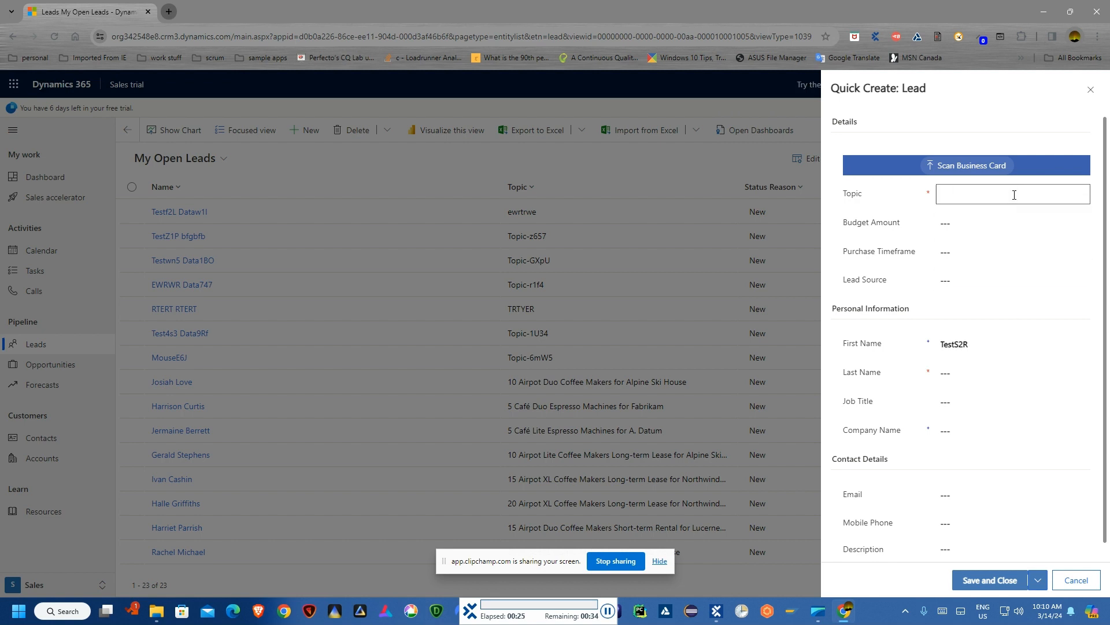
text(Topicn74)
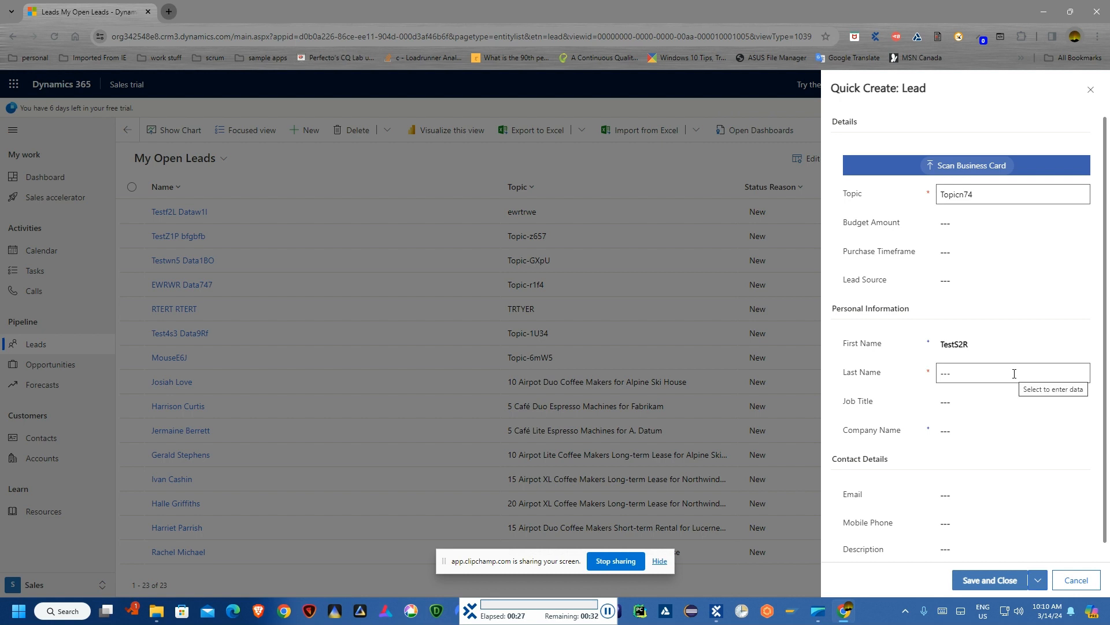
click(1015, 373)
text(DataW9l)
click(1014, 430)
text(Company9Mo)
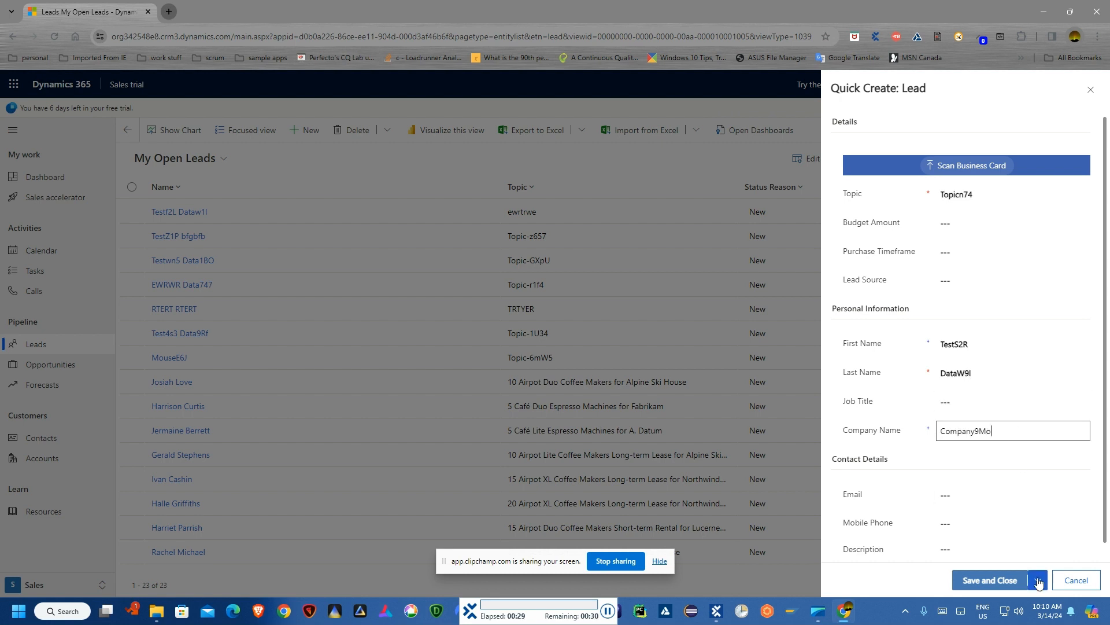
- Save the lead with the option that starts another one, and close the blank quick-create form
click(1038, 580)
click(995, 559)
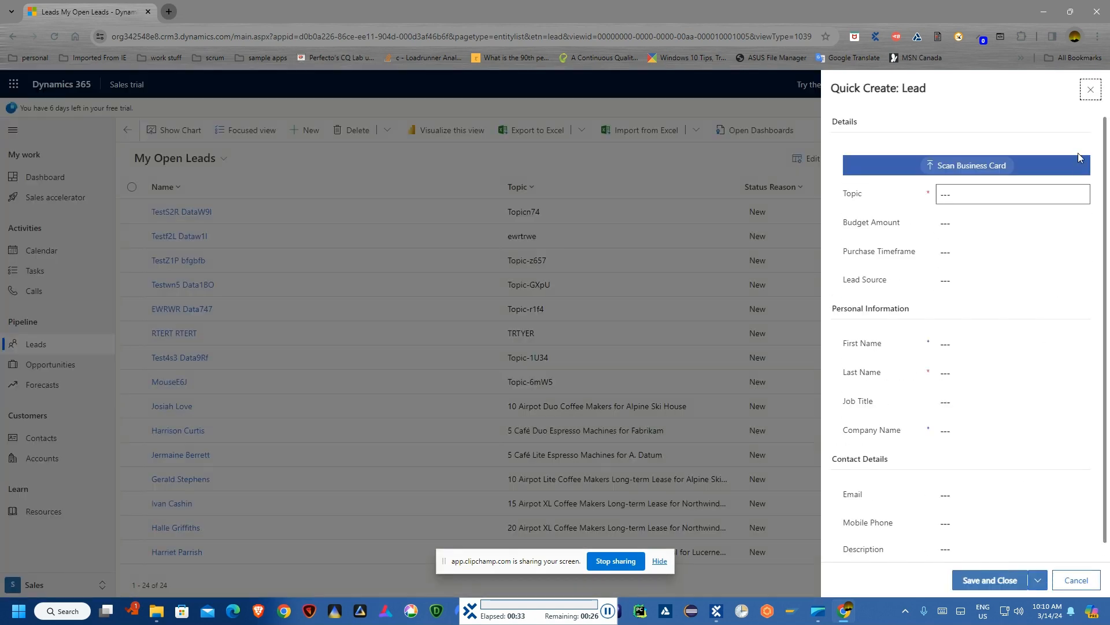
click(1092, 92)
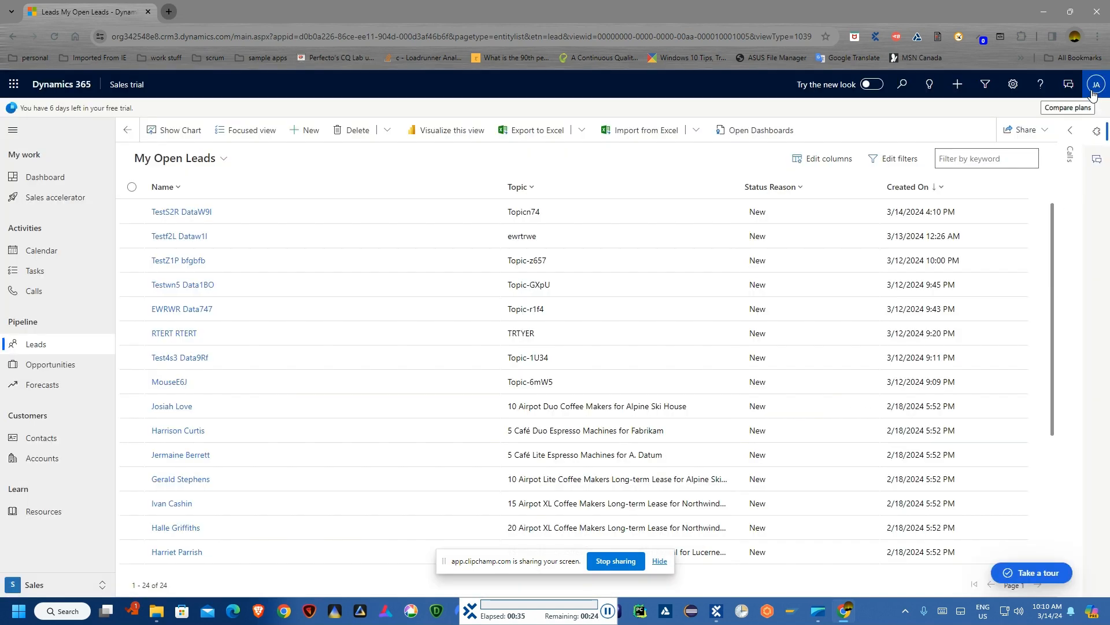
- Open the TestS2R lead and add a timeline note titled Test Note361 with the text TEST NOTE632
click(132, 213)
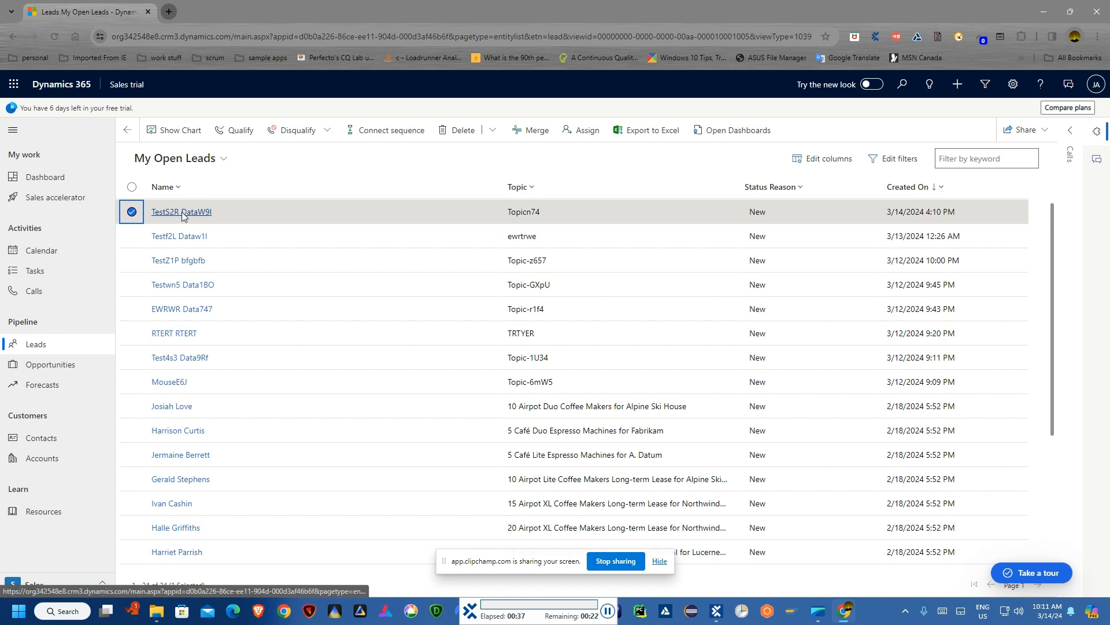
click(182, 214)
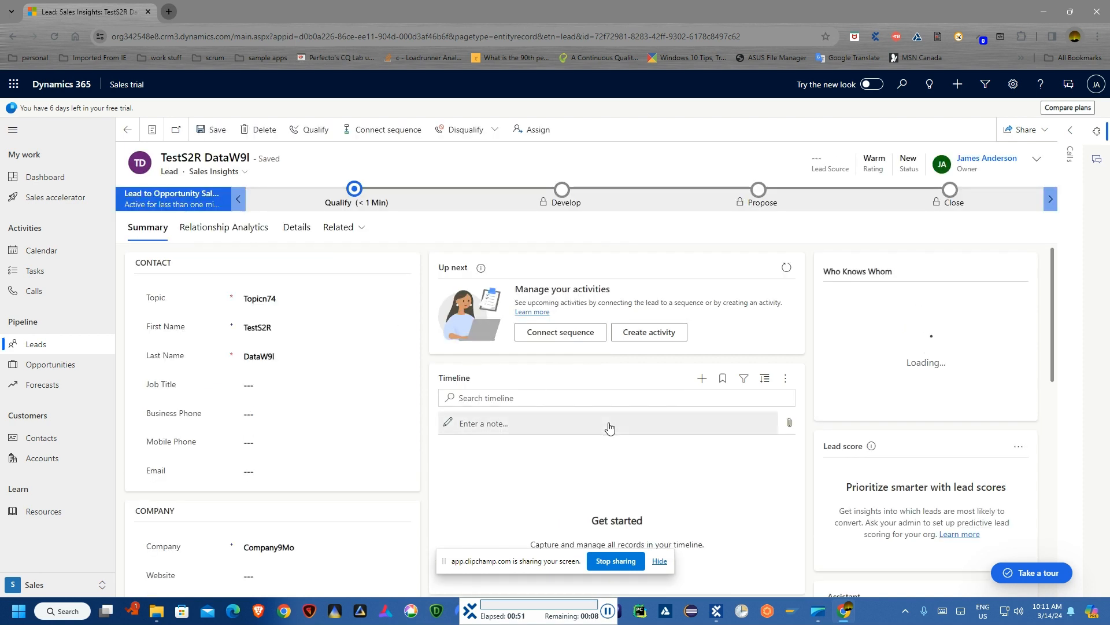
click(608, 422)
text(Test Note361)
key(Tab)
text(TEST NOTE632)
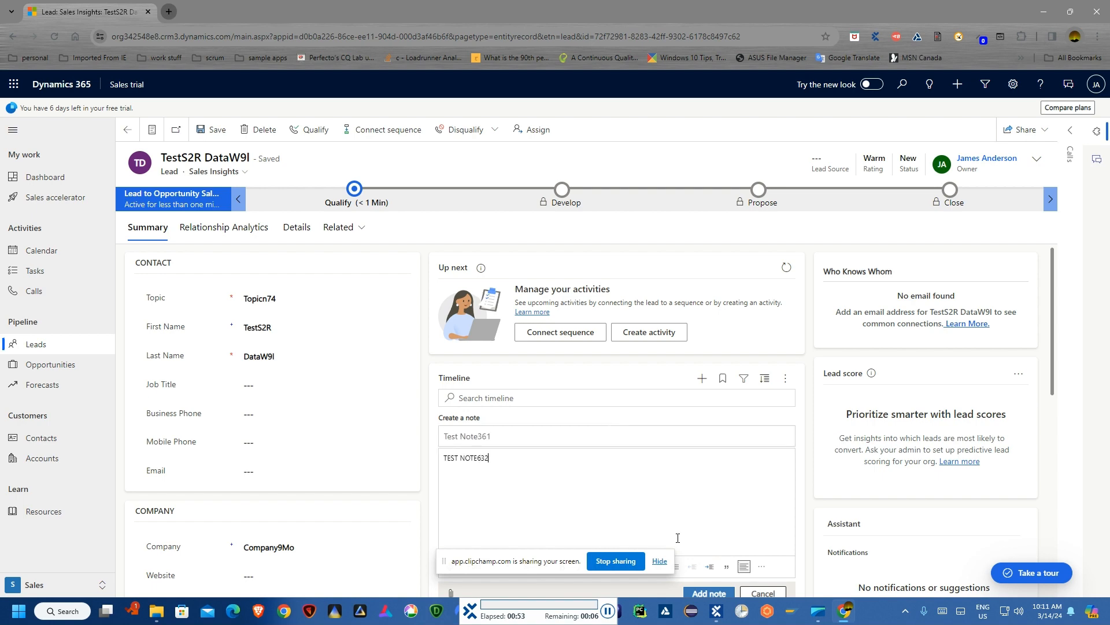
click(709, 594)
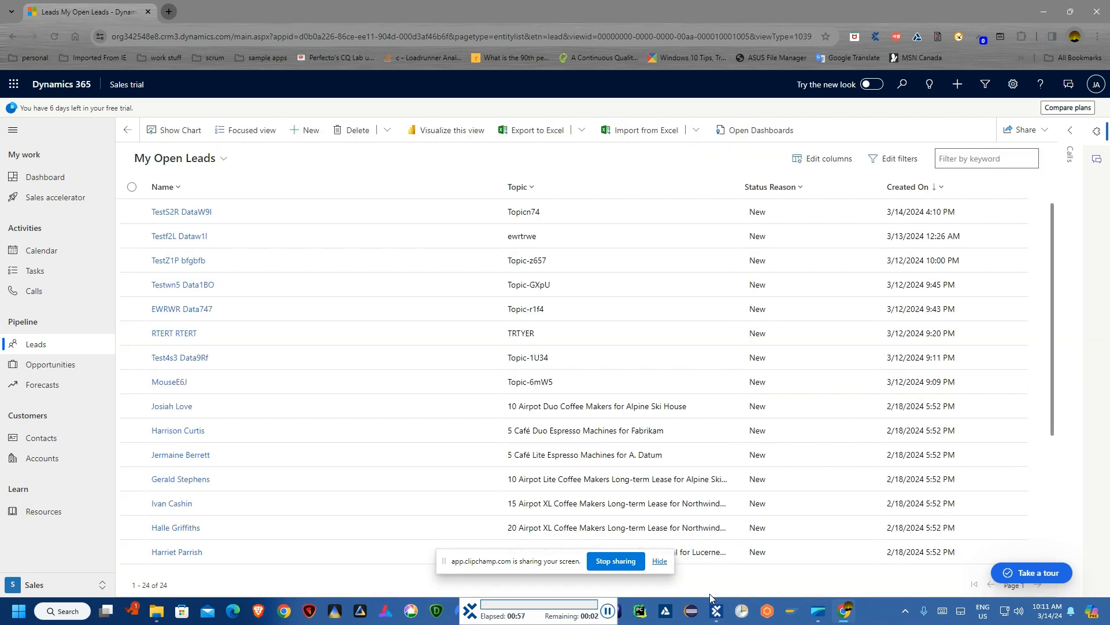
- Delete the TestS2R lead from the My Open Leads list
click(132, 211)
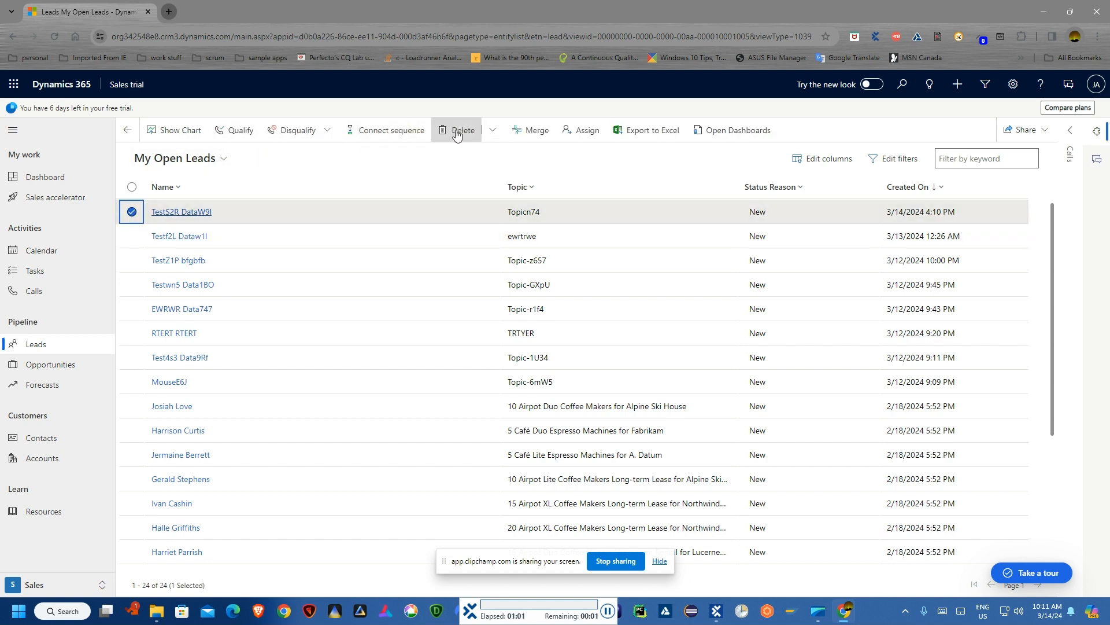
click(458, 132)
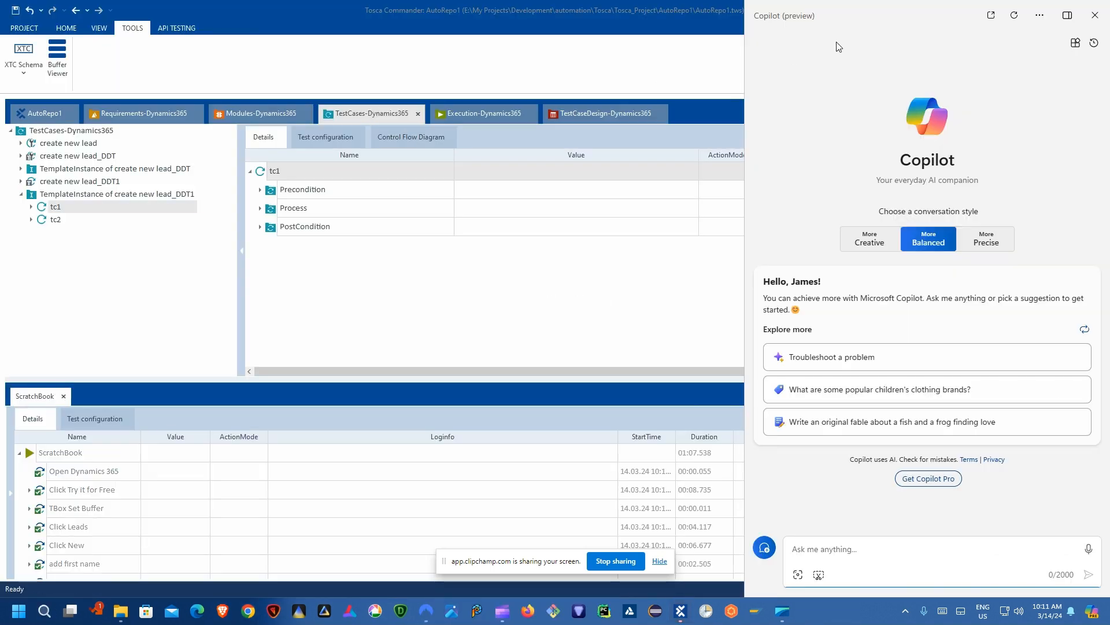
- Close the Copilot pane over Tosca Commander and collapse the template instance of create new lead_DDT1
click(1097, 17)
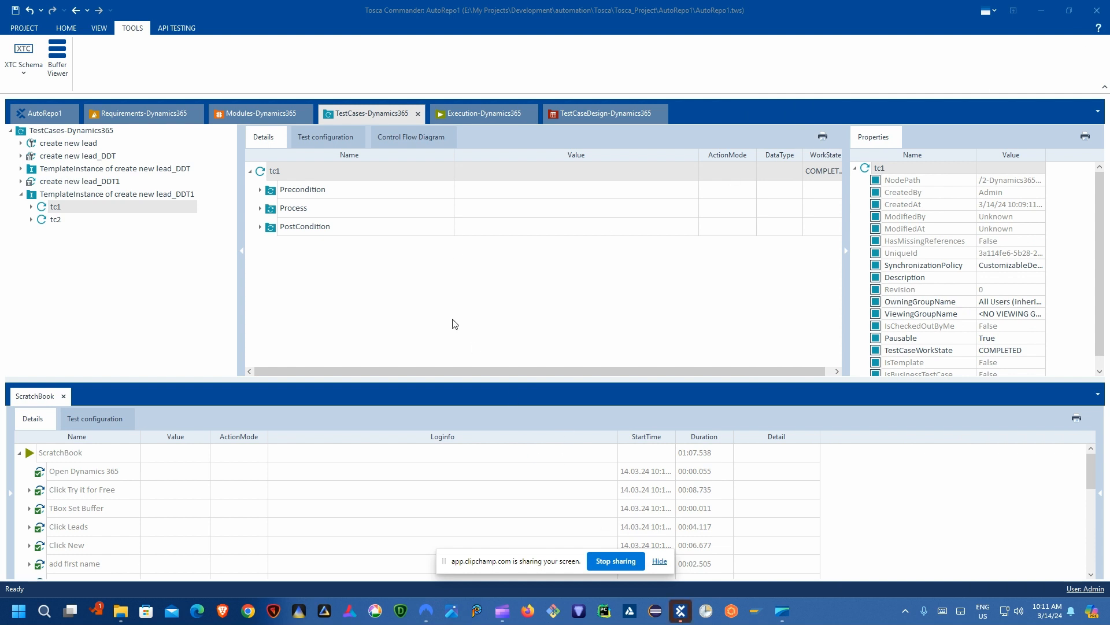
click(68, 30)
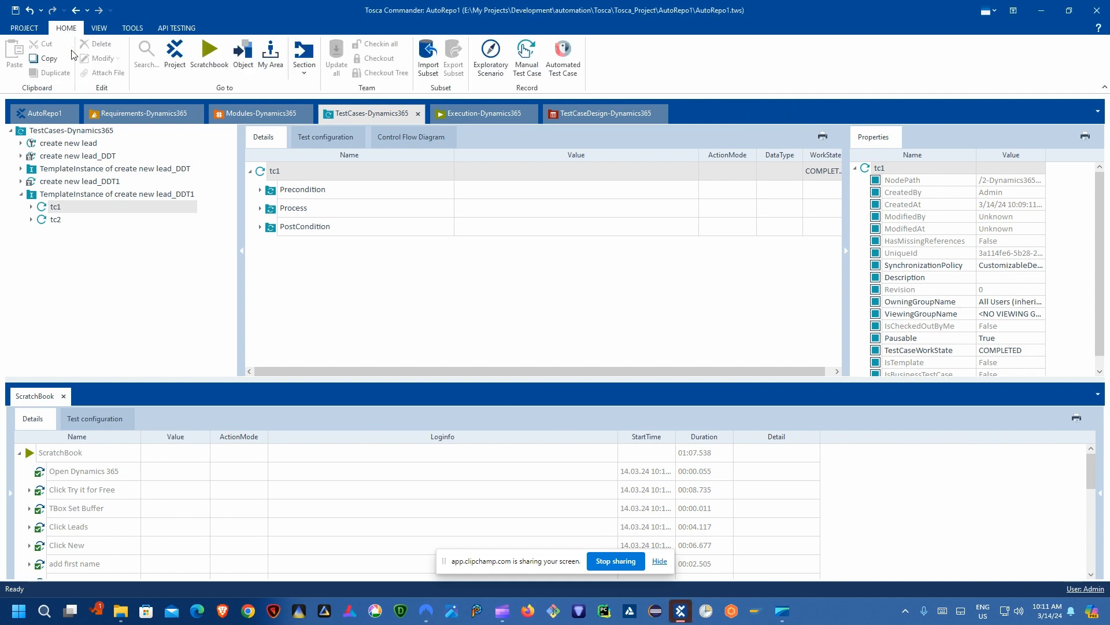
click(33, 197)
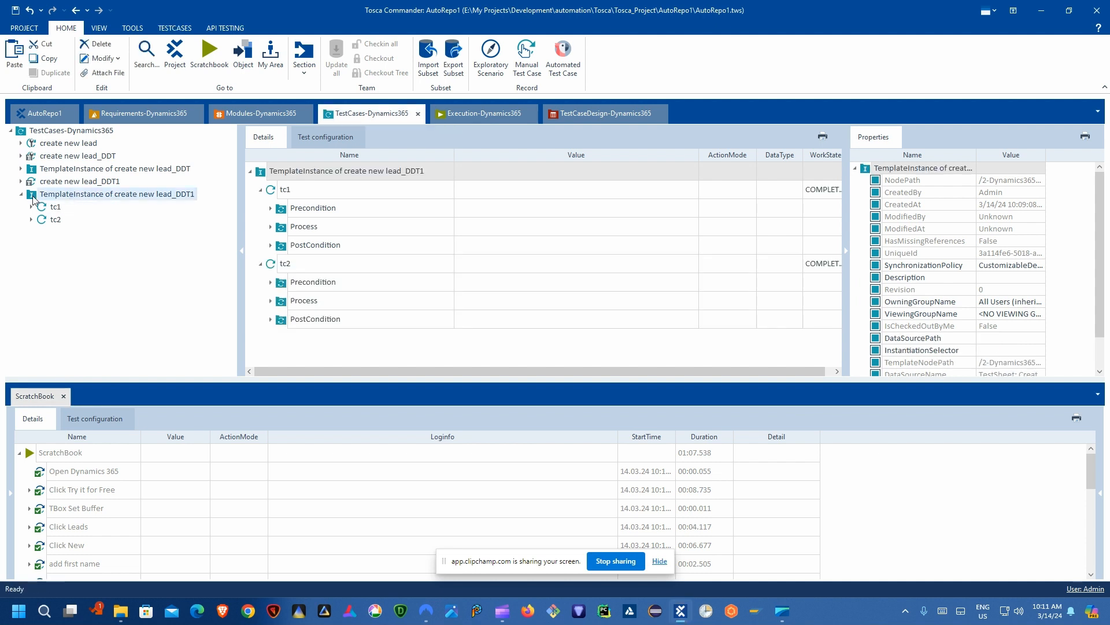
click(21, 195)
click(21, 195)
click(22, 195)
- In the Execution-Dynamics365 section, add an execution list folder named DDT Test1
click(479, 118)
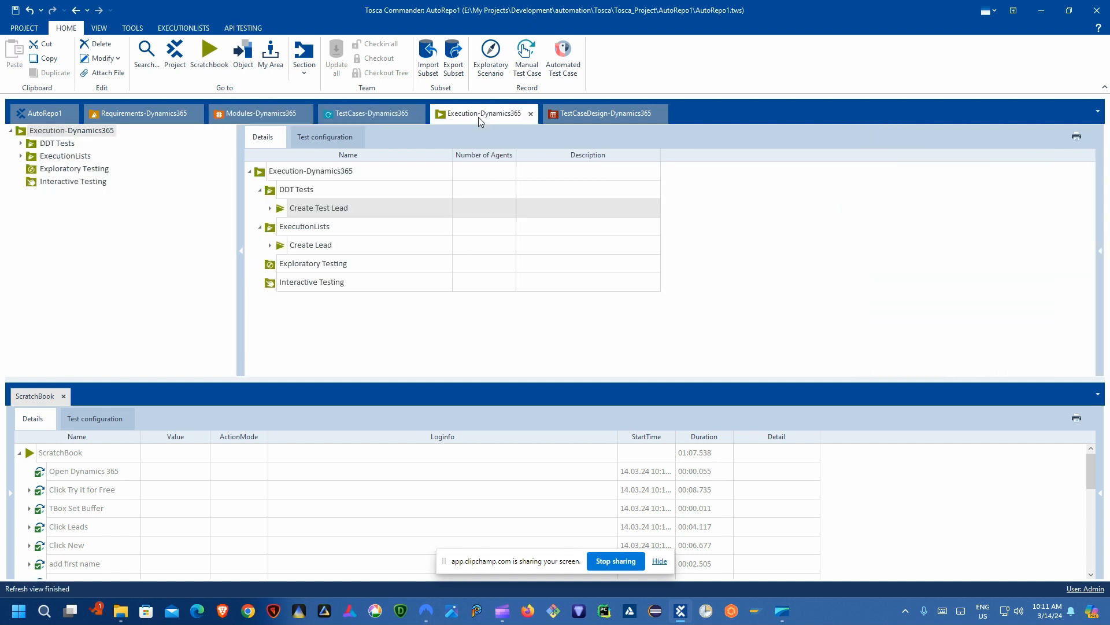
click(263, 194)
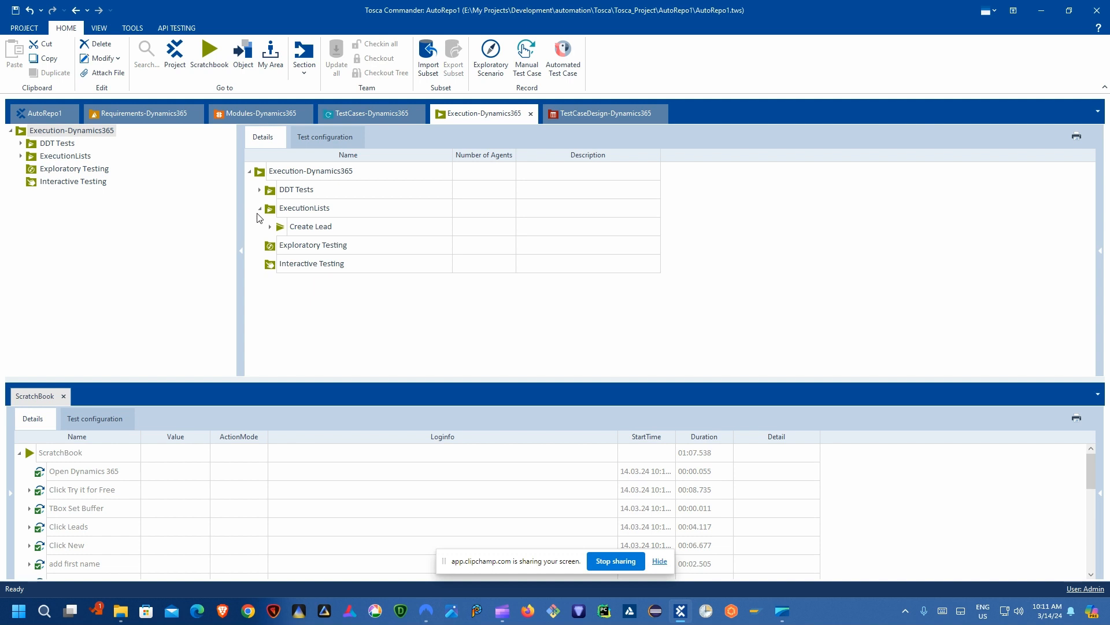
click(259, 208)
right_click(308, 172)
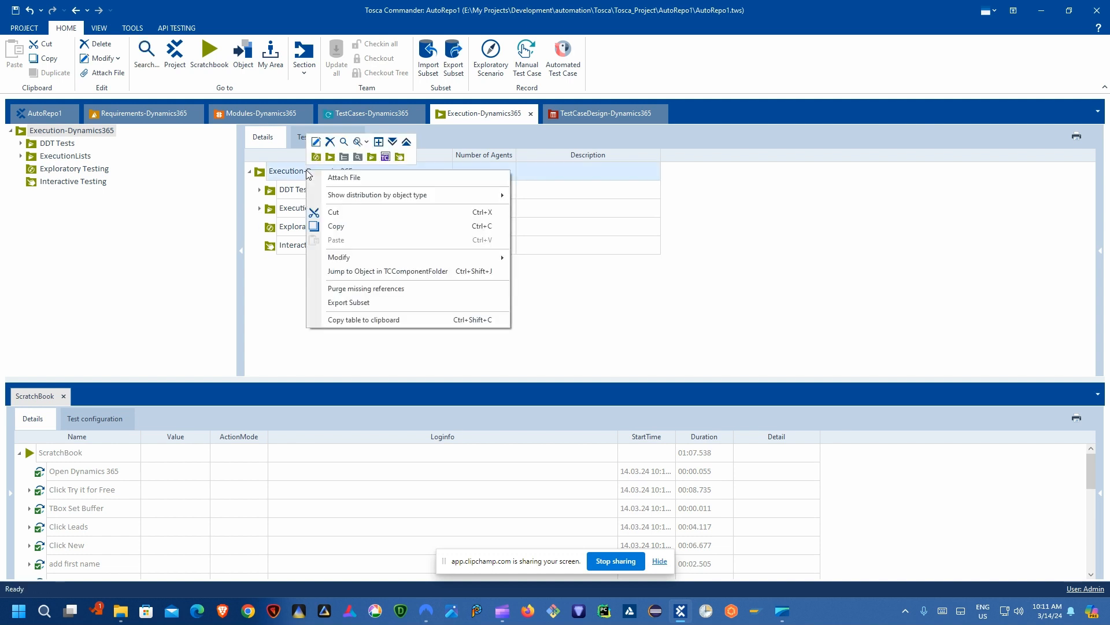
click(370, 155)
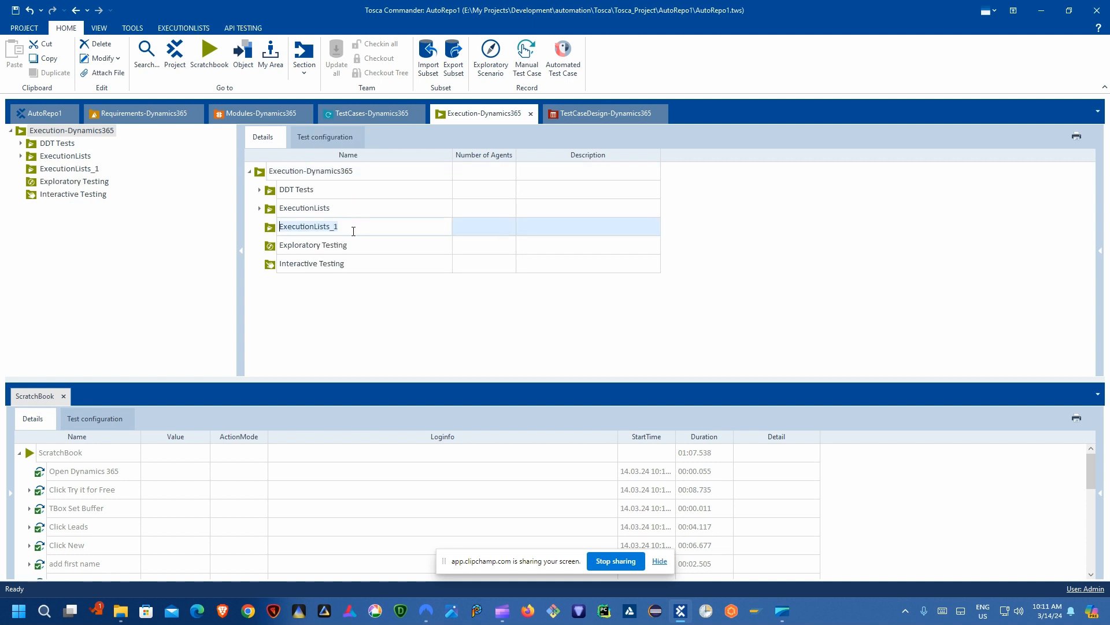
text(dd)
key(BackSpace)
key(BackSpace)
key(BackSpace)
key(BackSpace)
key(BackSpace)
key(Return)
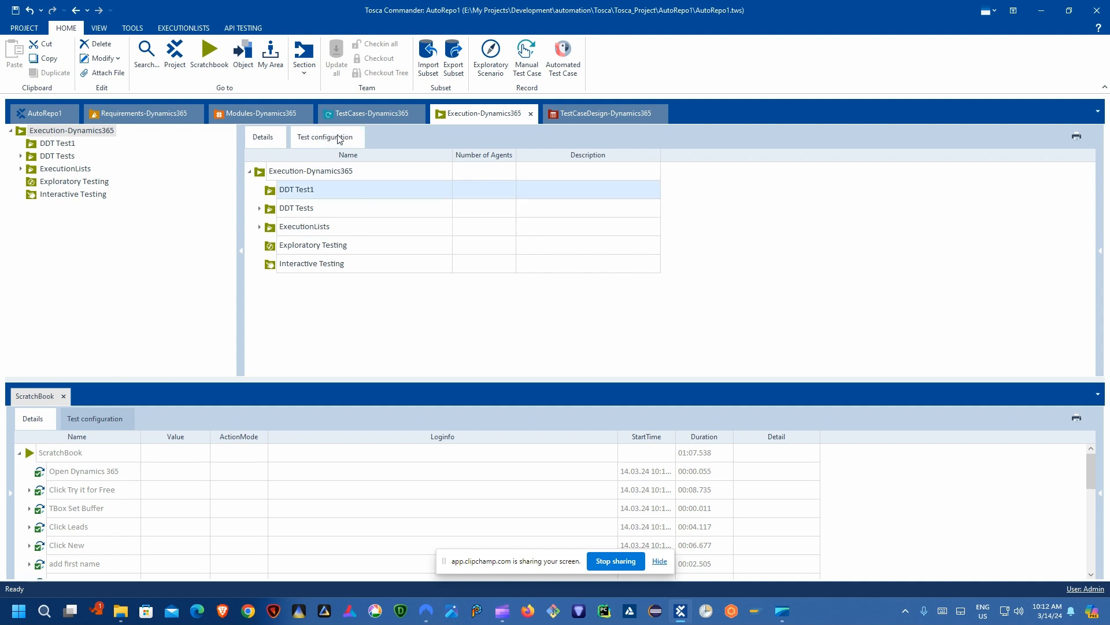
- Add the template instance of create new lead_DDT1 to the DDT Test1 folder as a new execution list and view its test cases
click(350, 114)
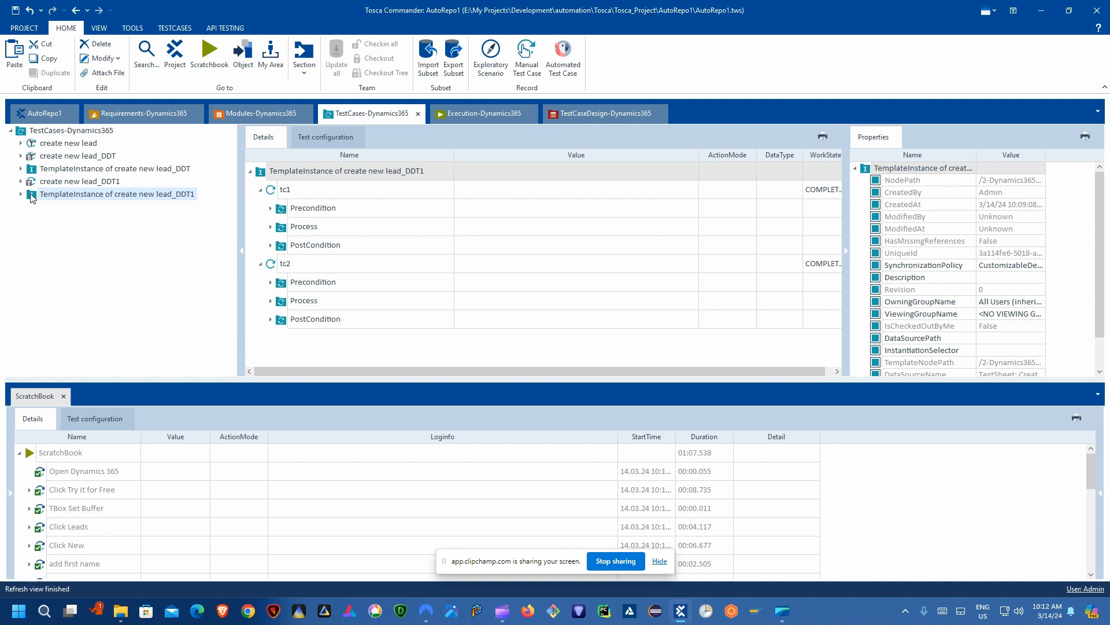
drag(33, 196, 319, 191)
click(271, 209)
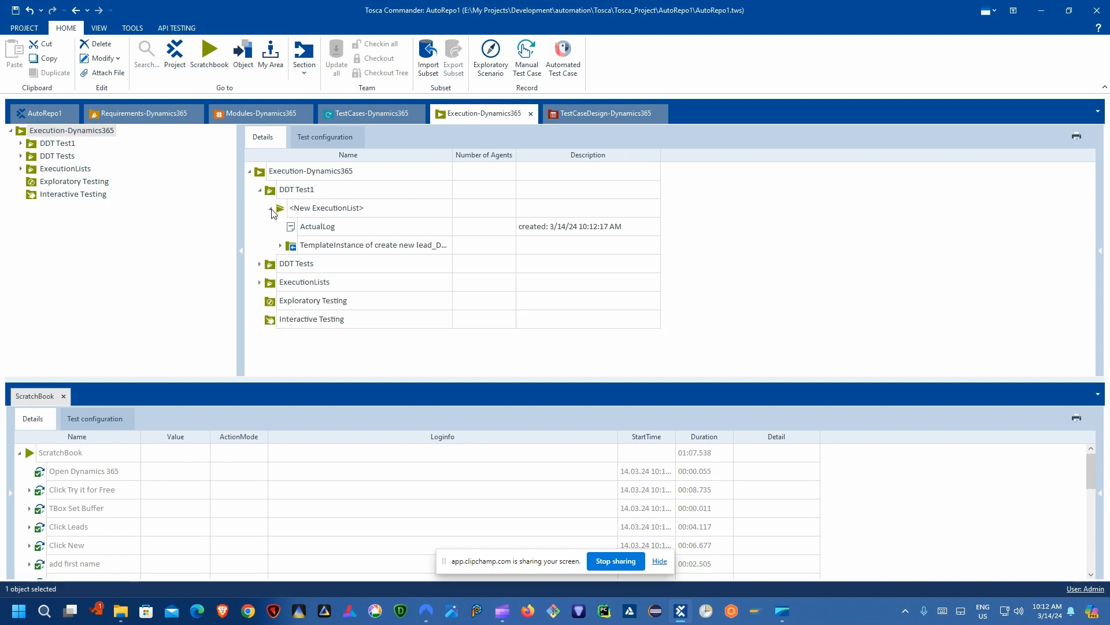
click(340, 211)
click(338, 211)
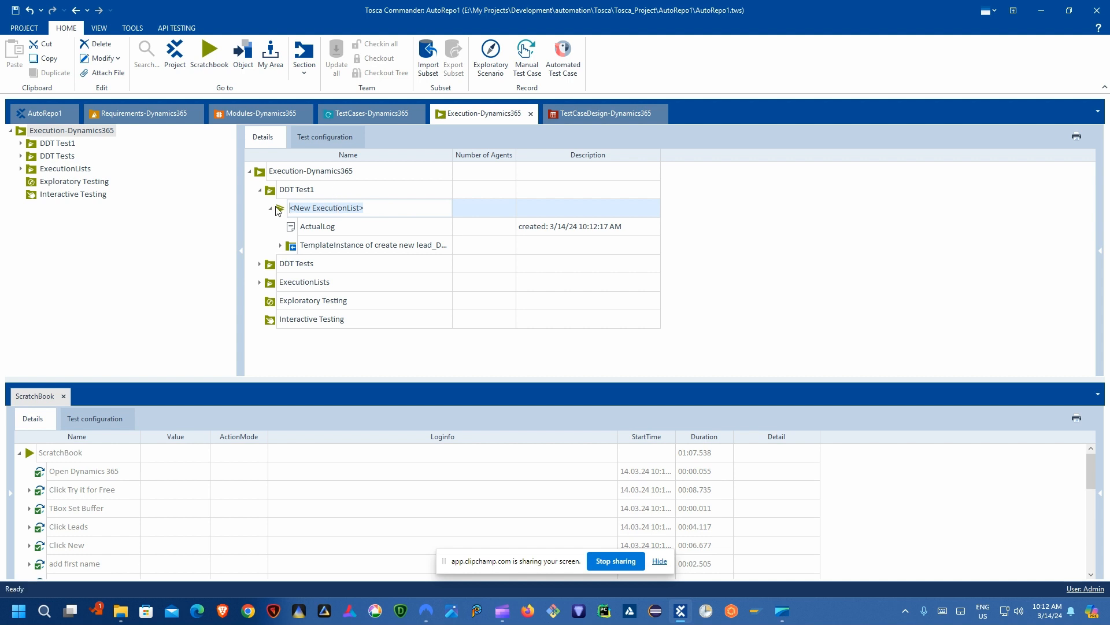
click(280, 247)
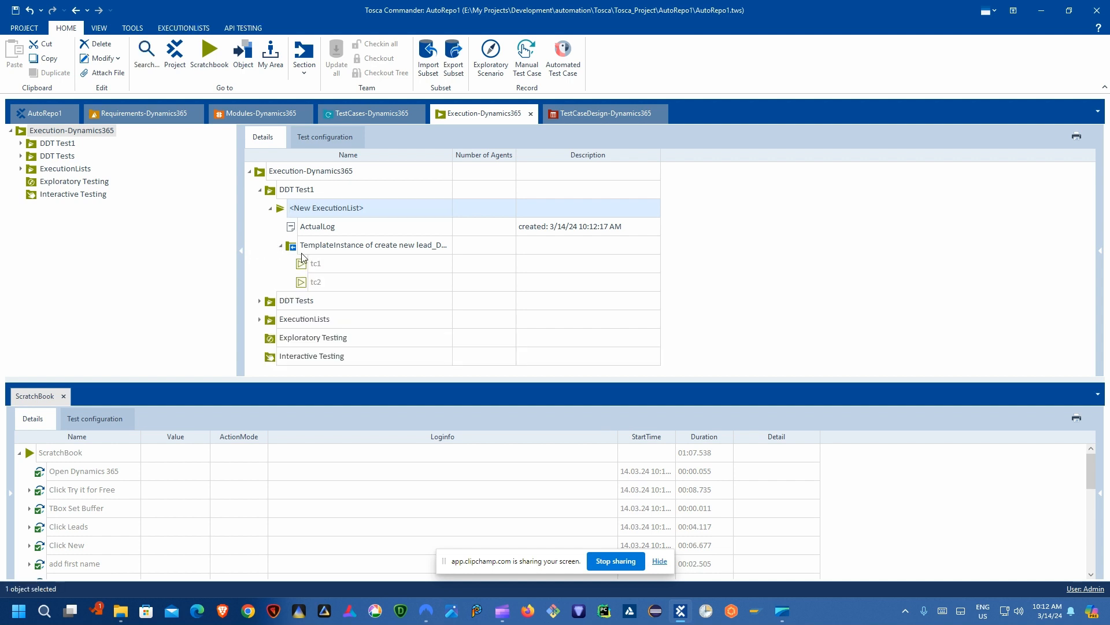
click(281, 246)
- Rename the new execution list under DDT Test1 as Create New Lead and collapse it
click(324, 208)
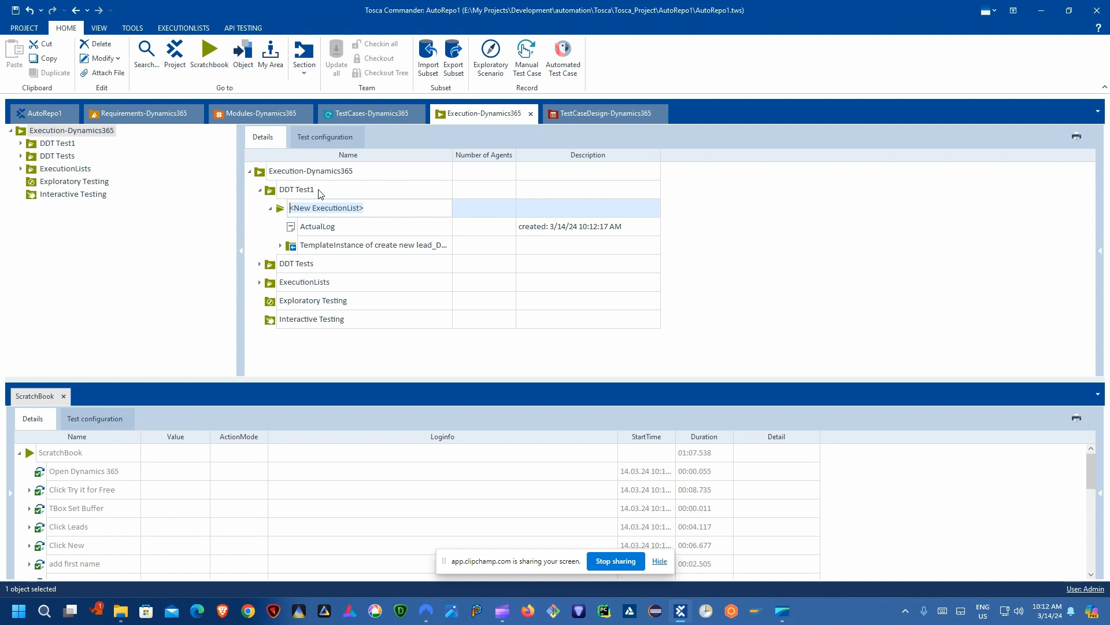
text(Create new Lead)
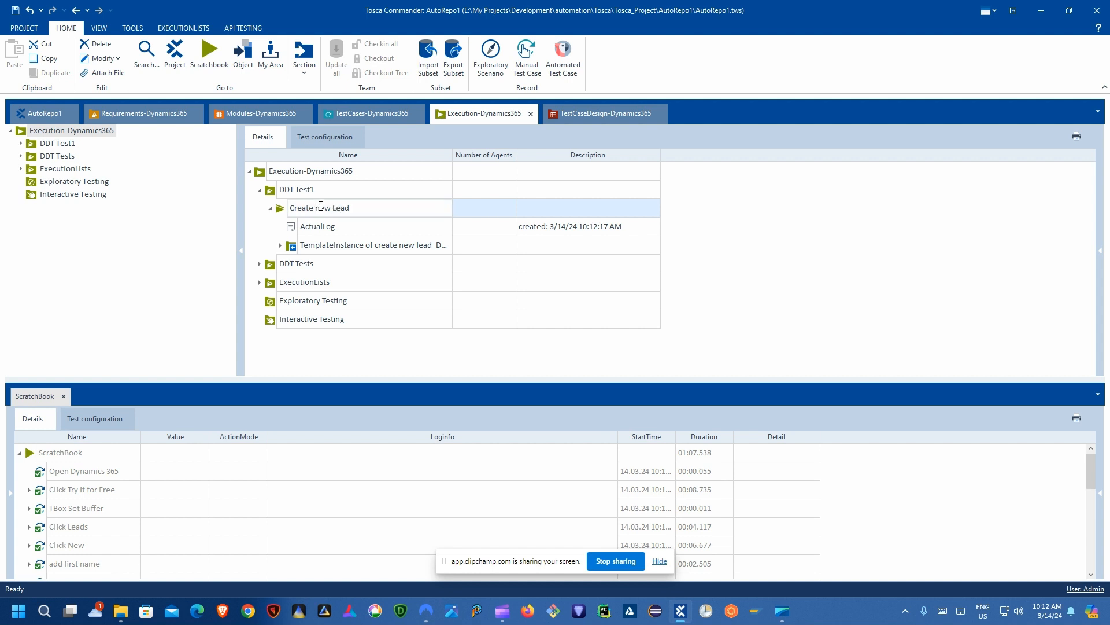
key(BackSpace)
text(N)
key(Return)
click(269, 209)
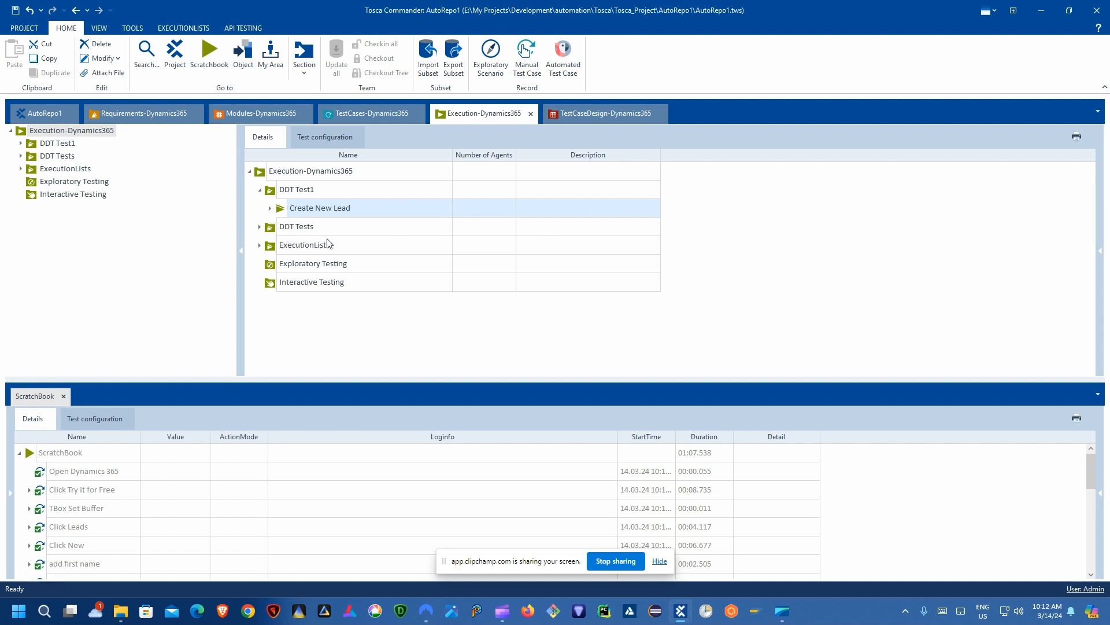
- Run the Create New Lead execution list in the DDT Test1 folder
click(269, 209)
click(269, 209)
mouse_move(782, 618)
right_click(282, 210)
click(327, 310)
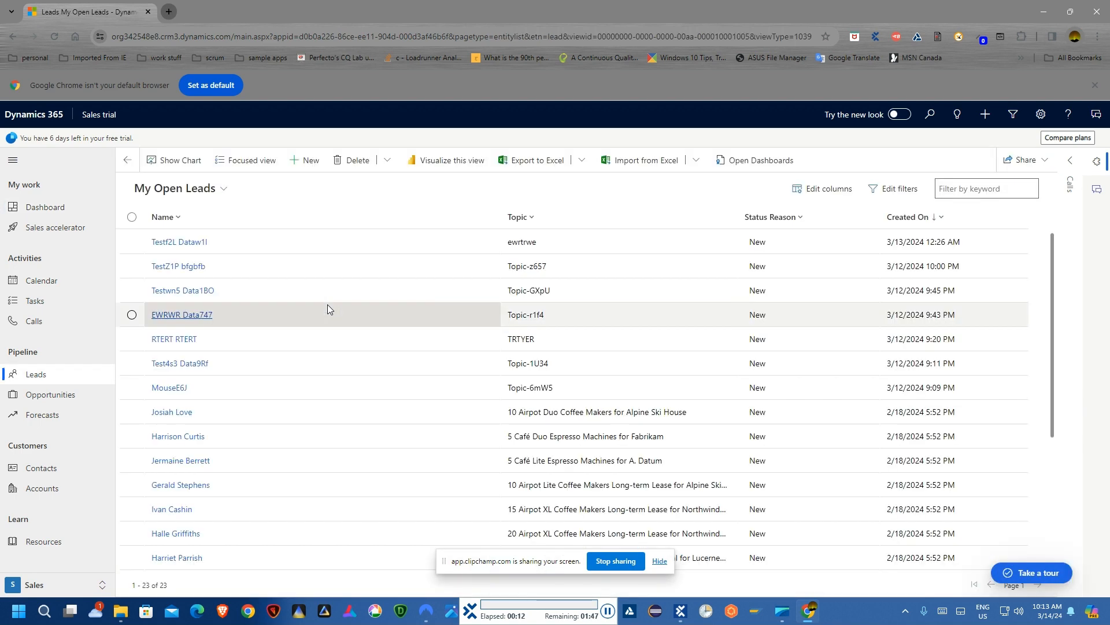
- Start a new Dynamics 365 lead with first name Test02O, topic TopicV5e, last name Dataj0r and company Company9Mo
click(305, 162)
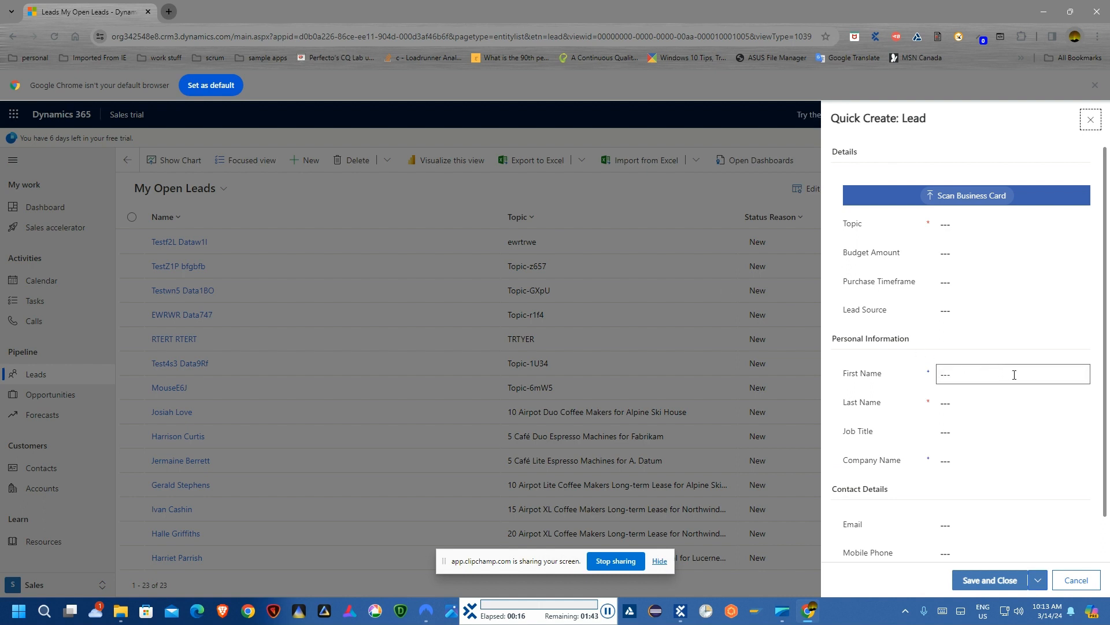
click(1014, 374)
text(Test02O)
click(1013, 225)
text(TopicV5e)
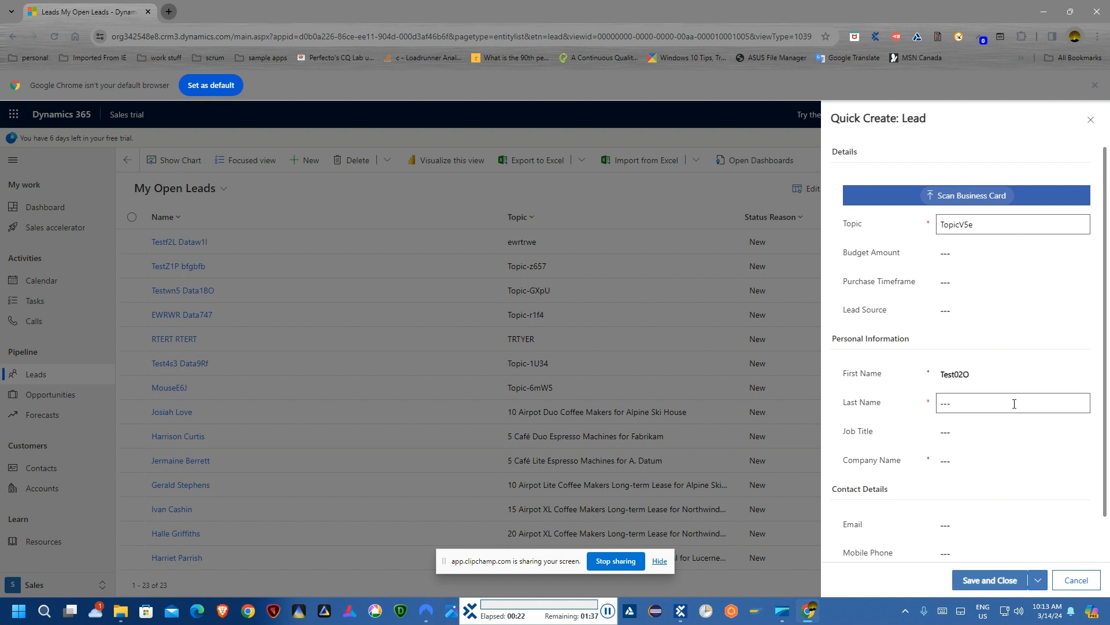
click(1013, 403)
text(Dataj0r)
click(1013, 460)
text(Company9Mo)
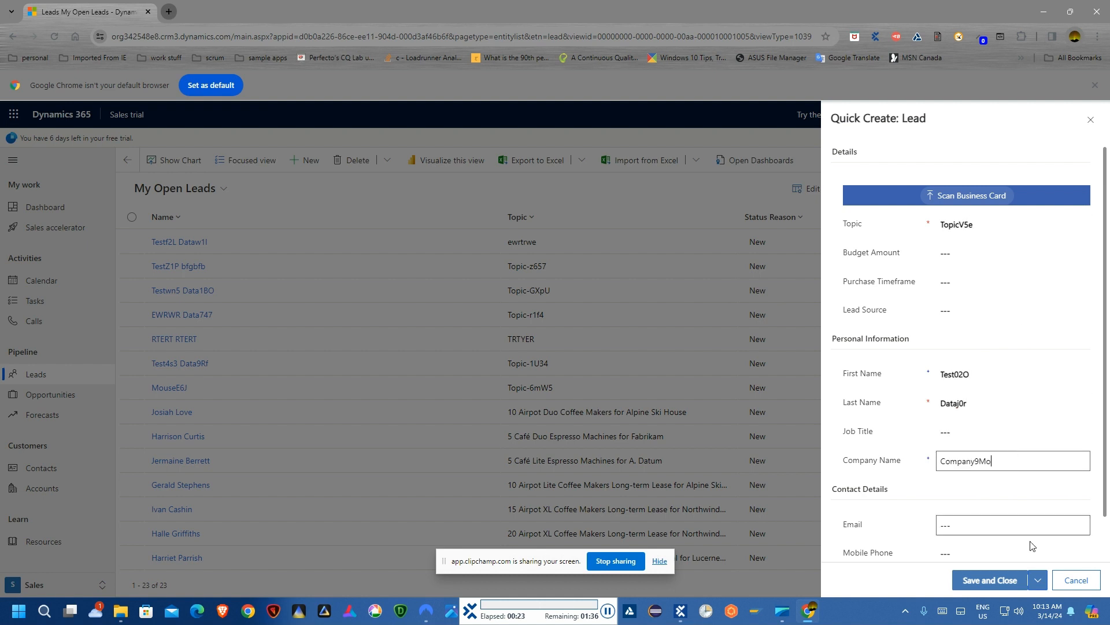
- Save the Test02O lead with the option that starts another one, and close the blank quick-create form
click(1038, 582)
click(997, 558)
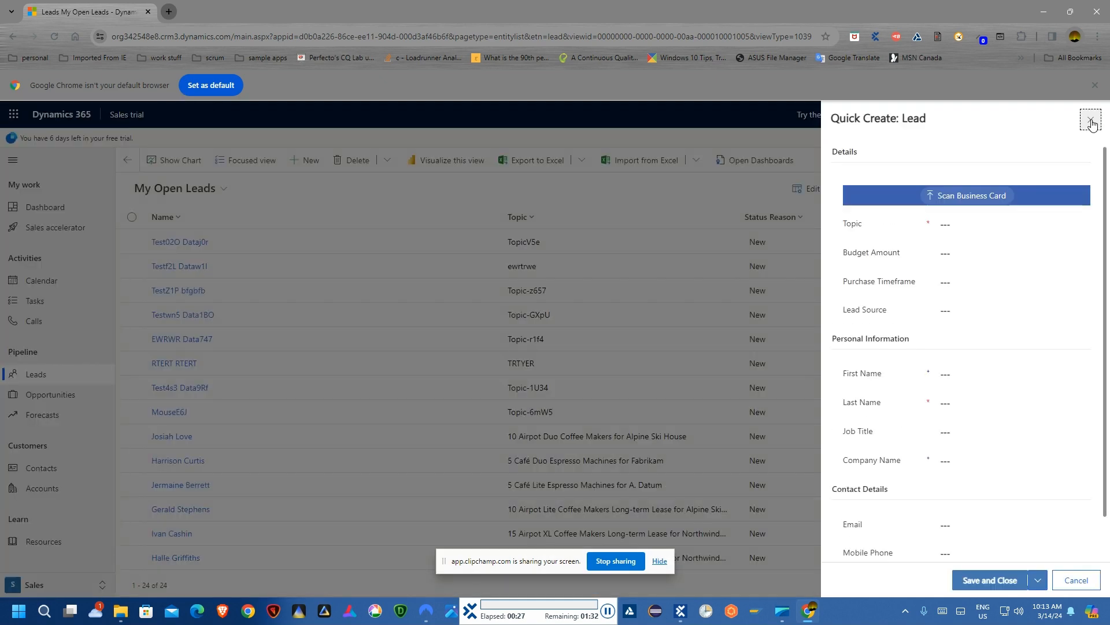
click(1091, 119)
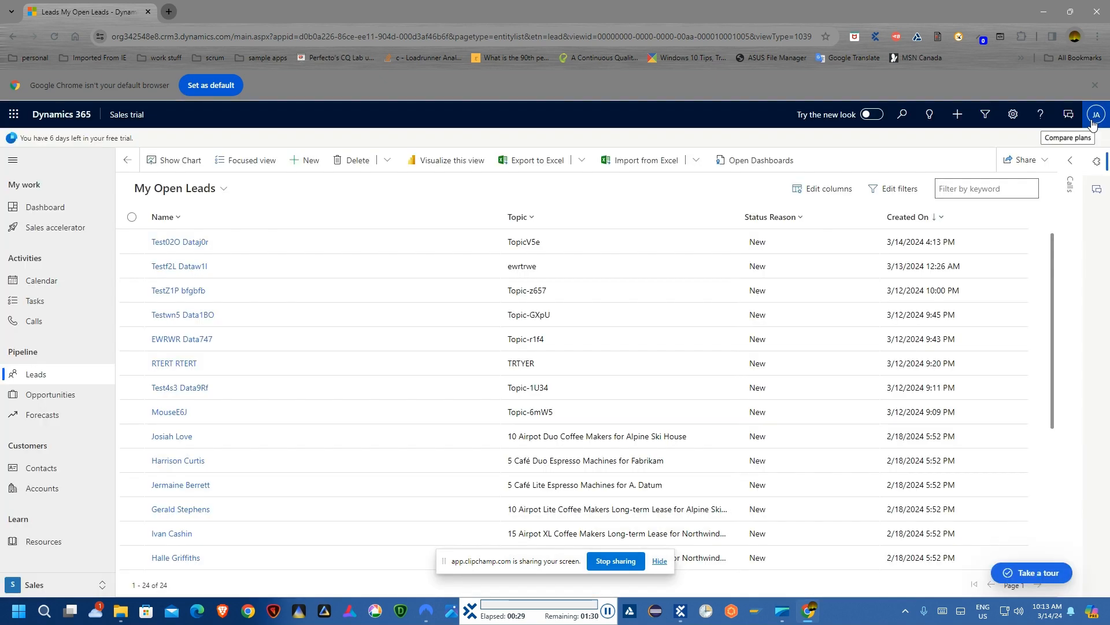
- Open the Test02O lead and add a timeline note titled Test Note287 with the text test note727
click(131, 242)
click(178, 243)
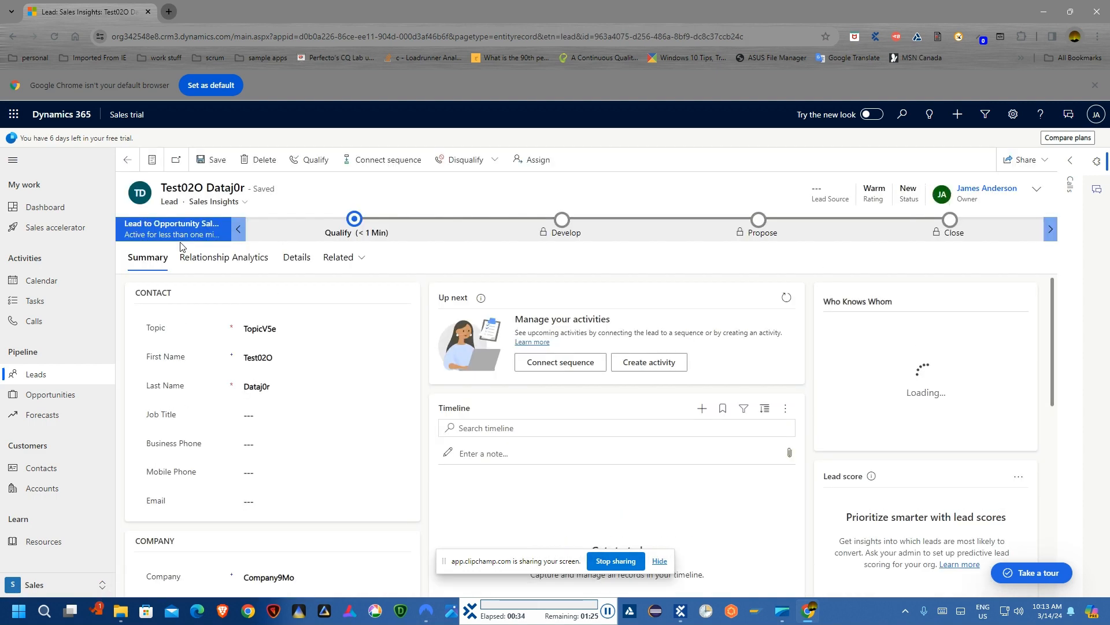
click(609, 458)
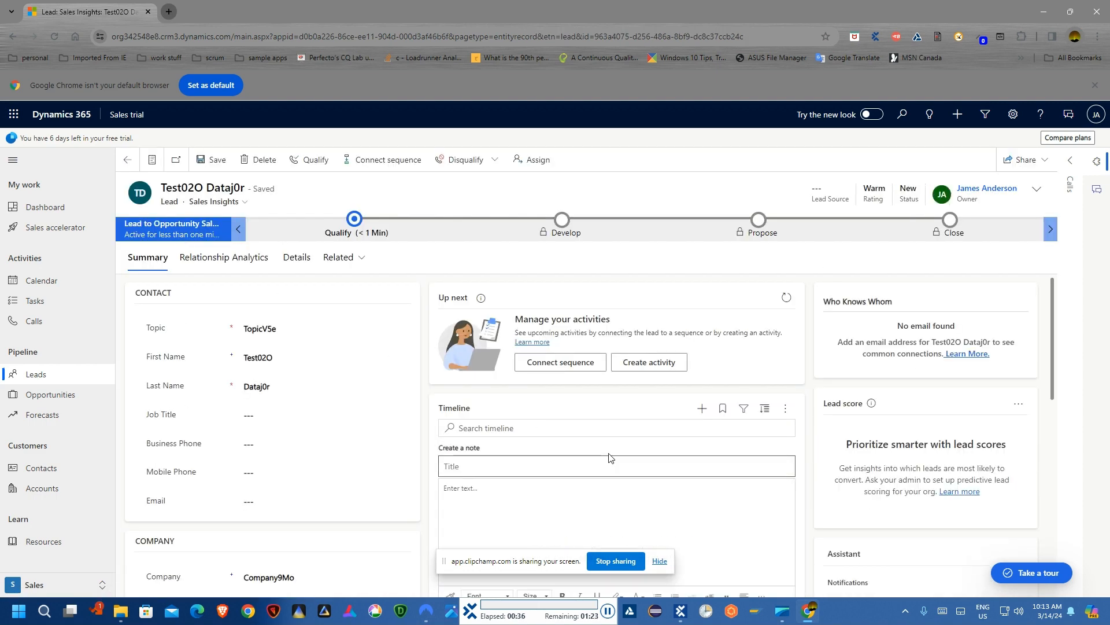
text(Test Note287)
key(Tab)
text(test note727)
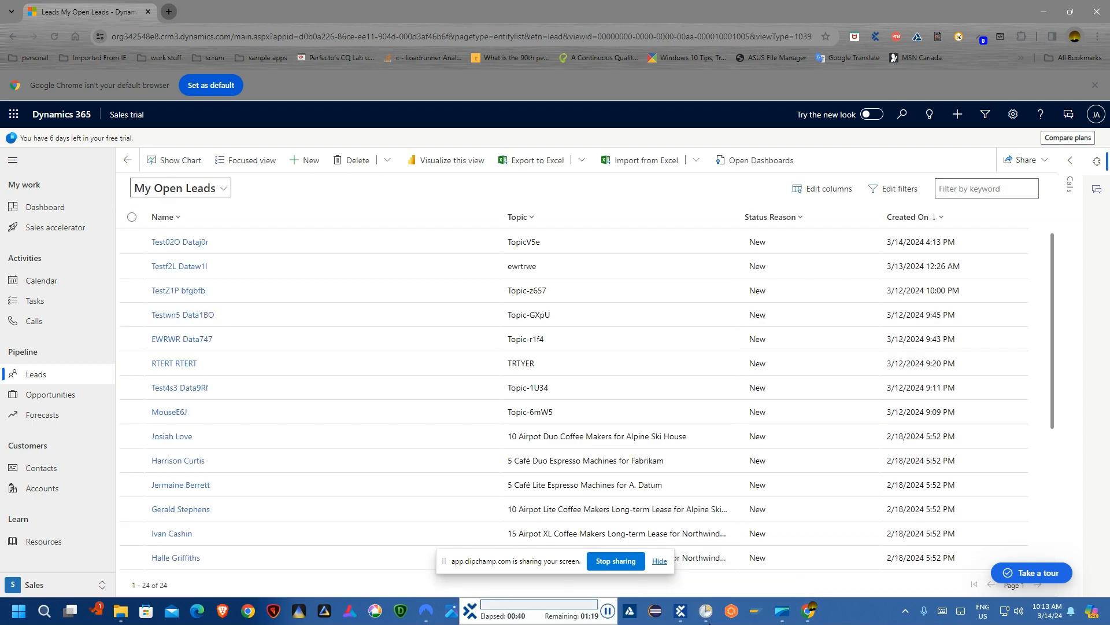
- Delete the Test02O lead from the My Open Leads list and close the browser window
click(132, 242)
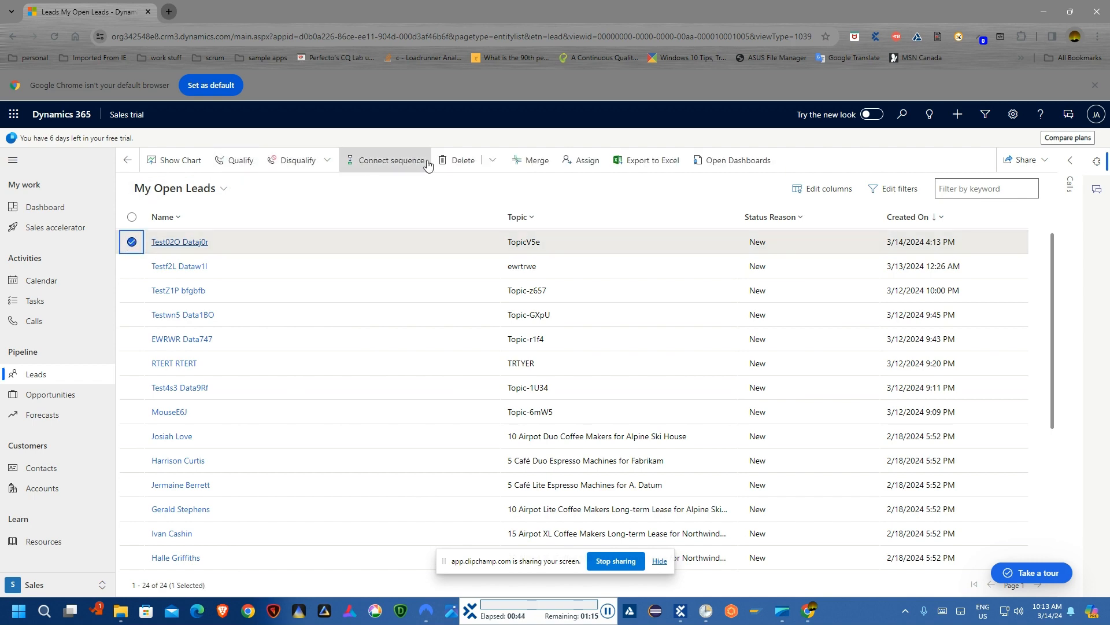
click(456, 160)
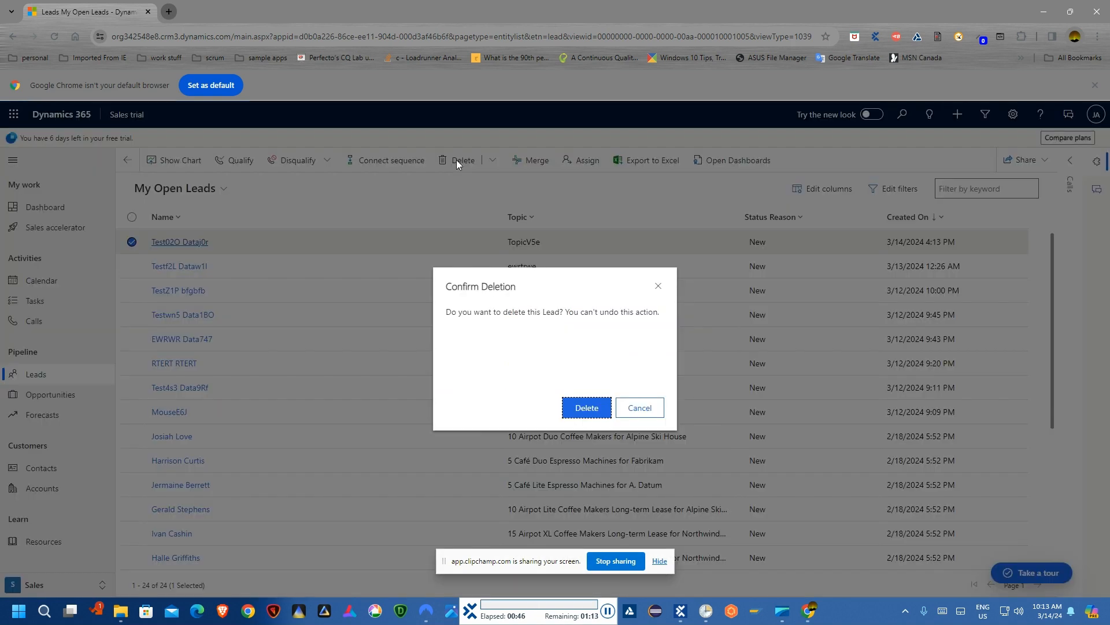
key(Return)
key(alt+F4)
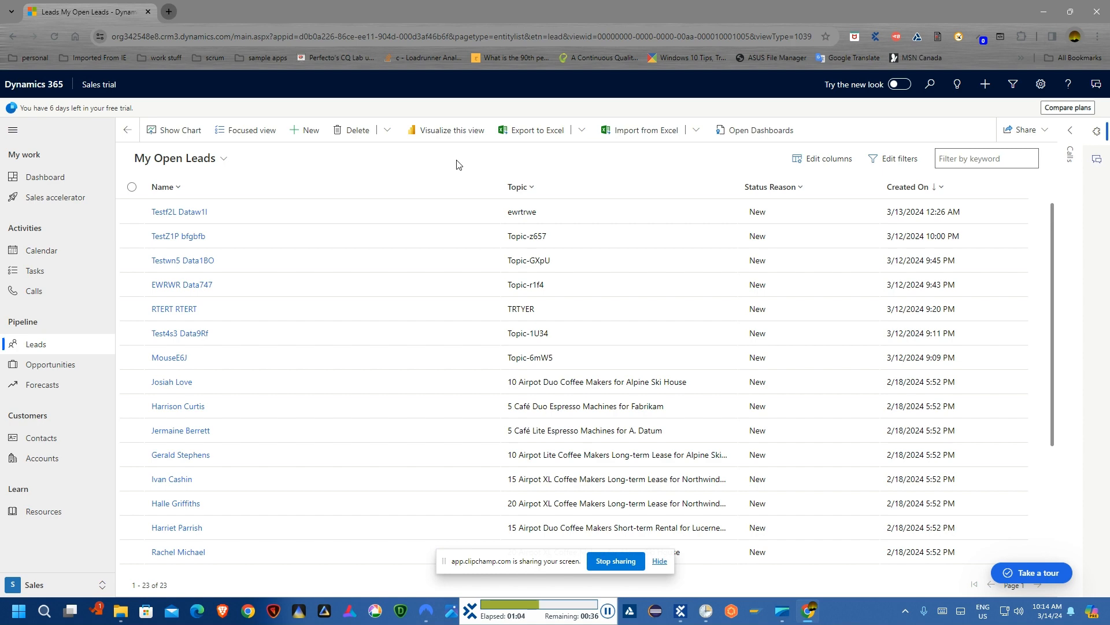
- Start a new lead with first name TestC9Y, topic Topic97c, last name Data5hu and company Company9Mo
click(305, 131)
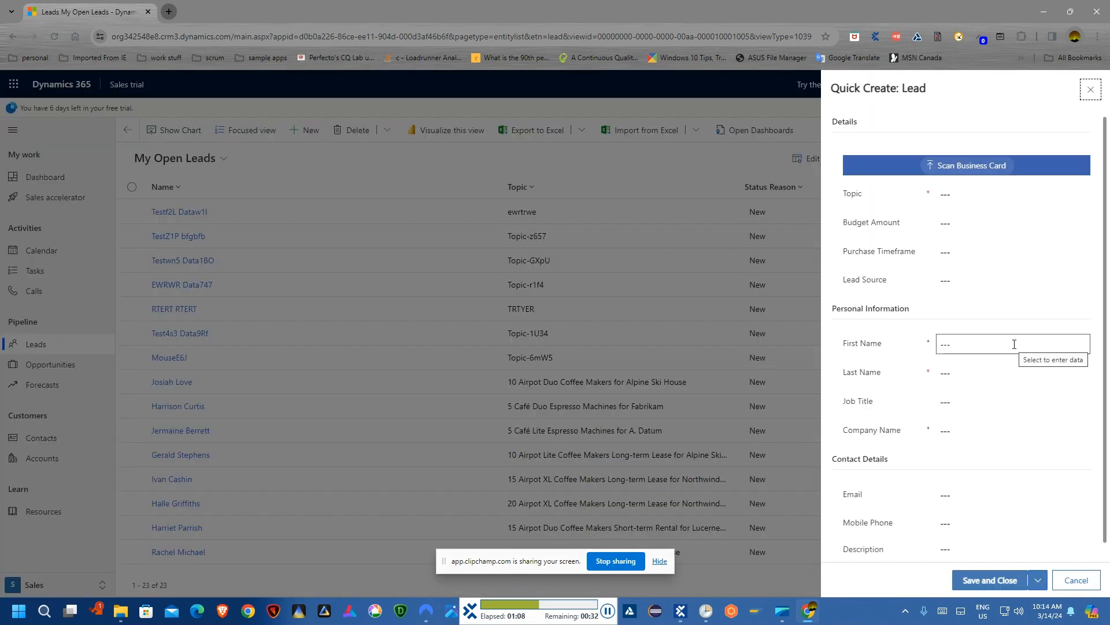
click(1014, 344)
text(TestC9Y)
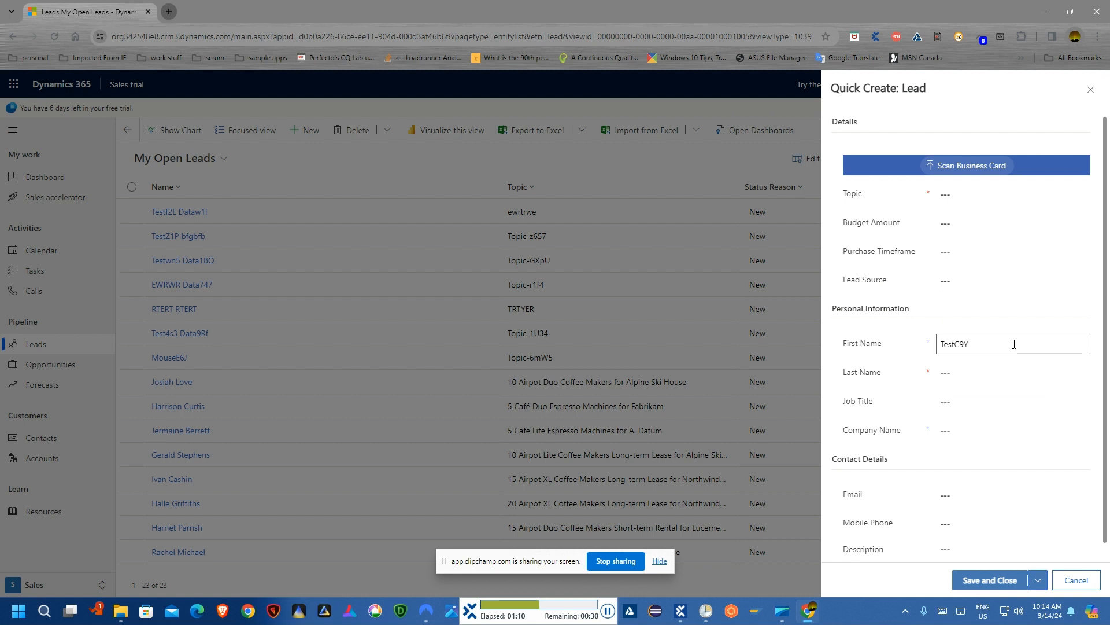
click(1013, 193)
text(Topic97c)
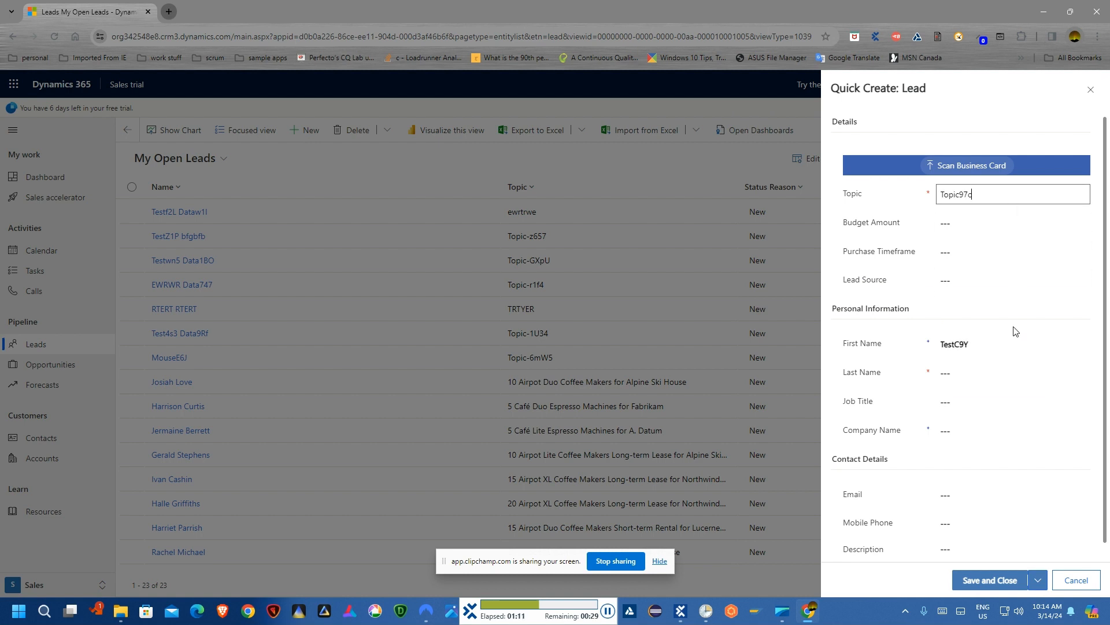
click(1015, 373)
text(Data5hu)
click(944, 429)
text(Company9Mo)
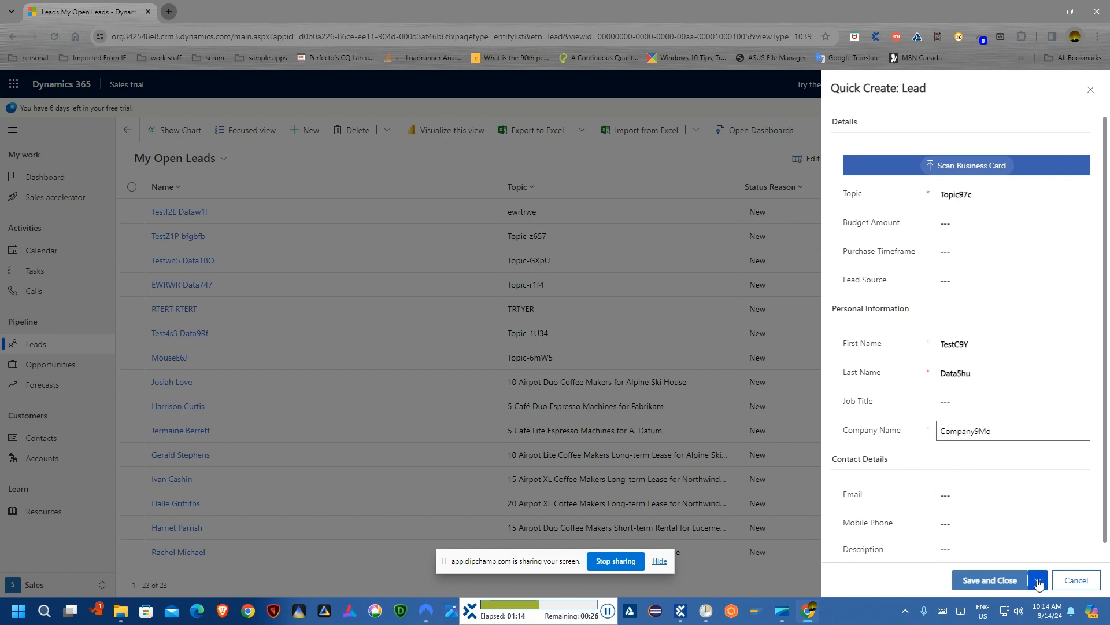
- Save the TestC9Y lead with the option that starts another one, and close the blank quick-create form
click(1039, 585)
click(996, 559)
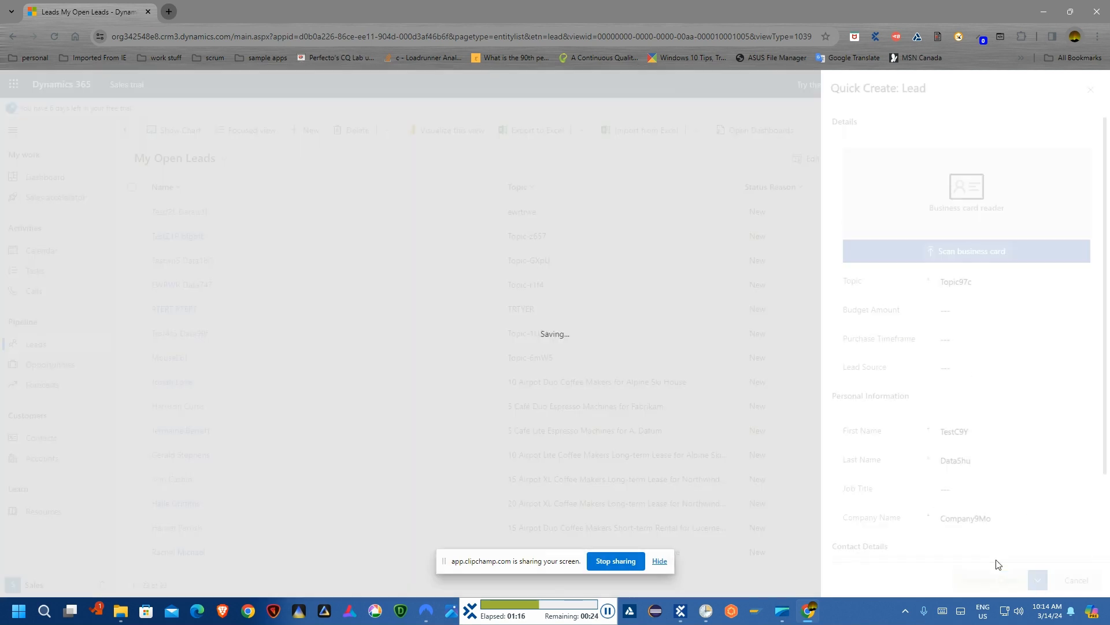
text(TopicM8m)
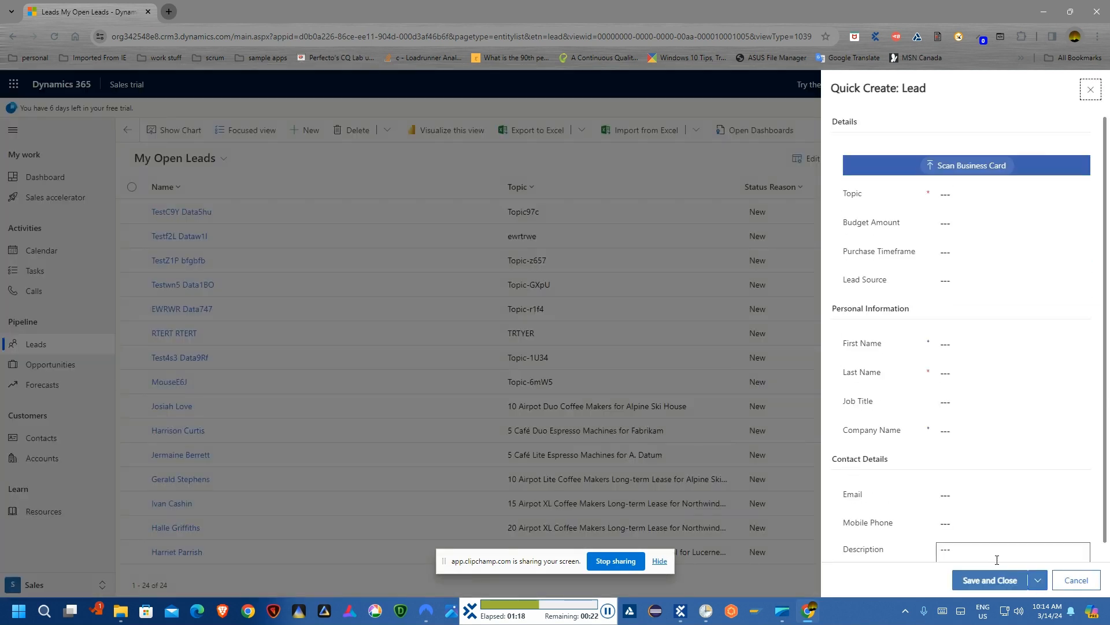
click(1091, 89)
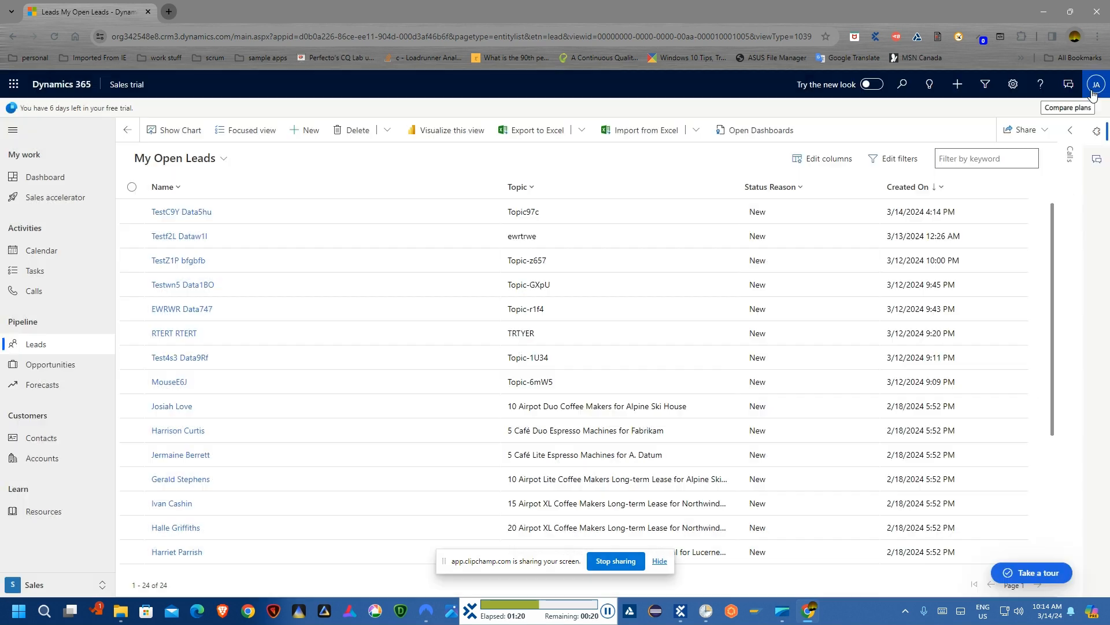
- Open the TestC9Y lead, add a timeline note titled Test Note400 with the text test note958, and return to the leads list
click(131, 213)
click(180, 213)
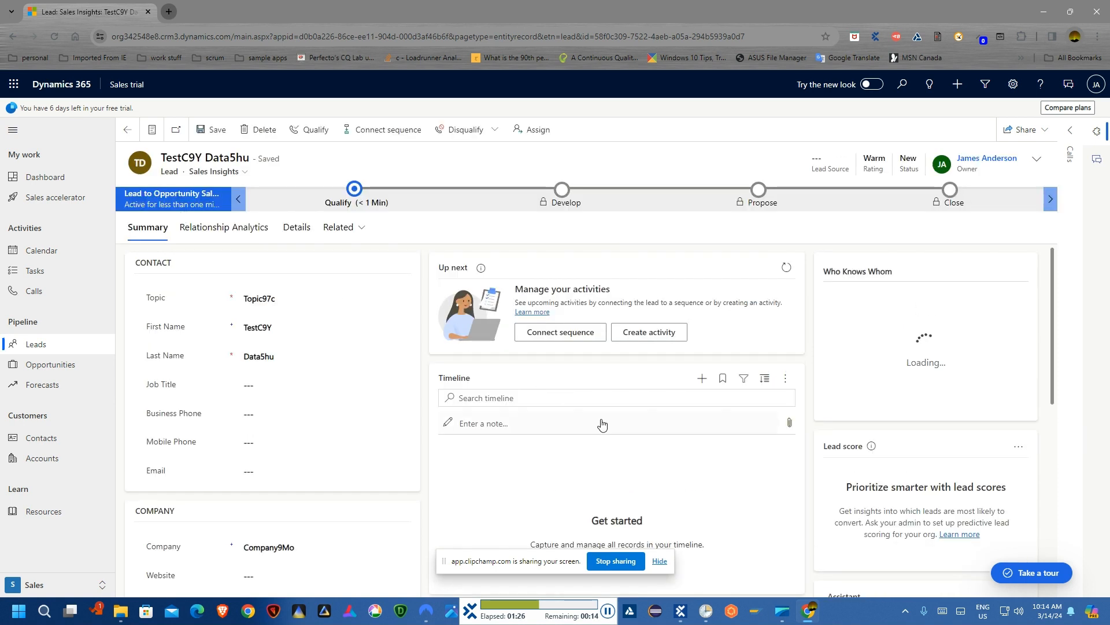
click(605, 425)
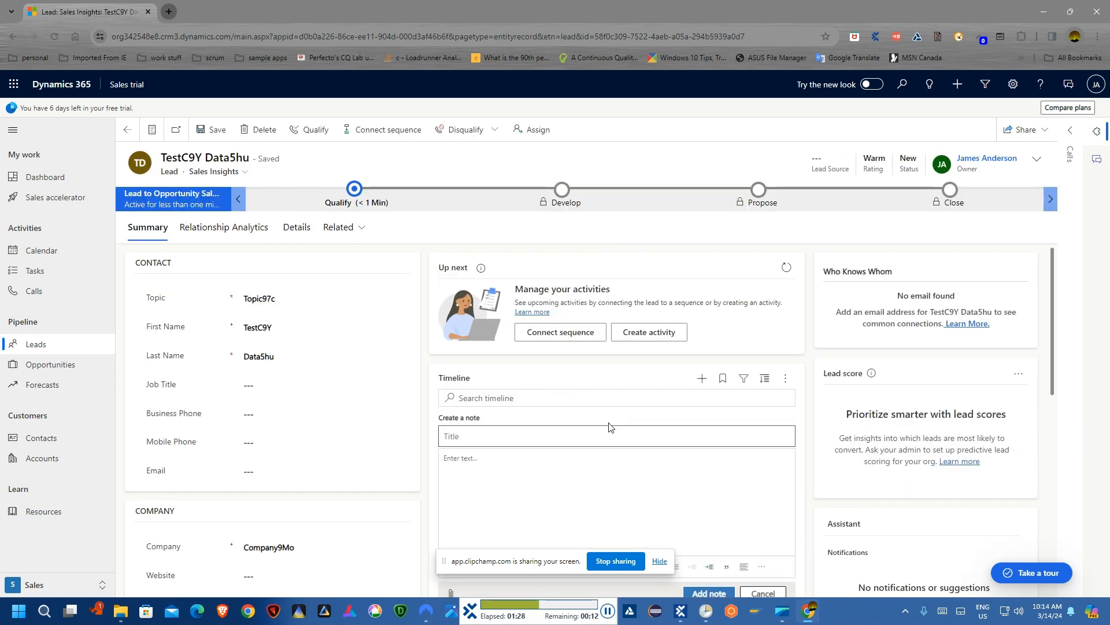
text(Test Note400)
click(630, 461)
text(test note958)
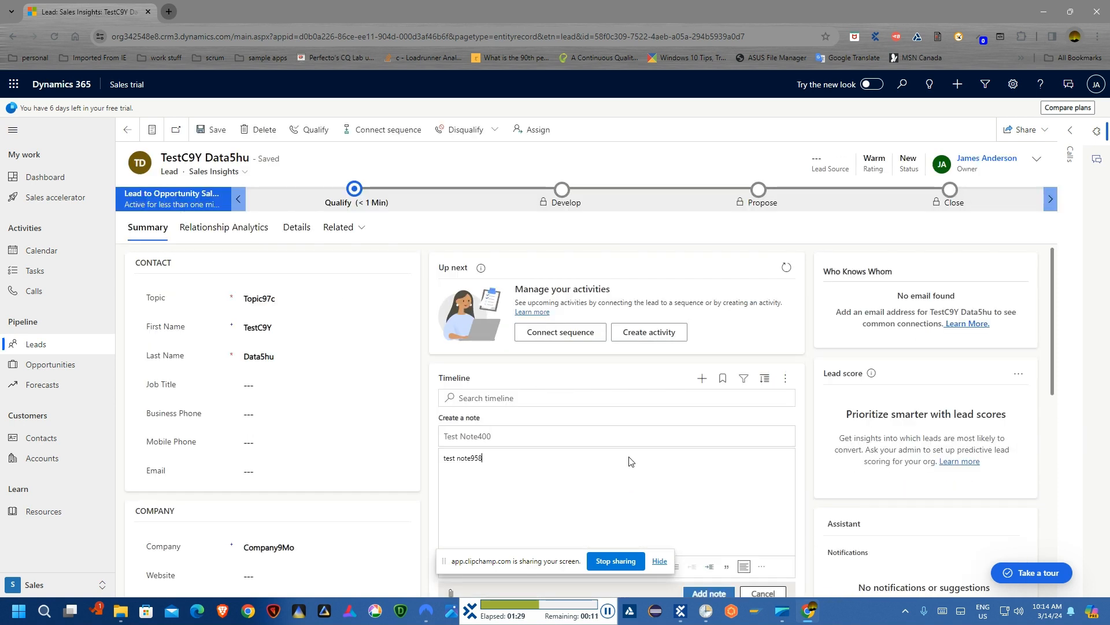
click(709, 593)
key(alt+Left)
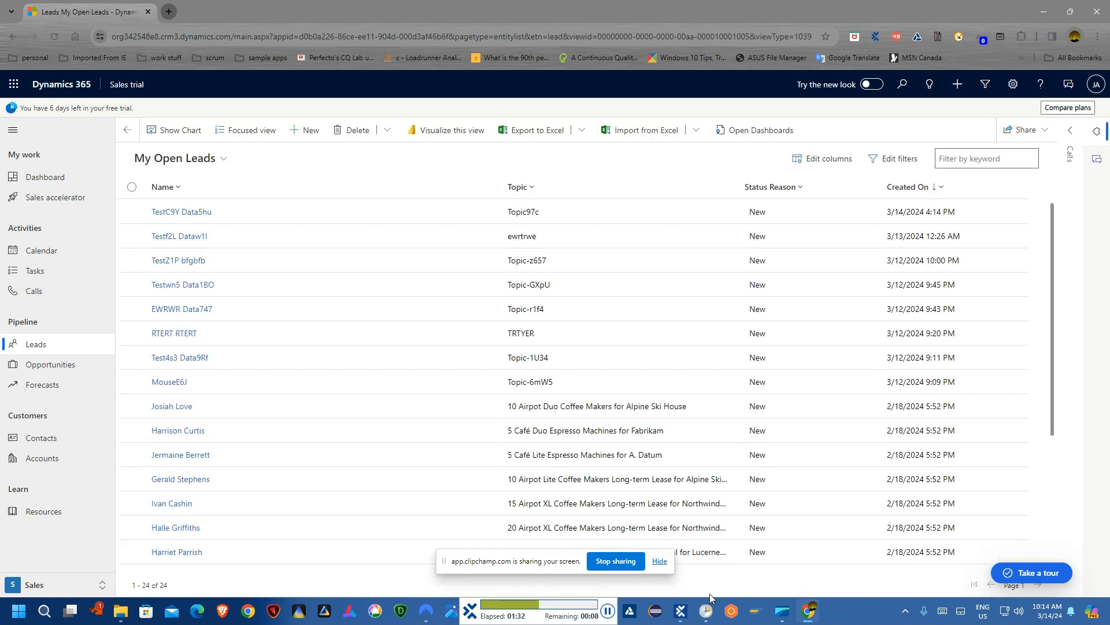
- Delete the TestC9Y lead from the My Open Leads list
click(131, 213)
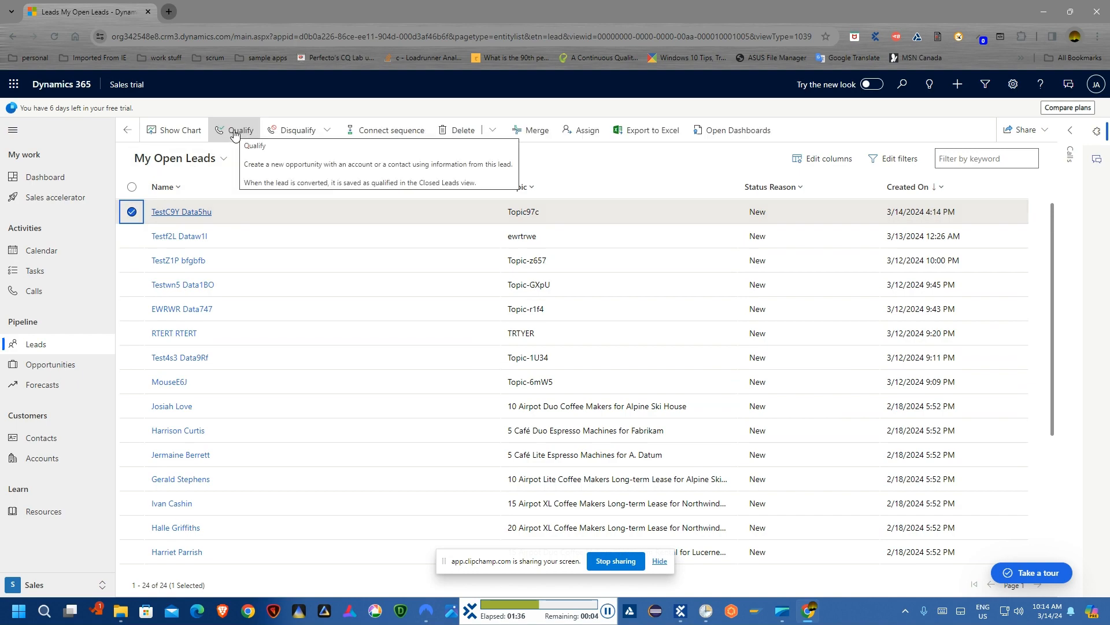
click(456, 131)
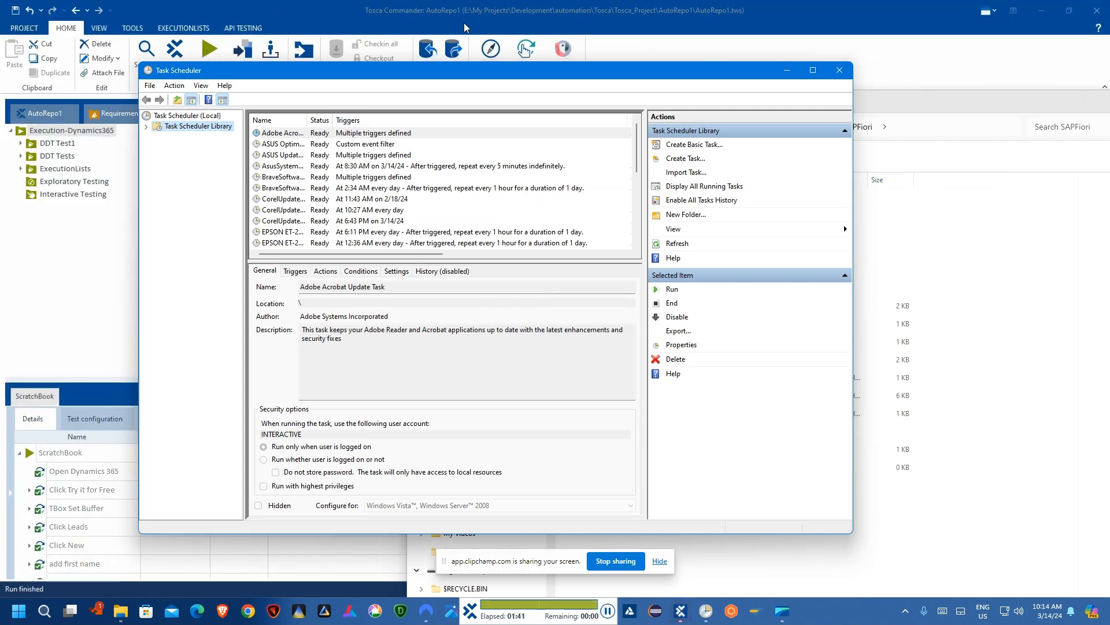
- Close the Task Scheduler and File Explorer windows that cover Tosca Commander
click(839, 72)
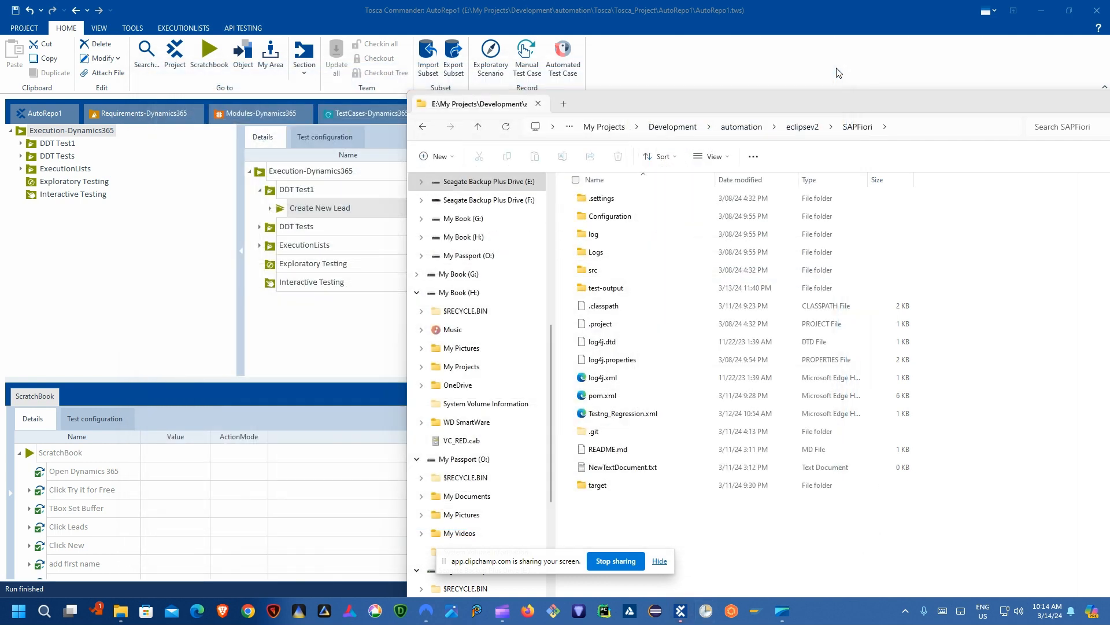
drag(898, 102, 531, 141)
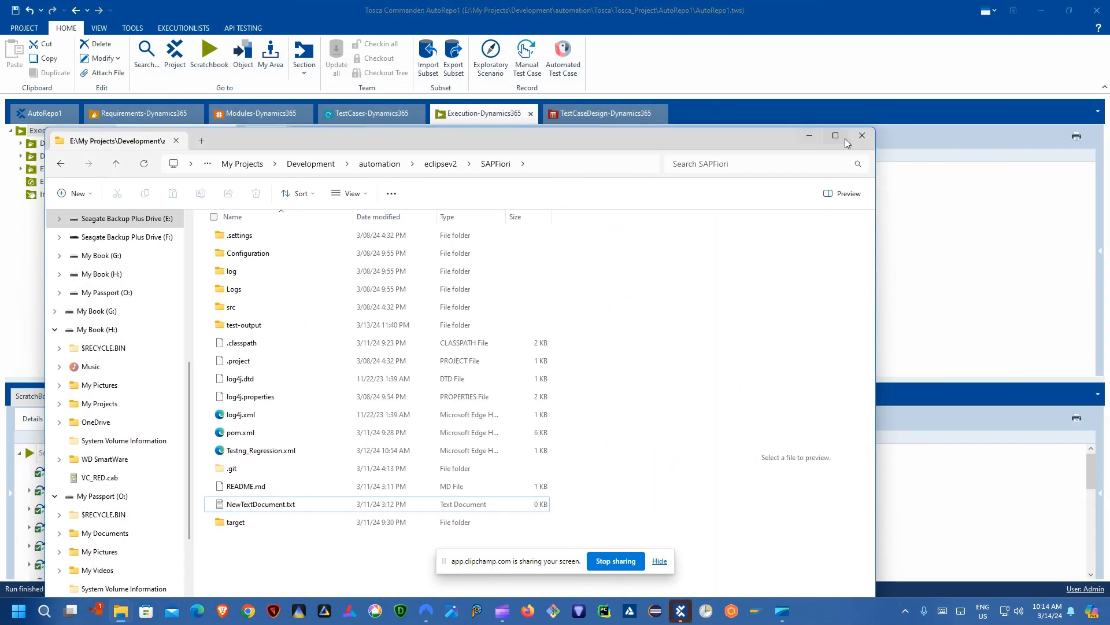
click(852, 137)
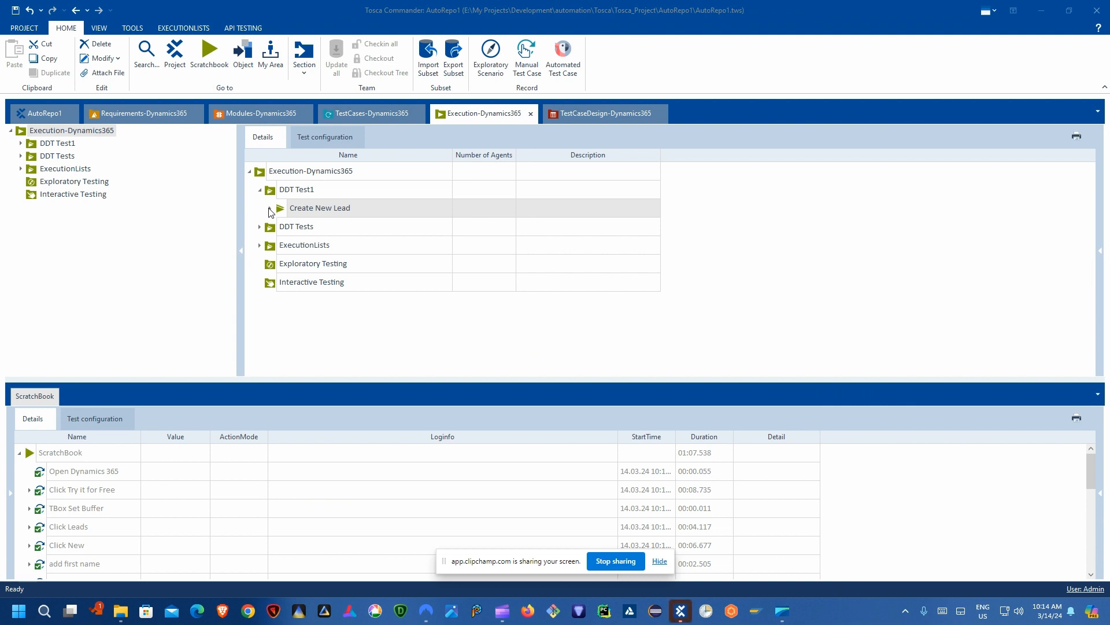
- Examine the Create New Lead execution list's results, including tc1's log with its Precondition, TBox Set Buffer and PostCondition entries
click(270, 210)
click(281, 245)
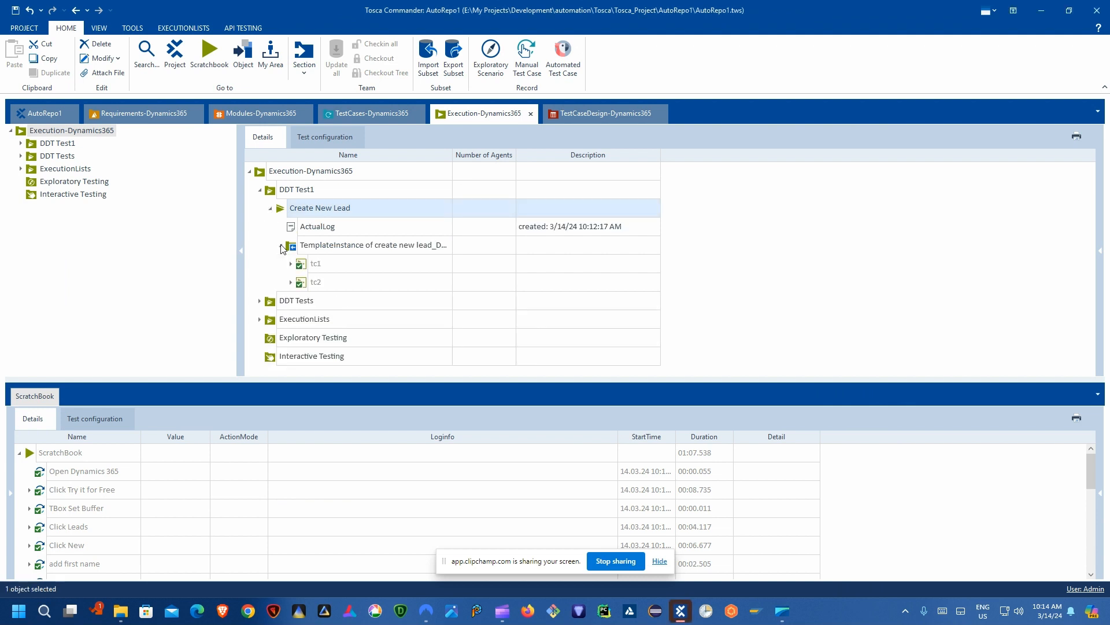
click(290, 264)
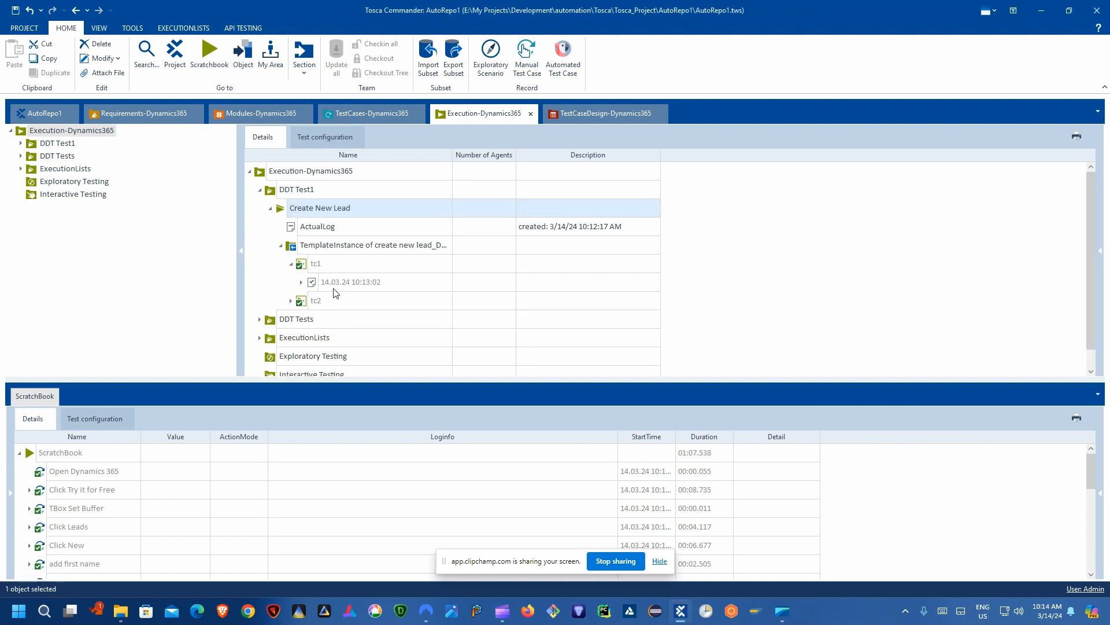
click(301, 282)
scroll(385, 272, down, 2)
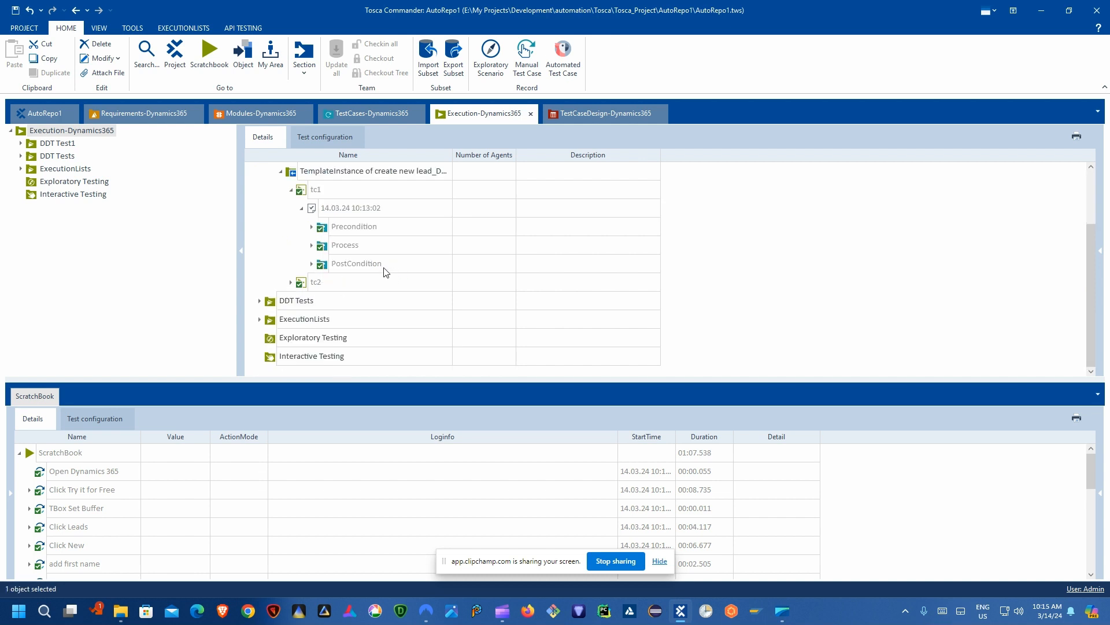
click(312, 227)
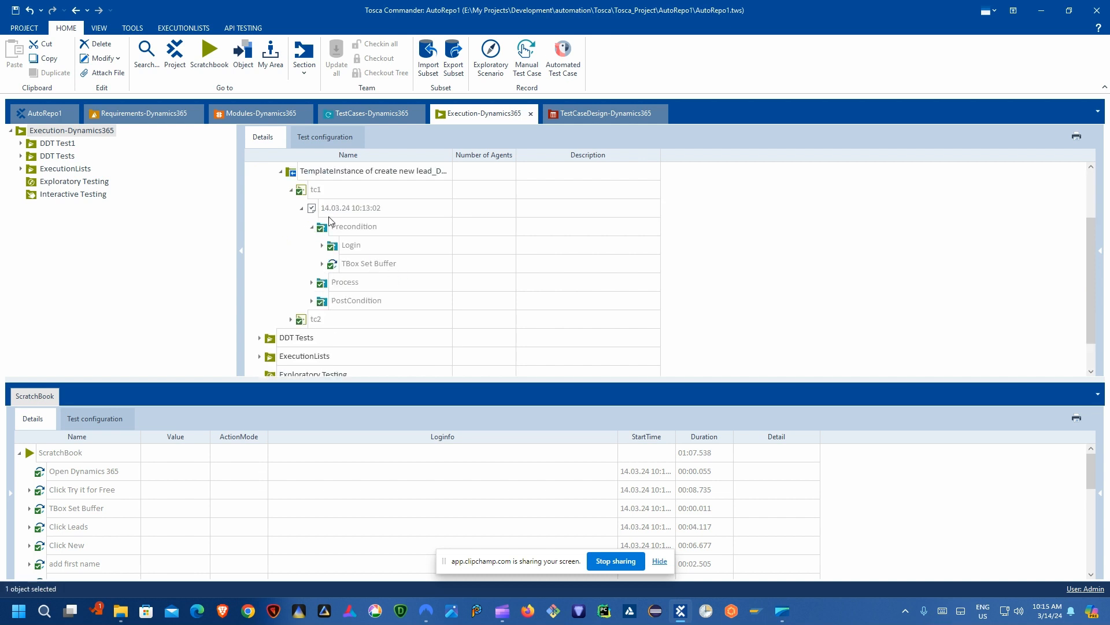
click(322, 264)
click(311, 300)
click(312, 300)
scroll(340, 242, up, 2)
click(291, 265)
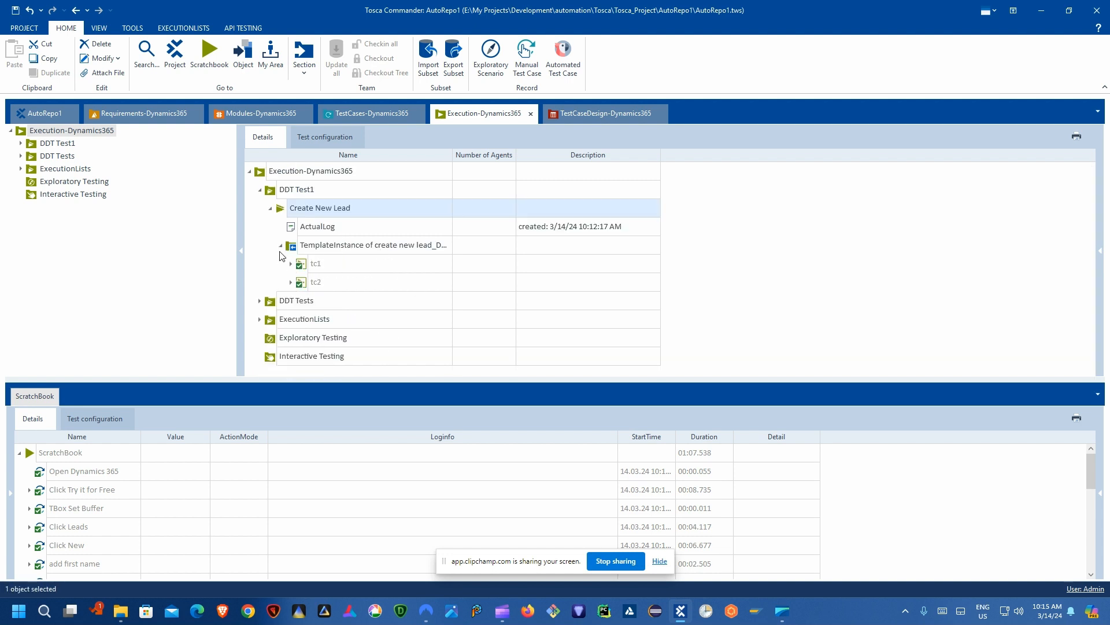
click(280, 245)
- Print the "ExecutionEntries with ActualLog" report for the Create New Lead execution list as an Adobe PDF named export.pdf
right_click(284, 213)
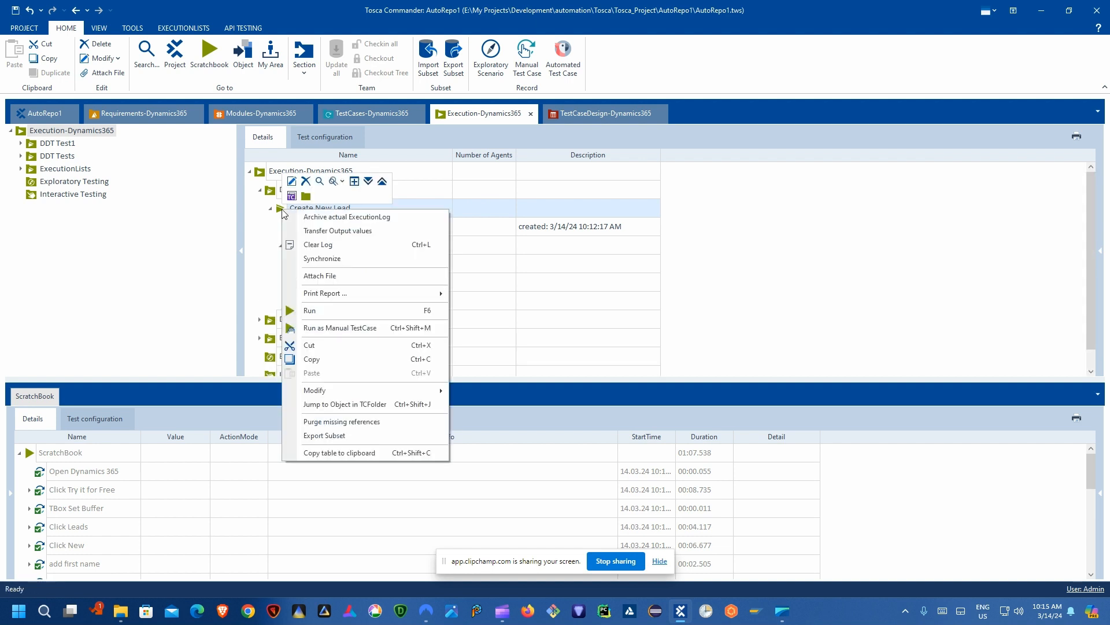
mouse_move(361, 295)
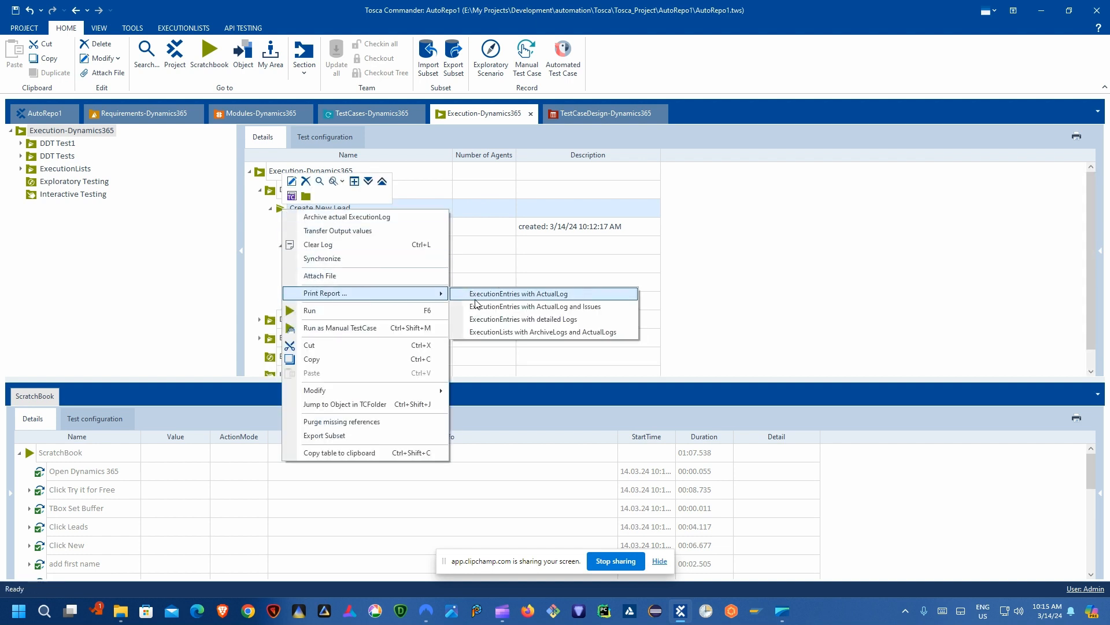
click(519, 296)
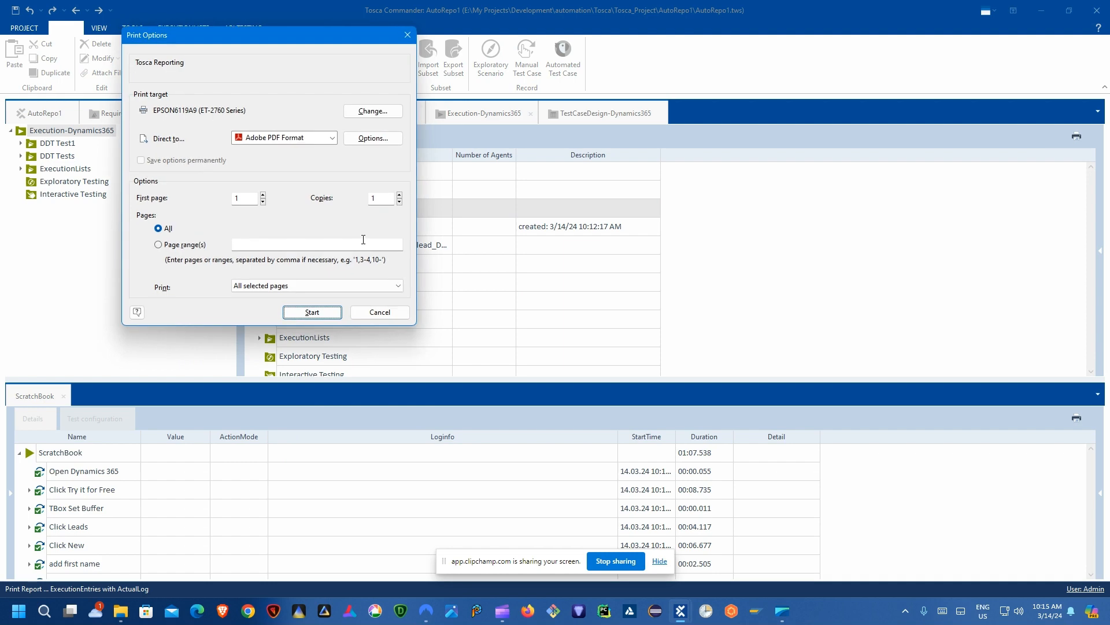
click(323, 315)
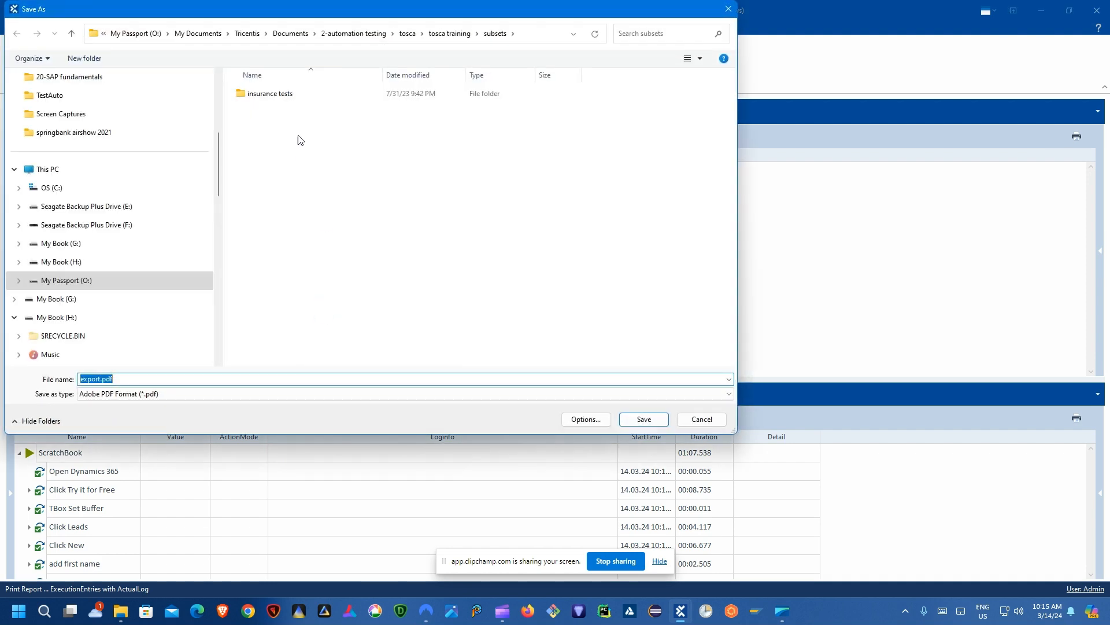
click(644, 419)
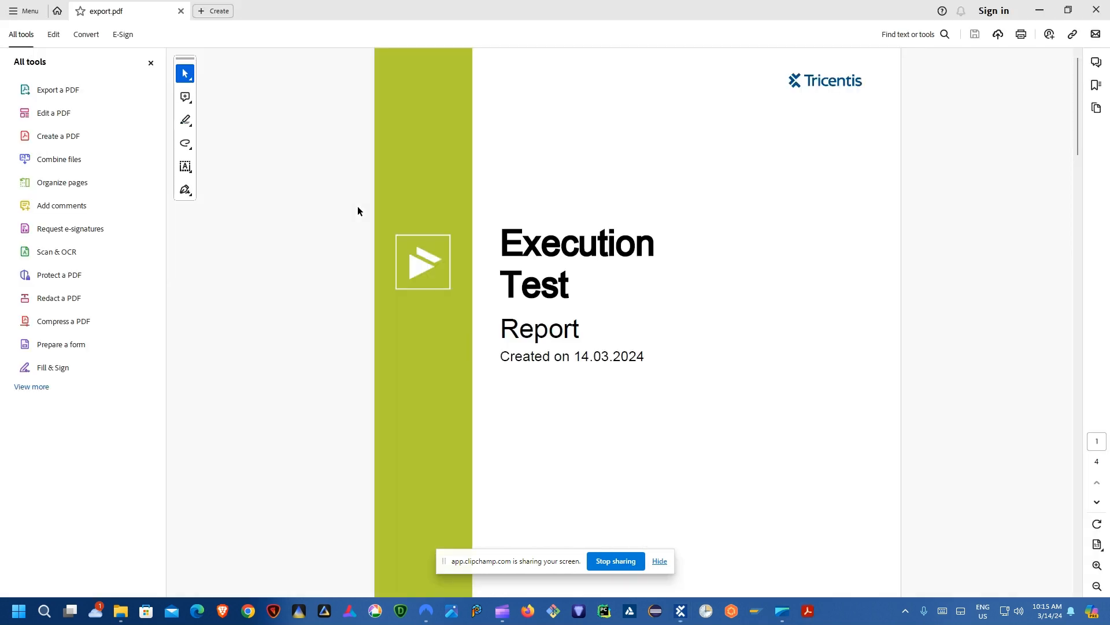
- Read through the execution report's summary, charts and tc1 and tc2 details, and close the PDF
scroll(636, 297, down, 3)
scroll(636, 297, down, 15)
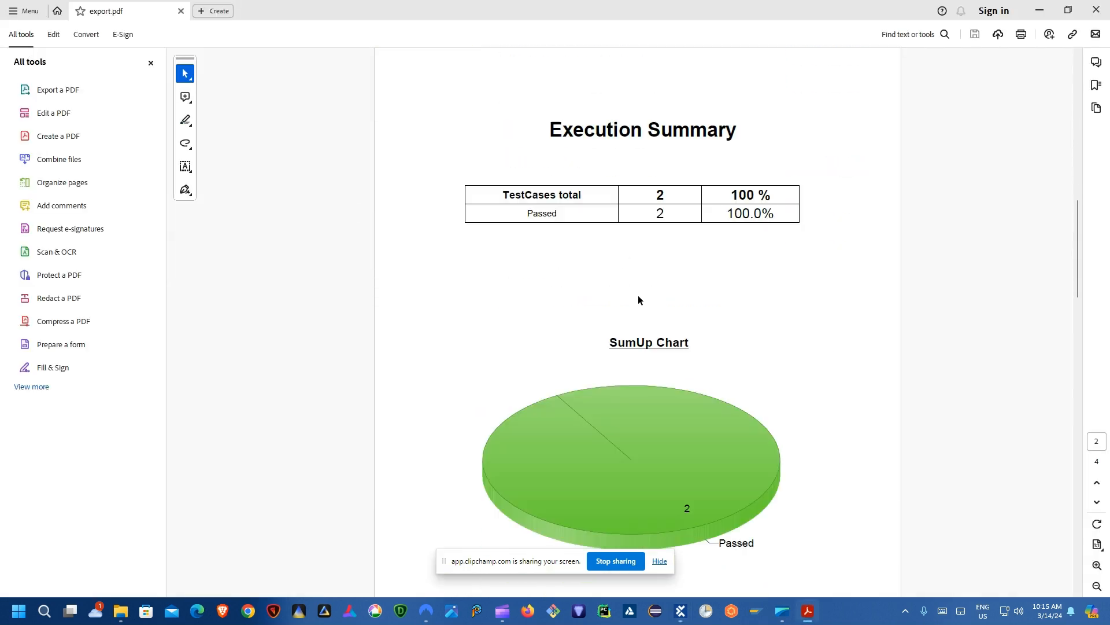
scroll(639, 299, down, 6)
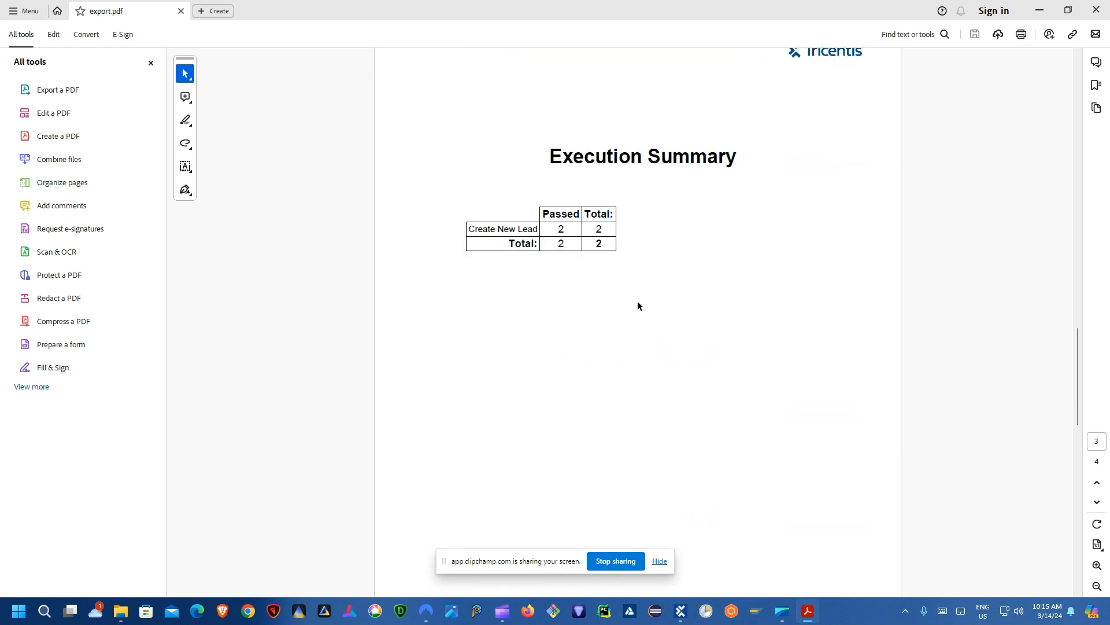
scroll(675, 301, down, 9)
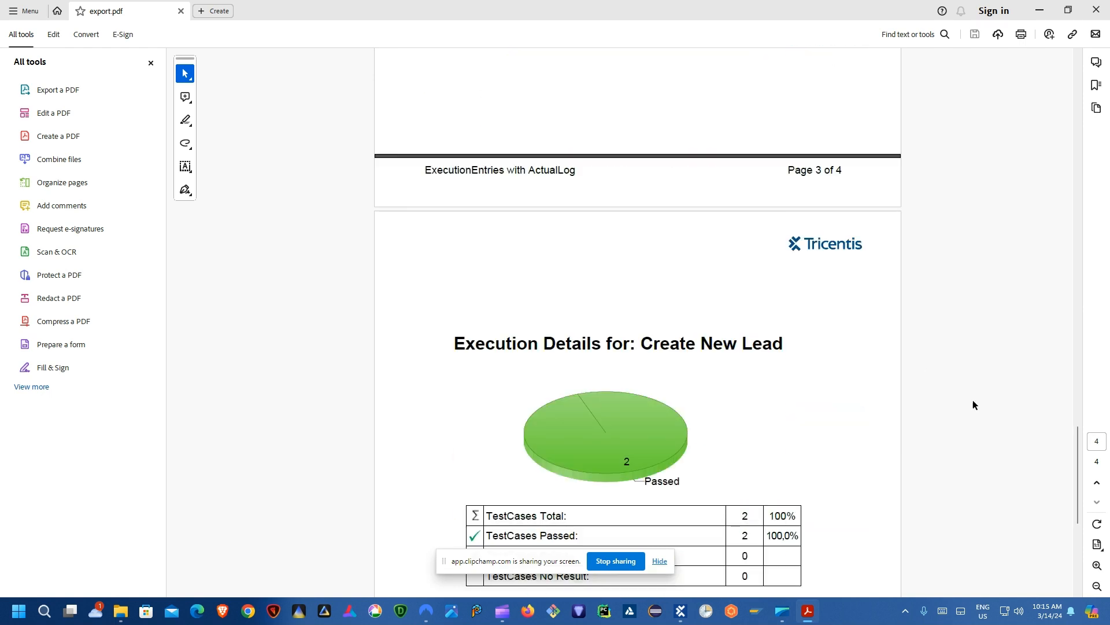
scroll(827, 397, down, 3)
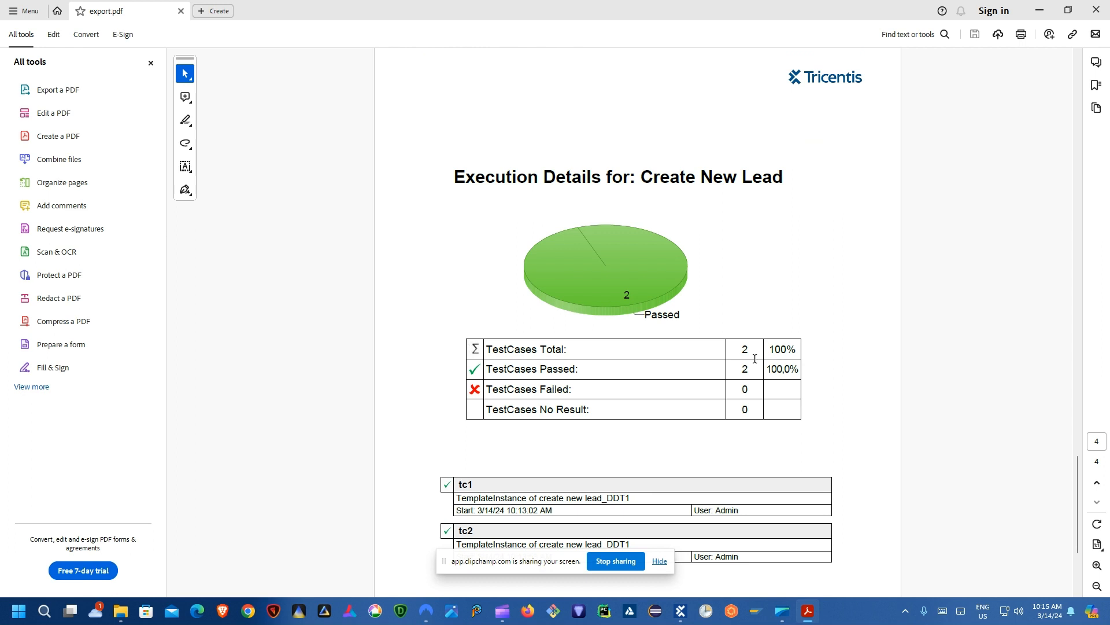
scroll(757, 363, down, 2)
drag(478, 372, 601, 440)
click(600, 424)
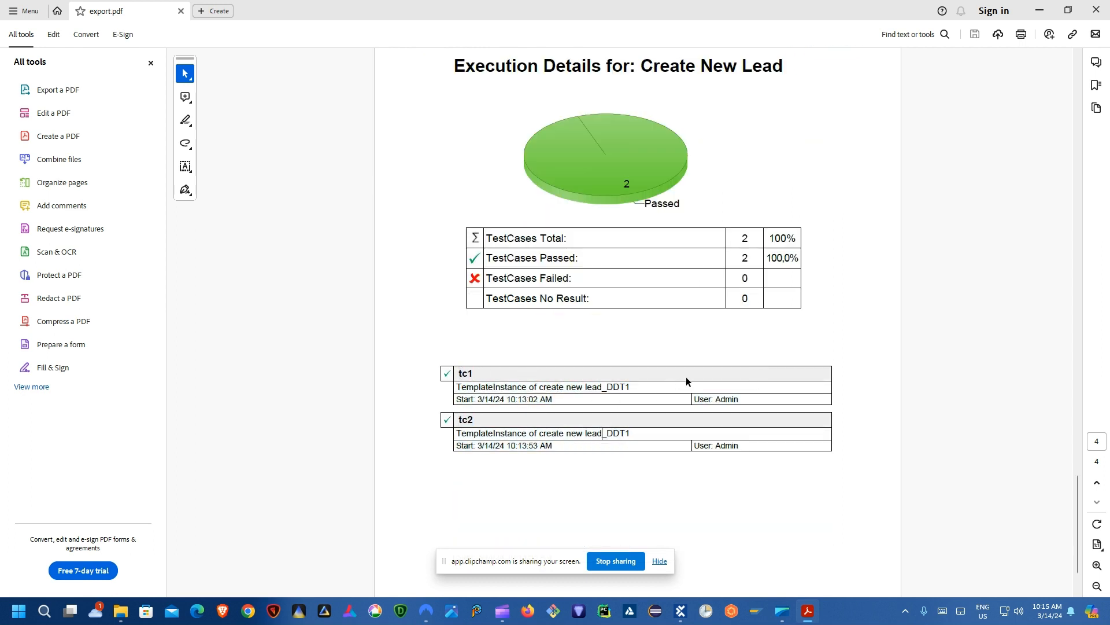
scroll(686, 376, up, 3)
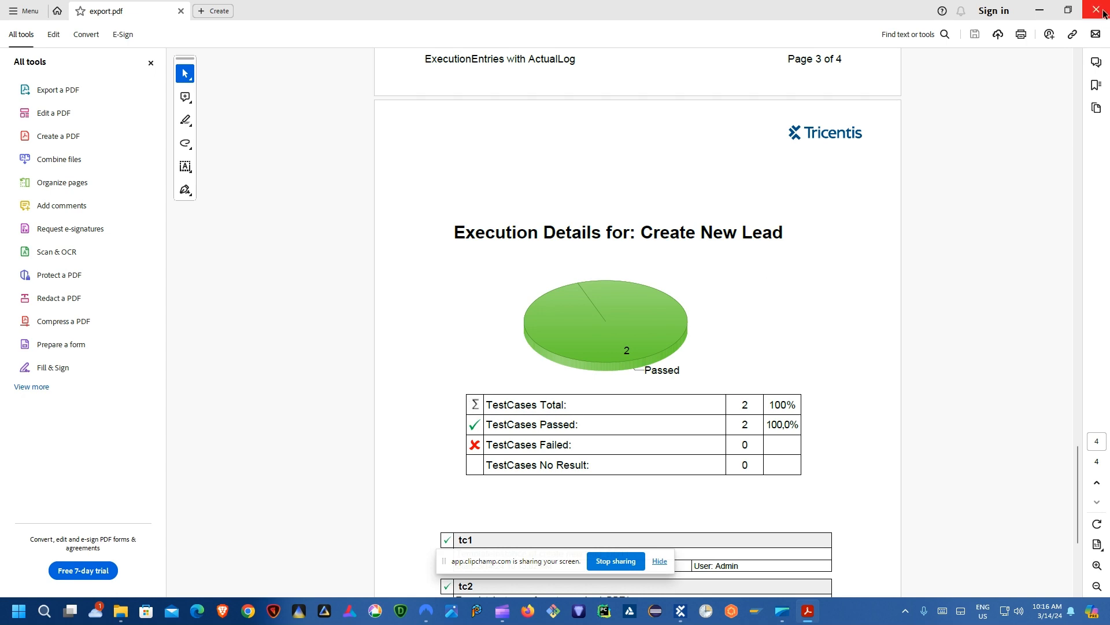
scroll(741, 250, up, 2)
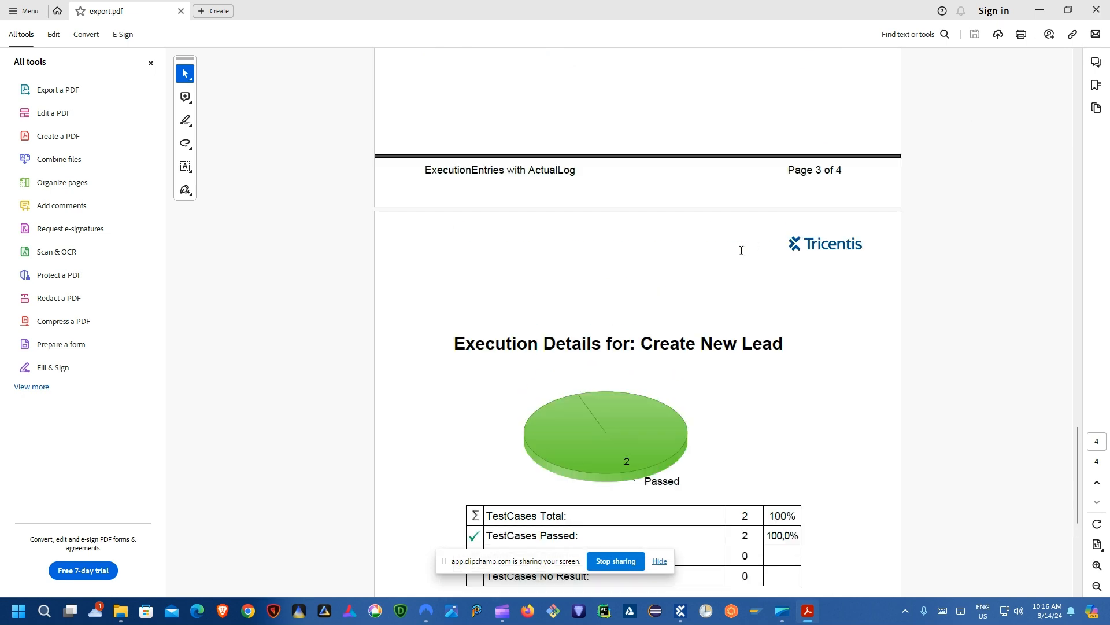
click(1095, 13)
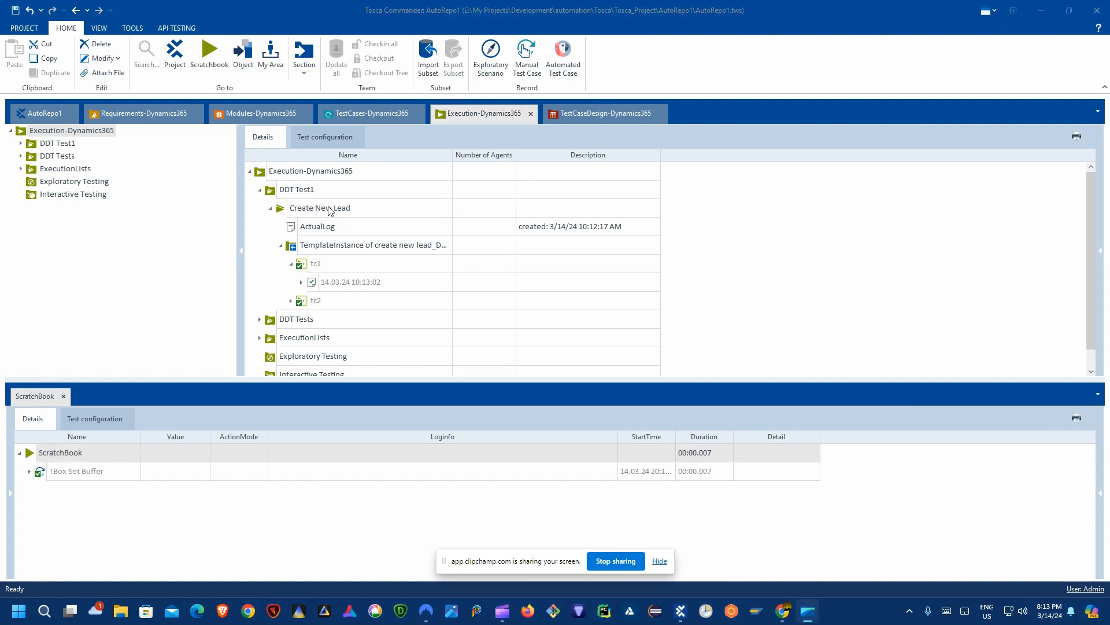
- Review the Create New Lead execution list in DDT Test1 and the Create Test Lead_2 test sheet in TestCaseDesign-Dynamics365
click(330, 210)
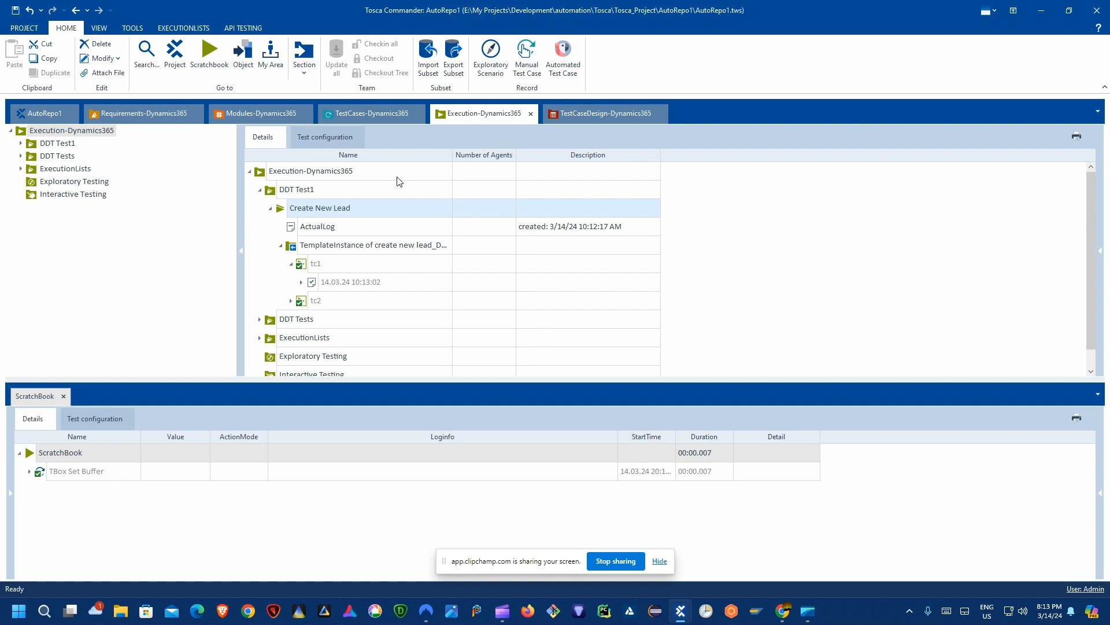
click(267, 193)
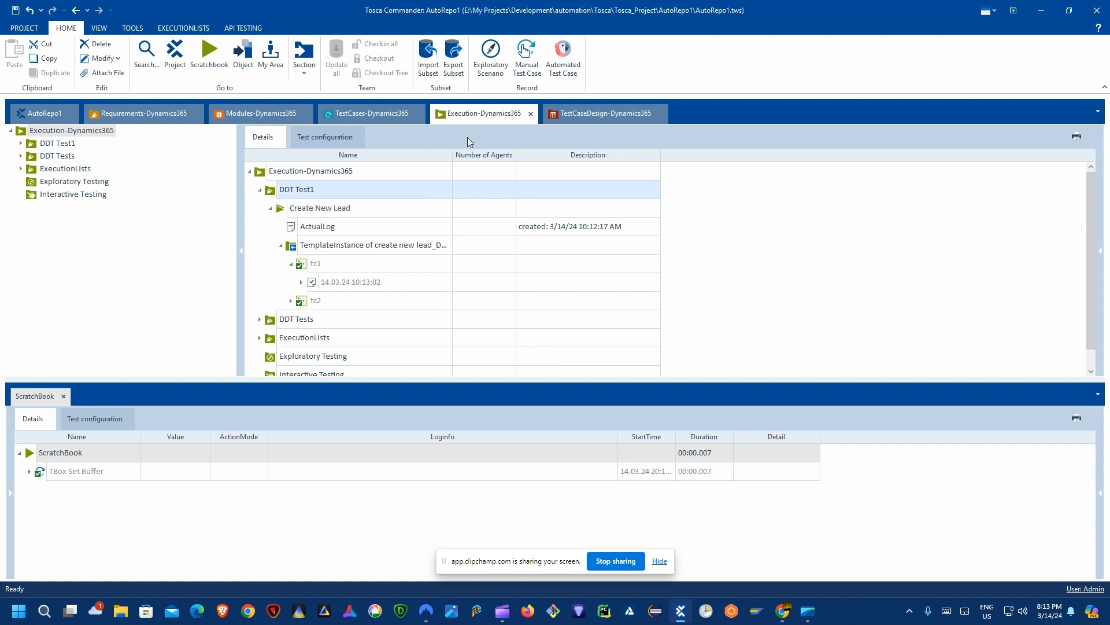
click(584, 113)
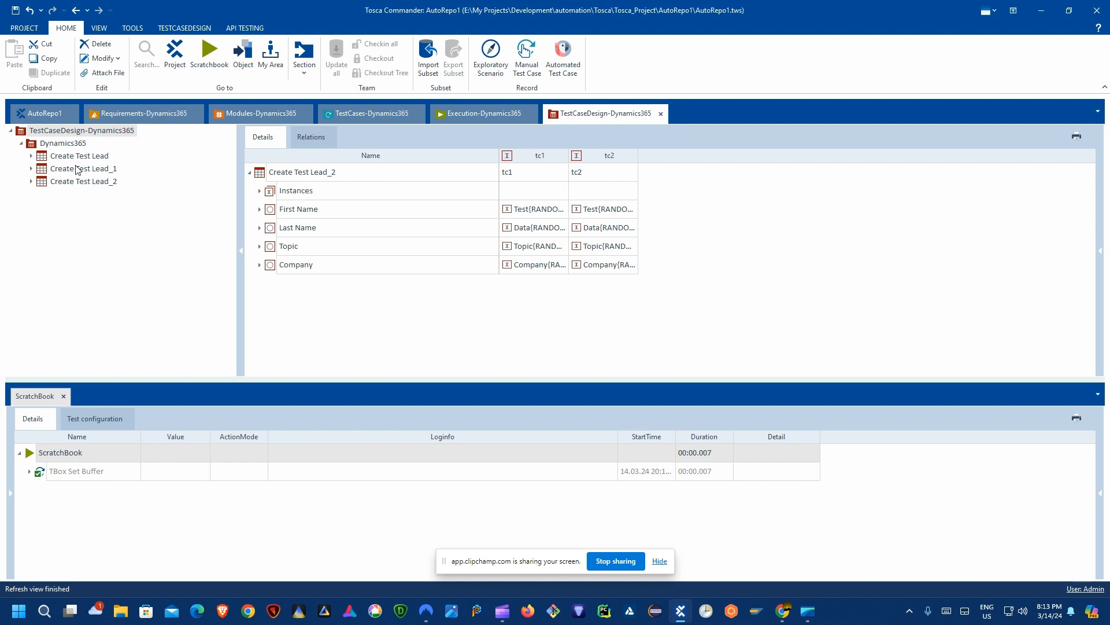
- In TestCases-Dynamics365, examine the create new lead_DDT1 template instance and the template's TBox Set Buffer values under Precondition
click(347, 116)
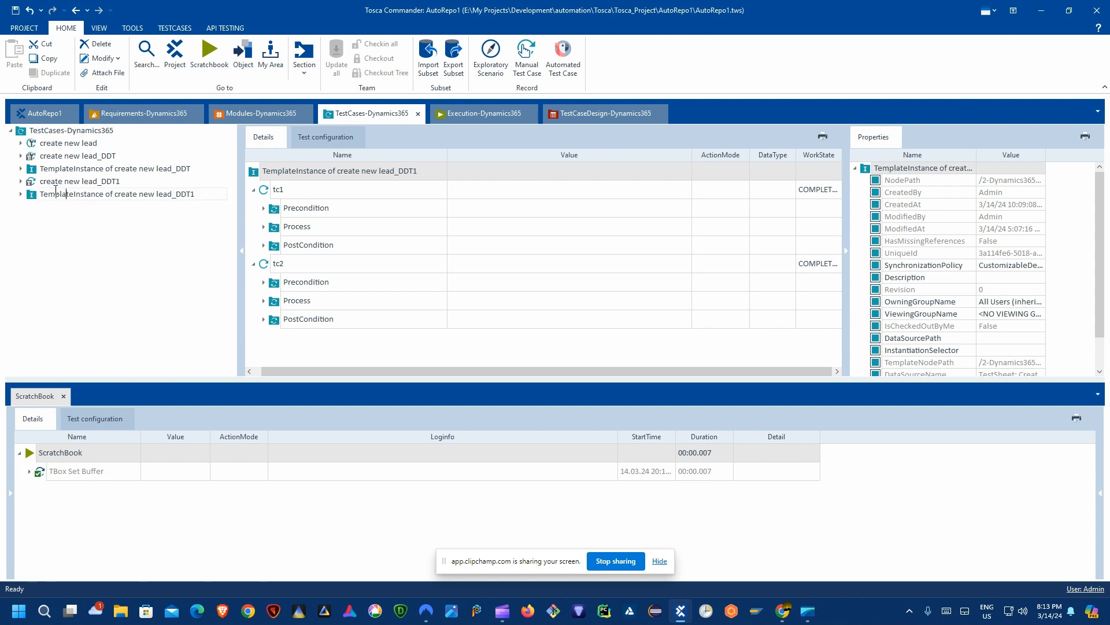
click(22, 194)
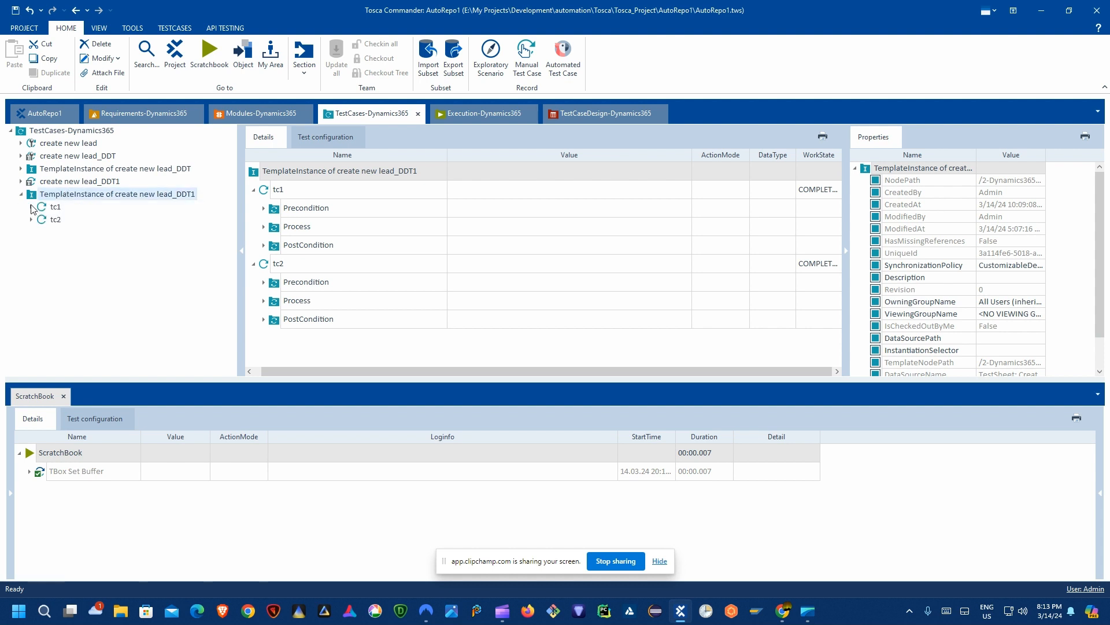
click(21, 181)
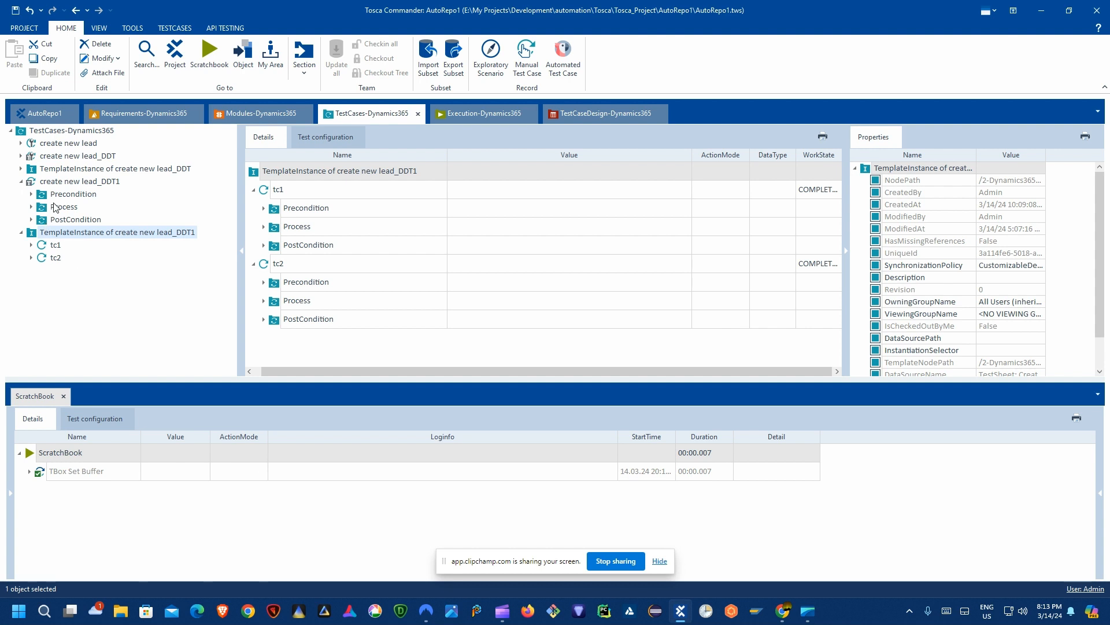
click(58, 194)
click(32, 195)
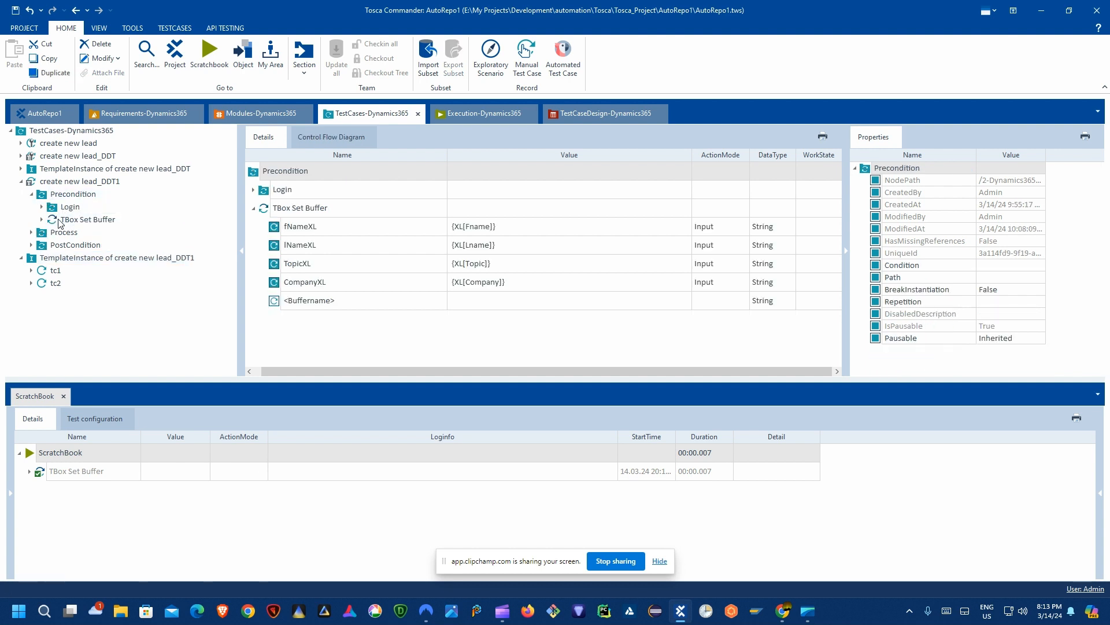
double_click(47, 220)
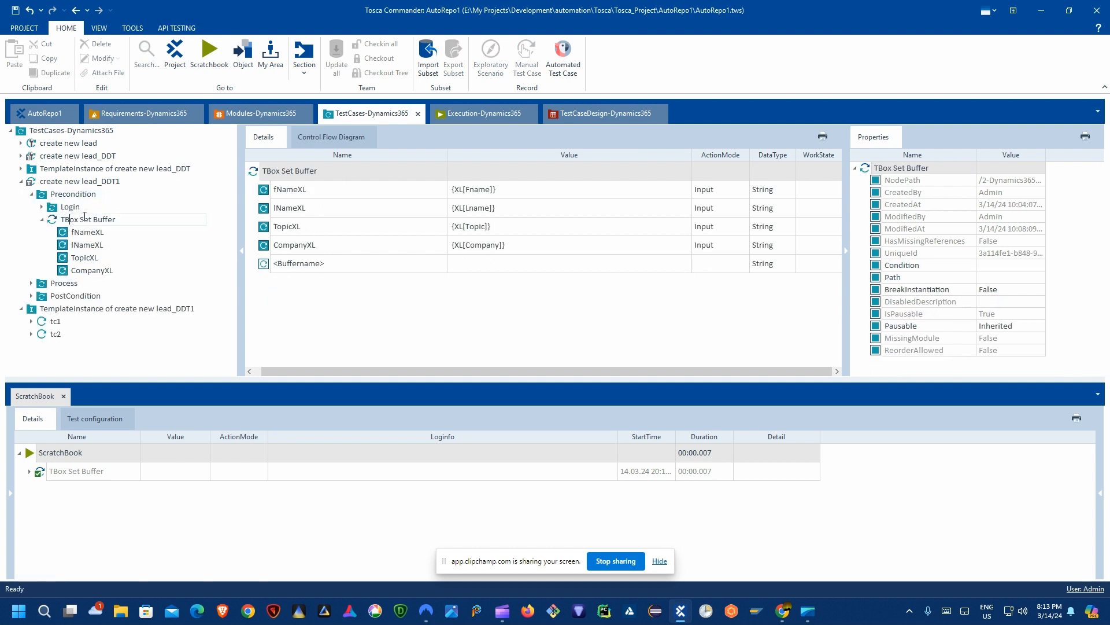
click(52, 220)
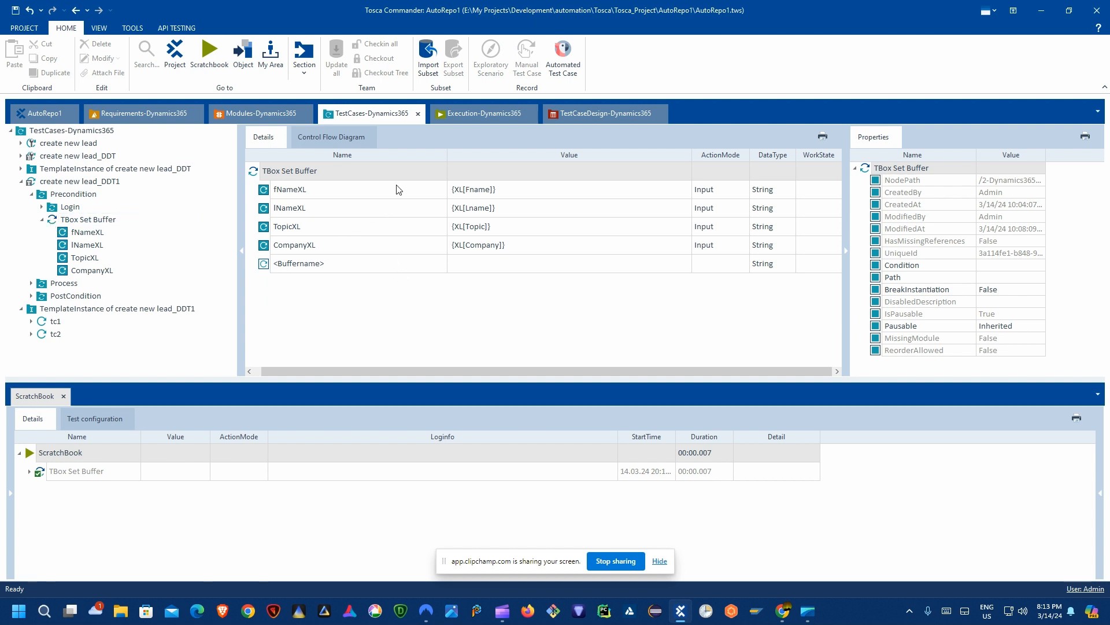
- Examine the "add first name" step values in the Process folder of create new lead_DDT1
click(31, 283)
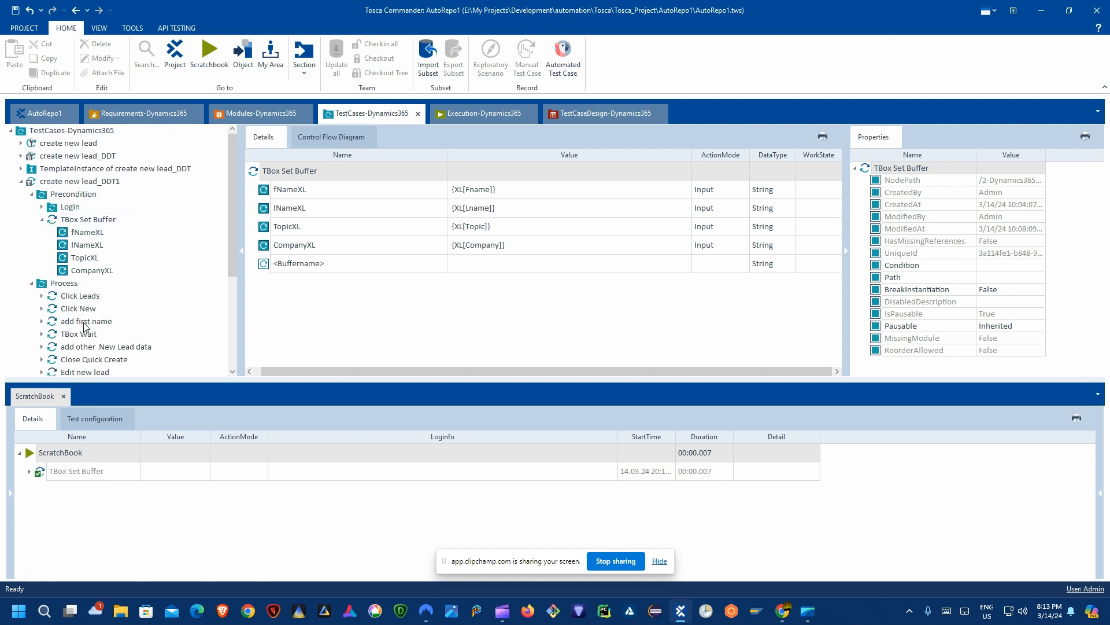
scroll(84, 326, down, 2)
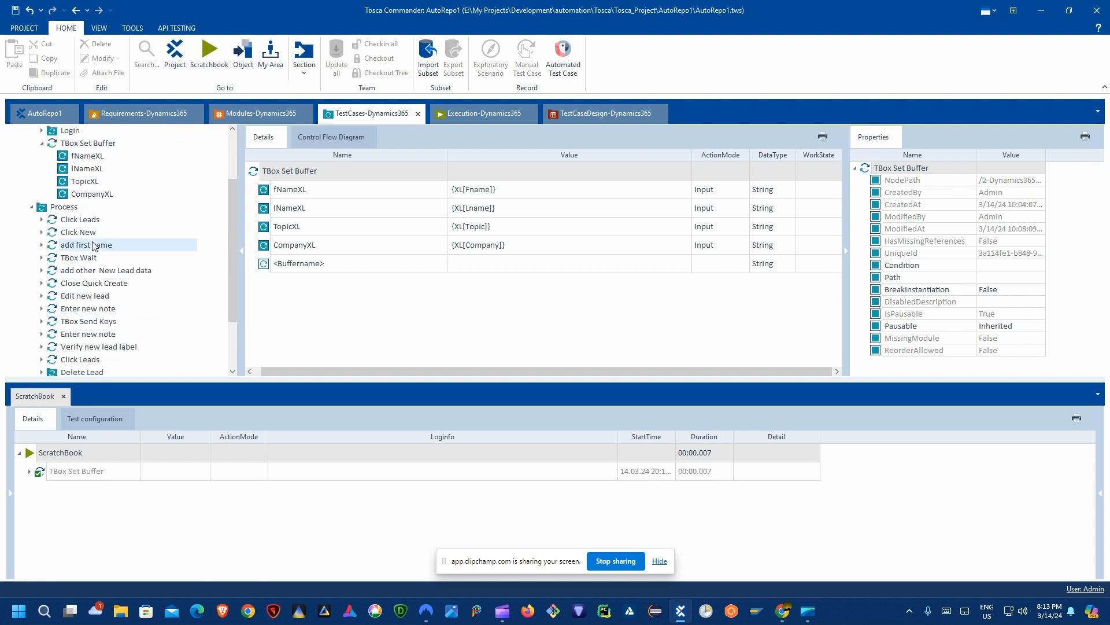
click(94, 246)
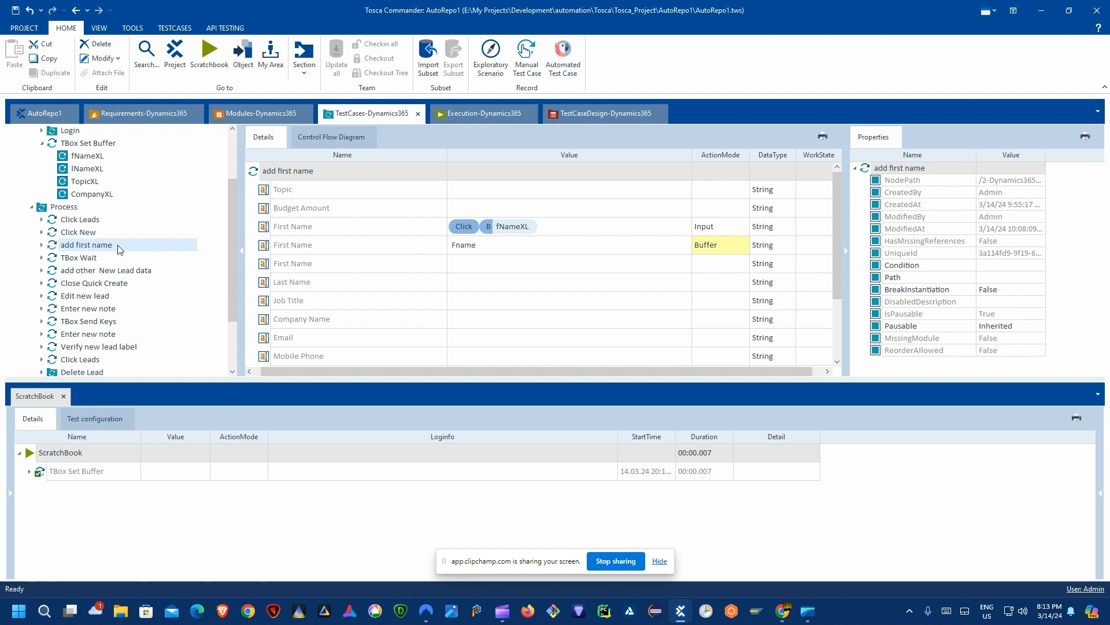
- Examine the values of add other New Lead data, TBox Wait and add first name in create new lead_DDT1 against the Create Test Lead_2 sheet
click(102, 271)
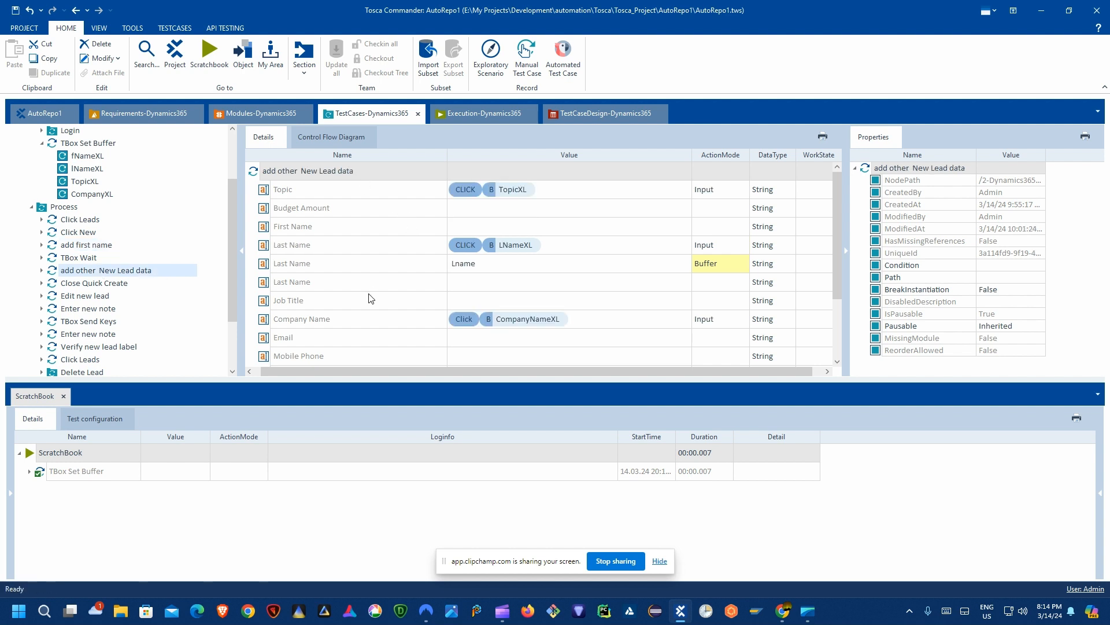
click(82, 260)
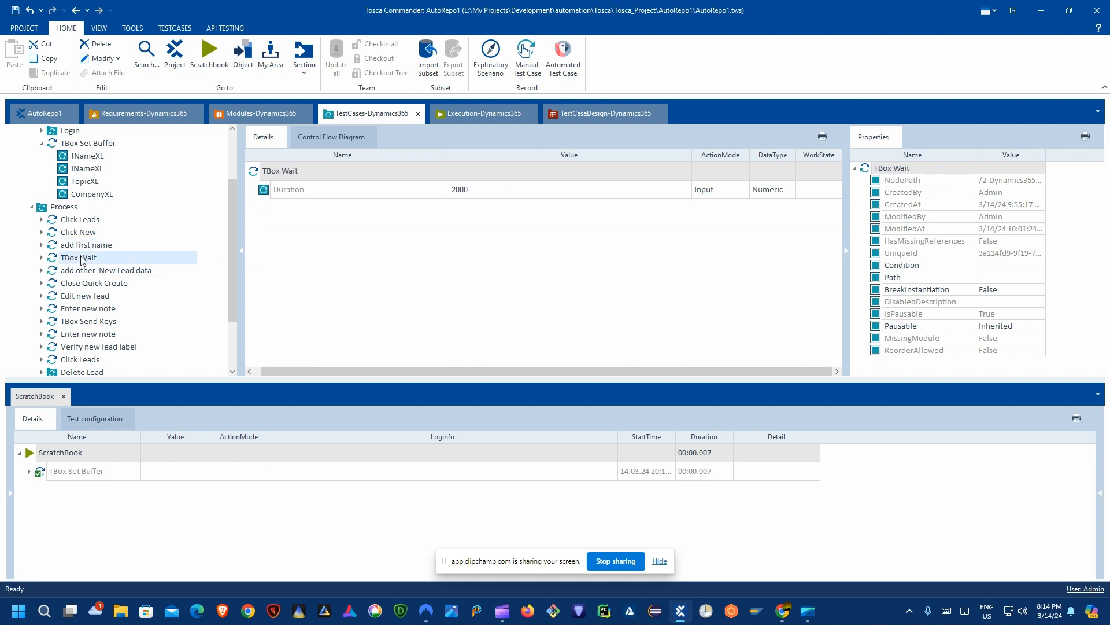
click(93, 247)
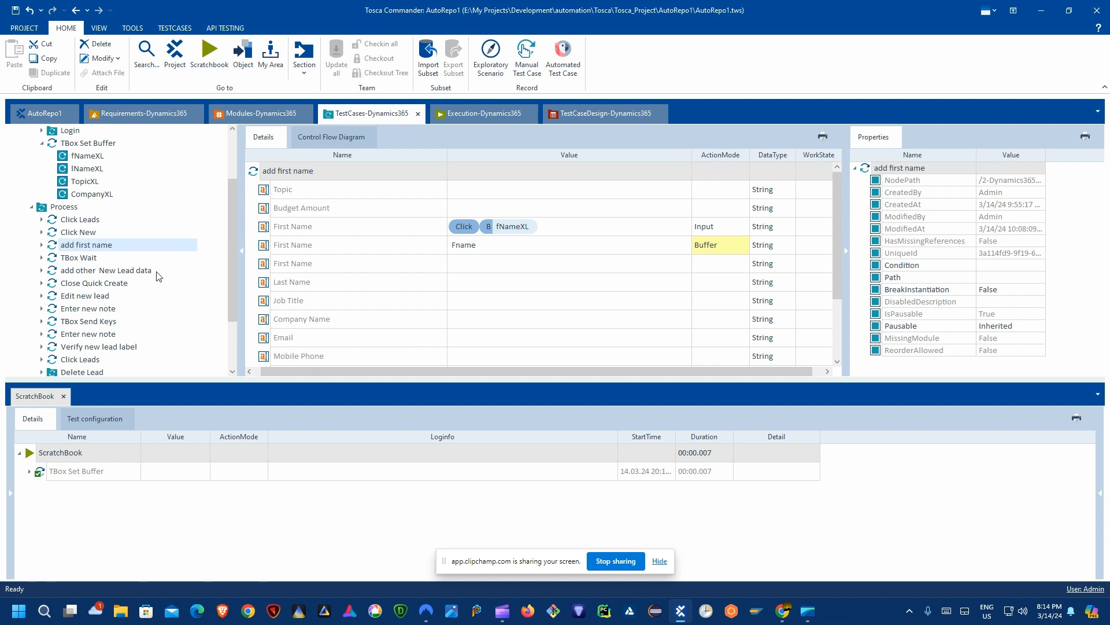
click(41, 246)
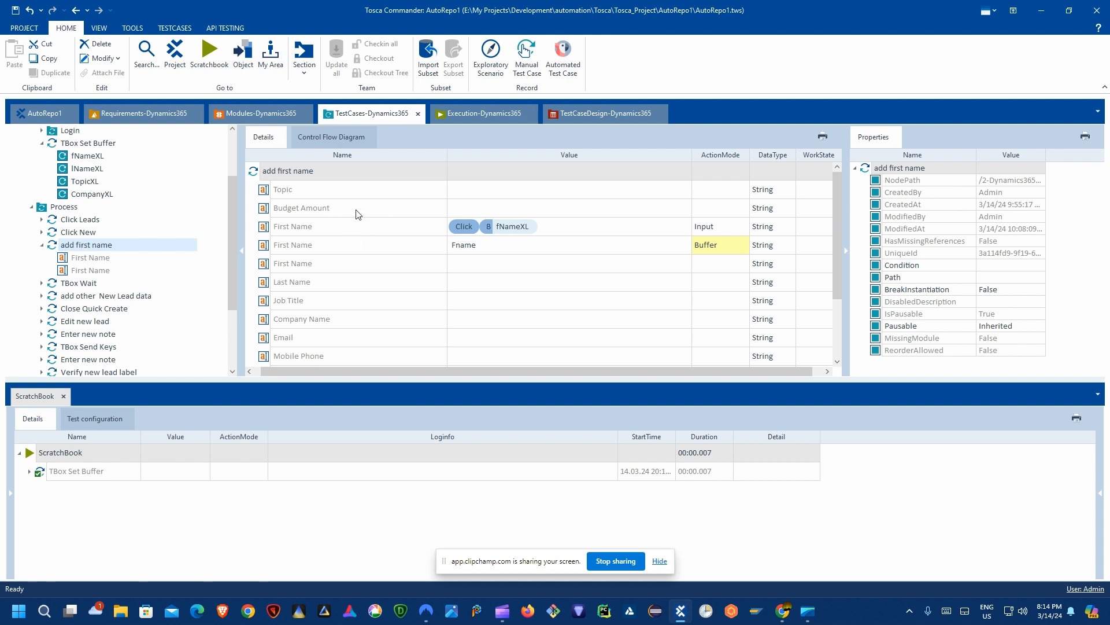
click(564, 228)
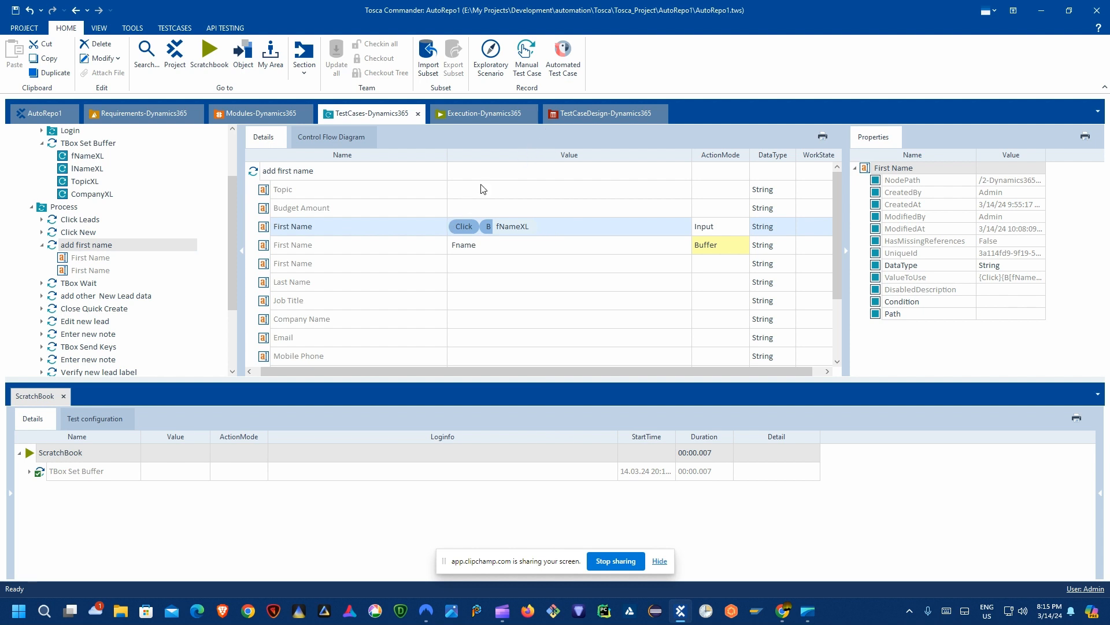
click(604, 113)
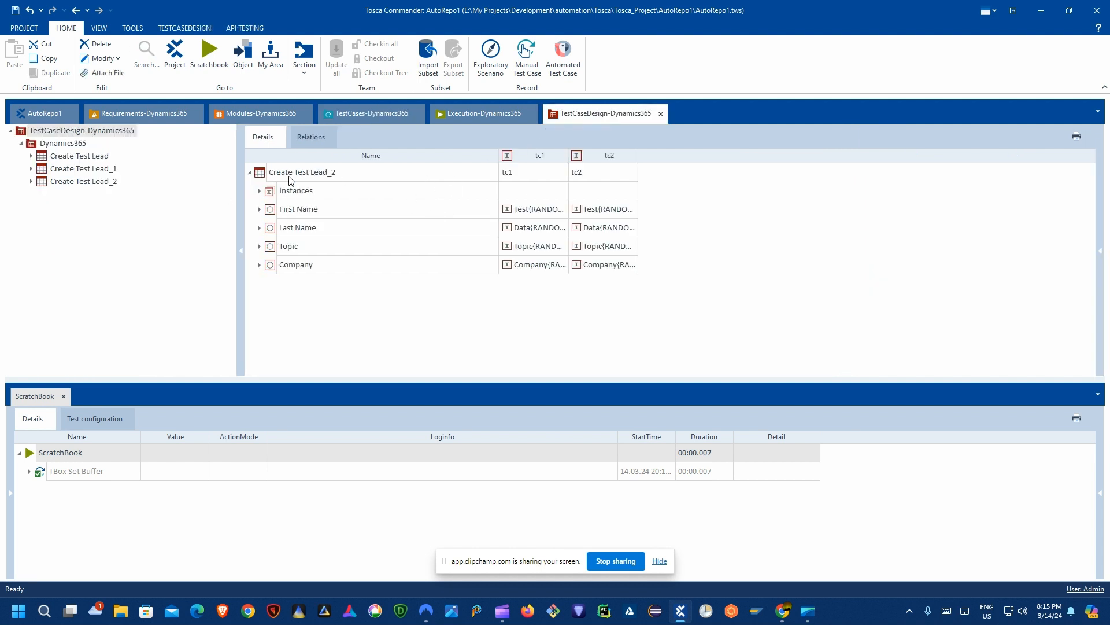
click(369, 114)
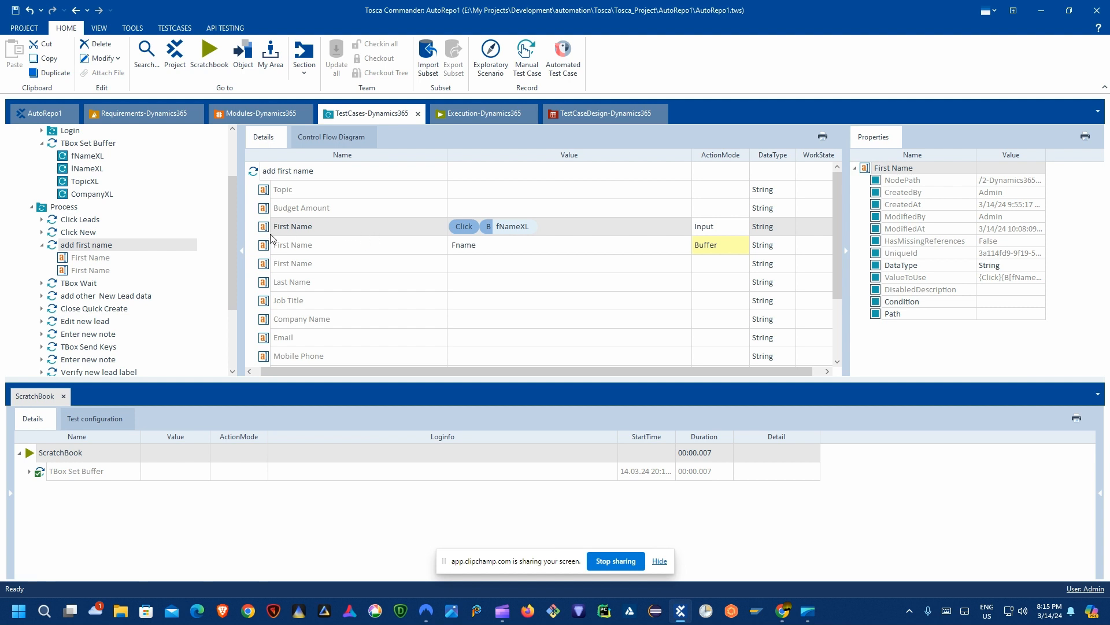
- Copy the create new lead test case and paste it into the TestCases-Dynamics365 folder
scroll(84, 183, up, 2)
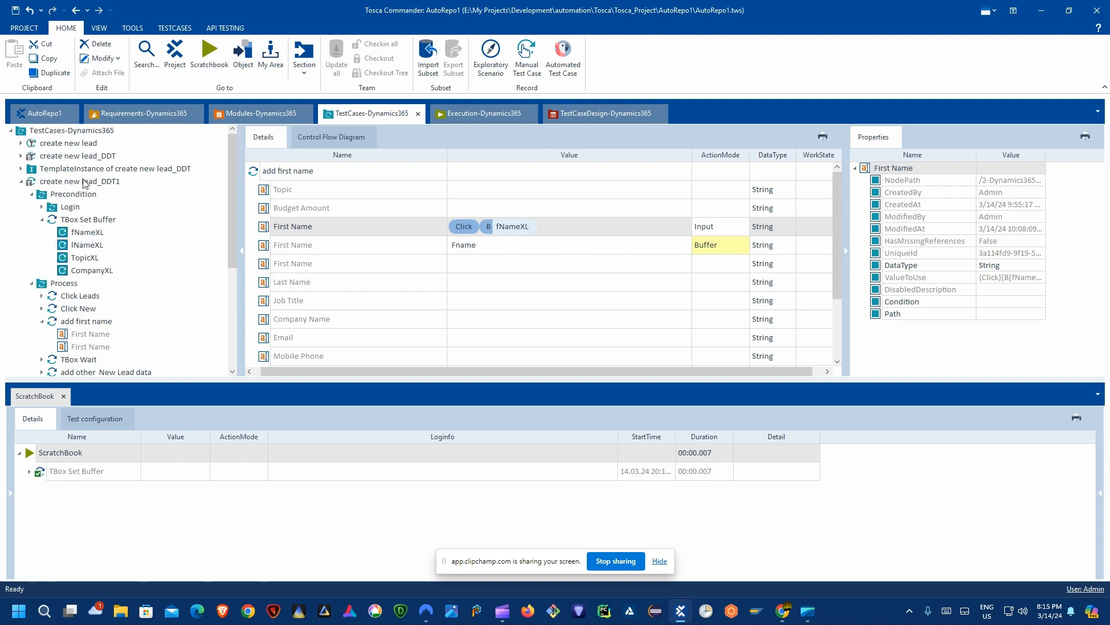
click(22, 183)
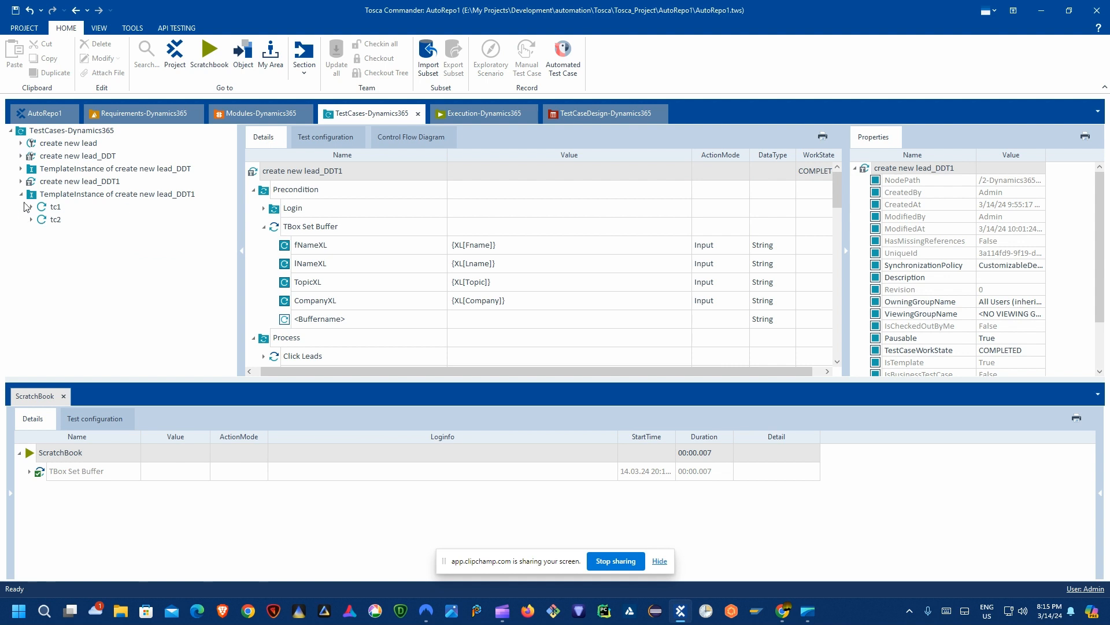
right_click(77, 144)
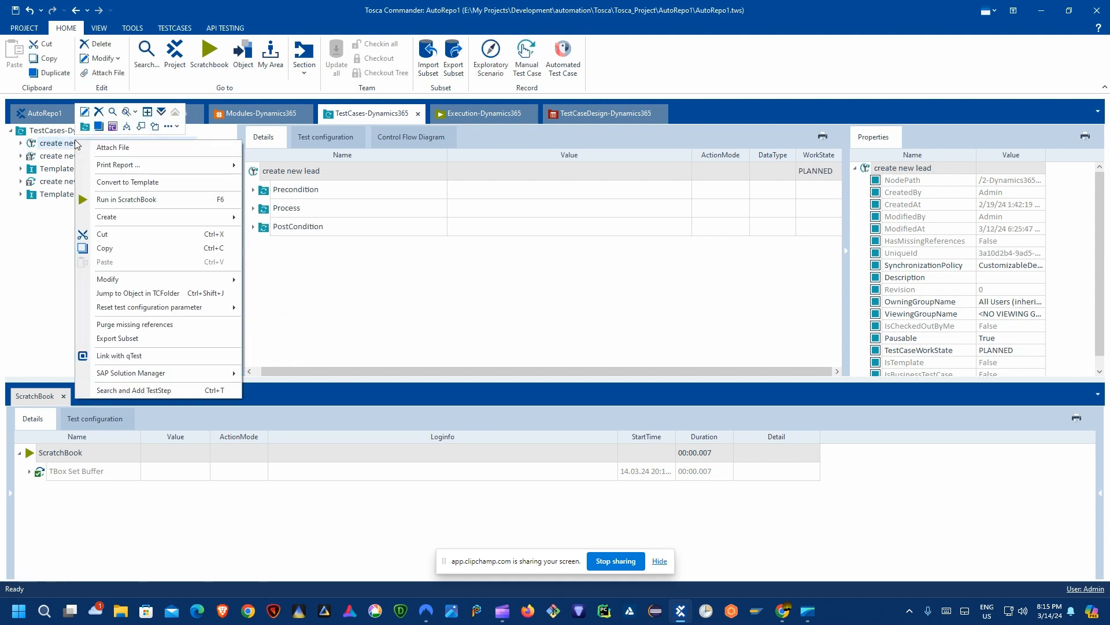
click(124, 249)
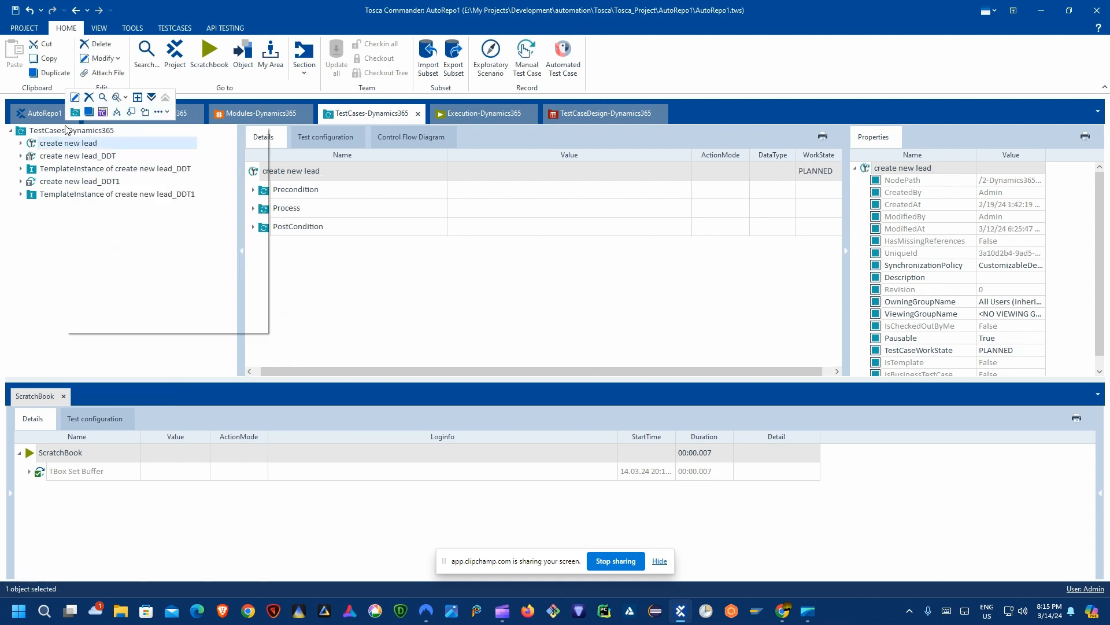
right_click(66, 130)
click(87, 230)
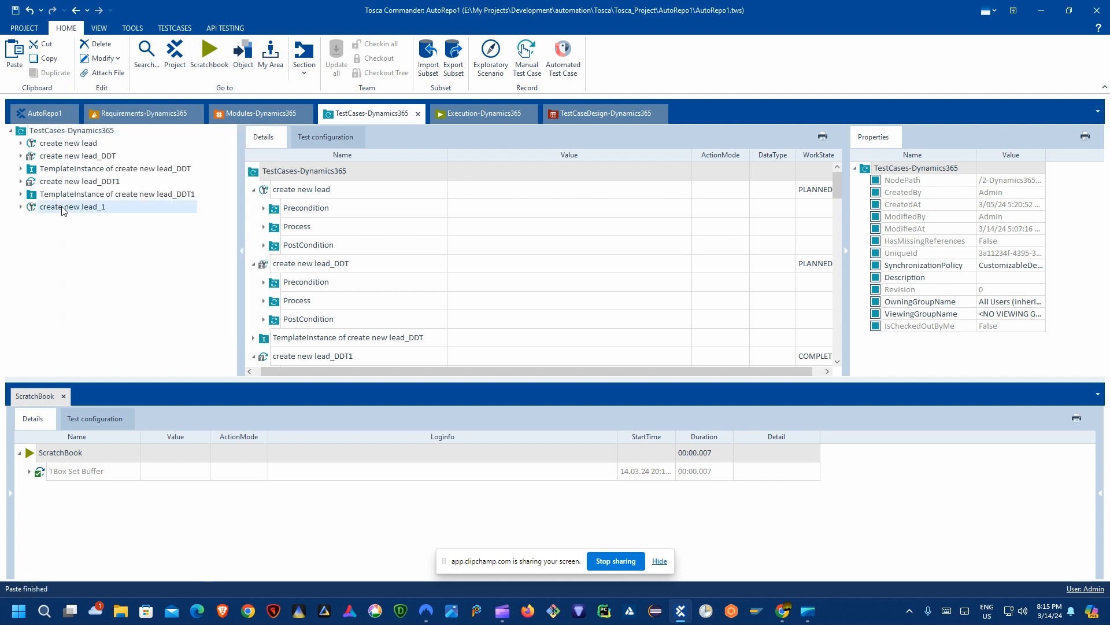
- Set the work state of create new lead_1 to COMPLETED and convert the test case to a template
click(22, 207)
click(22, 207)
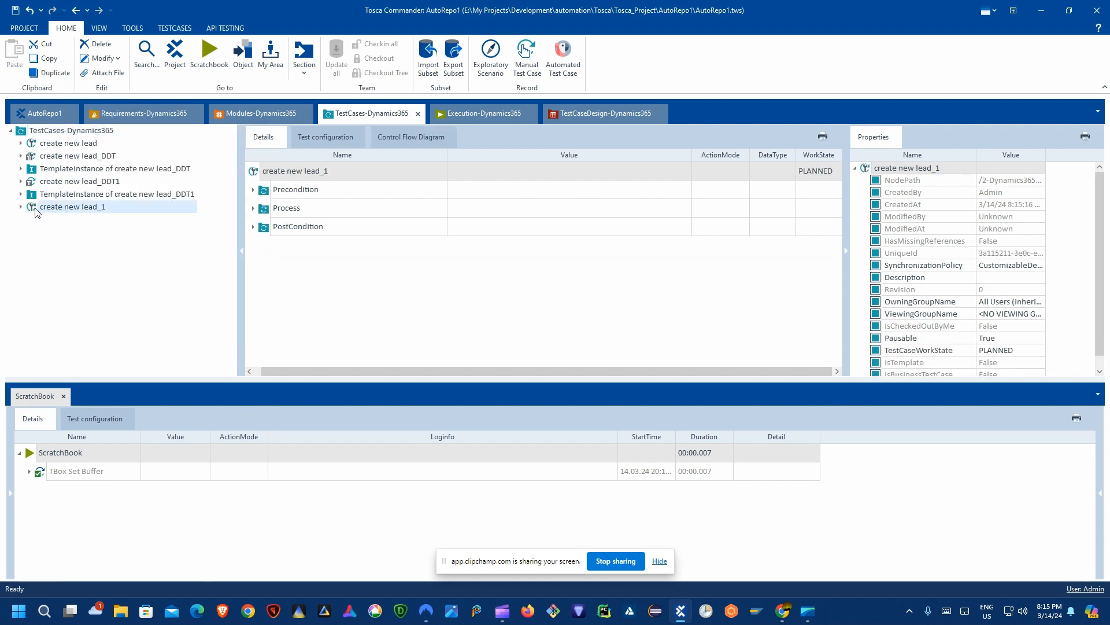
click(818, 175)
click(839, 170)
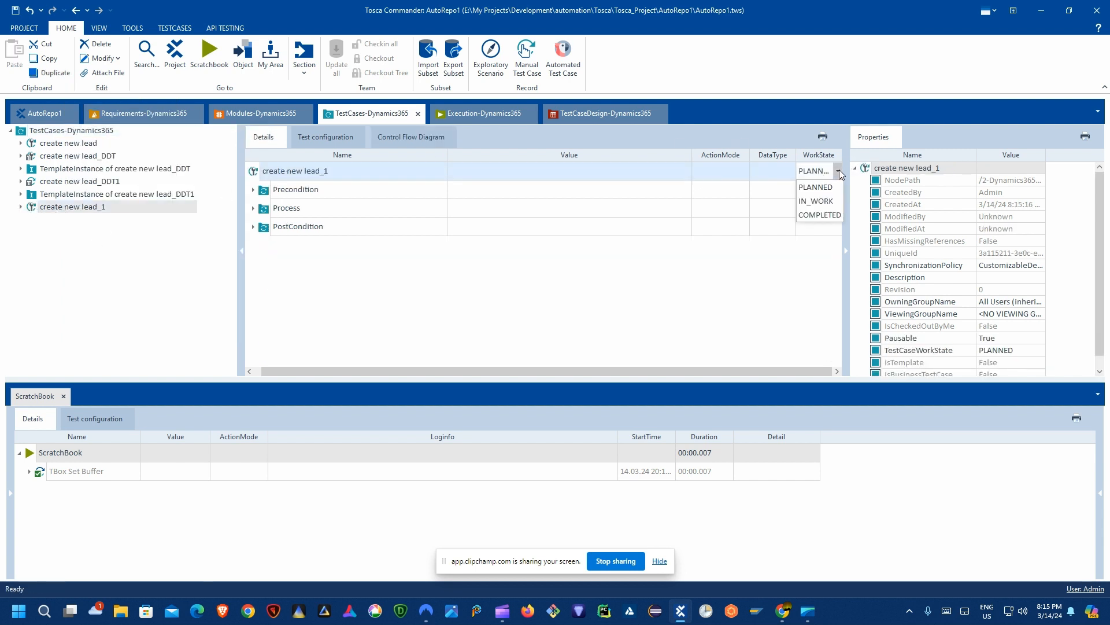
click(815, 204)
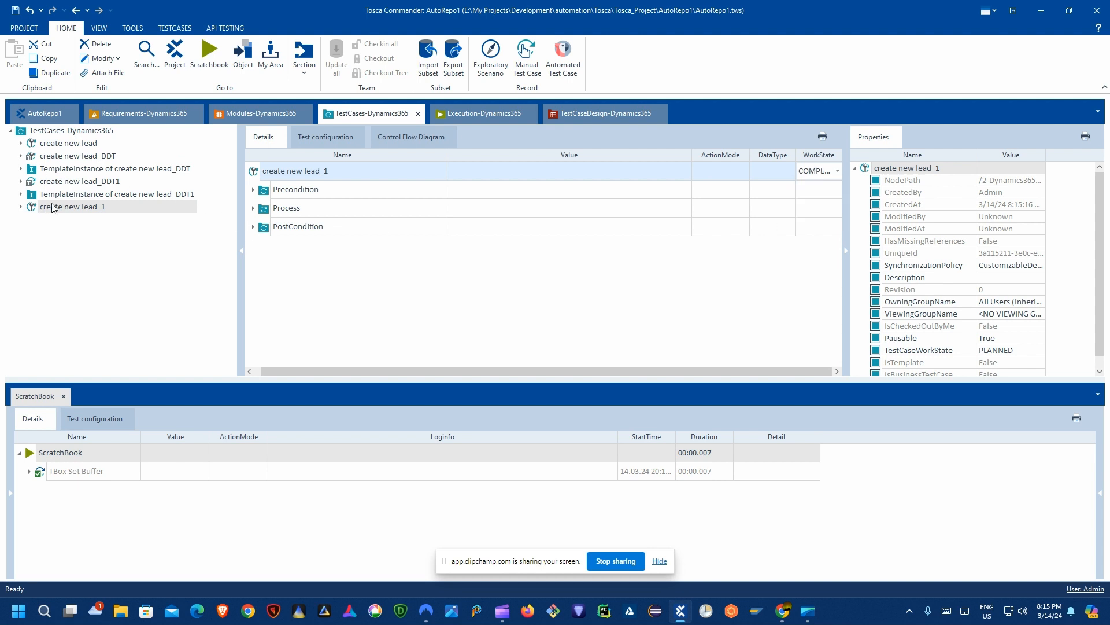
click(21, 207)
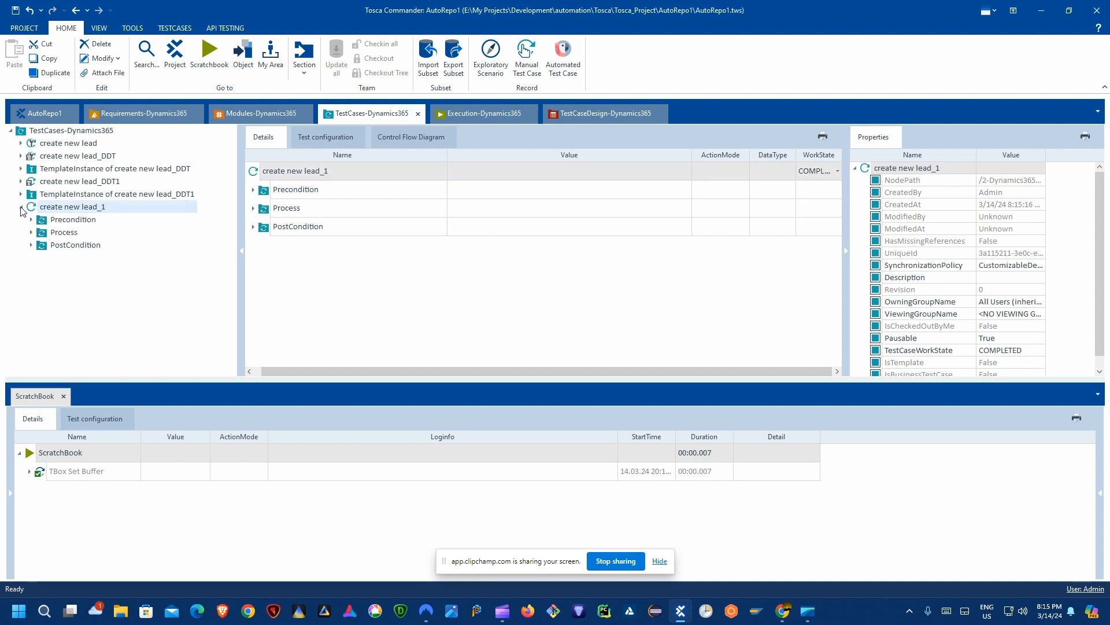
right_click(55, 207)
click(119, 247)
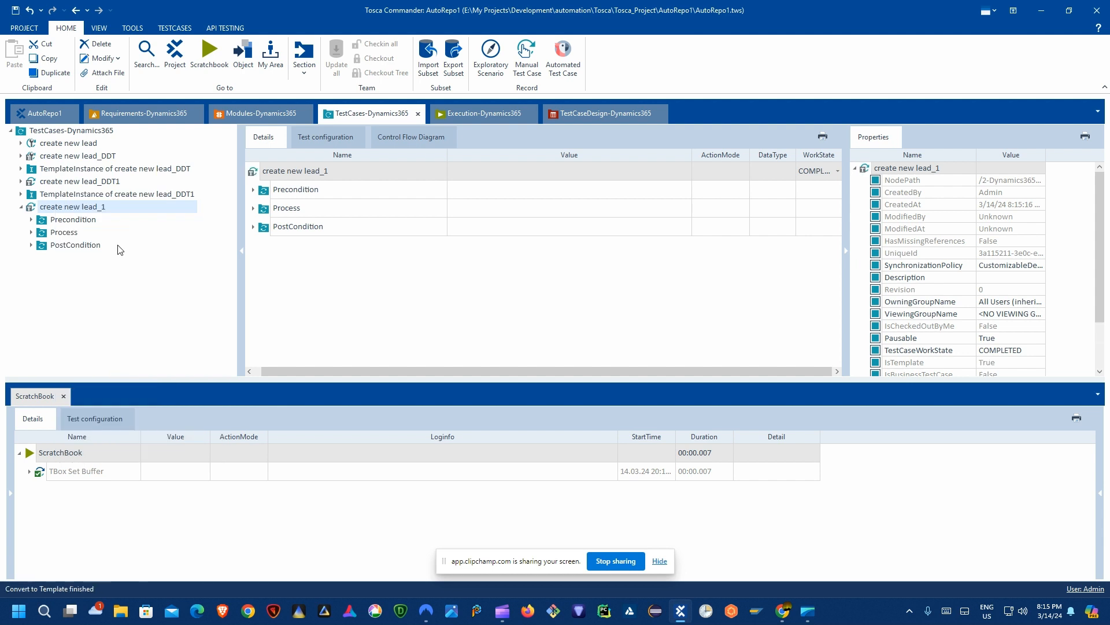
- Assign the Create Test Lead_2 test sheet from TestCaseDesign-Dynamics365 to the create new lead_1 template
click(595, 113)
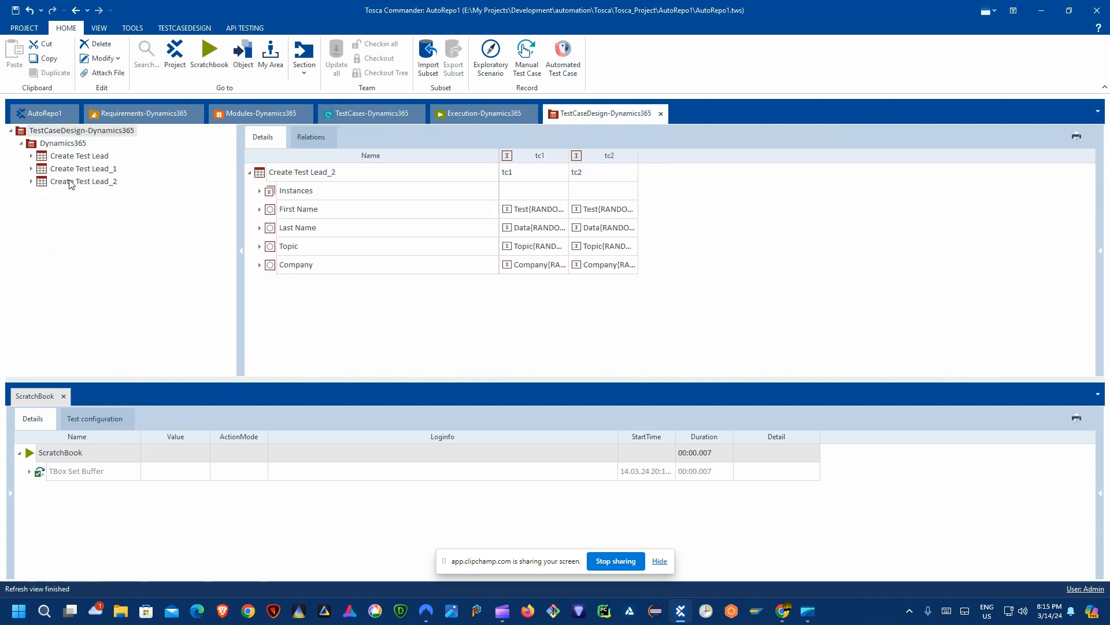
click(31, 182)
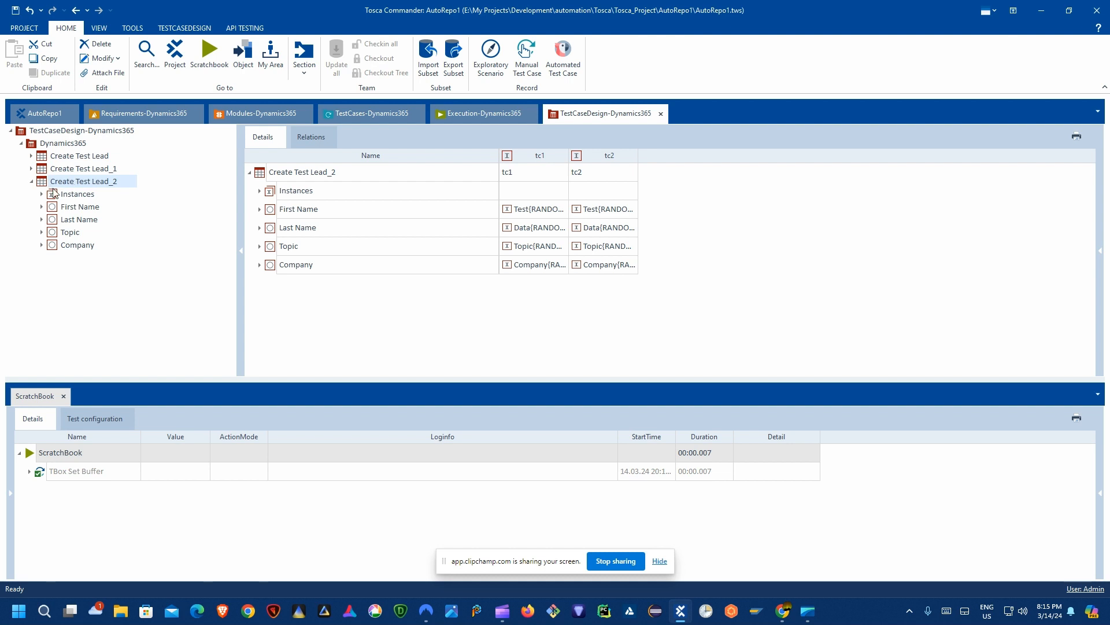
click(30, 181)
drag(44, 182, 90, 211)
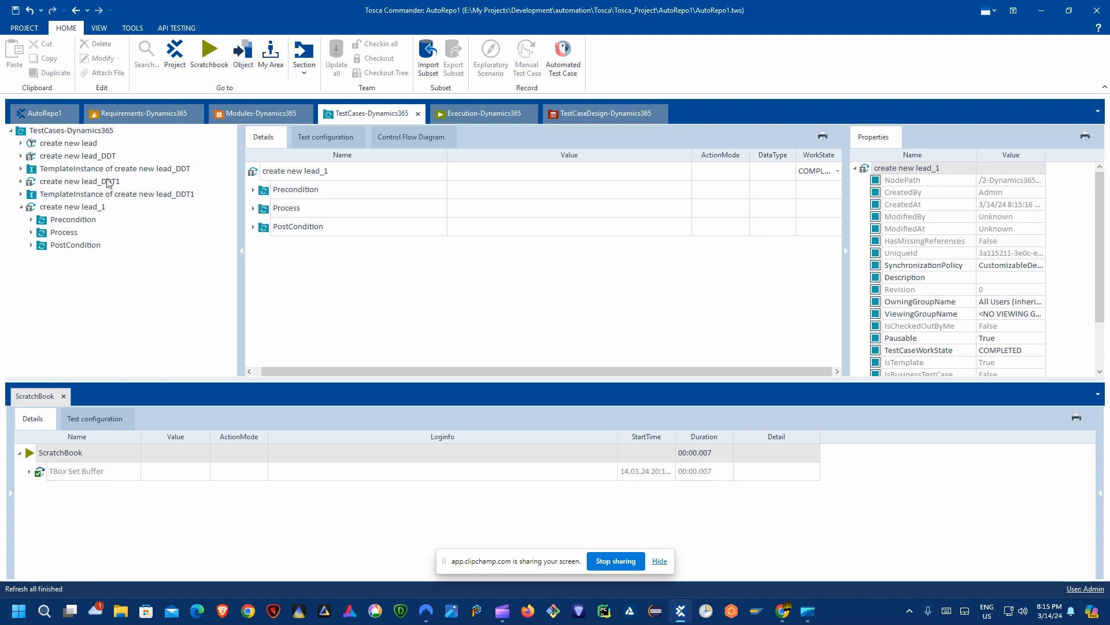
- Compare the XL references in create new lead_1's add first name step with the attributes of the Create Test Lead_2 sheet
click(32, 220)
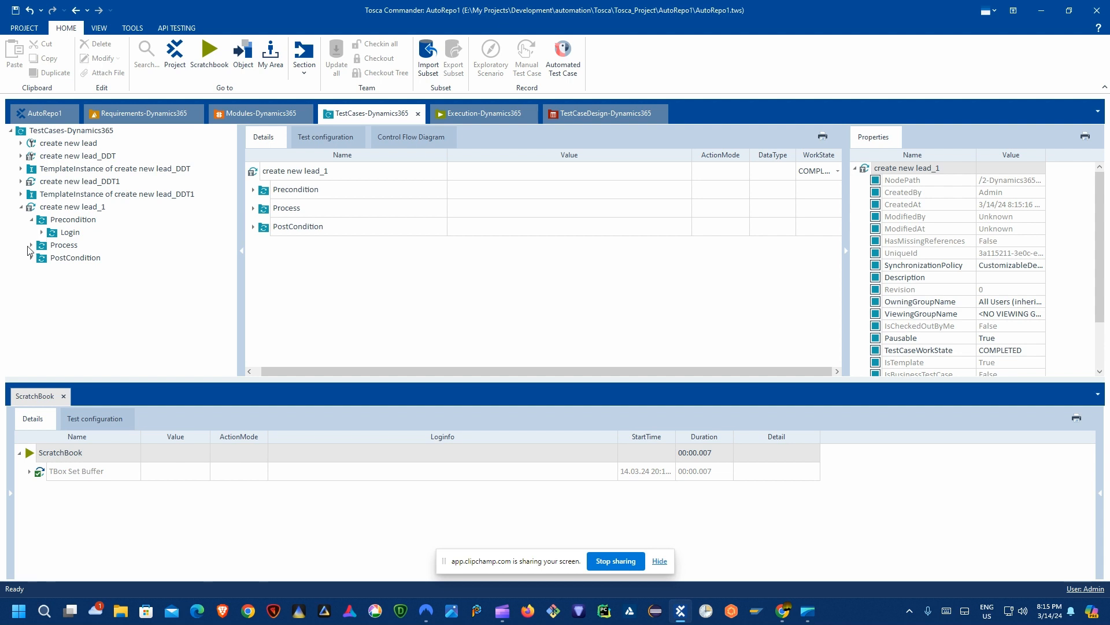
click(31, 246)
click(84, 284)
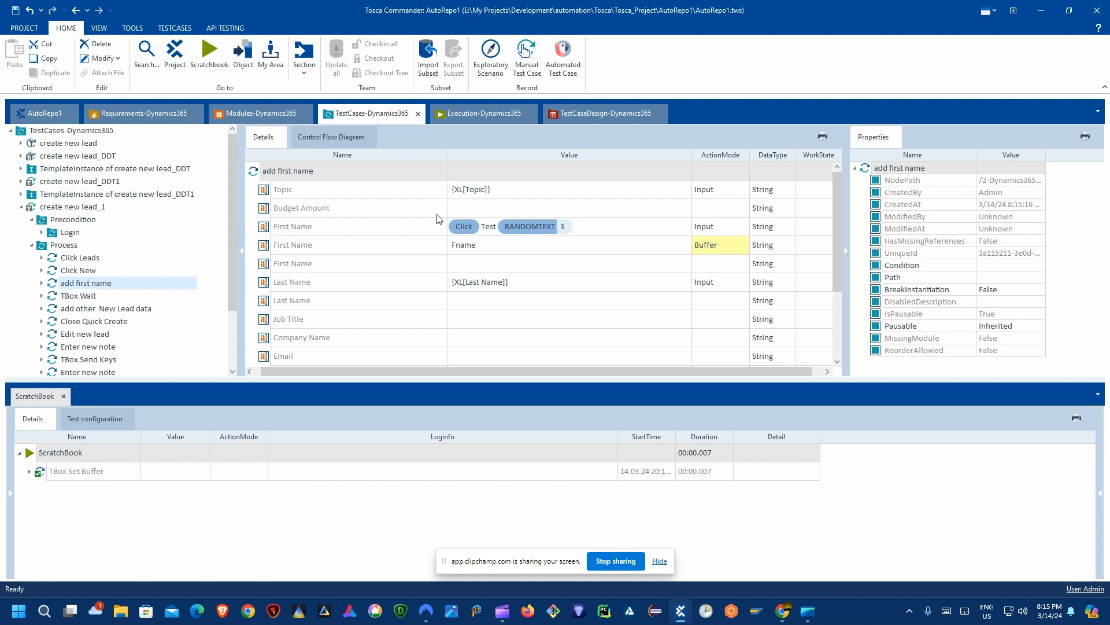
click(566, 116)
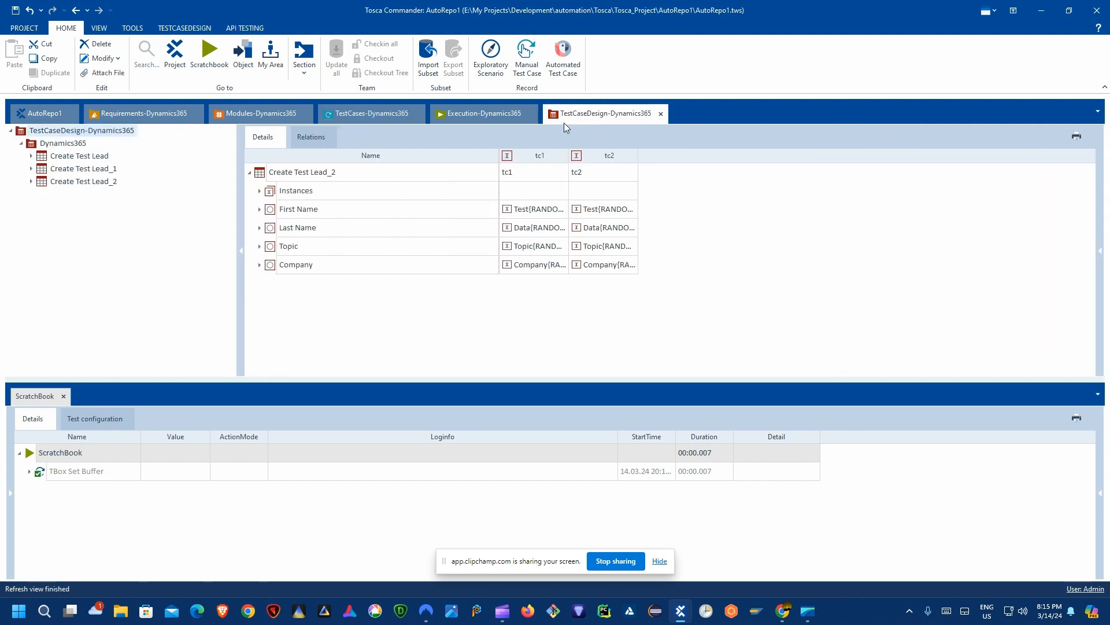
click(271, 247)
click(286, 211)
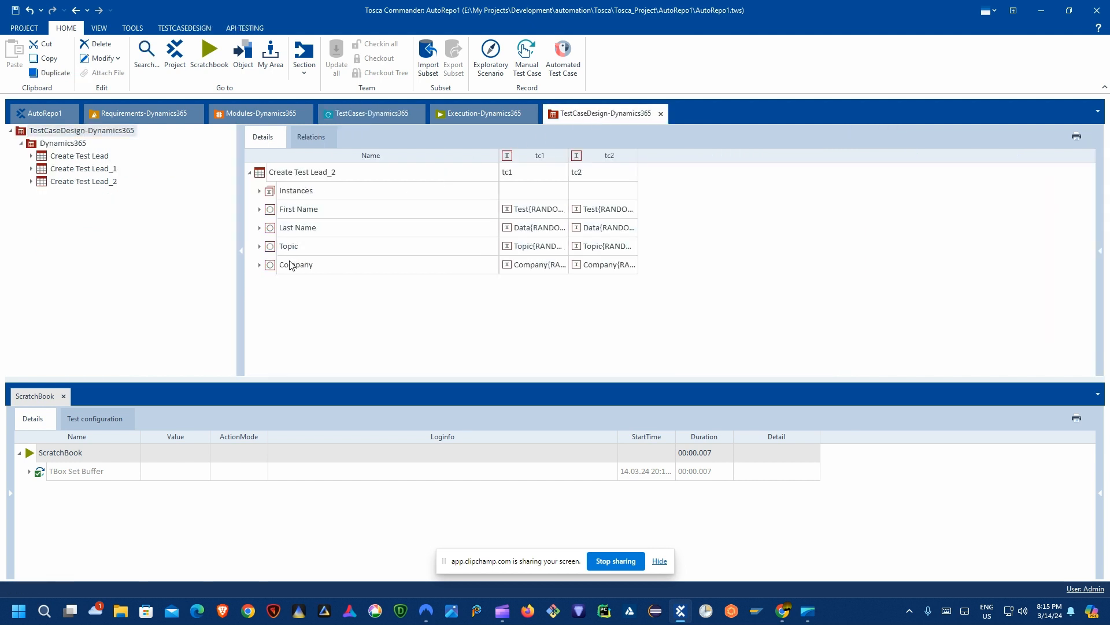
click(361, 116)
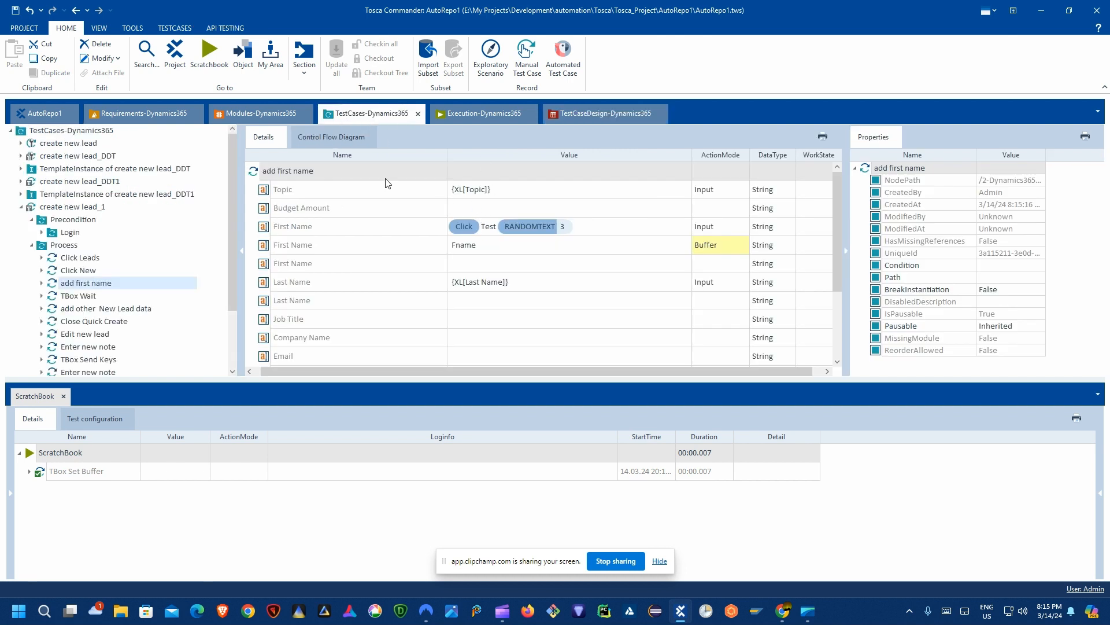
click(469, 189)
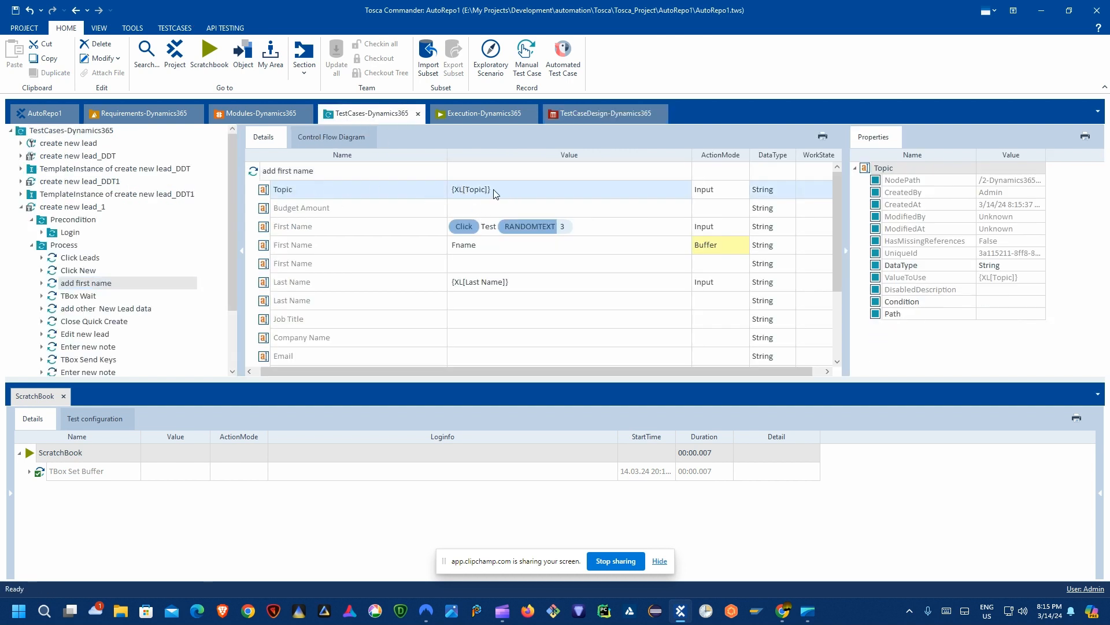
click(583, 116)
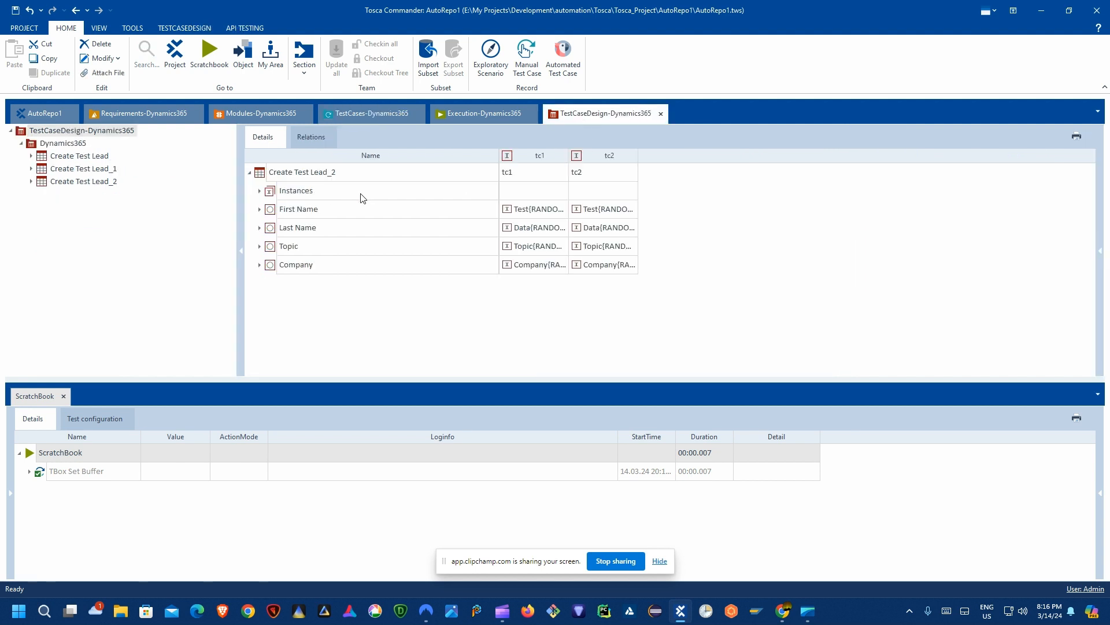
click(357, 114)
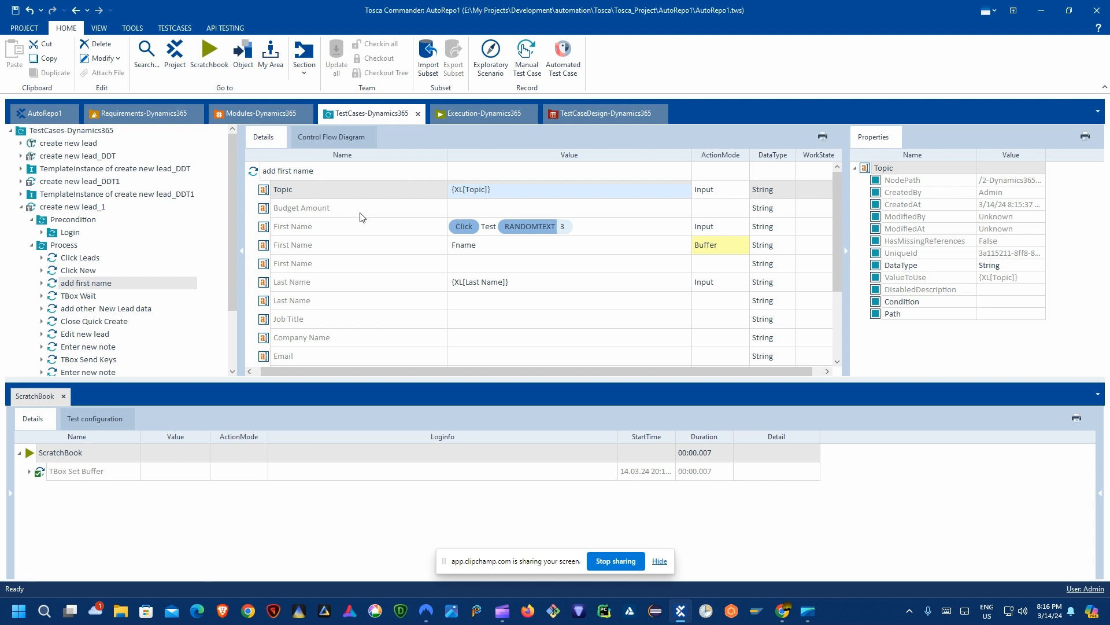
click(310, 229)
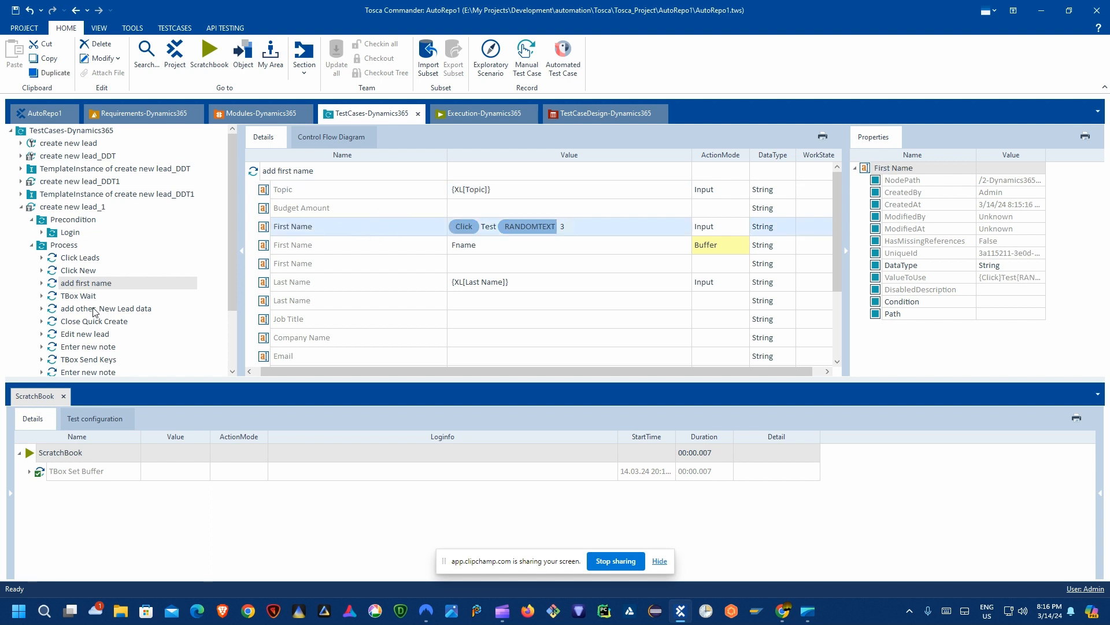
- Delete the First Name test step value holding {XL[First Name]} from create new lead_1's add other New Lead data step
click(90, 309)
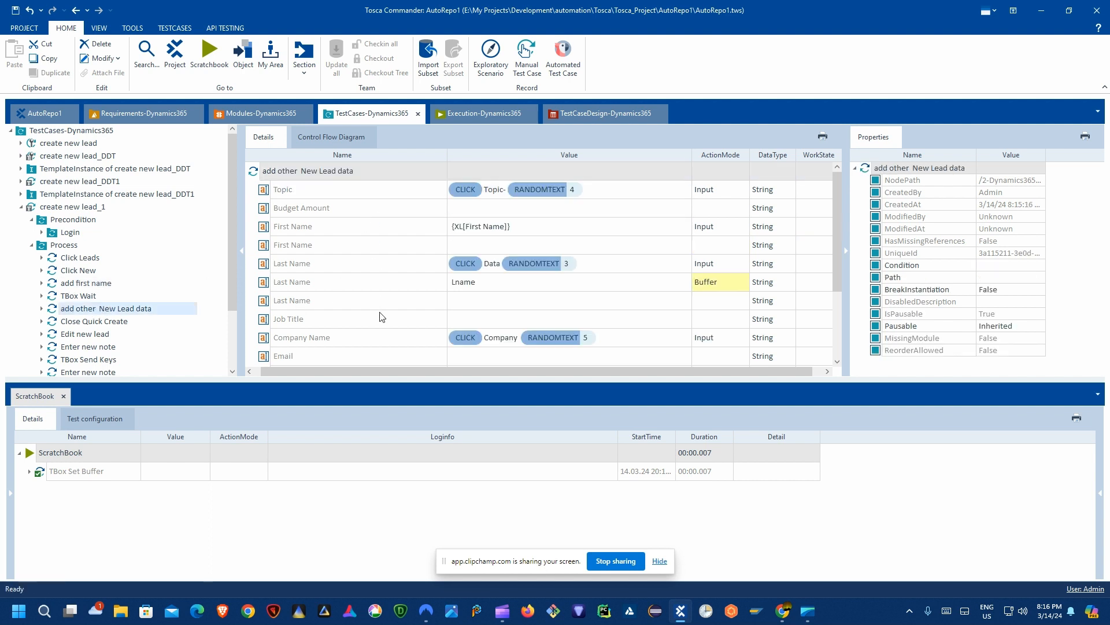
click(321, 231)
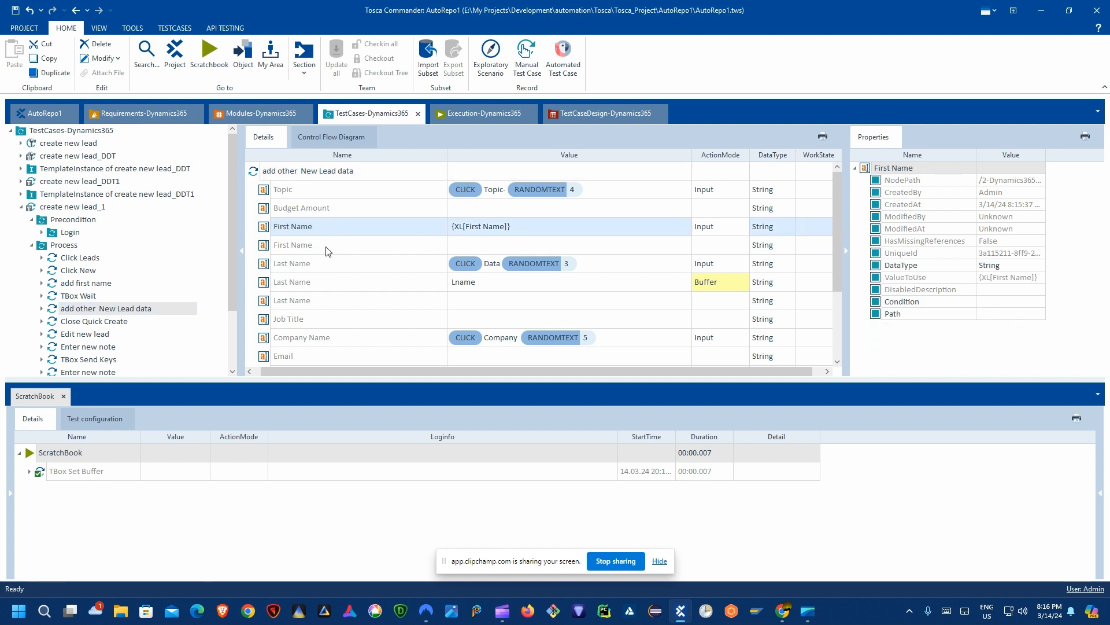
click(335, 248)
click(411, 227)
right_click(335, 229)
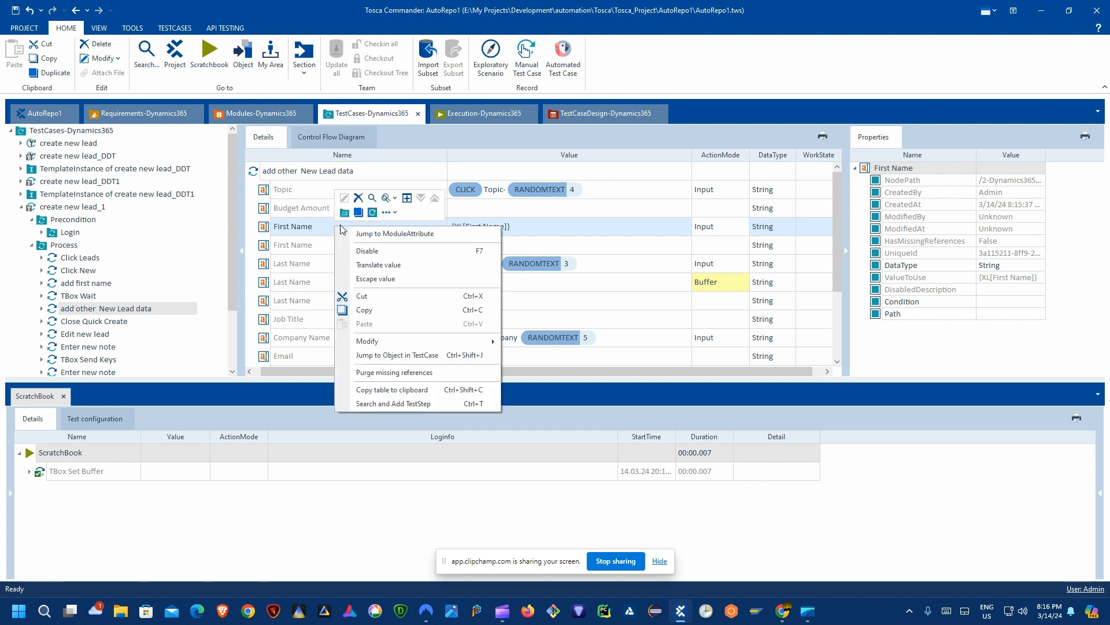
click(357, 211)
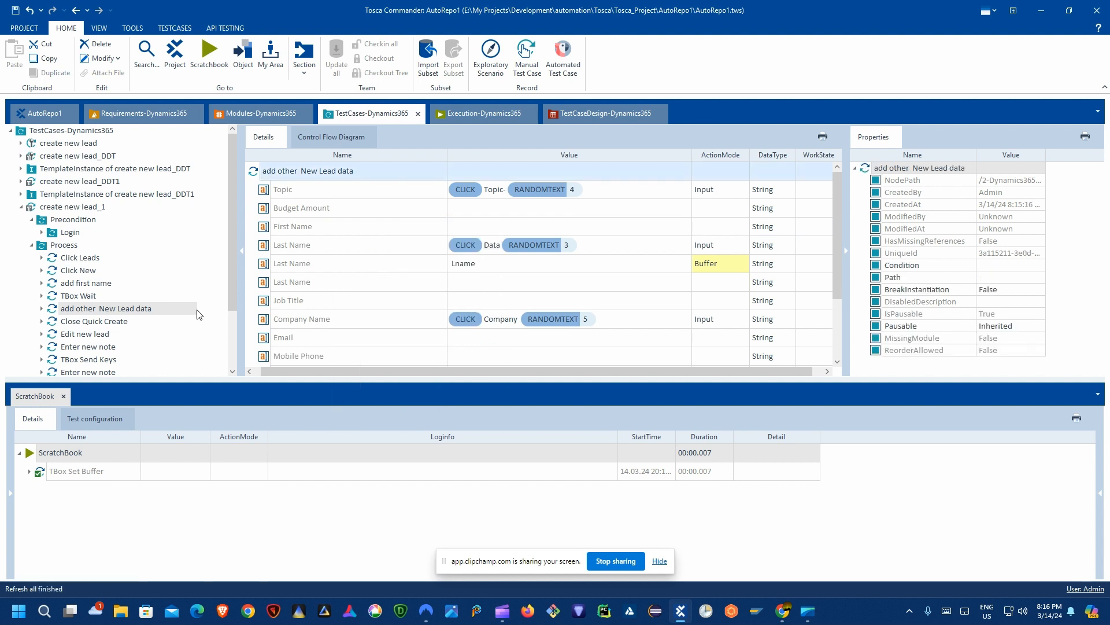
- Delete the Topic test step value holding {XL[Topic]} from create new lead_1's add first name step
click(88, 287)
right_click(371, 191)
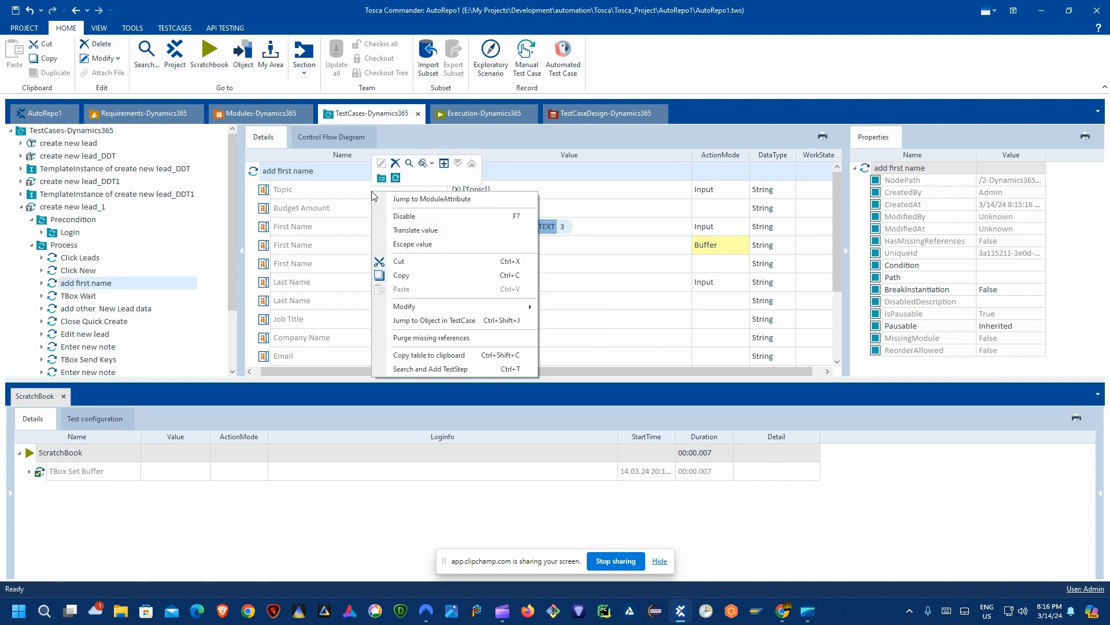
click(396, 178)
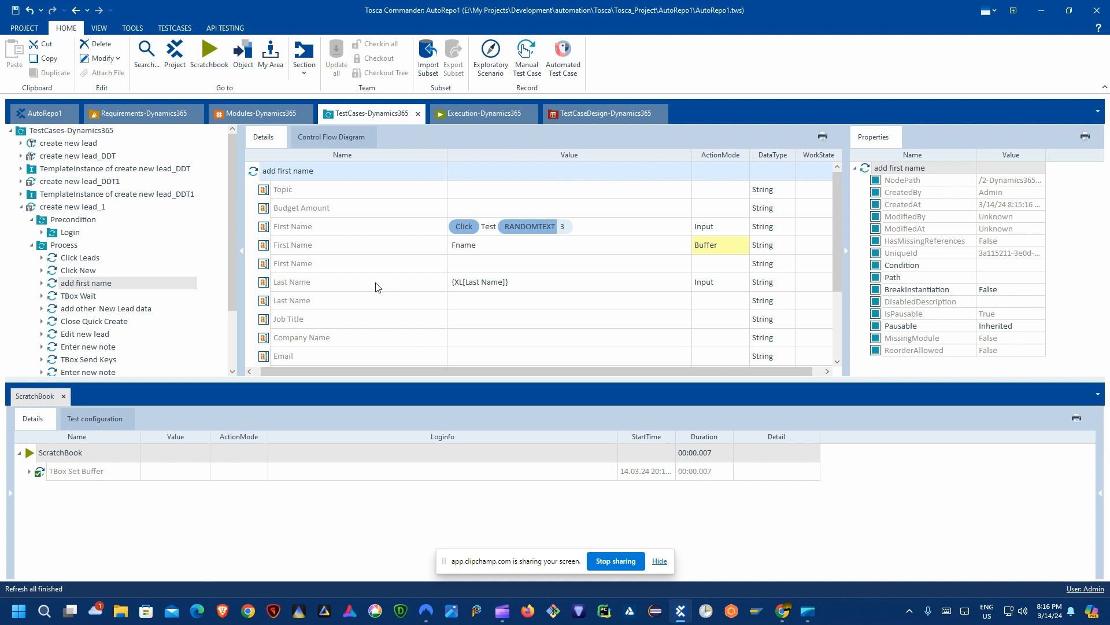
- Delete the Last Name test step value holding {XL[Last Name]} from create new lead_1's add first name step, and check add other New Lead data
right_click(354, 286)
click(376, 254)
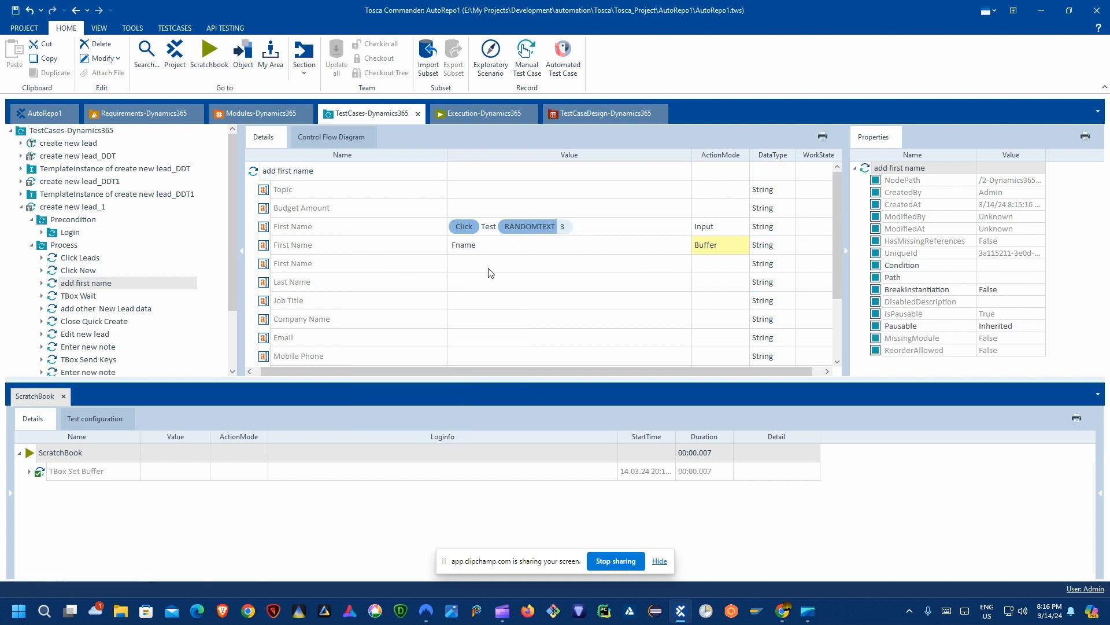
click(87, 309)
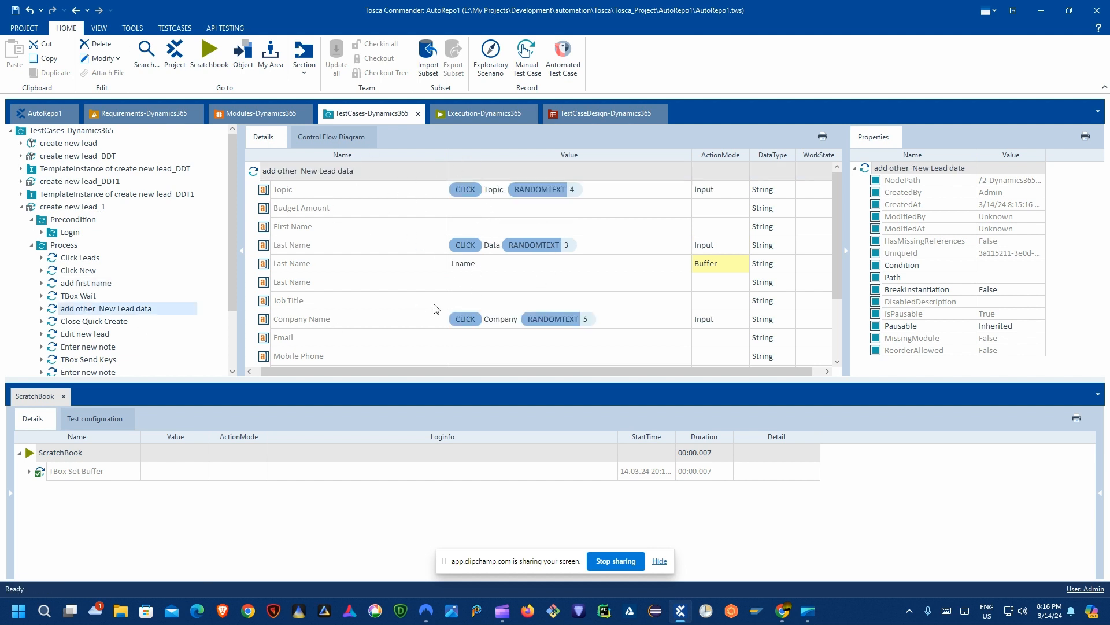
- Compare the Precondition folders of create new lead_1, create new lead and create new lead_DDT, including the latter's TBox Set Buffer step
click(58, 235)
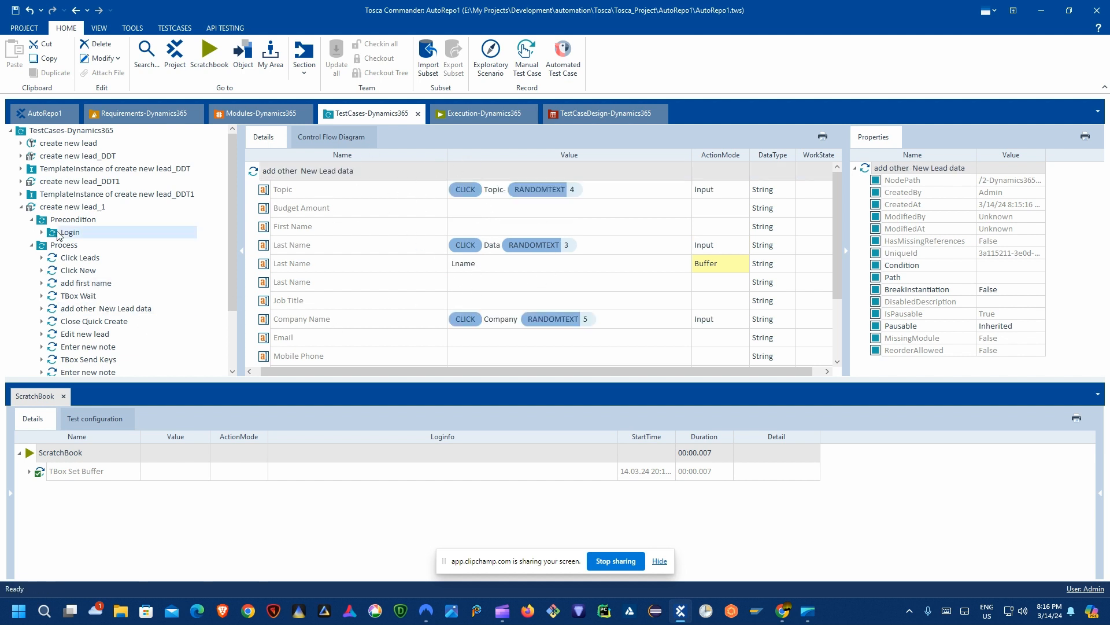
click(43, 233)
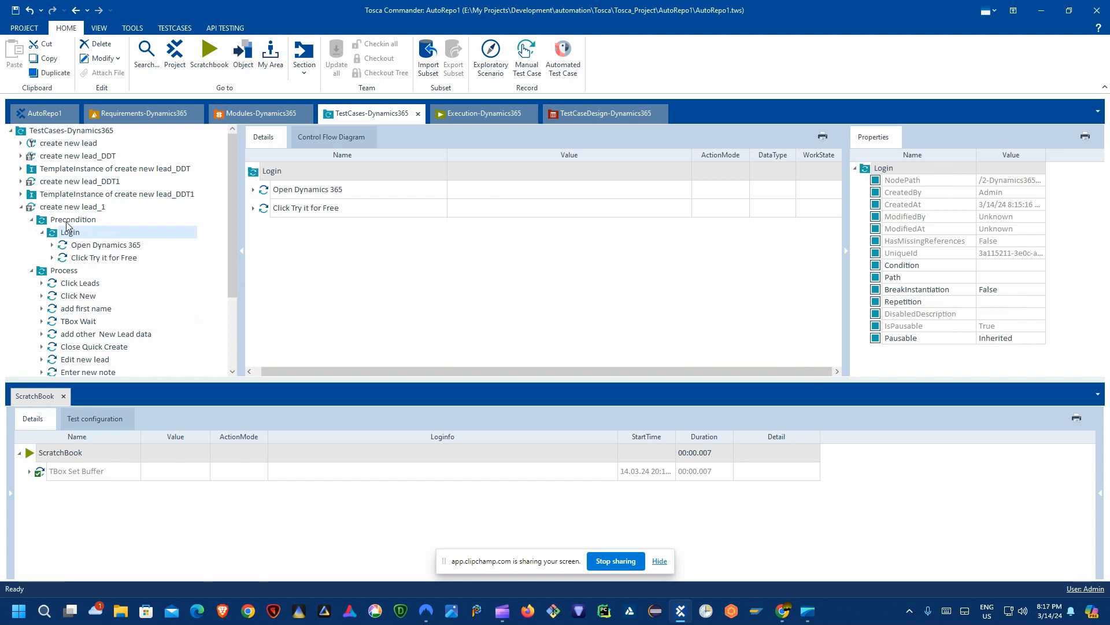
double_click(55, 233)
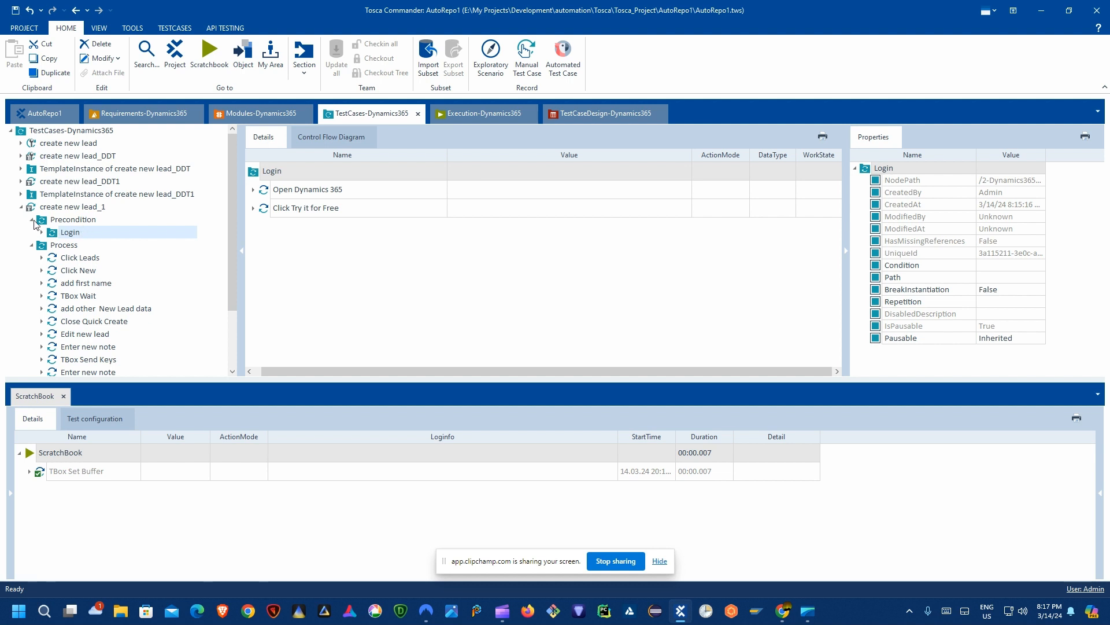
click(21, 144)
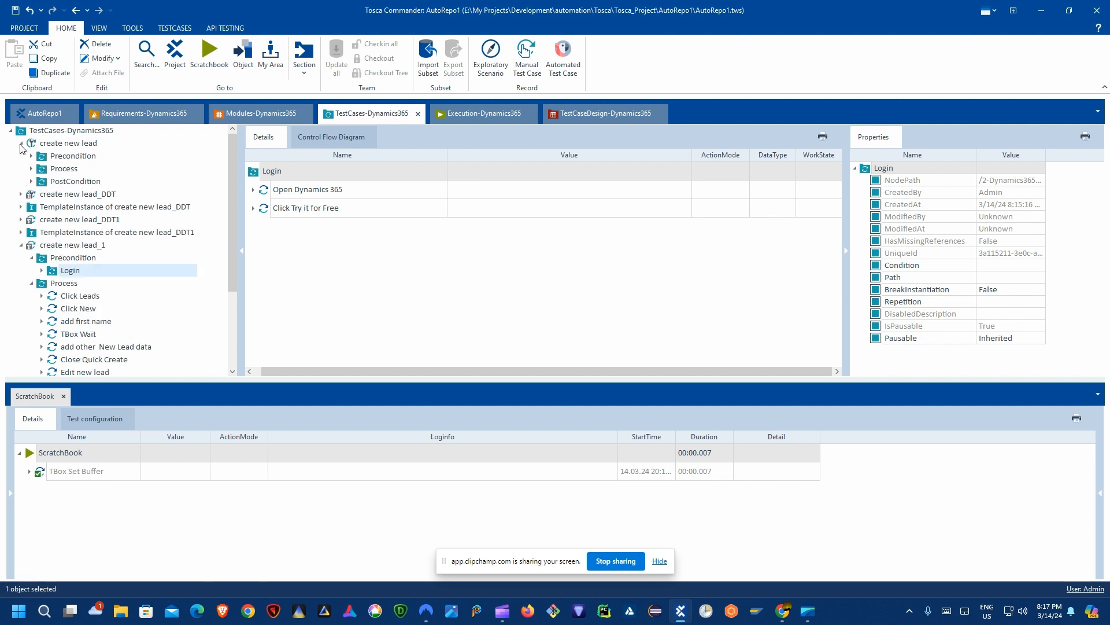
click(31, 156)
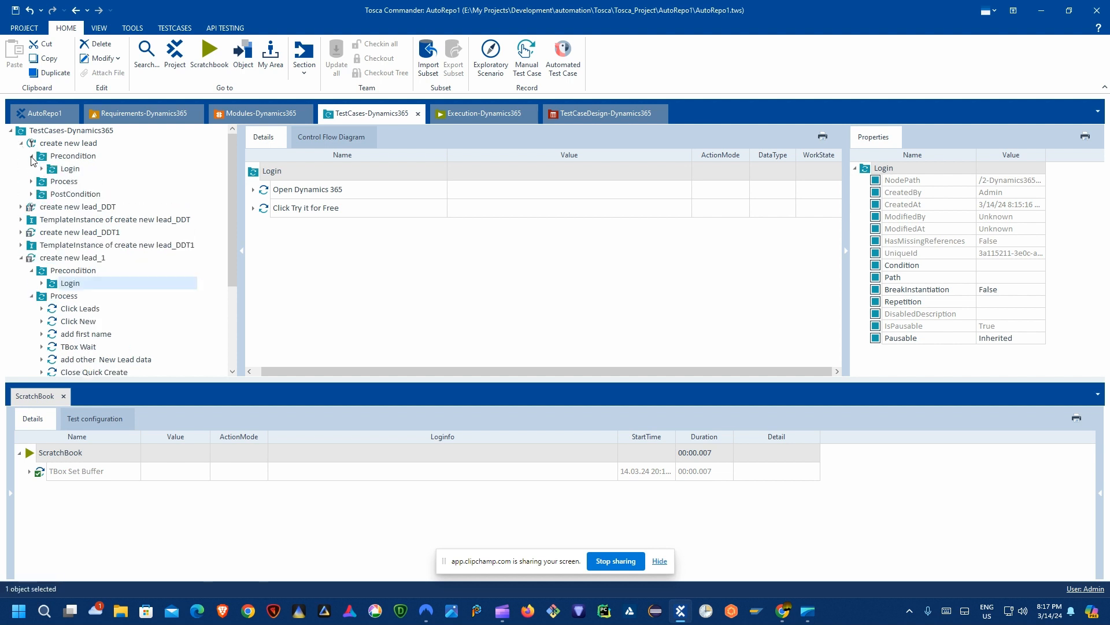
click(21, 207)
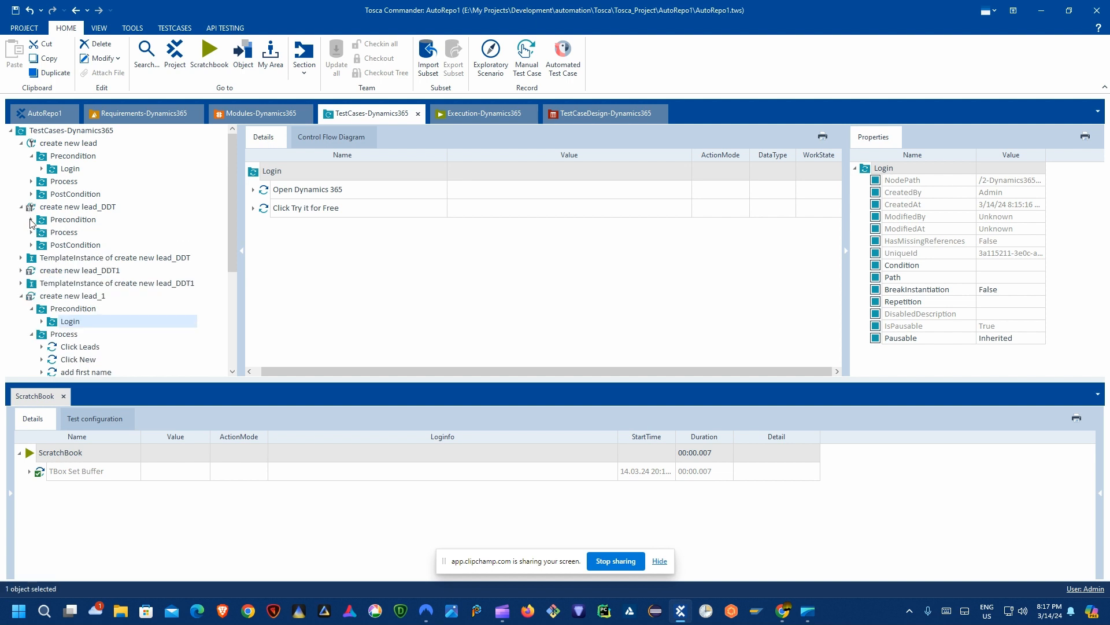
click(31, 219)
click(81, 260)
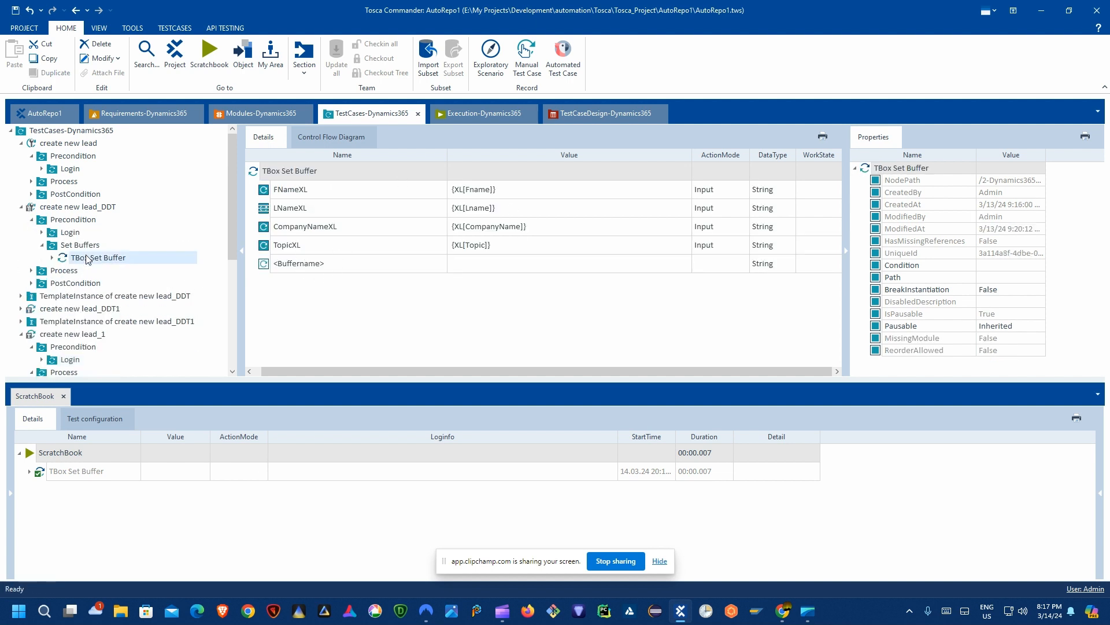
scroll(87, 263, down, 2)
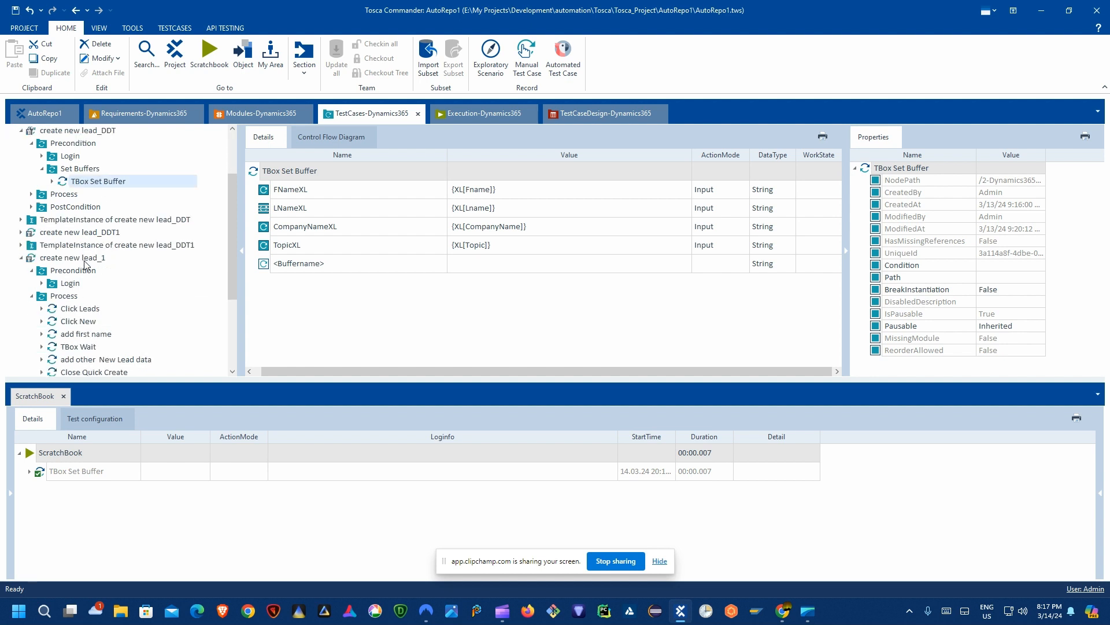
- Search for "set buf" and add the TBox Set Buffer module from Modules to create new lead_1's Precondition folder
click(67, 273)
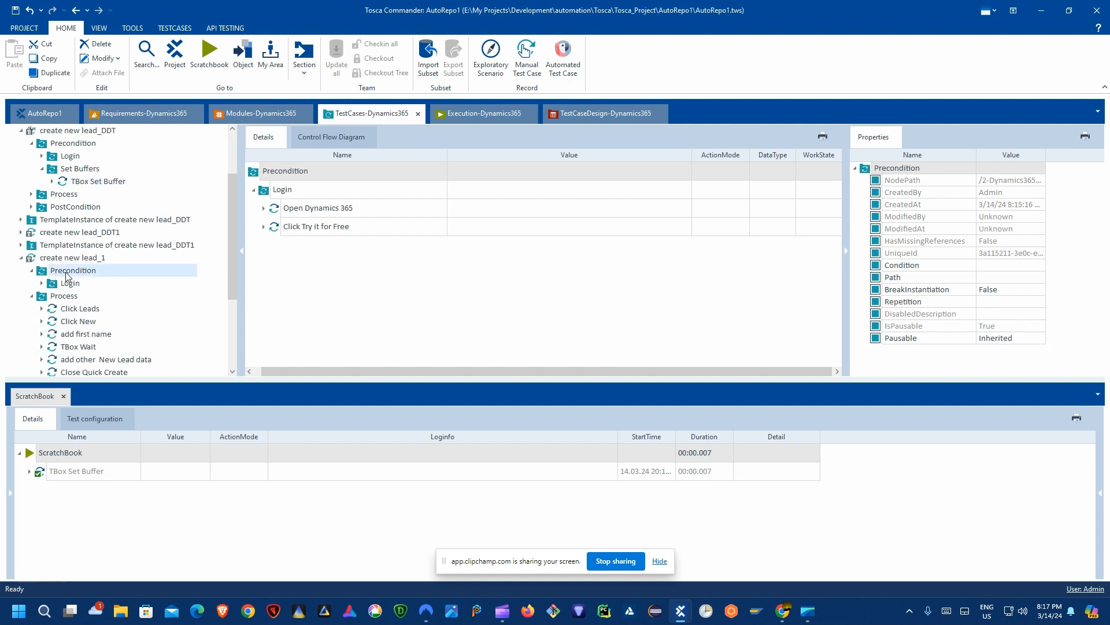
right_click(67, 274)
click(134, 425)
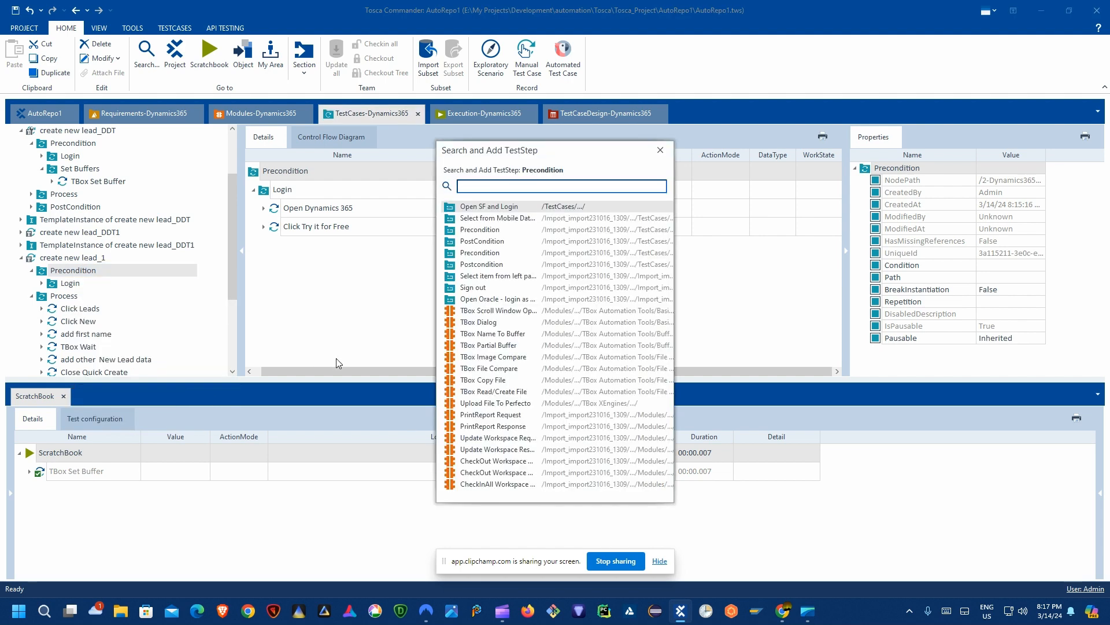
text(set buf)
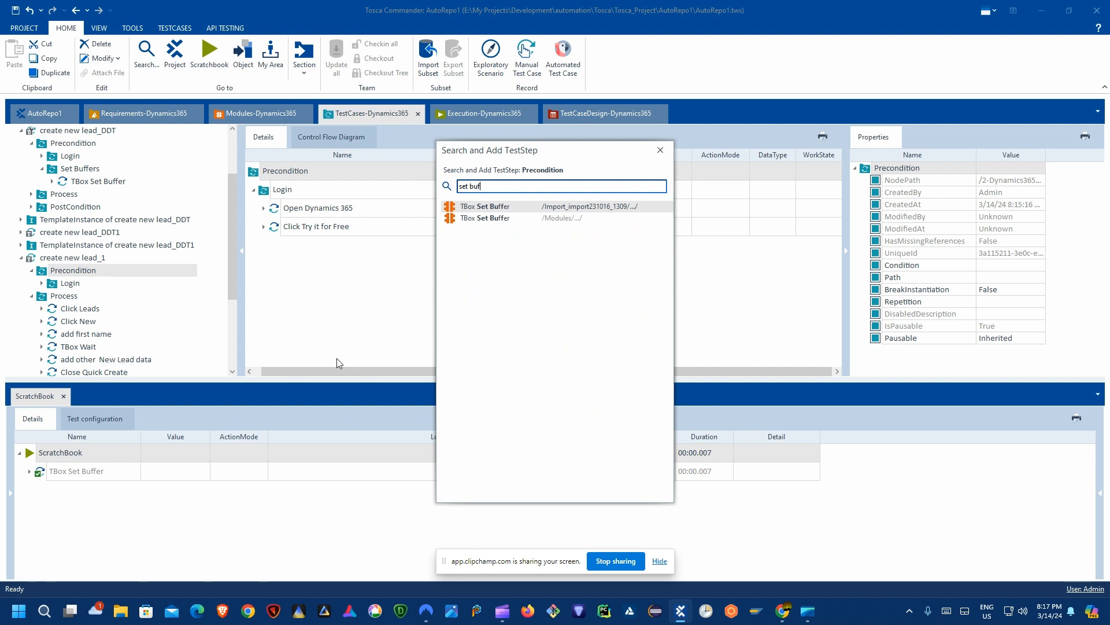
double_click(473, 218)
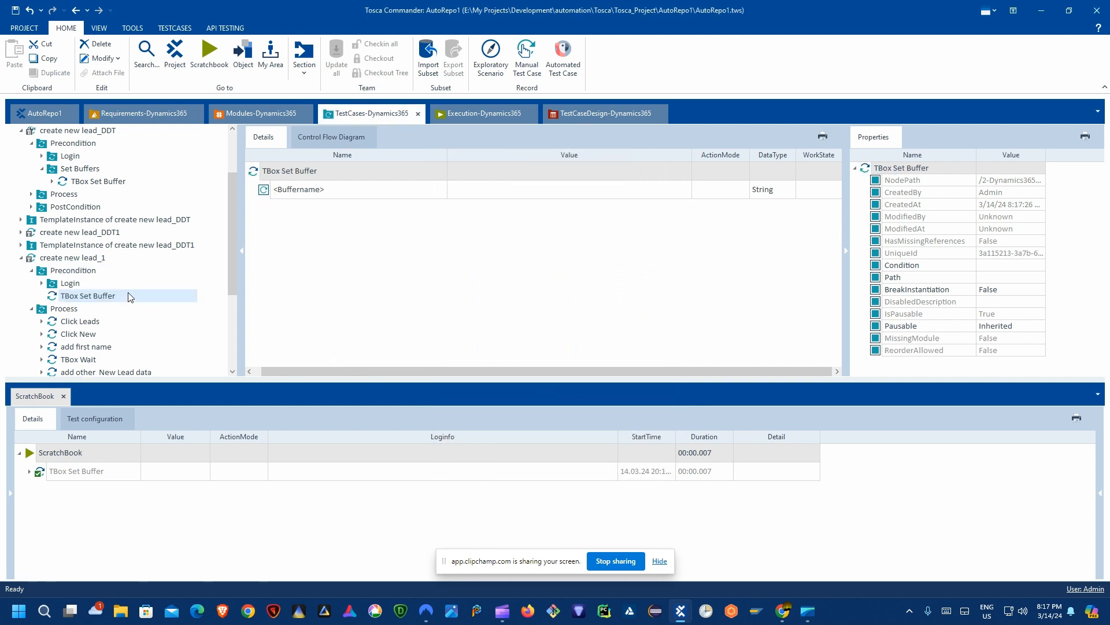
- Add buffers named fName and lName to the new TBox Set Buffer step in create new lead_1
click(360, 189)
click(360, 189)
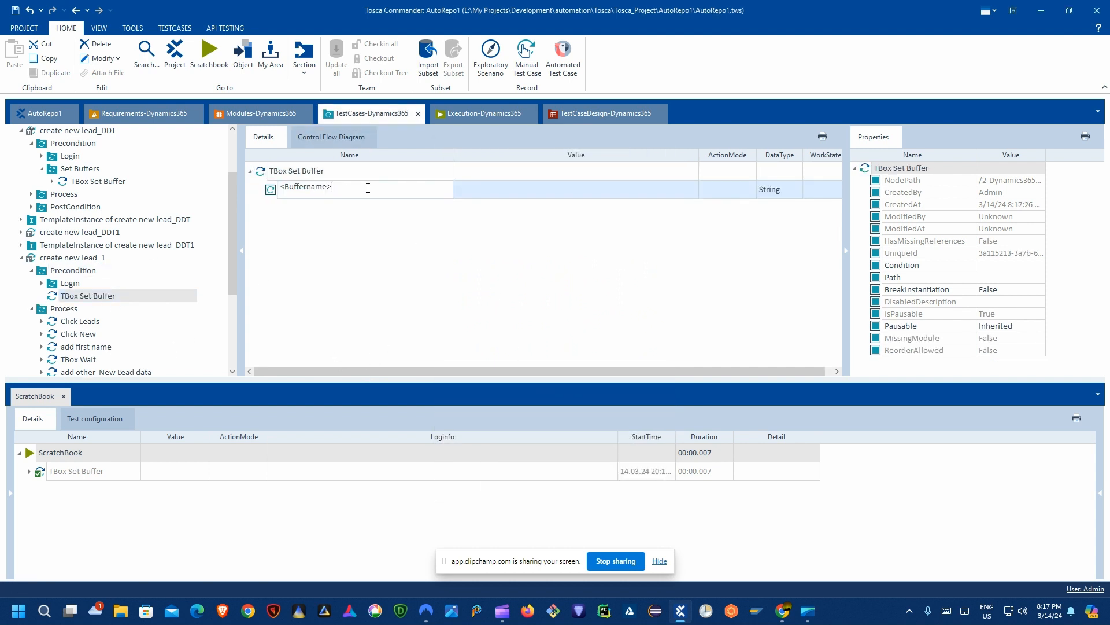
text(f)
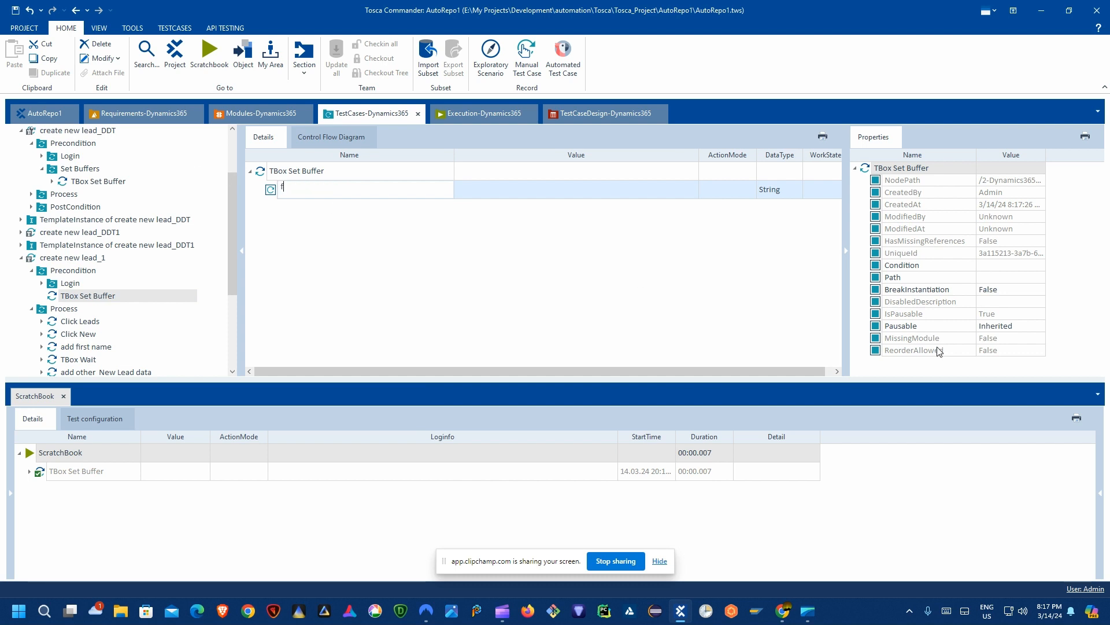
text(Name)
key(Return)
click(340, 210)
click(301, 203)
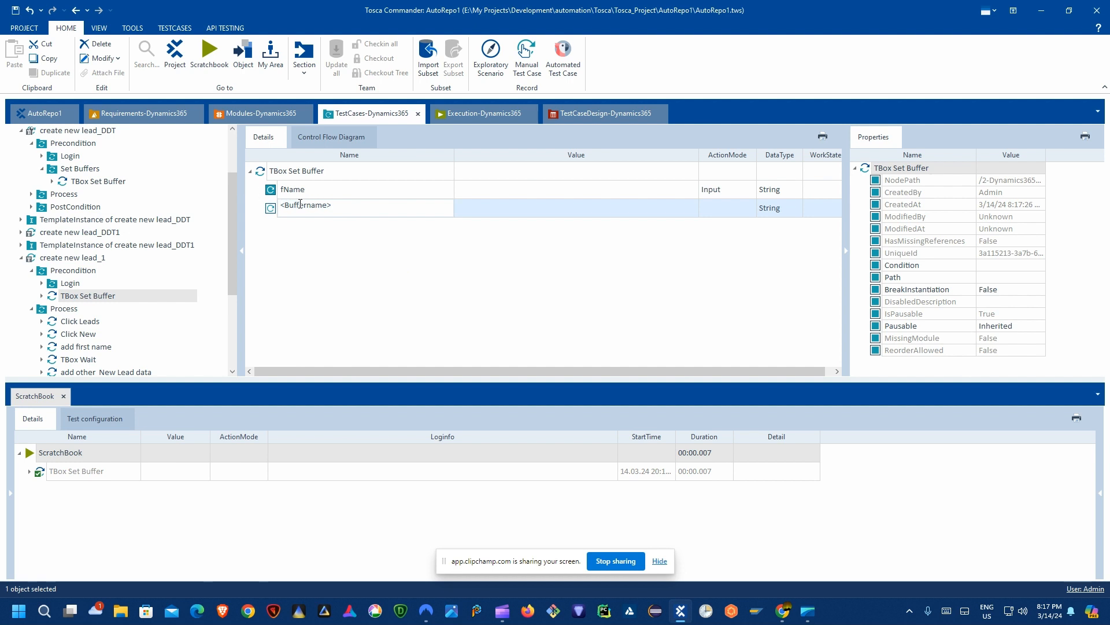
drag(337, 205, 248, 204)
text(IN)
key(Return)
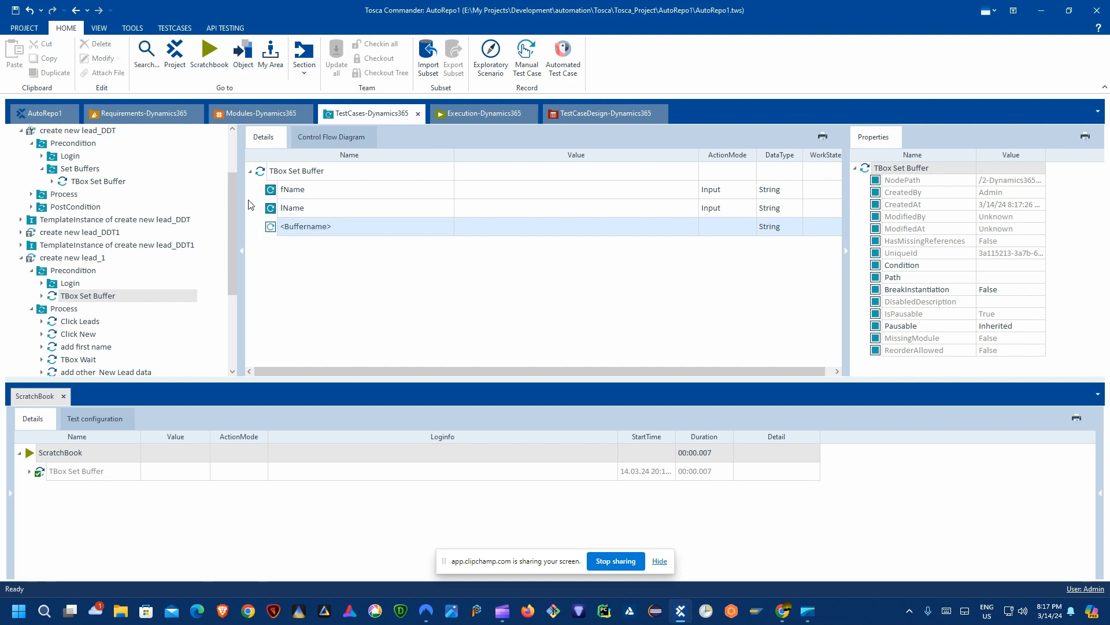
- Add buffers named Topic and Company to create new lead_1's TBox Set Buffer step
click(304, 226)
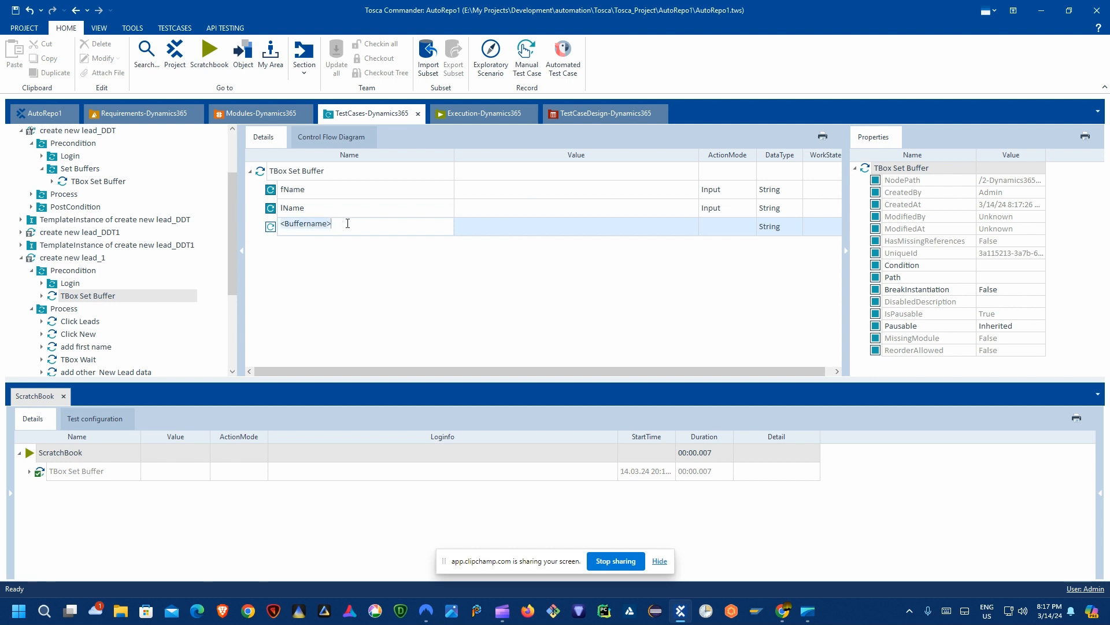
text(Topic)
key(Return)
right_click(309, 178)
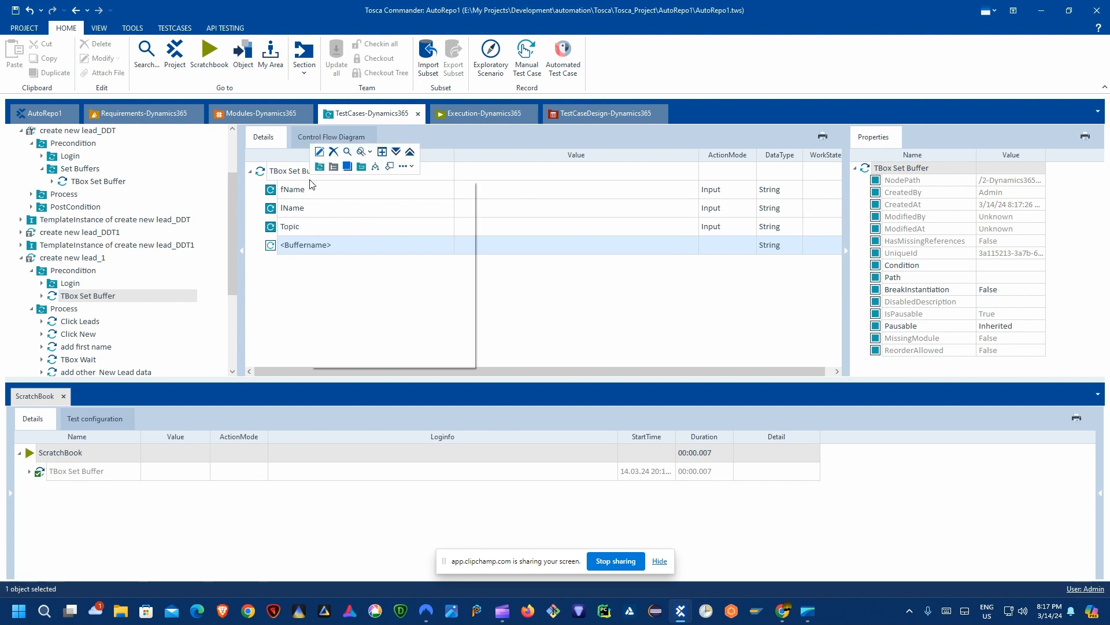
click(282, 248)
click(316, 247)
drag(280, 242, 403, 242)
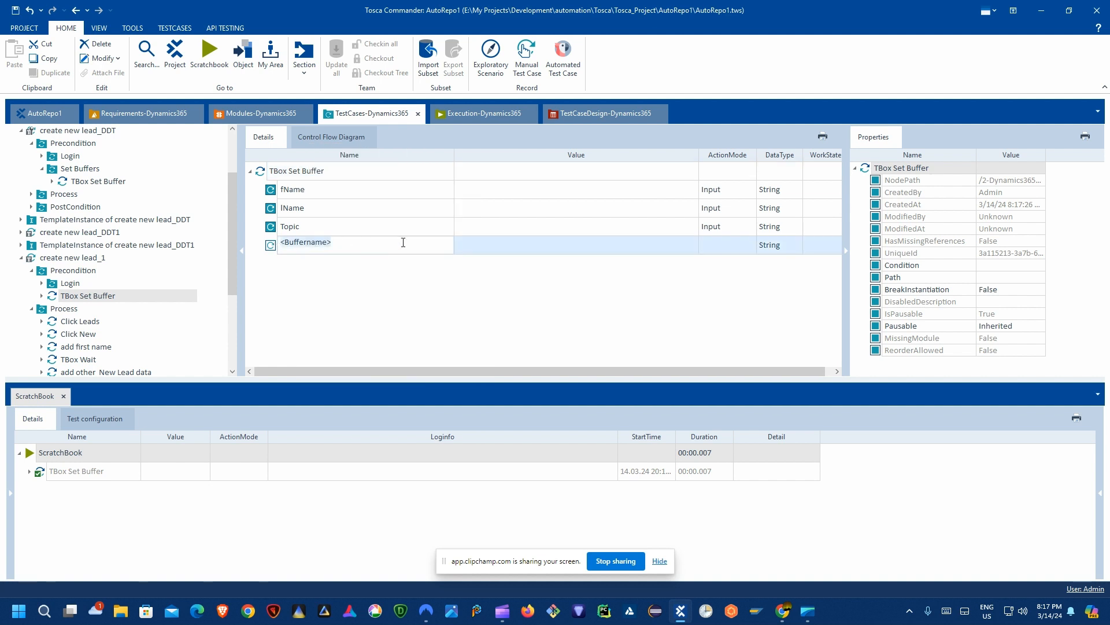
text(Company)
key(Return)
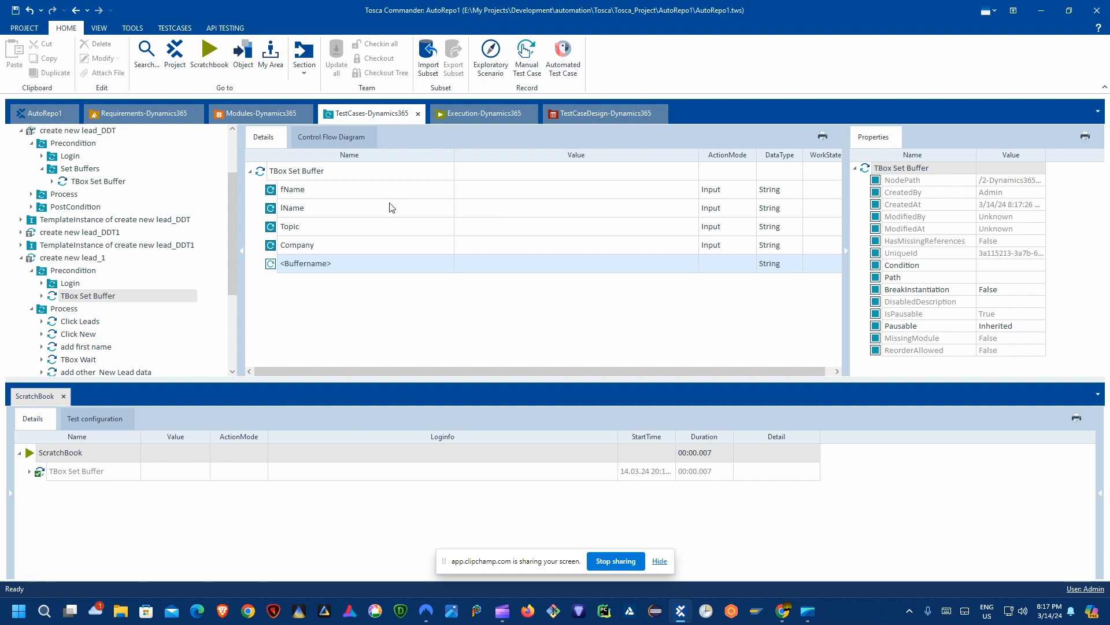
click(392, 291)
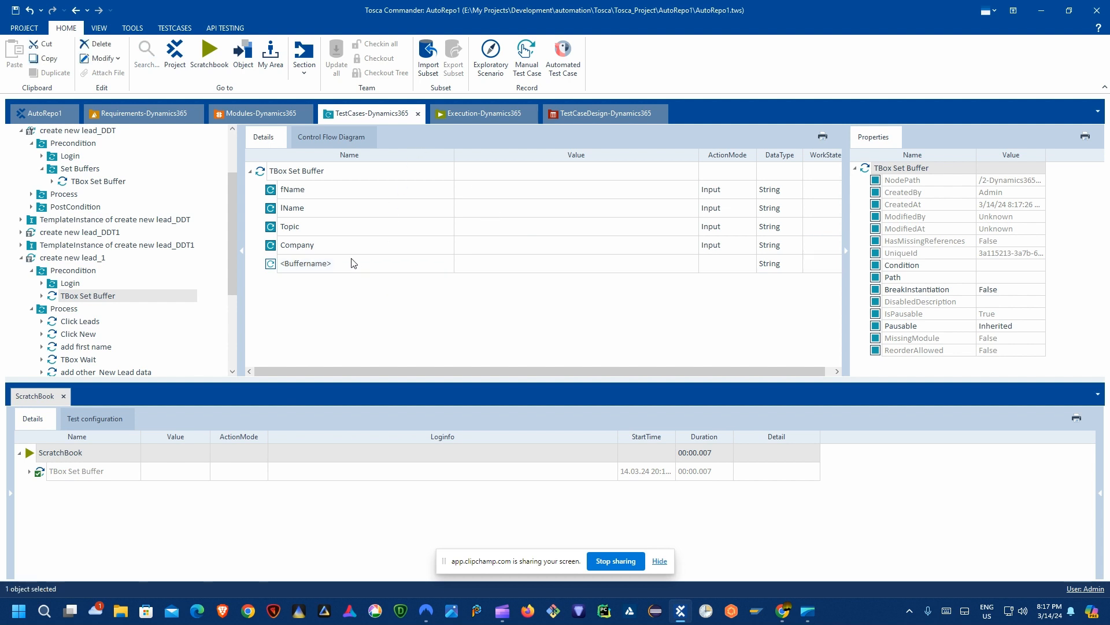
- Map the Create Test Lead_2 attributes First Name and Last Name to the fName and lName buffer values as XL references
click(588, 112)
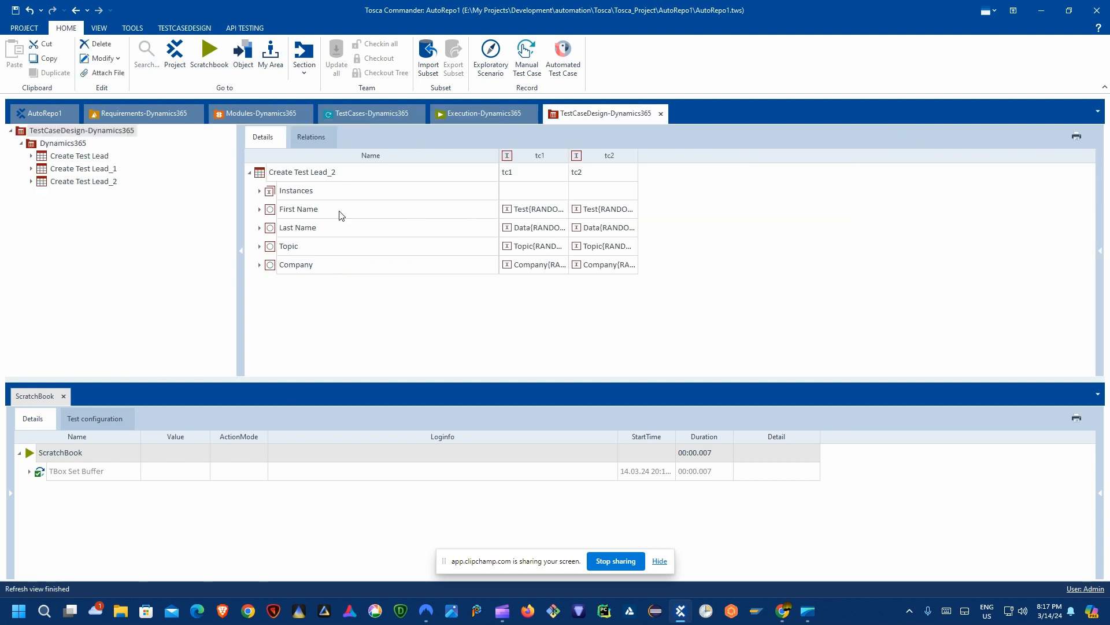
drag(269, 216, 509, 189)
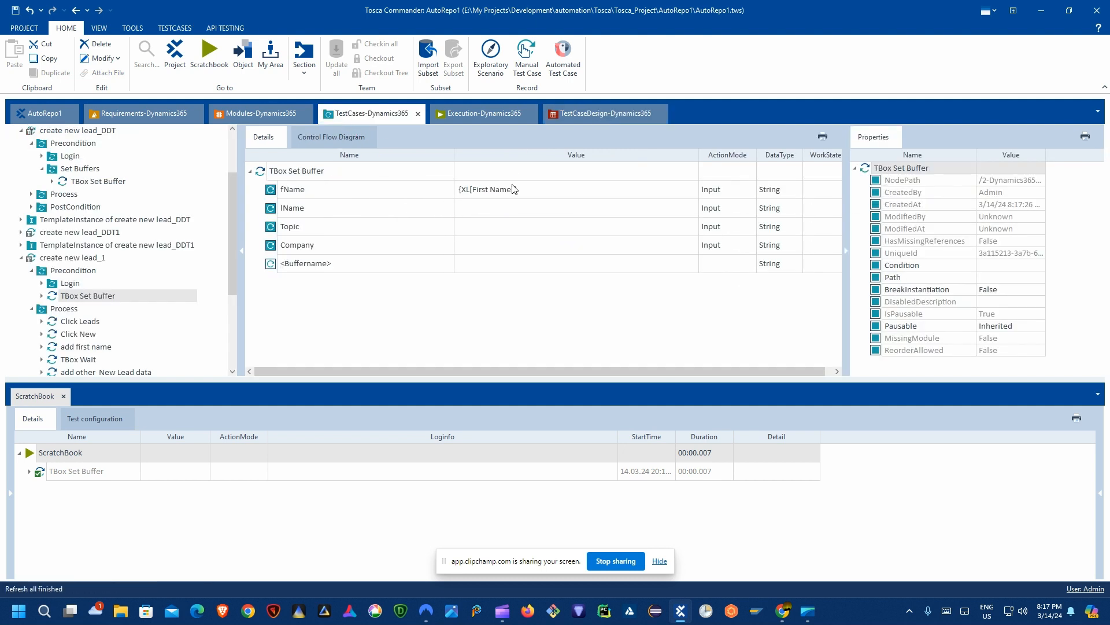
click(564, 116)
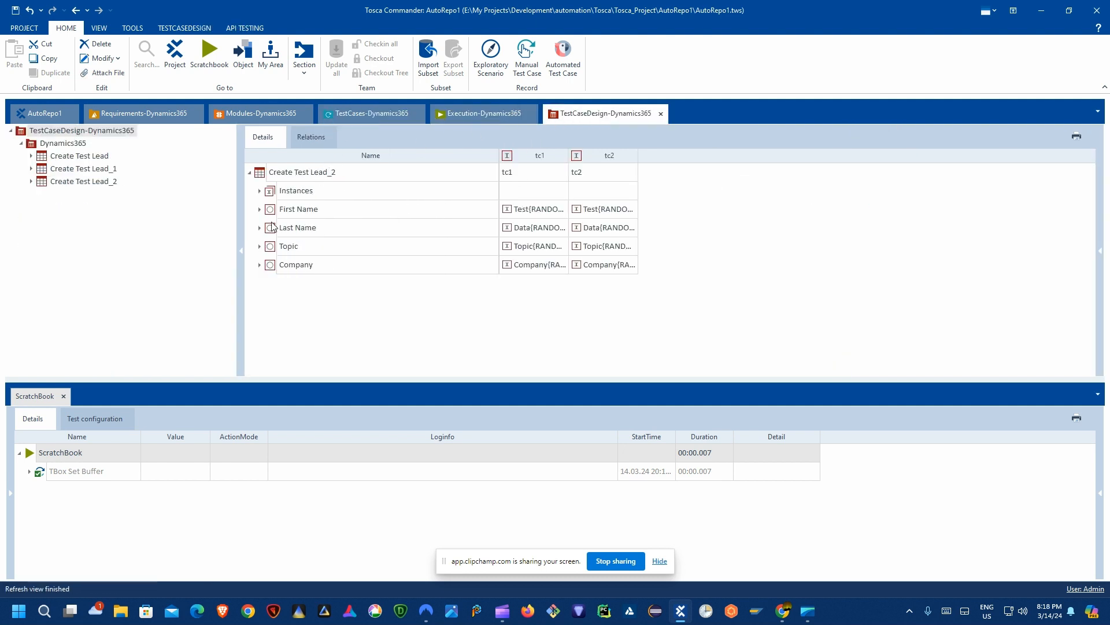
drag(270, 227, 523, 210)
- Map the Create Test Lead_2 attributes Topic and Company to the Topic and Company buffer values as XL references
click(567, 121)
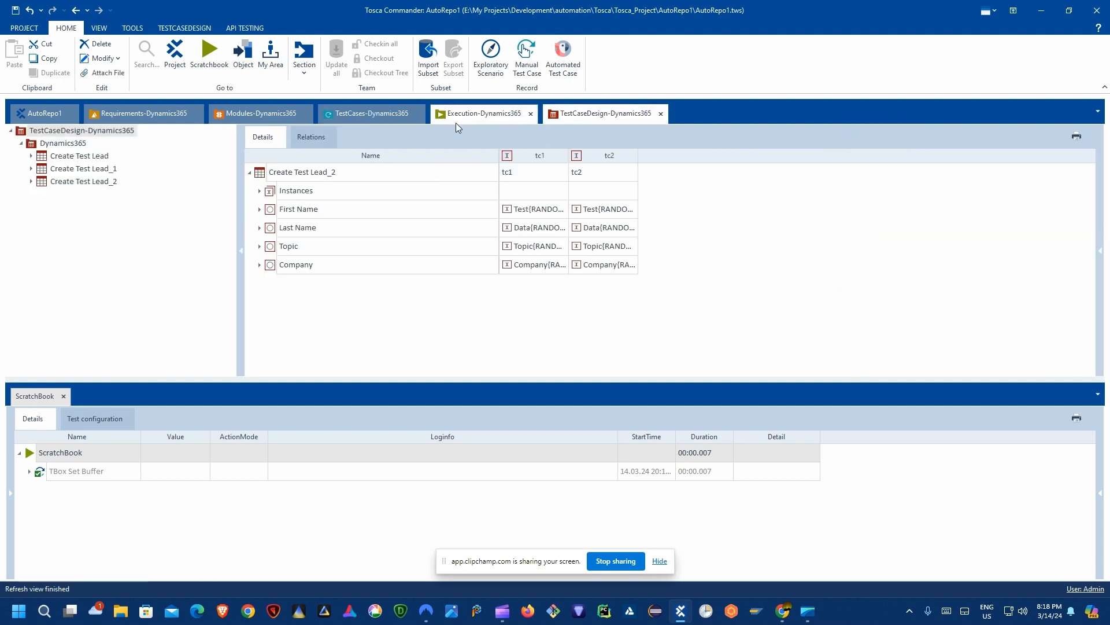
drag(270, 245, 514, 226)
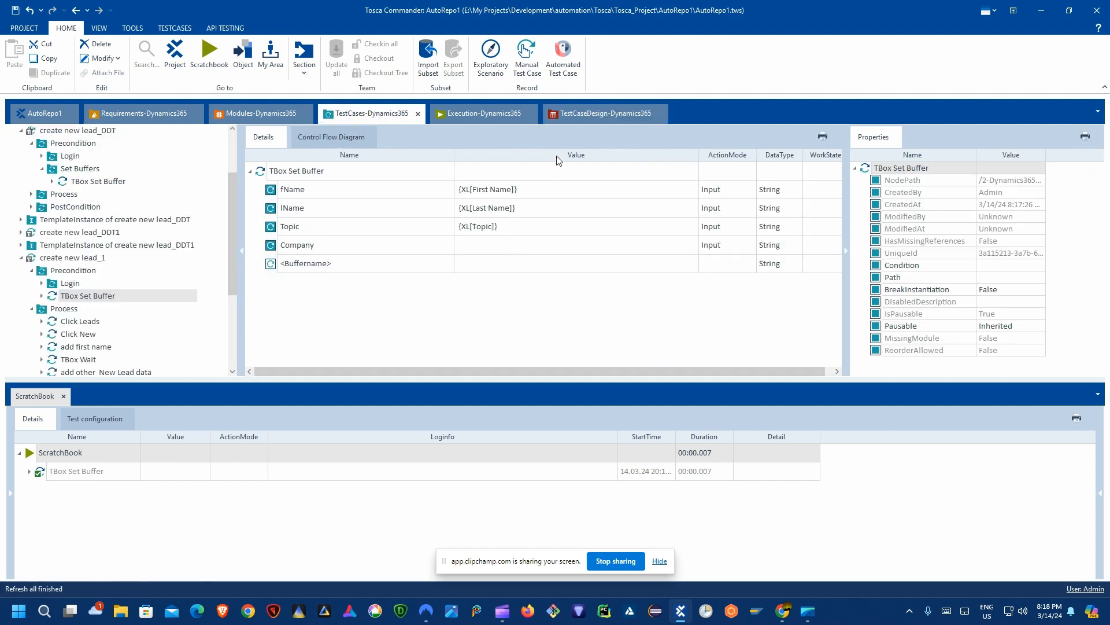
click(568, 113)
drag(274, 268, 496, 245)
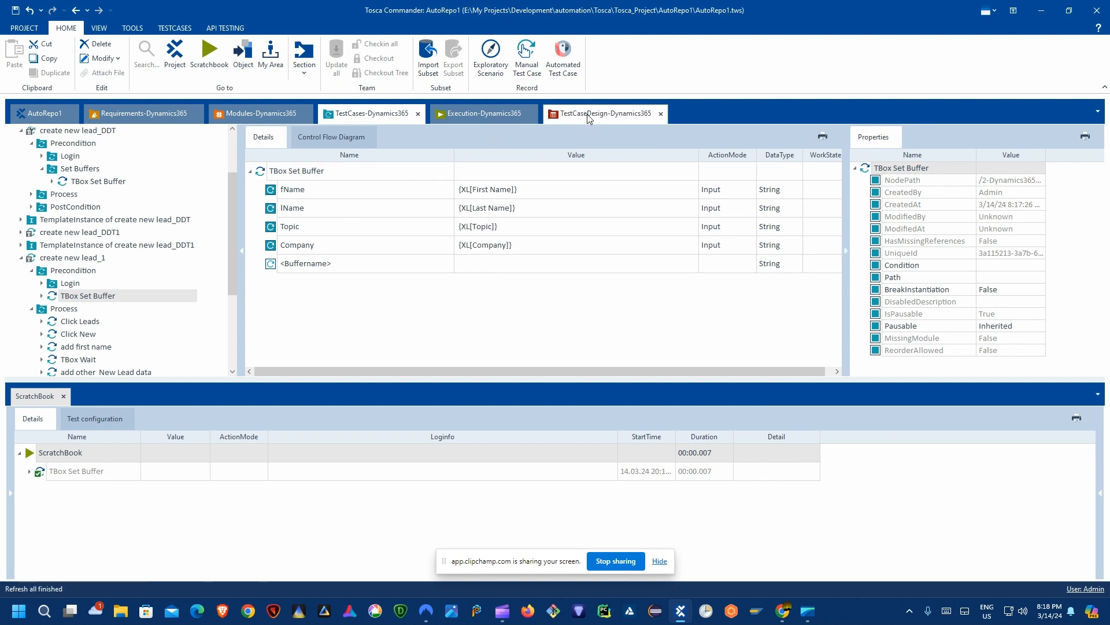
- Examine the First Name input value in create new lead_1's add first name step, opening its Test{RANDOMTEXT[3]} expression
scroll(89, 294, down, 2)
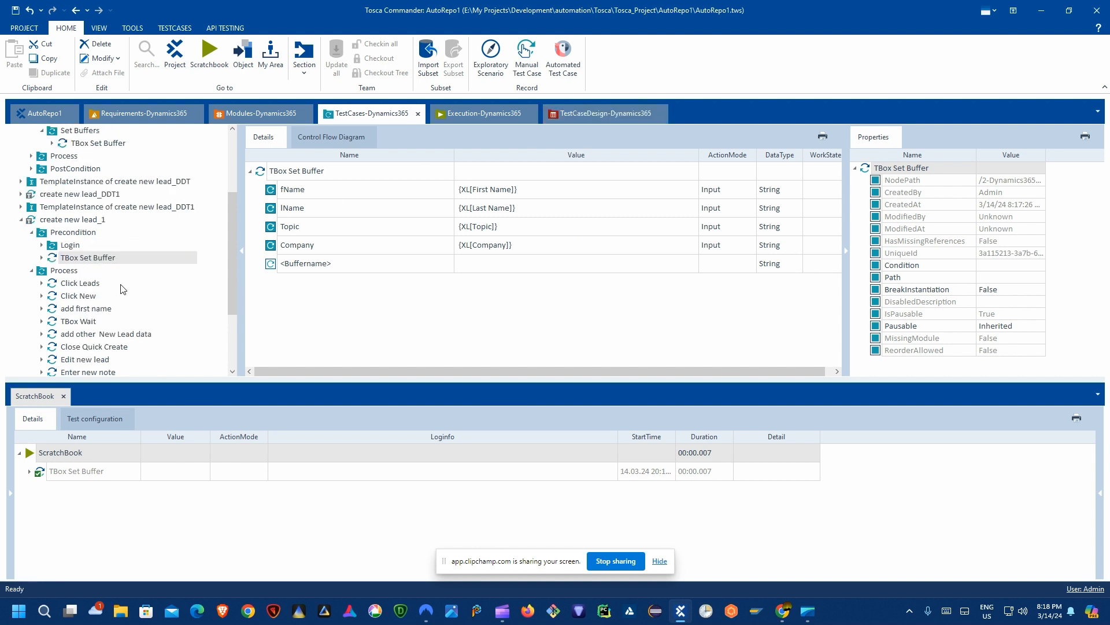
click(87, 270)
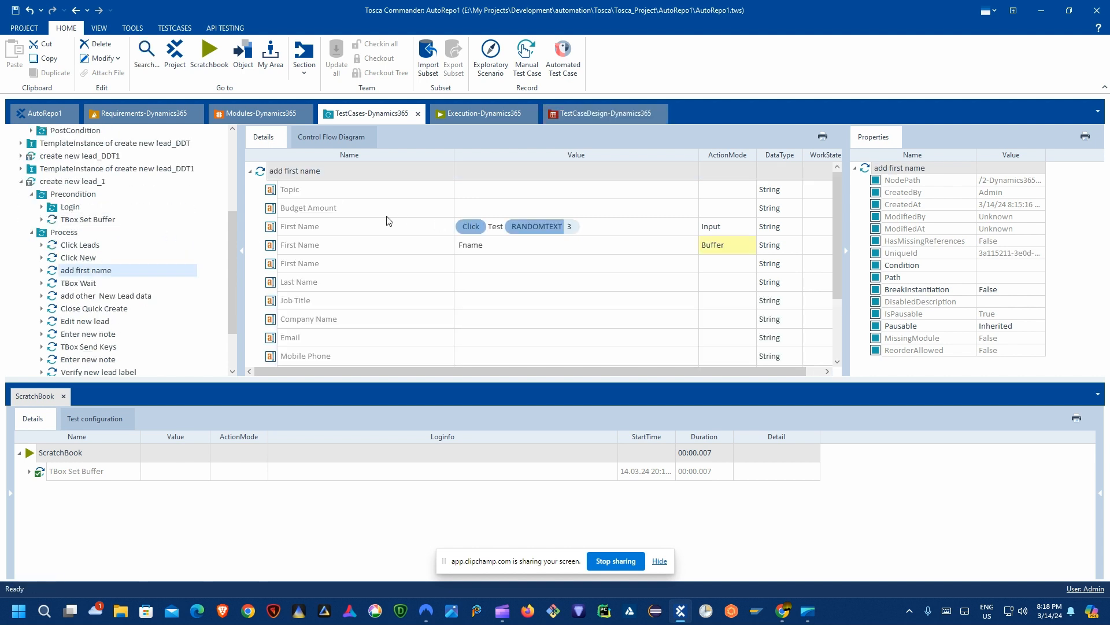
click(519, 228)
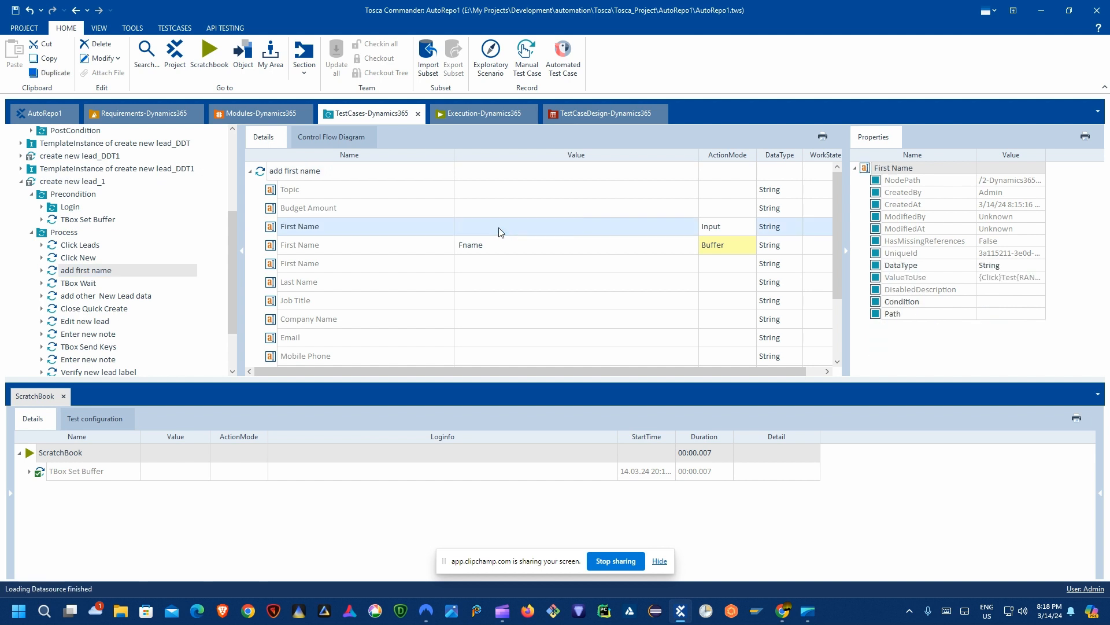
click(493, 227)
drag(482, 226, 723, 226)
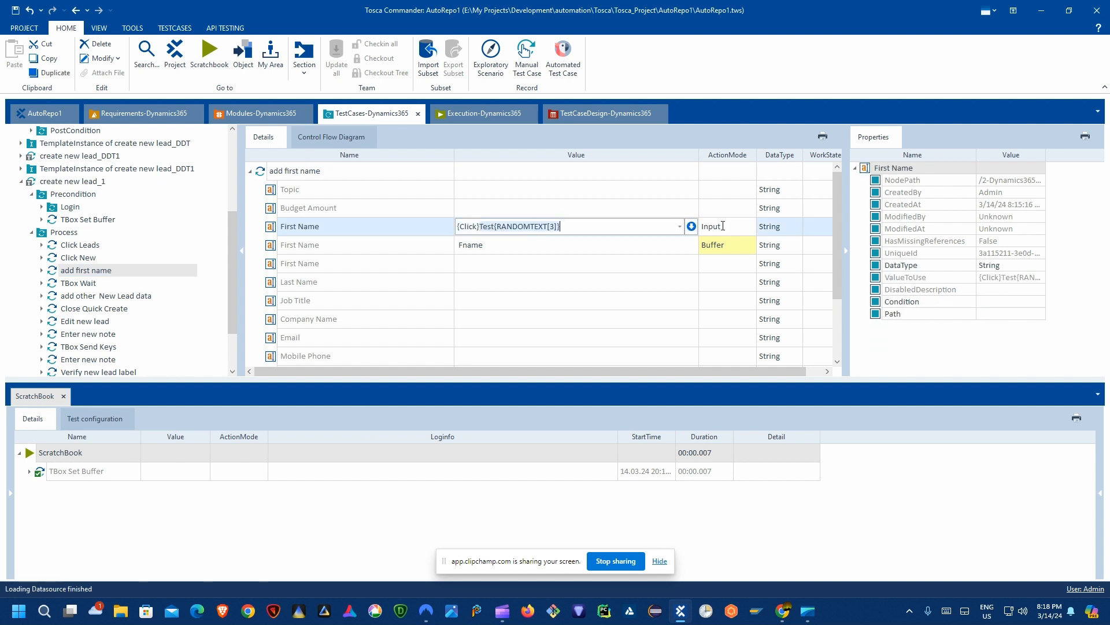
click(426, 260)
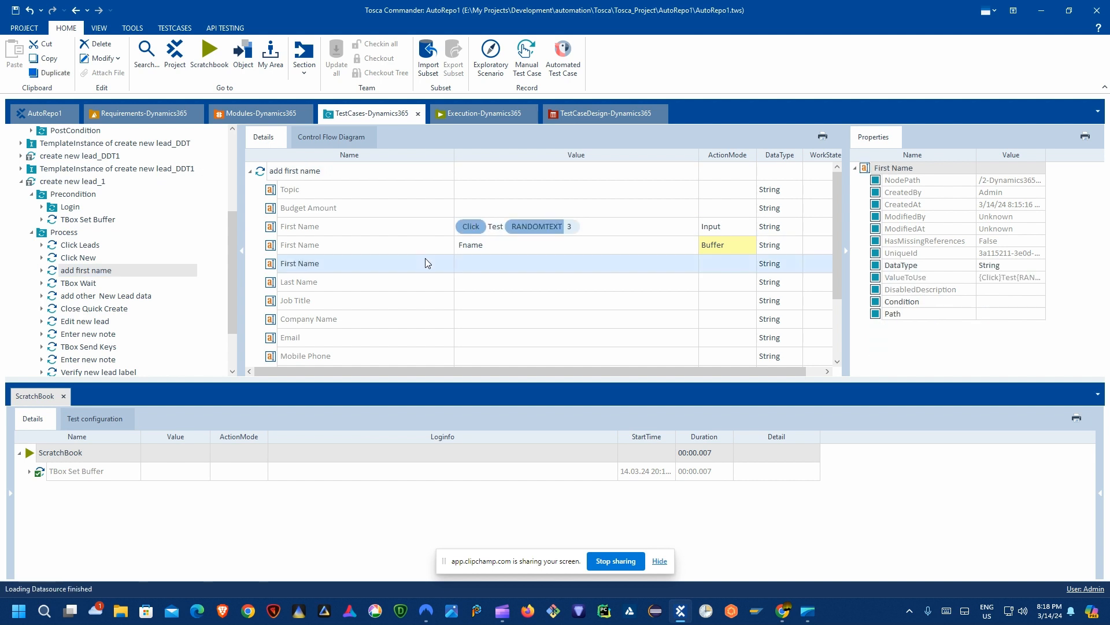
click(276, 233)
click(423, 228)
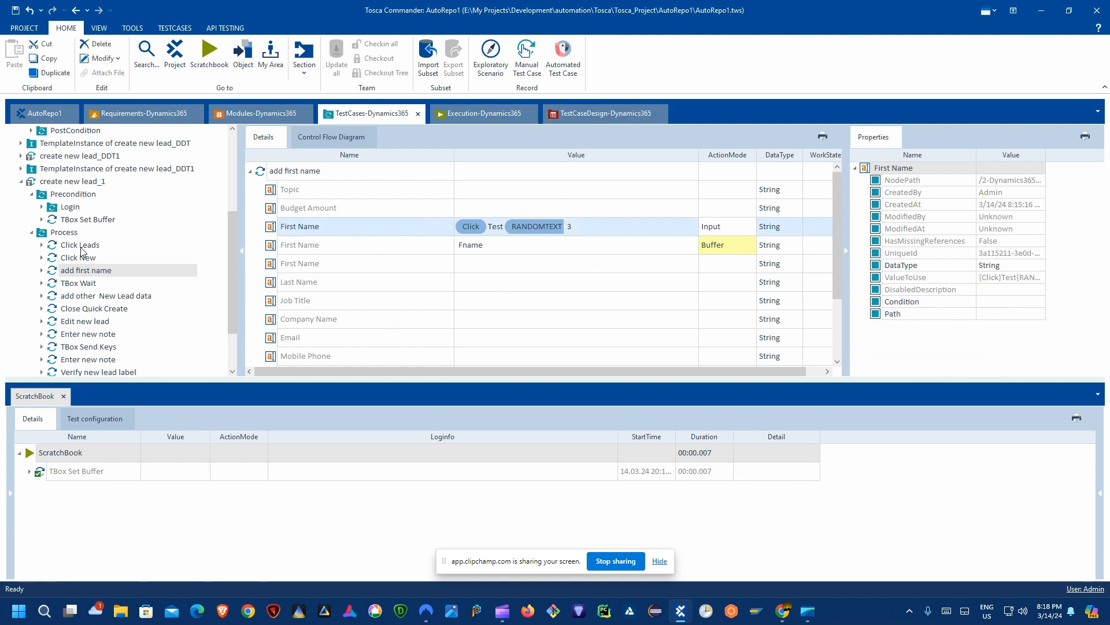
- Examine the Topic, Last Name and Company Name values in create new lead_1's add other New Lead data step
click(87, 298)
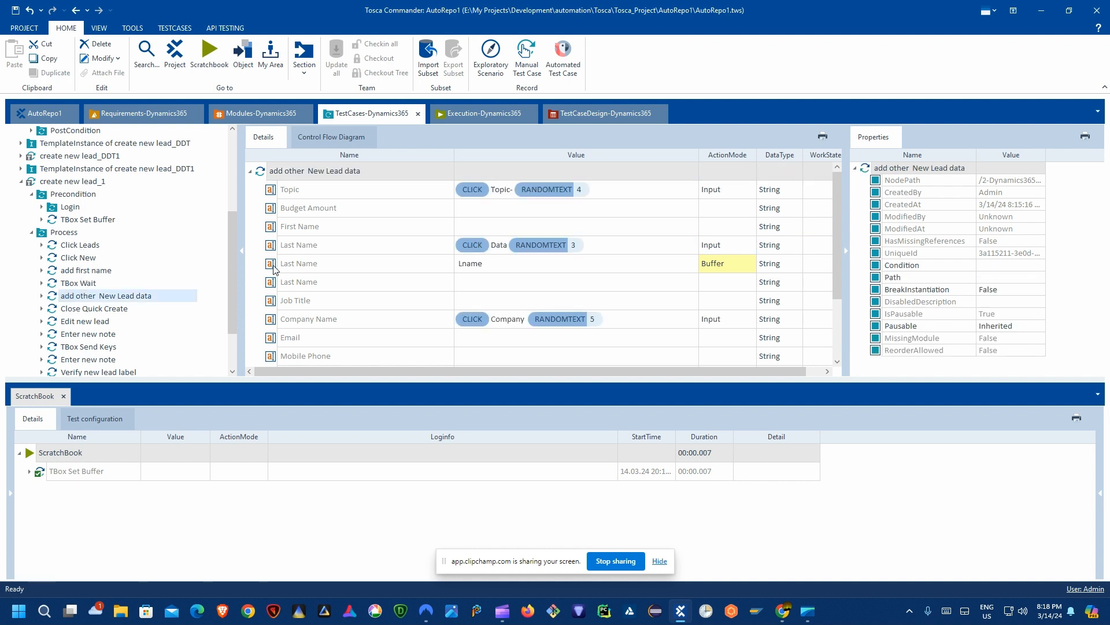
click(306, 227)
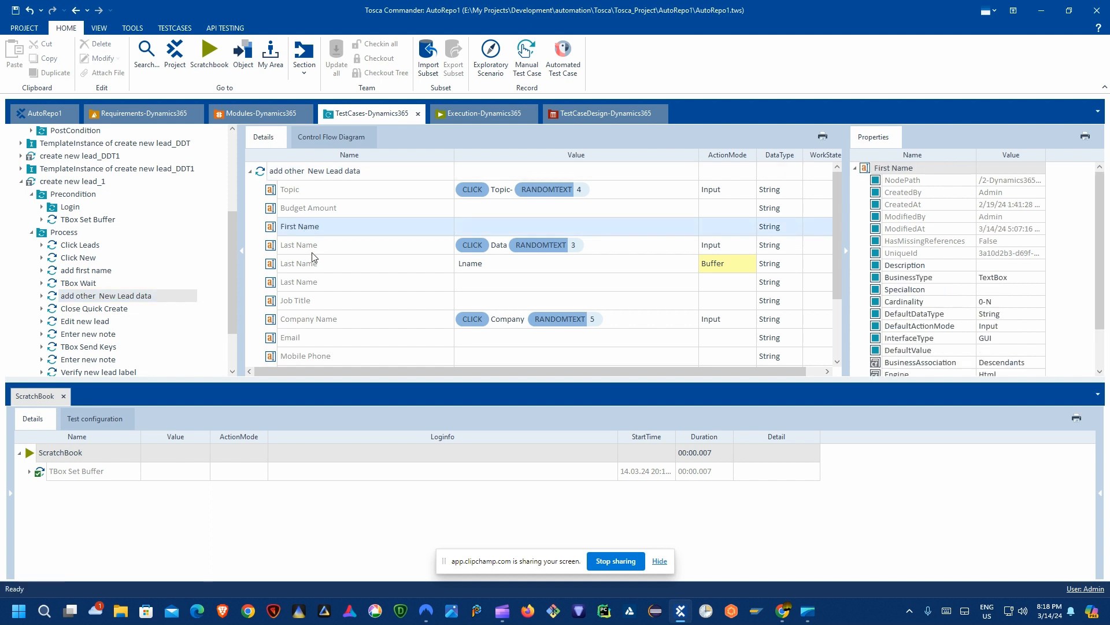
click(309, 268)
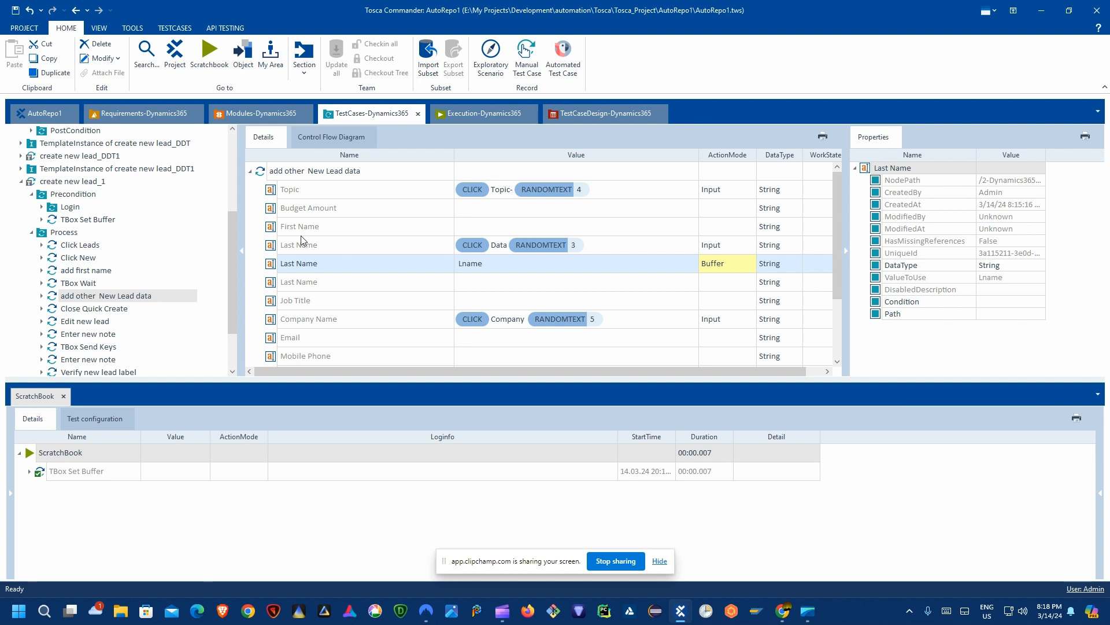
scroll(115, 277, down, 2)
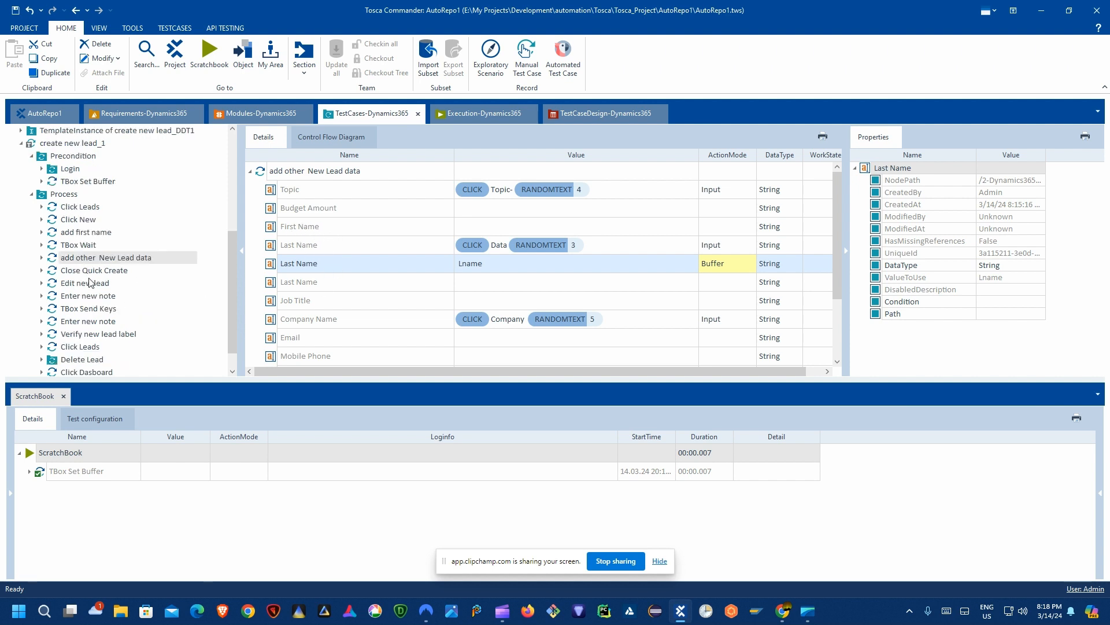
click(342, 282)
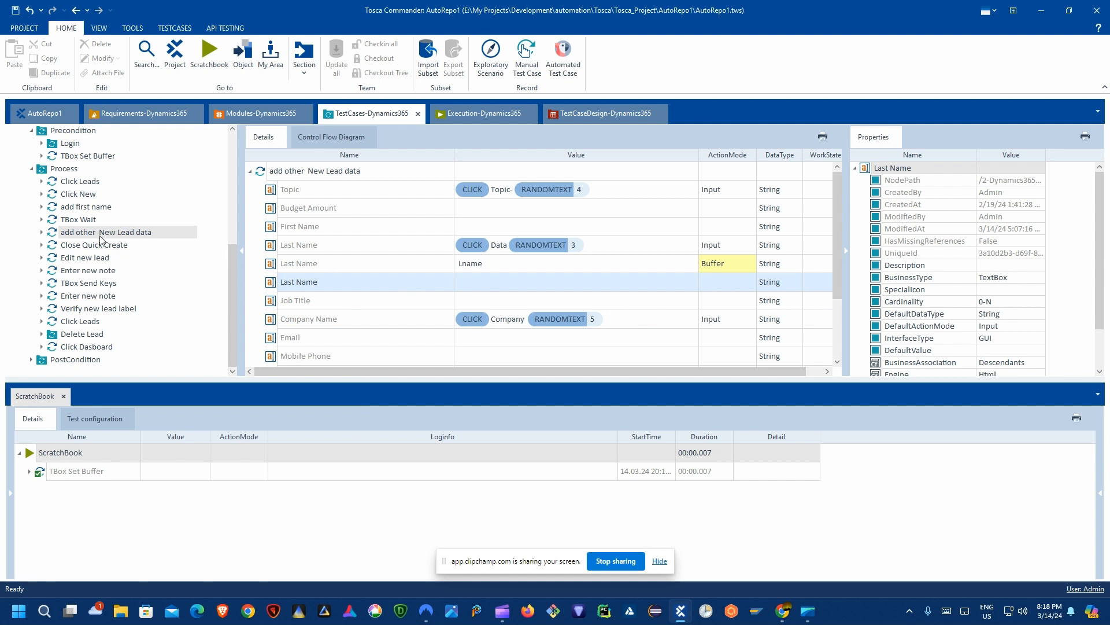
scroll(89, 208, up, 1)
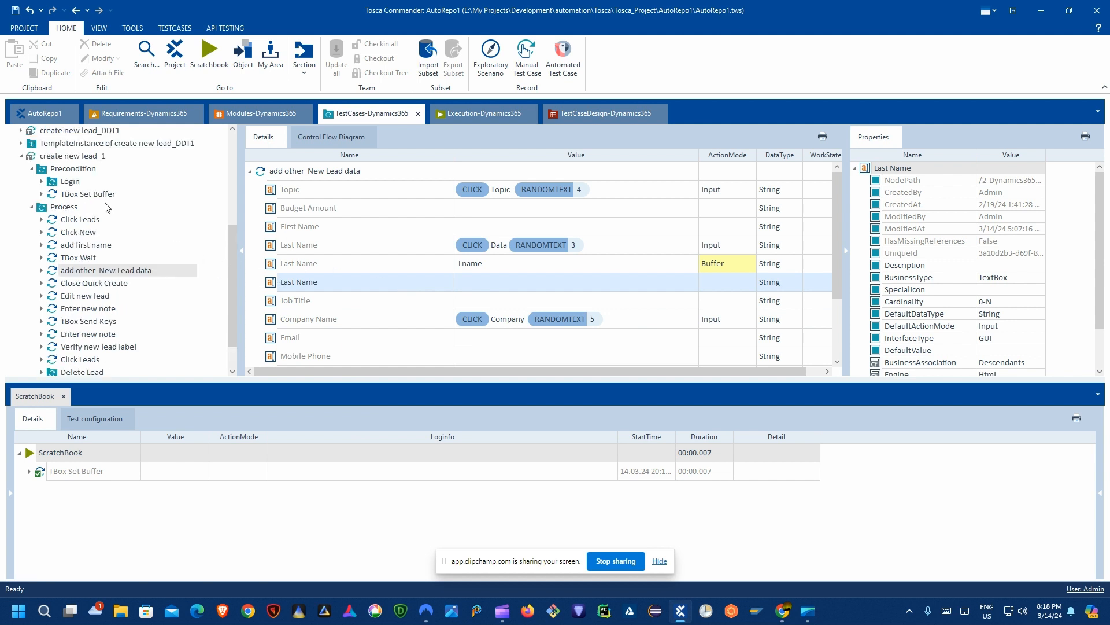
- Compare create new lead_1's TBox Set Buffer values with the First Name values in the add first name step, opening the First Name input expression
click(84, 195)
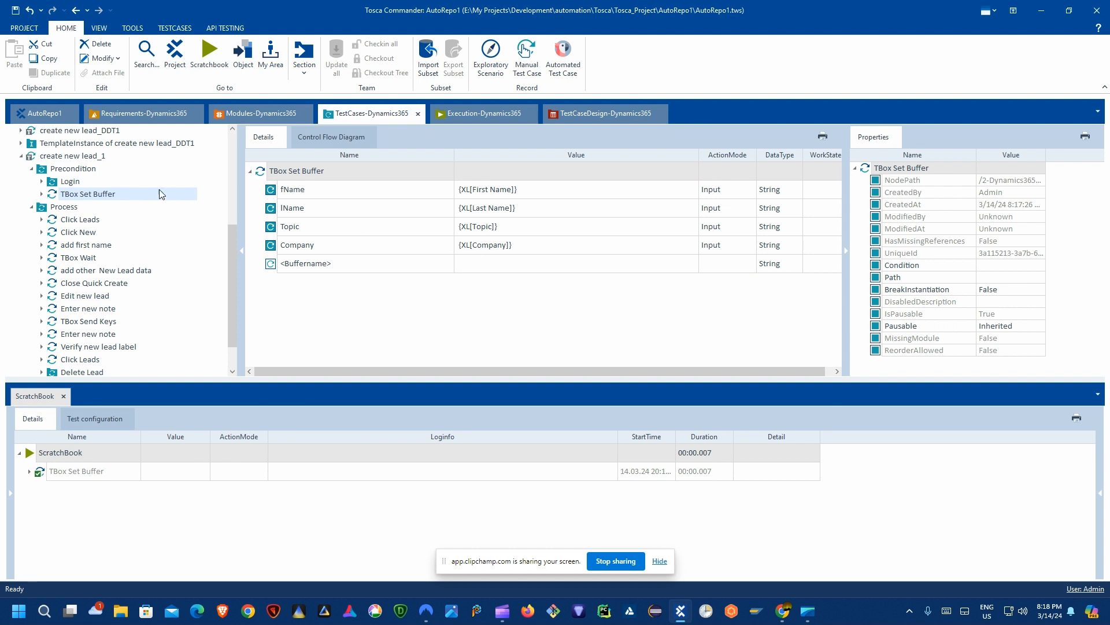
double_click(80, 246)
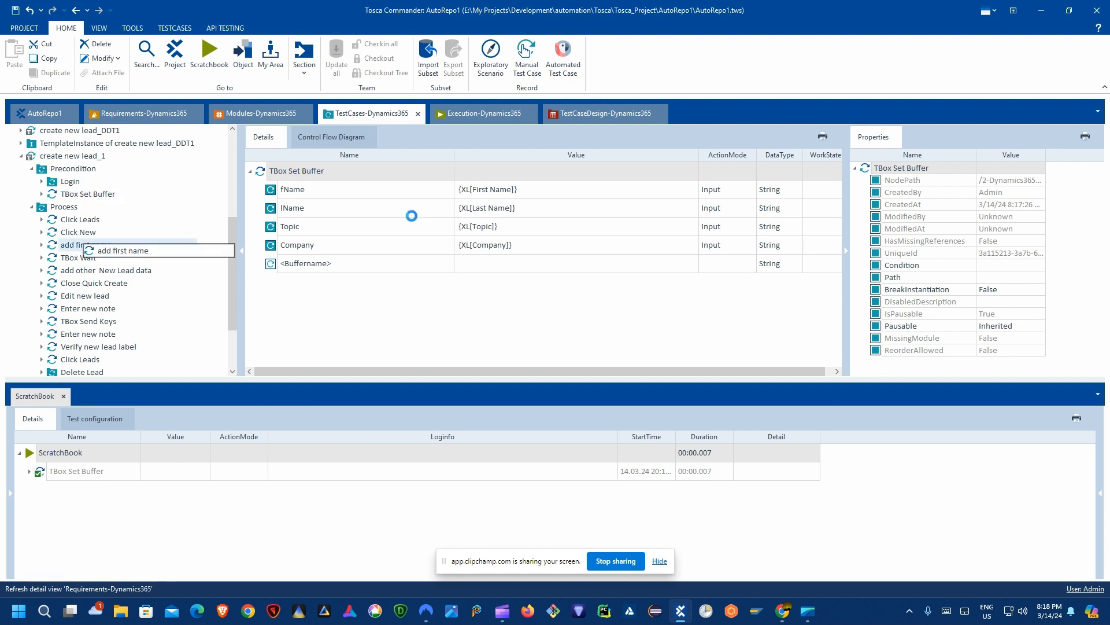
click(110, 282)
click(84, 245)
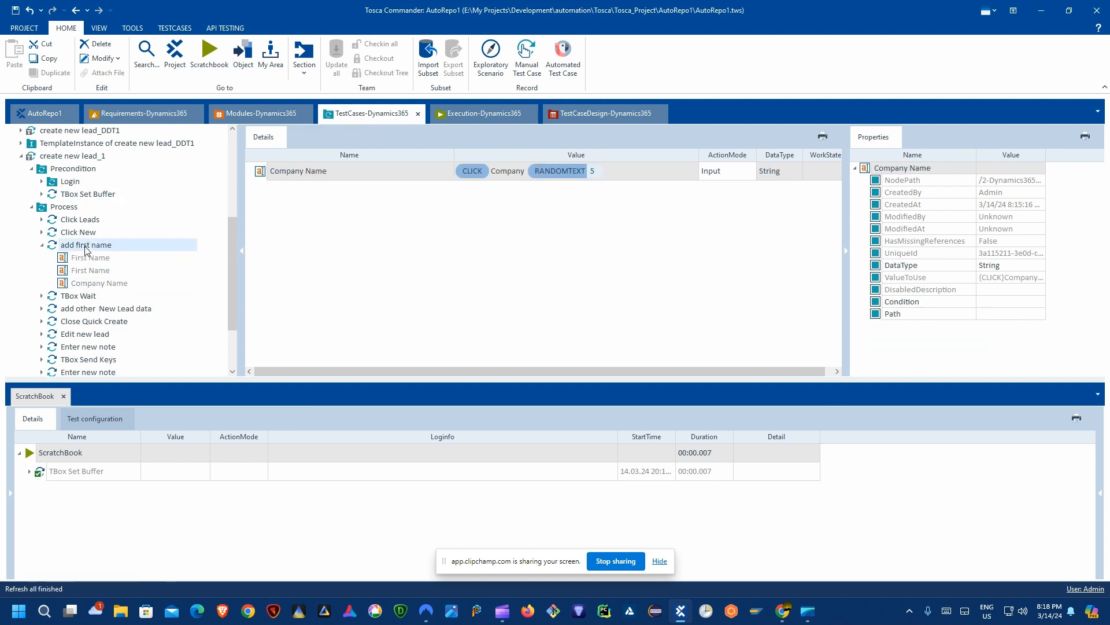
click(515, 226)
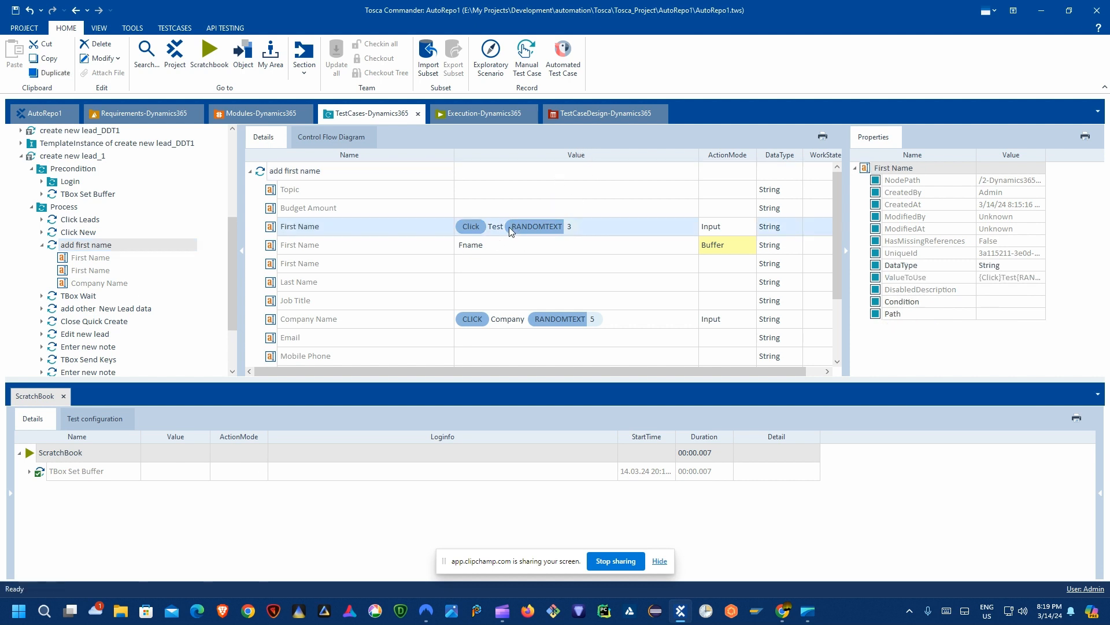
click(522, 226)
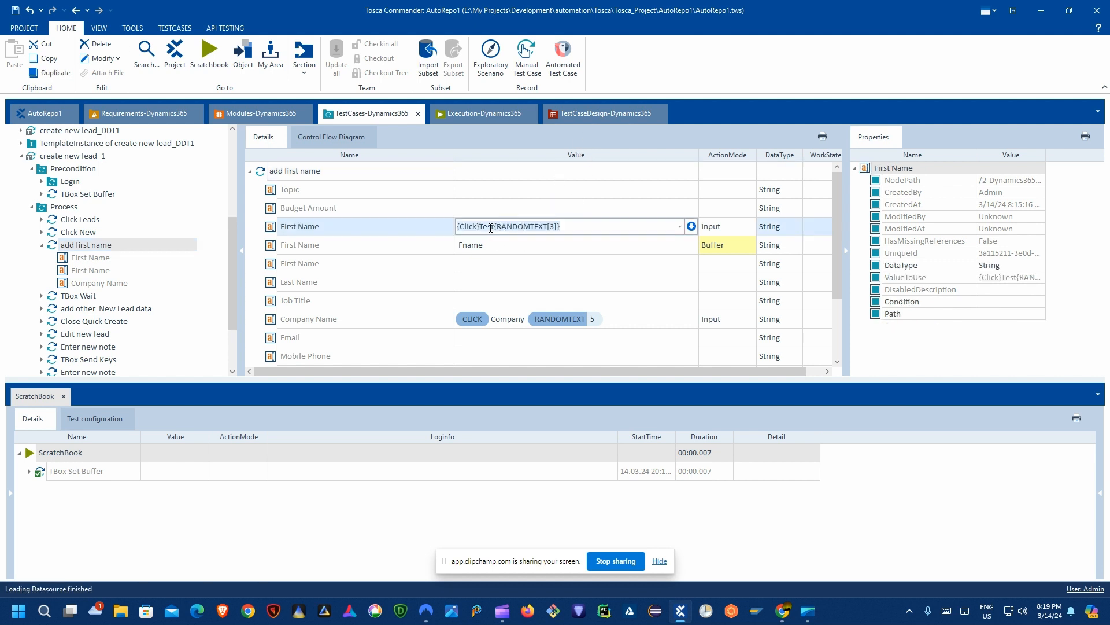
click(276, 231)
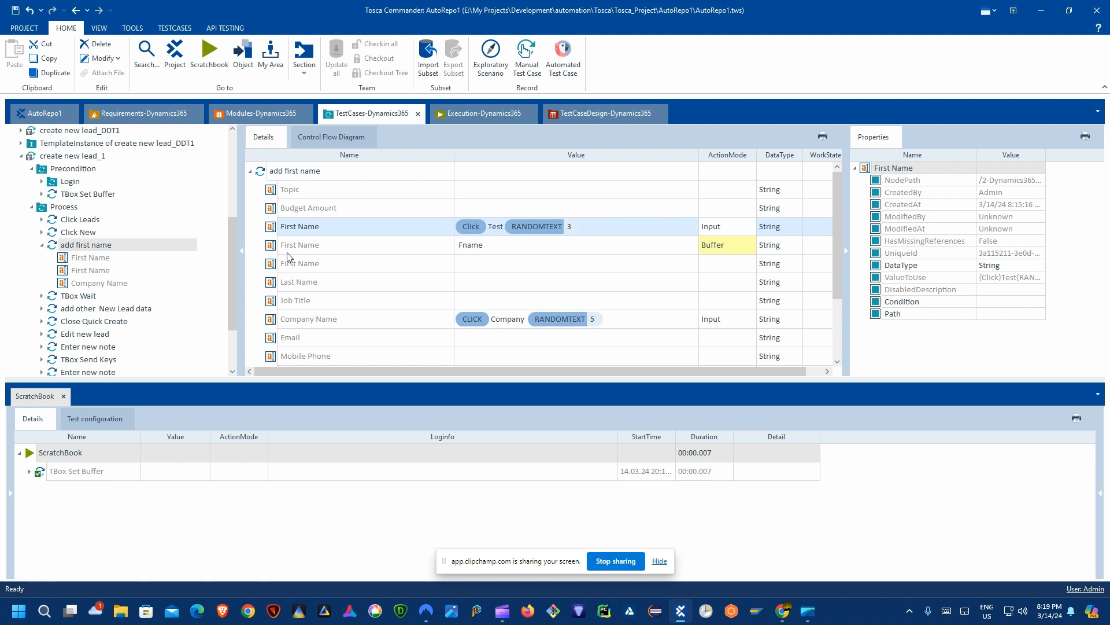
click(41, 250)
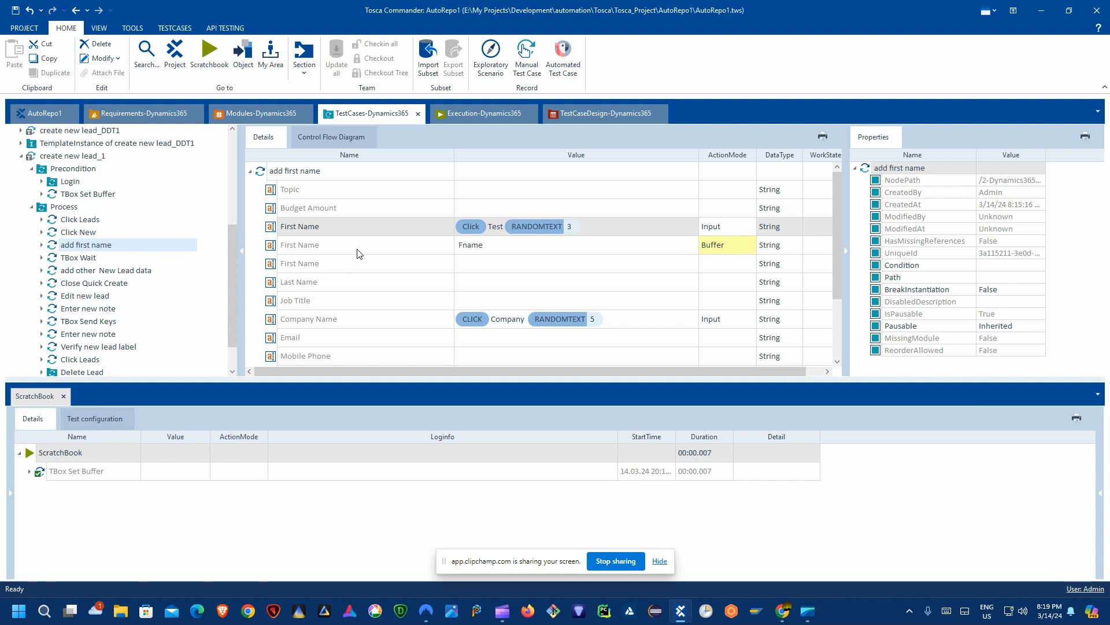
click(318, 263)
click(322, 248)
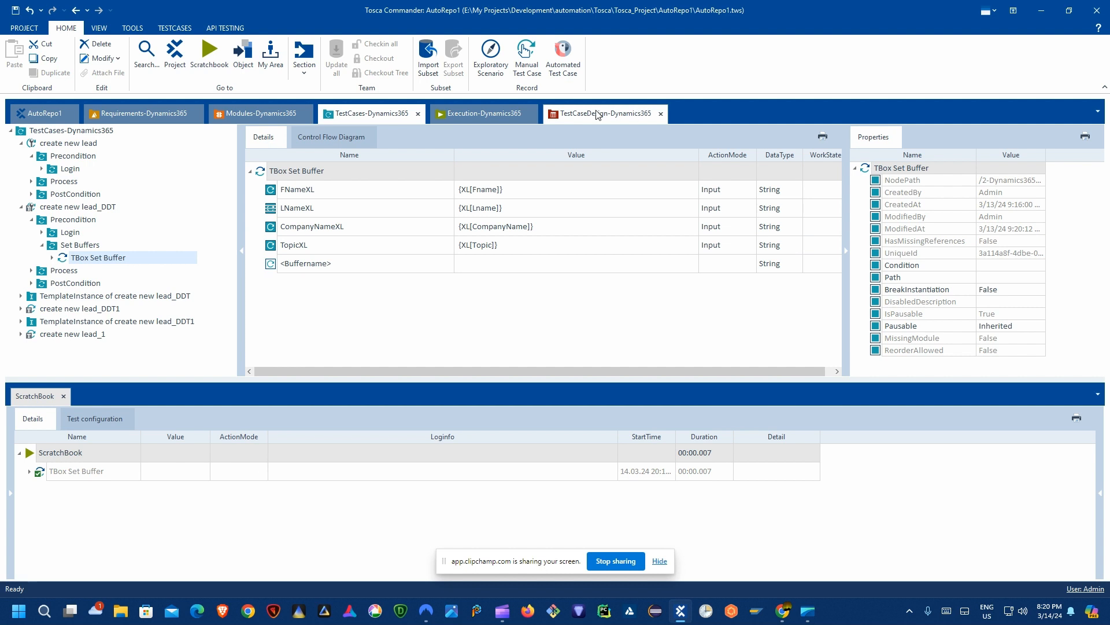
- Return to the Create Test Lead_2 test sheet in TestCaseDesign-Dynamics365
click(596, 111)
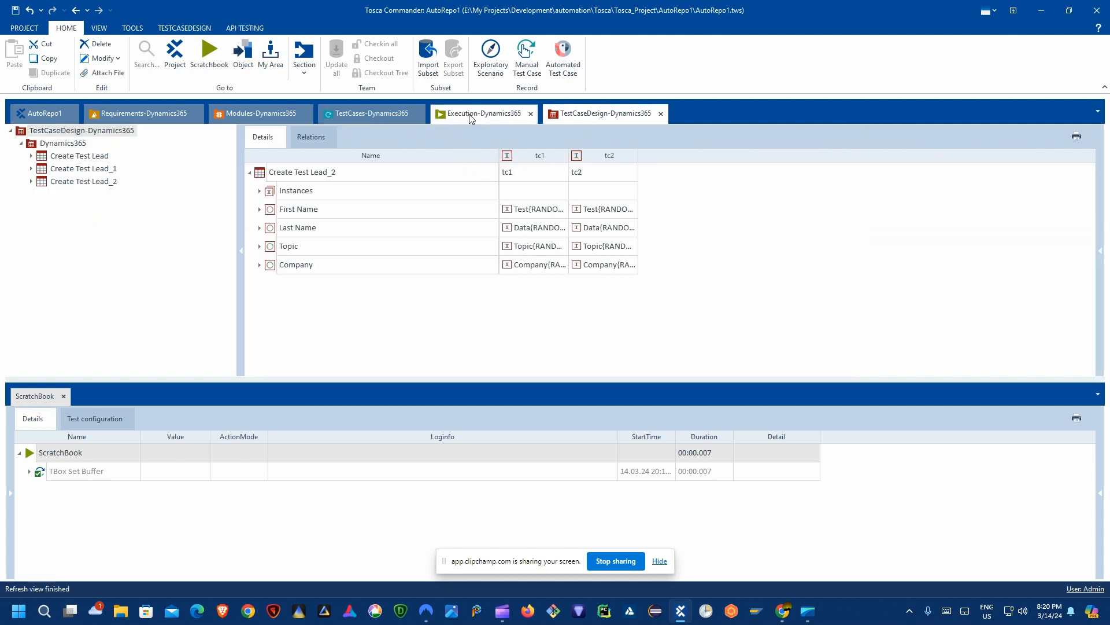